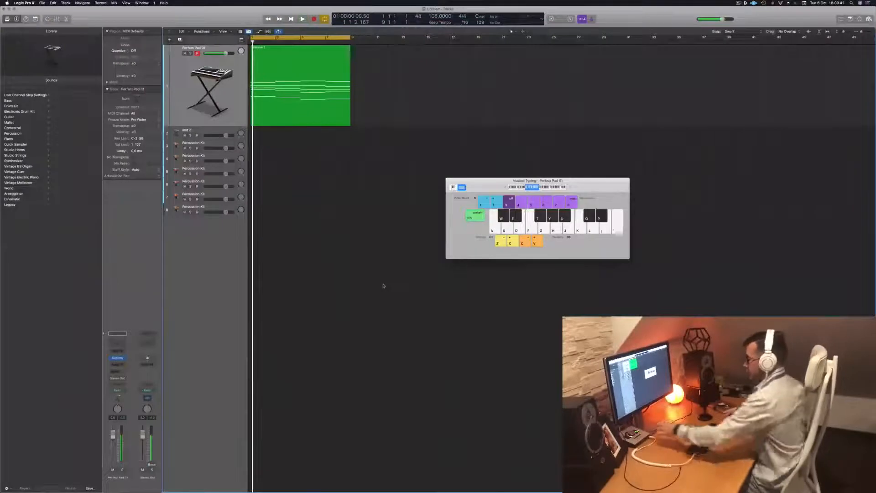
Step: Play back the Perfect Pad 01 part and open its Massive 1 region in the Piano Roll
key("space")
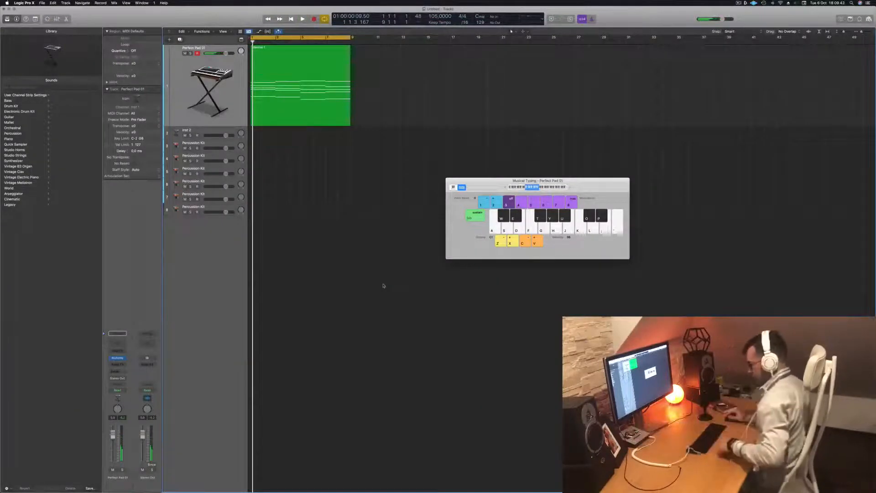
key("space")
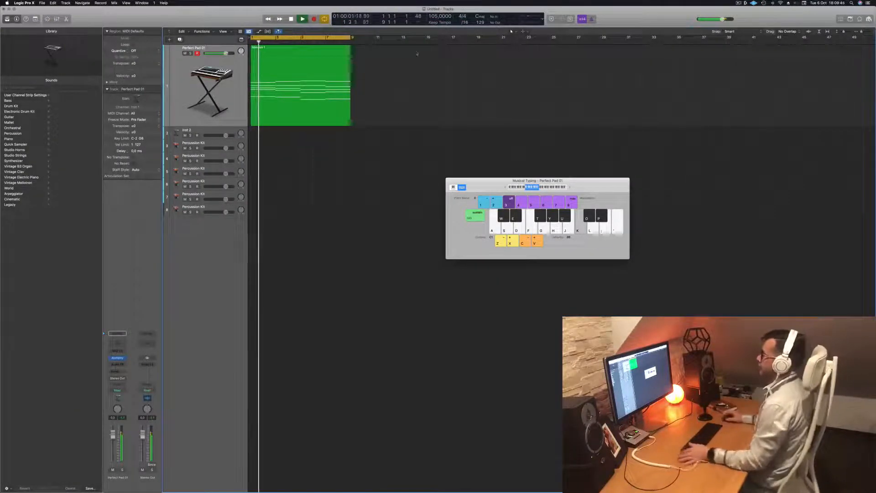
left_click(328, 64)
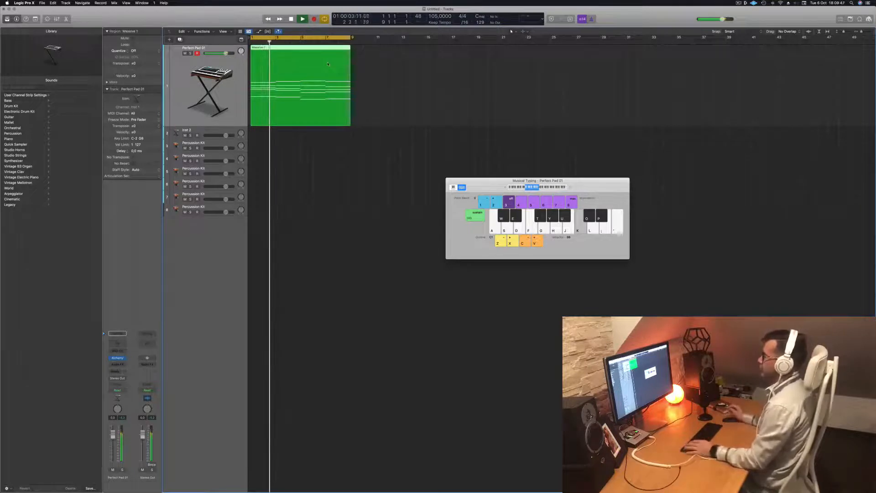
left_click(419, 72)
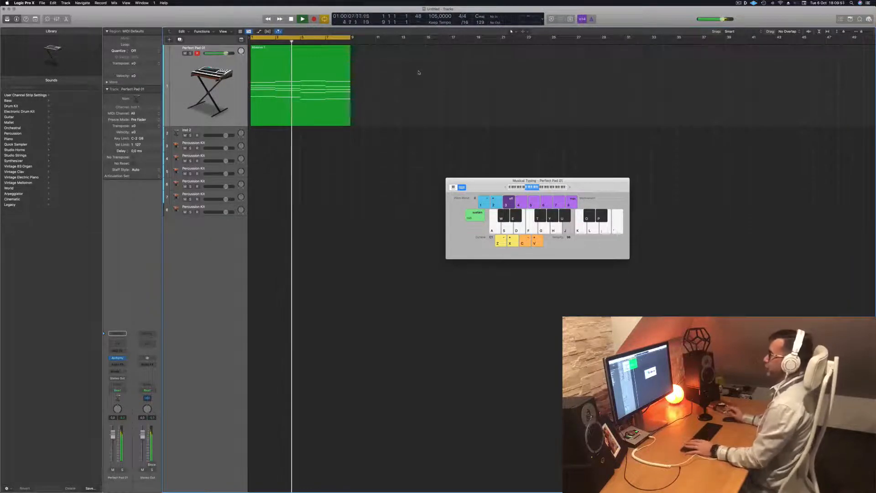
left_click(349, 60)
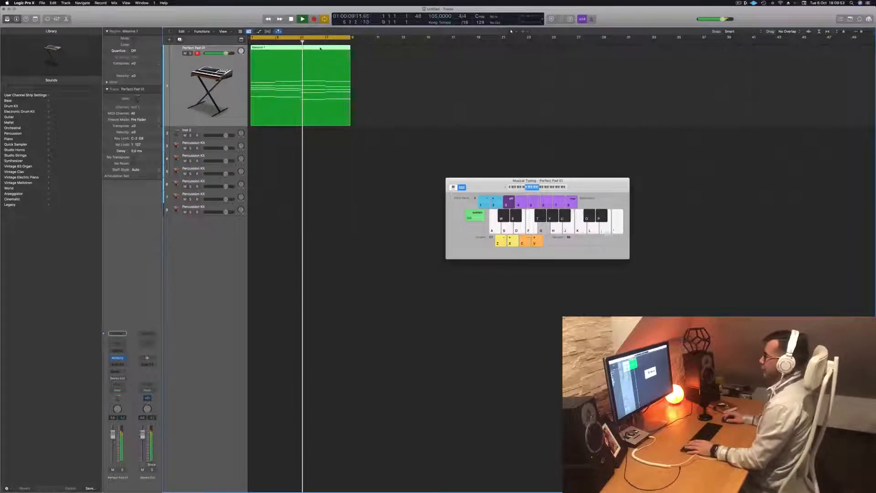
double_click(321, 48)
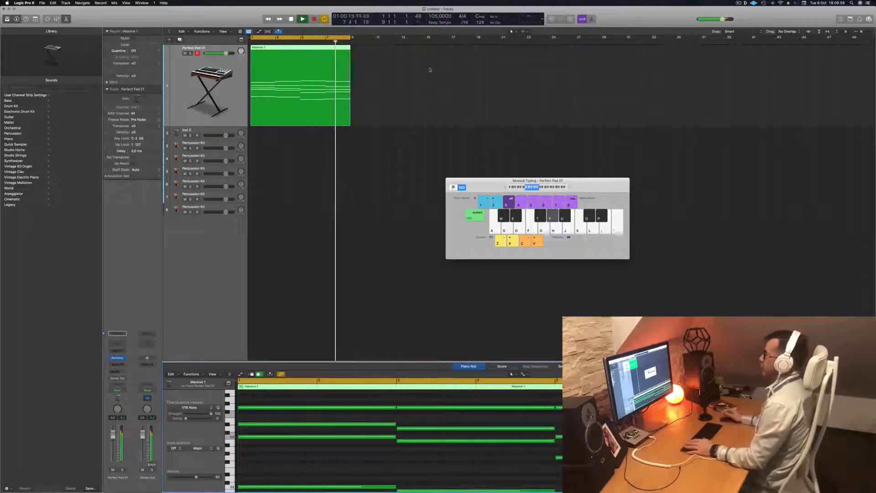
Step: Audition the pad part from the start and open the Perfect Pad 01 track's Alchemy instrument
key("space")
left_click(218, 81)
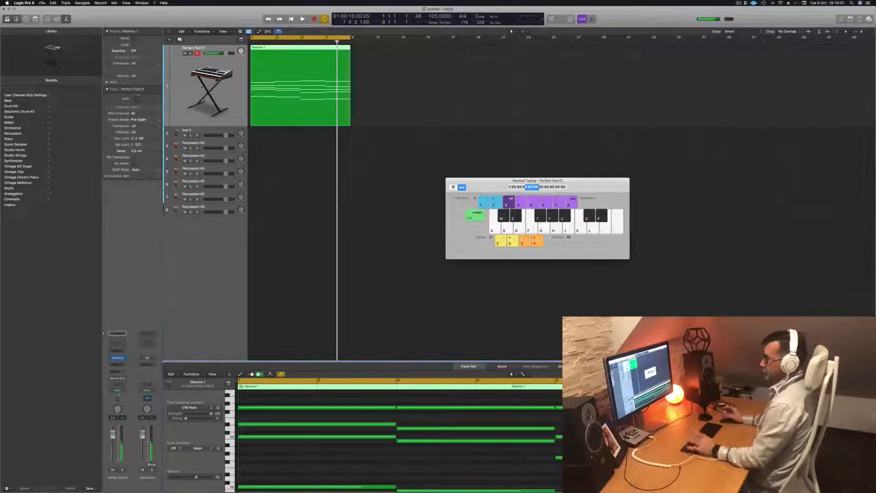
key("space")
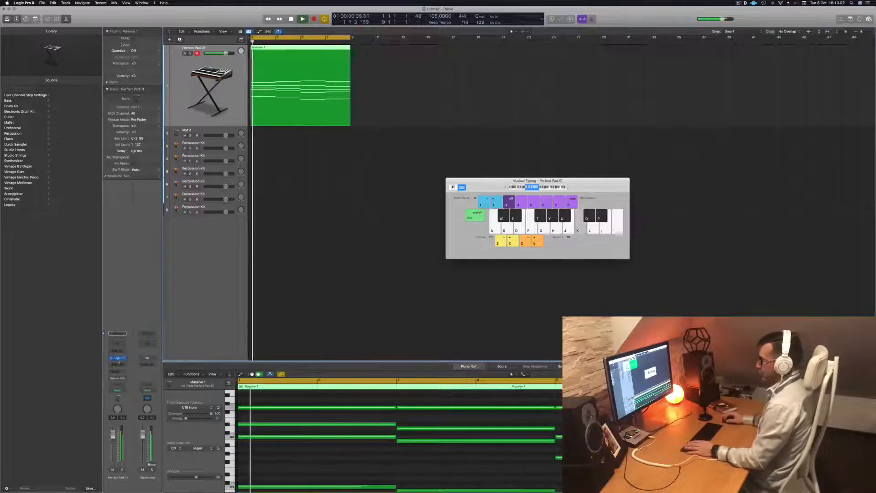
left_click(117, 358)
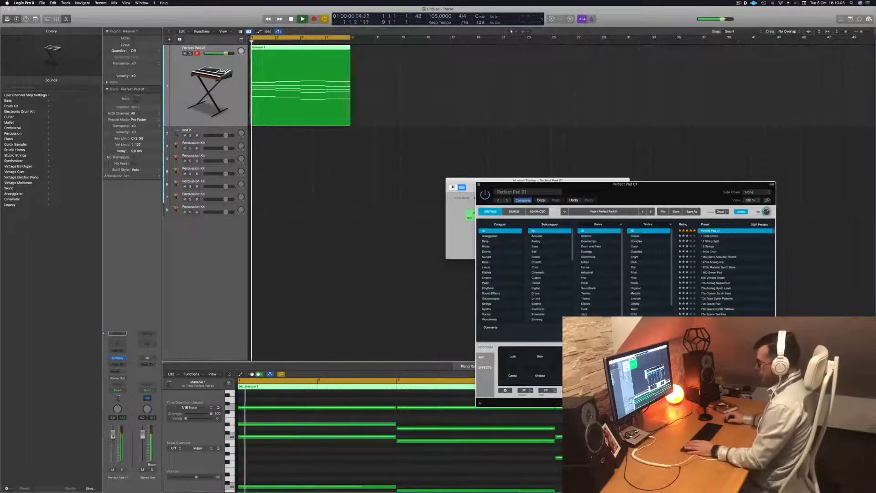
key("space")
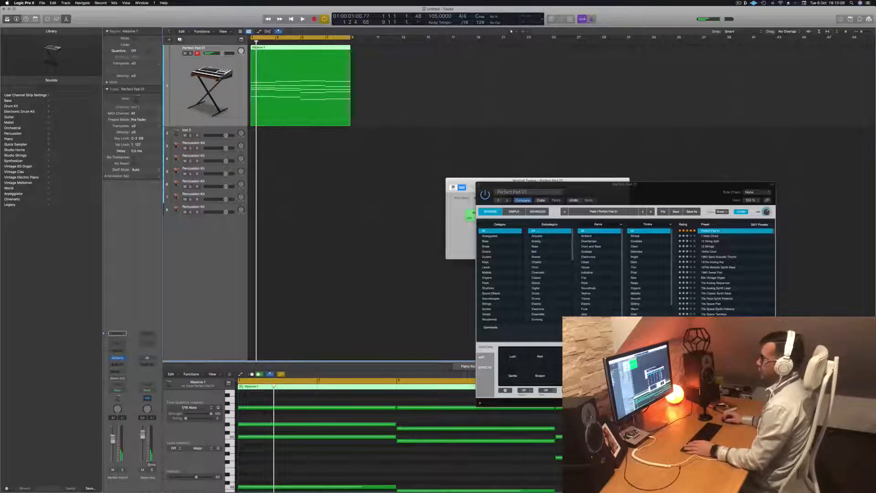
Step: Load the Cello Section sound on the Inst 2 track from Legacy, Logic, 10 Orchestral, 10 Strings
left_click(201, 133)
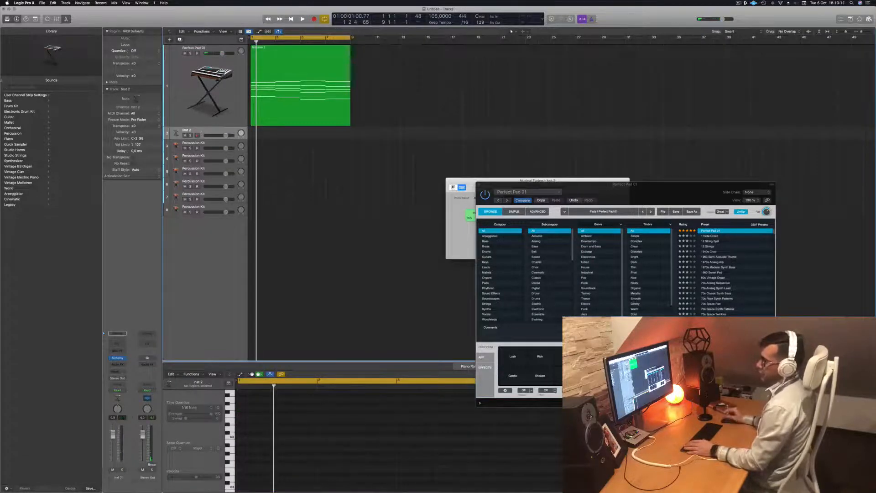
left_click(11, 205)
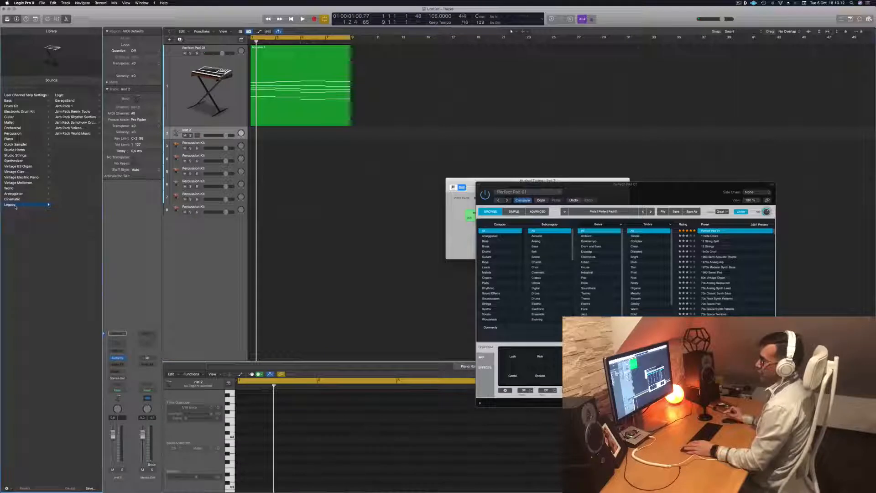
left_click(18, 199)
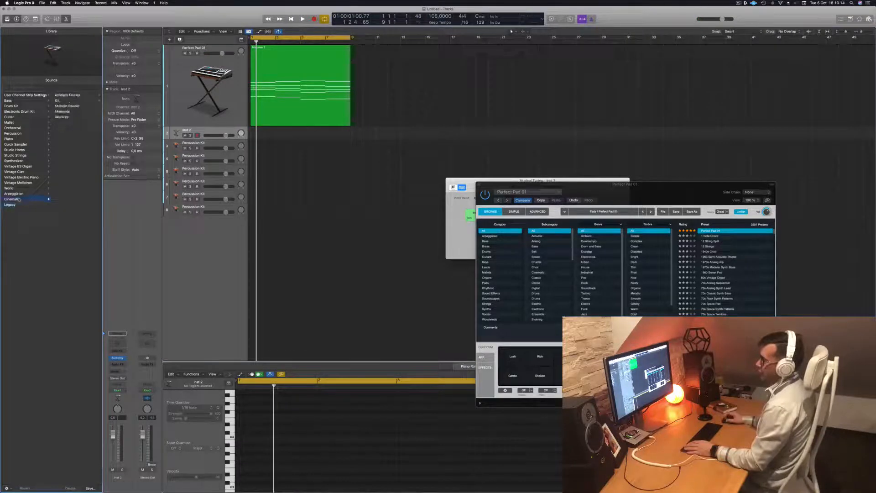
left_click(14, 206)
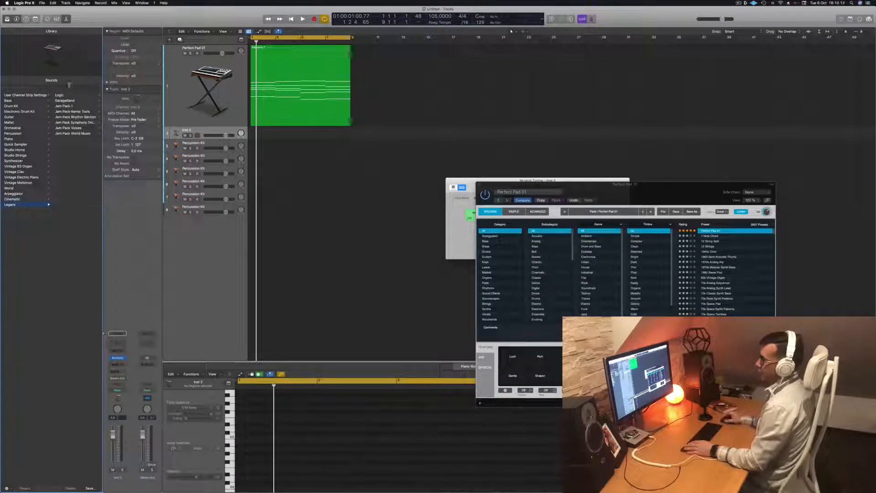
left_click(64, 95)
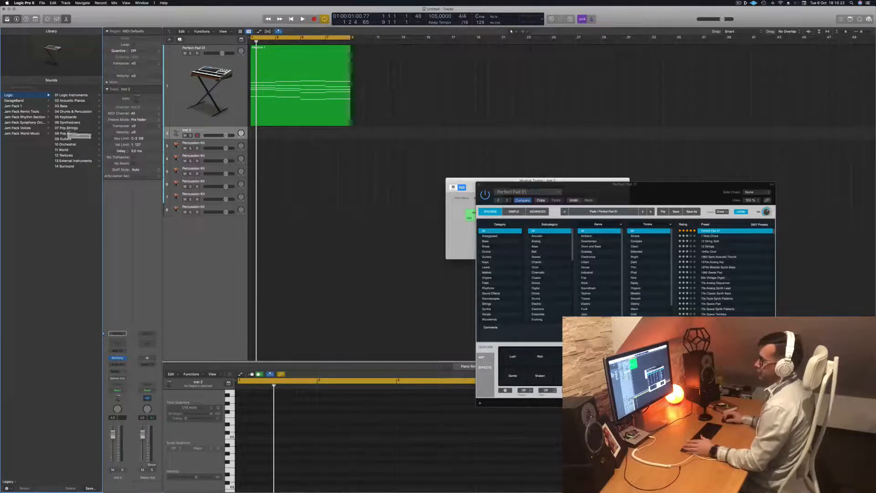
left_click(65, 144)
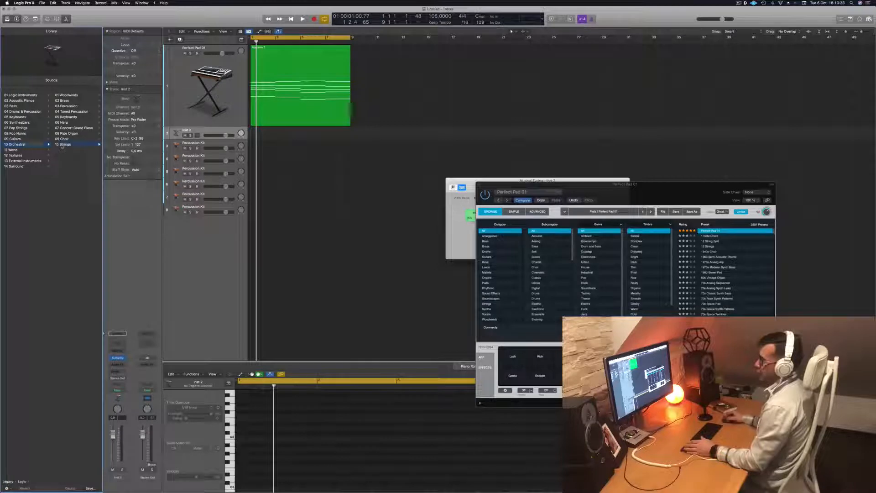
left_click(63, 145)
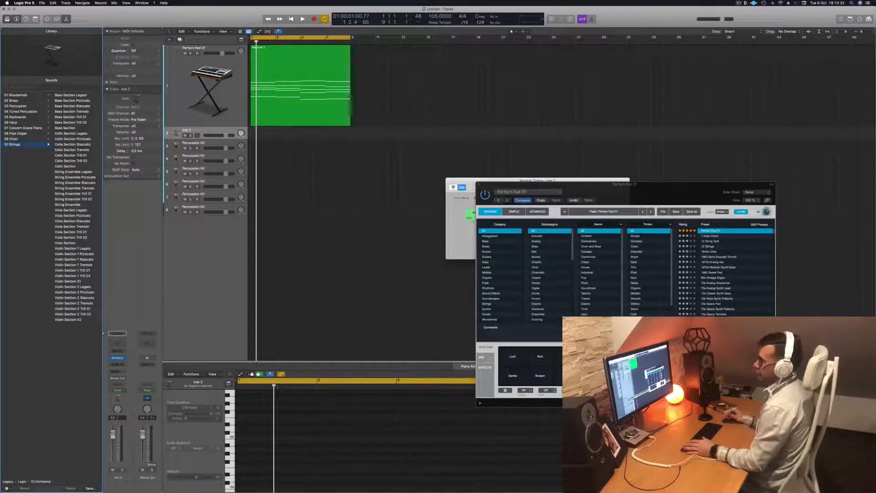
left_click(65, 167)
Step: Copy the Massive 1 region from the pad track to the start of the Cello Section track
left_click(295, 48)
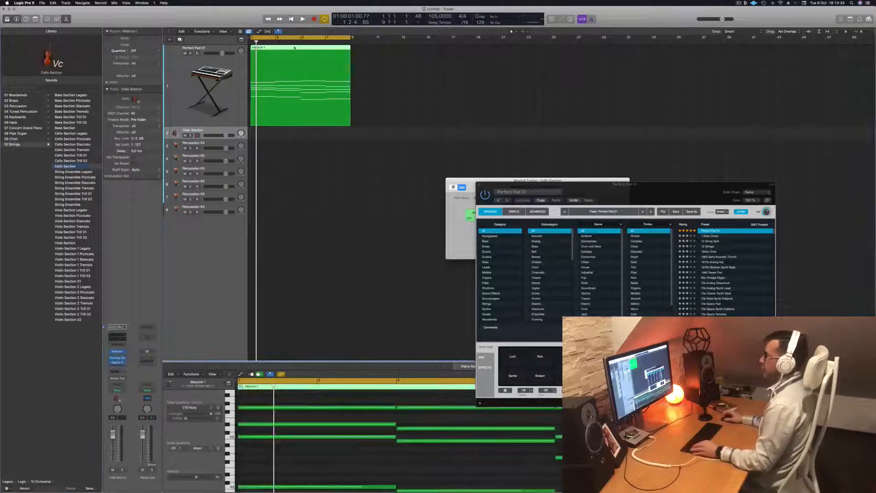
left_click_drag(294, 48, 295, 75)
left_click_drag(285, 123, 289, 133)
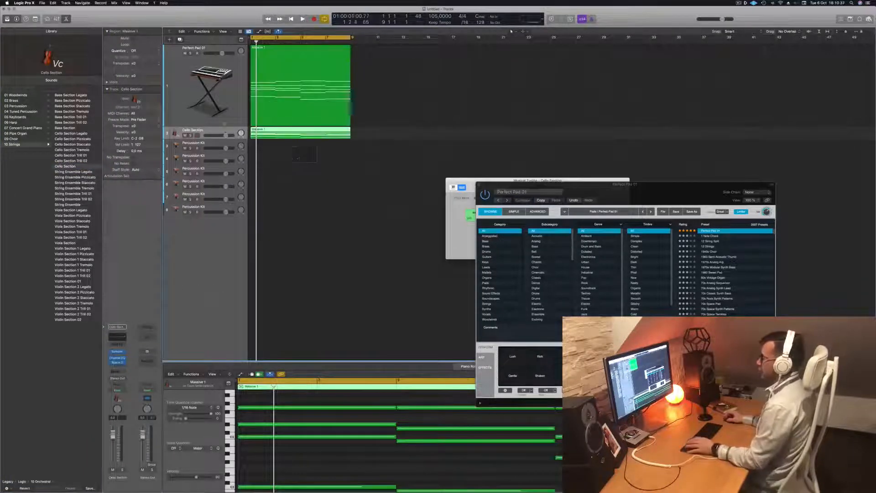
Step: Turn down the Perfect Pad 01 and Cello Section tracks, and solo Cello Section to audition its part from the start
left_click(230, 90)
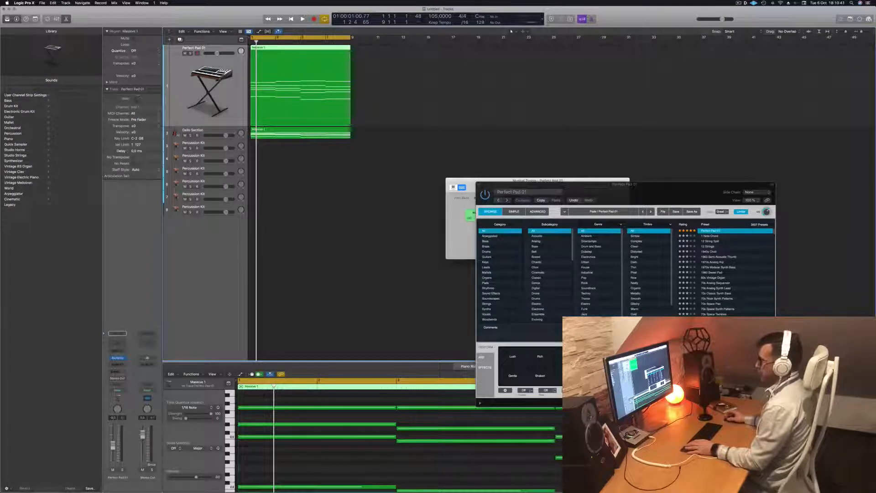
key("Down")
key("space")
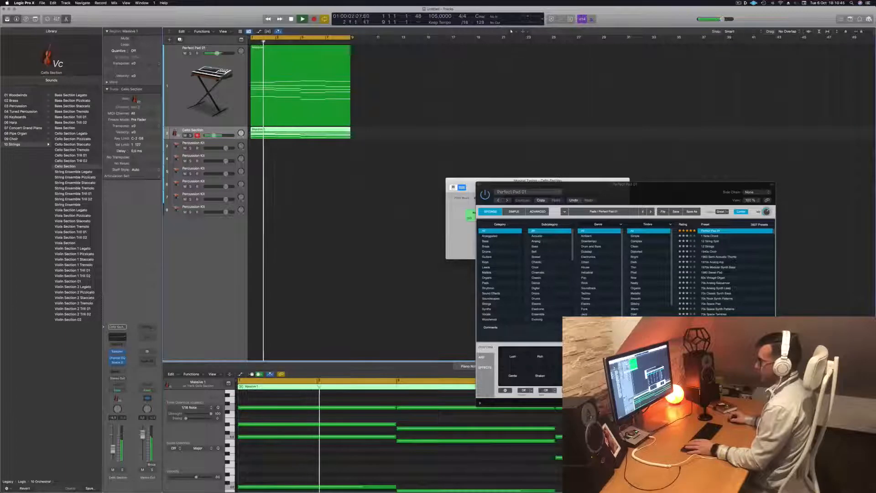
key("s")
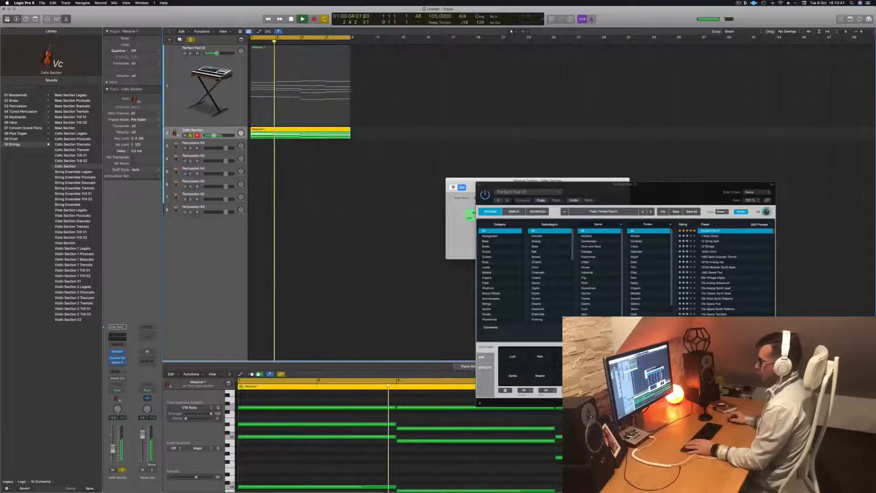
key("Return")
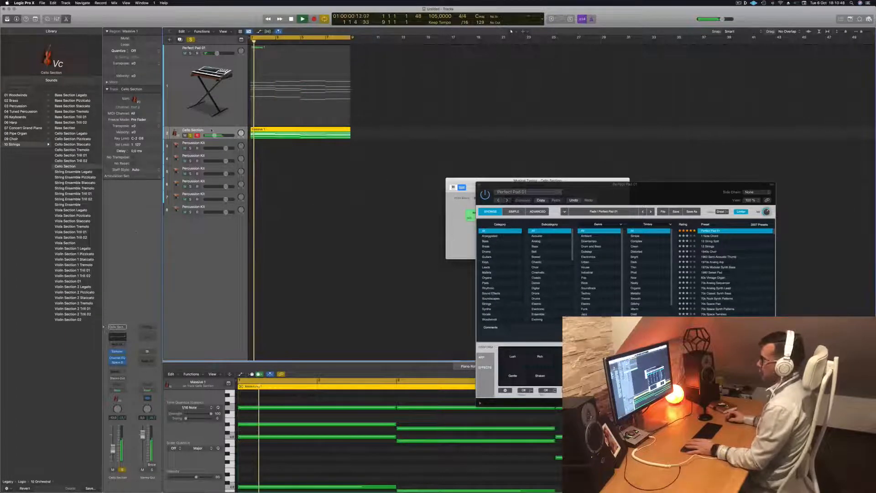
key("space")
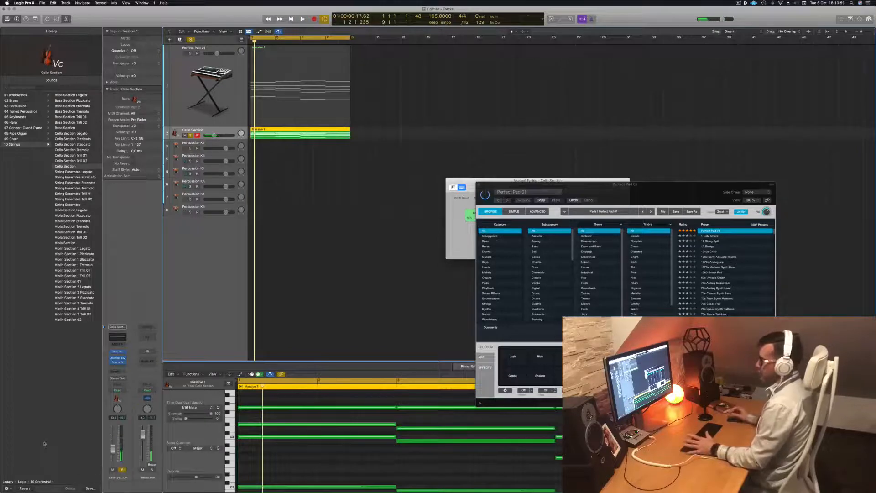
key("space")
key("space")
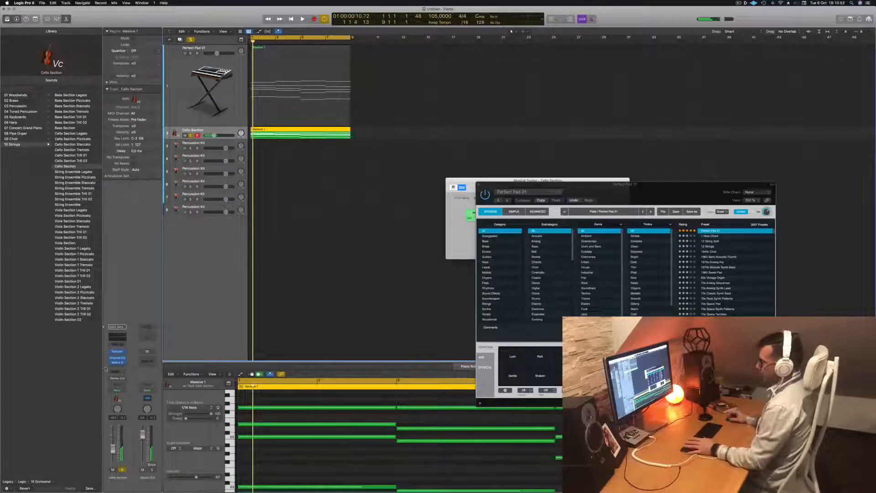
Step: Add a send to Bus 1 on the Cello Section channel
left_click(116, 372)
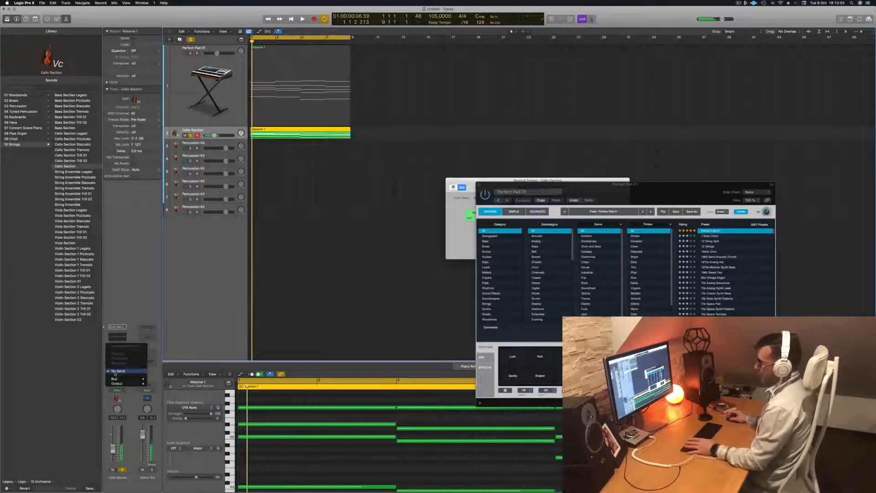
mouse_move(126, 381)
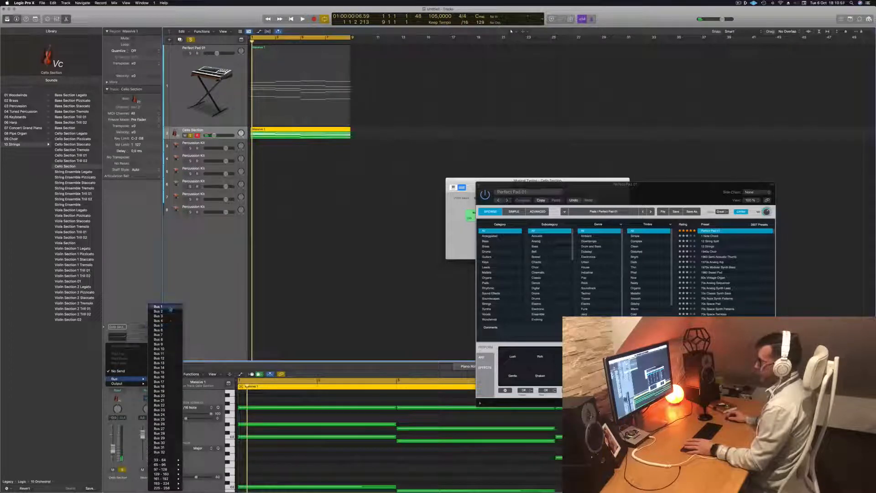
left_click(158, 307)
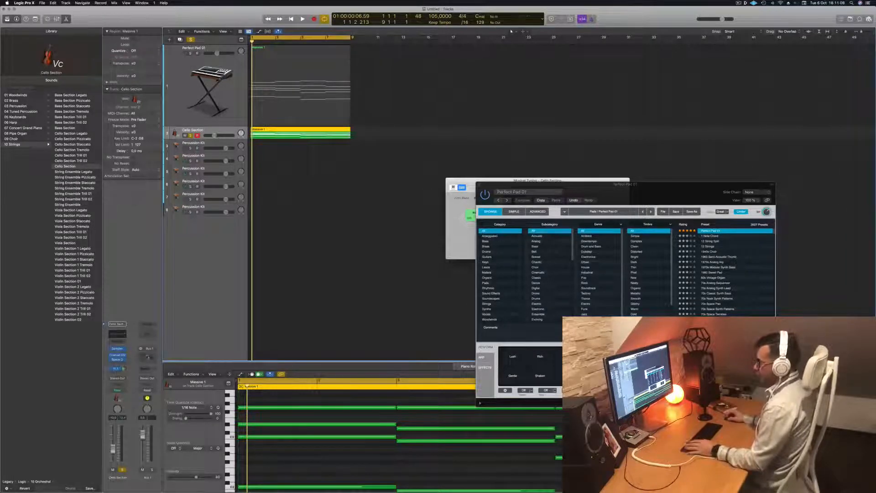
left_click(145, 355)
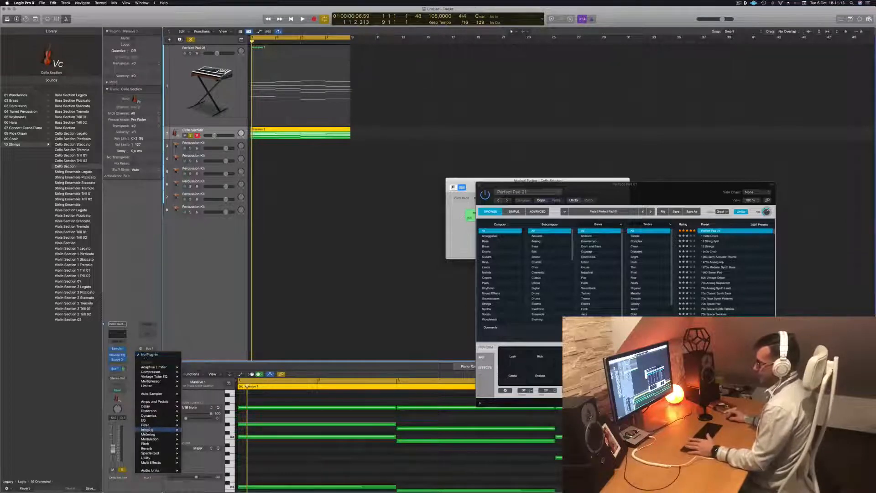
mouse_move(150, 421)
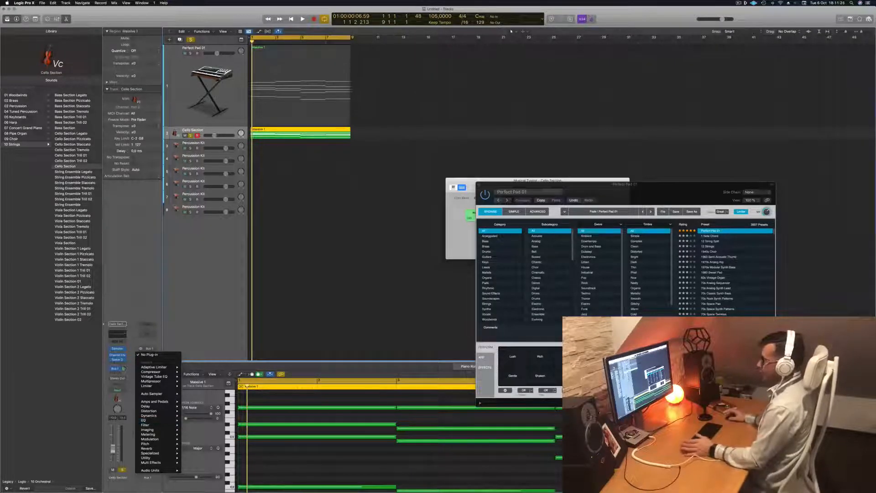
mouse_move(160, 394)
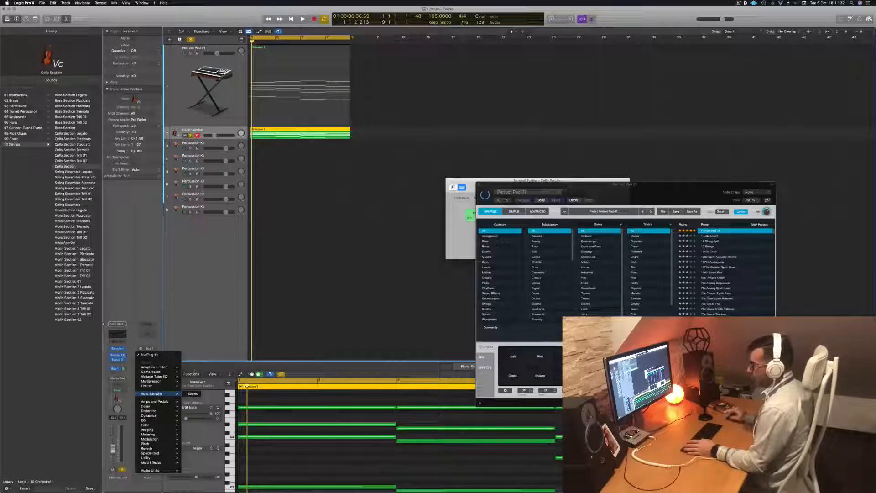
left_click(217, 324)
Step: Insert a stereo SilverVerb reverb on the Aux 1 channel and load its grandiose preset
left_click(147, 355)
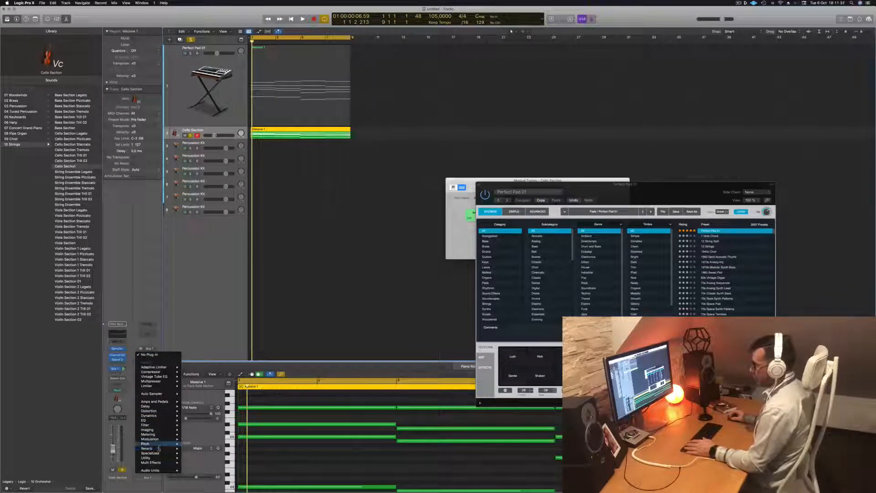
mouse_move(147, 449)
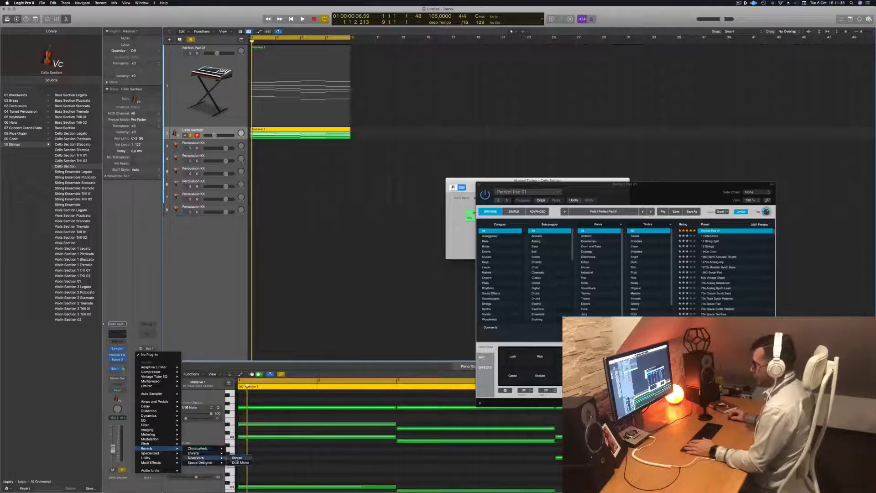
left_click(237, 457)
left_click(320, 80)
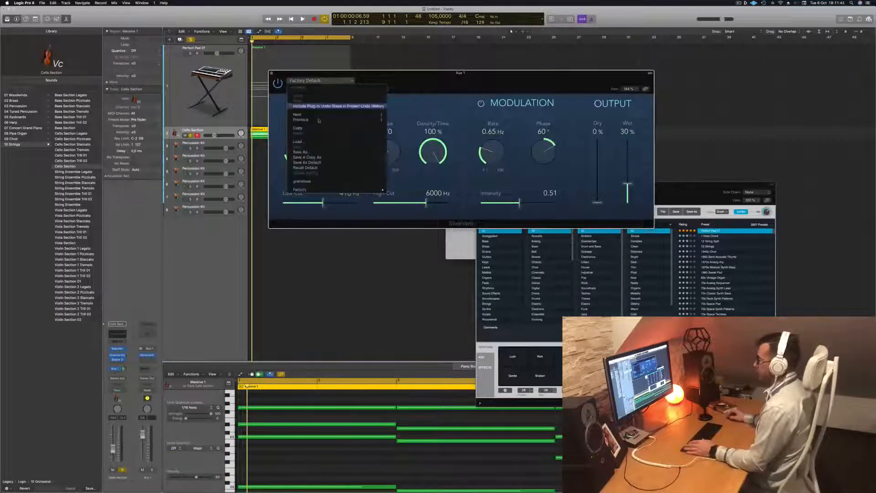
left_click(301, 182)
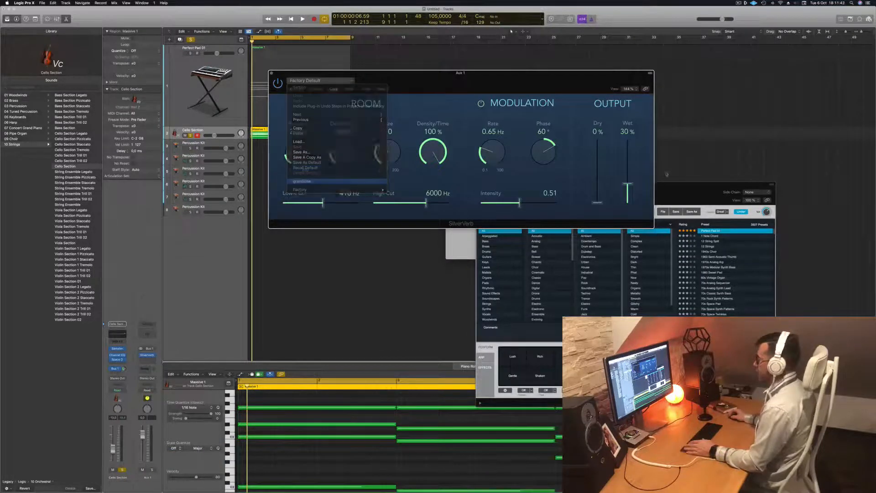
Step: Play the Cello Section with its new reverb, close the SilverVerb window and unsolo the track
key("space")
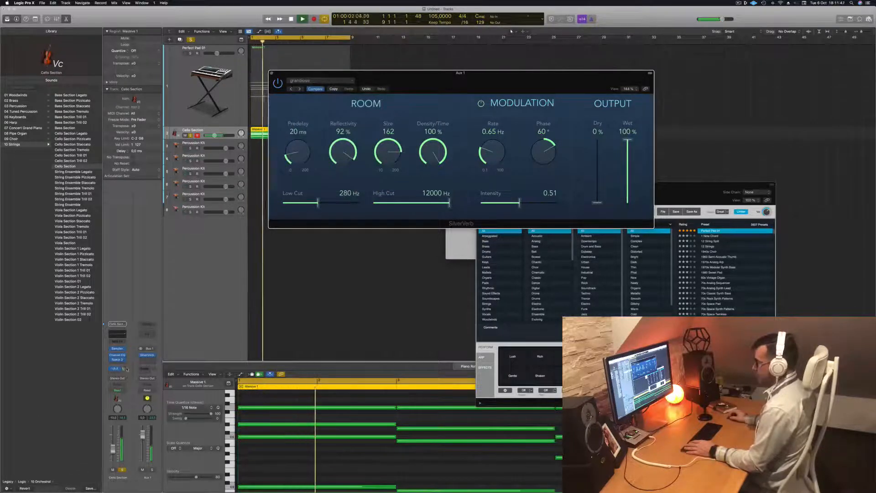
left_click_drag(283, 71, 343, 73)
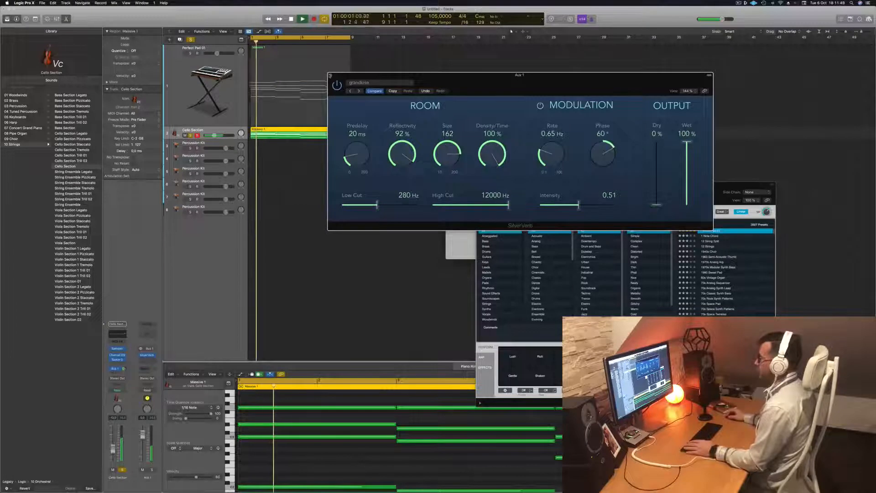
left_click(331, 75)
key("s")
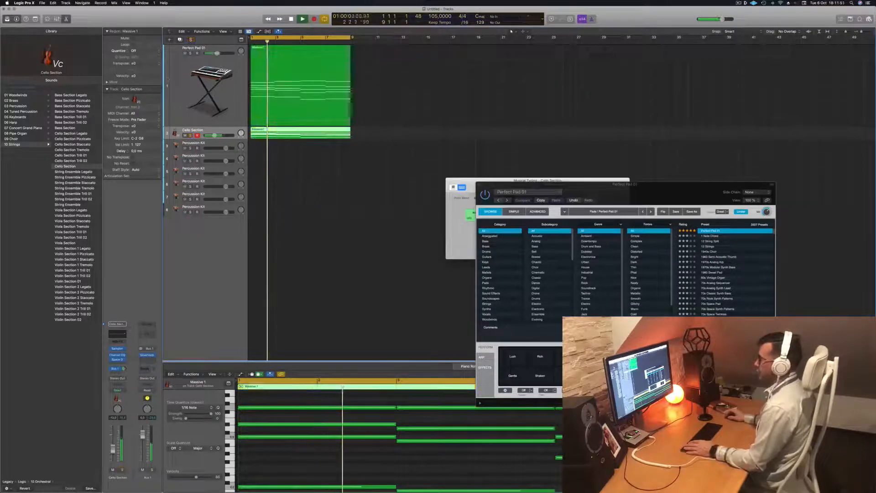
Step: Play the pad and Cello Section together from the start, toggling the cello's solo to compare the sound
key("Return")
key("Up")
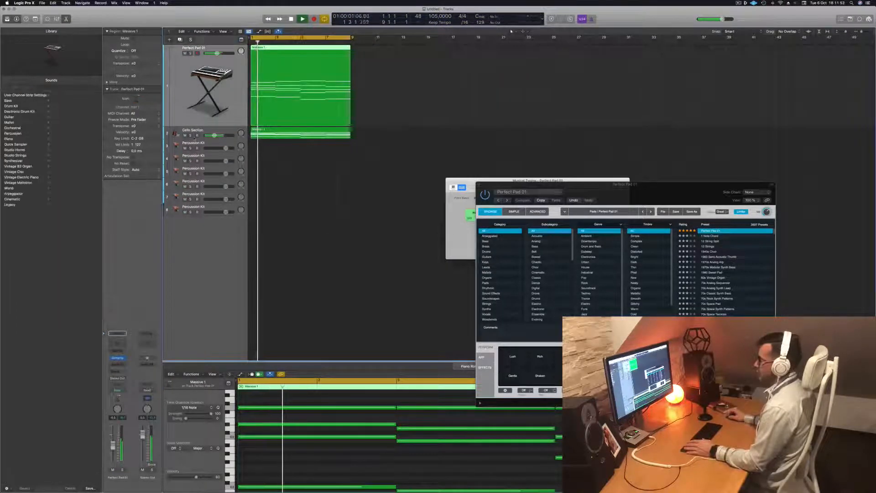
left_click(190, 135)
left_click(190, 135)
left_click(230, 133)
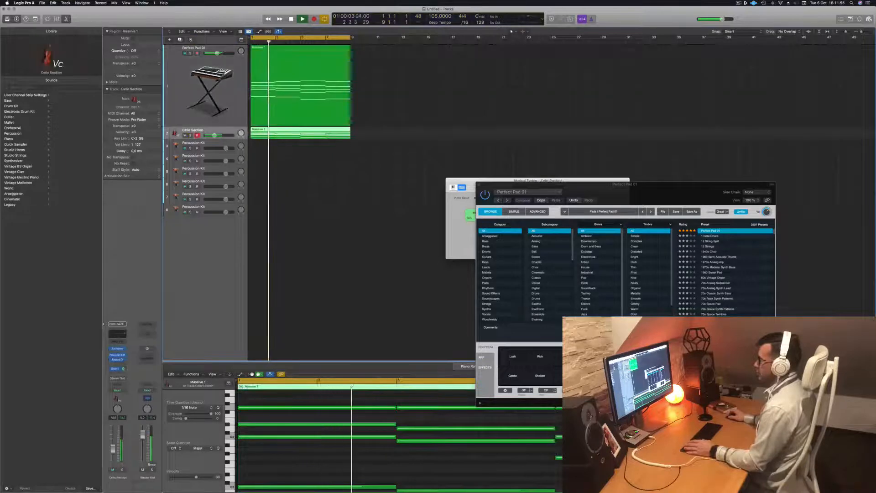
Step: Duplicate the Perfect Pad 01 track and copy the Massive 1 region to the start of the new track
left_click(178, 68)
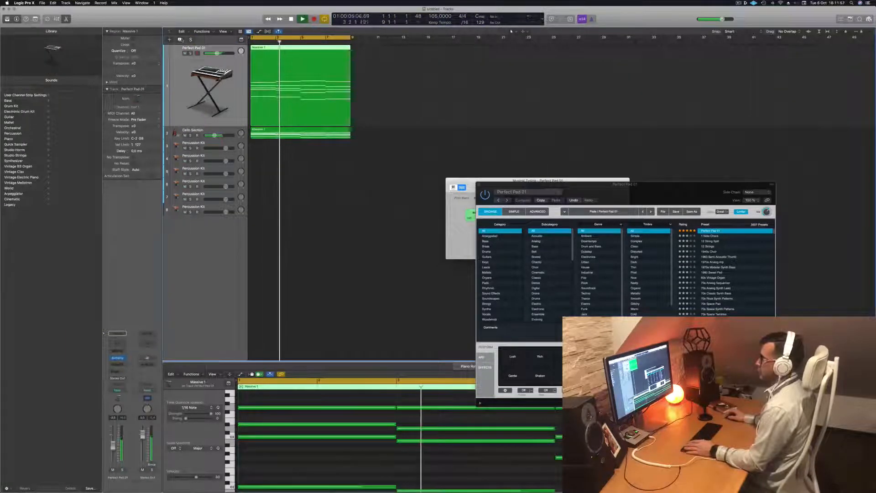
key("super+d")
key("Return")
left_click(281, 87)
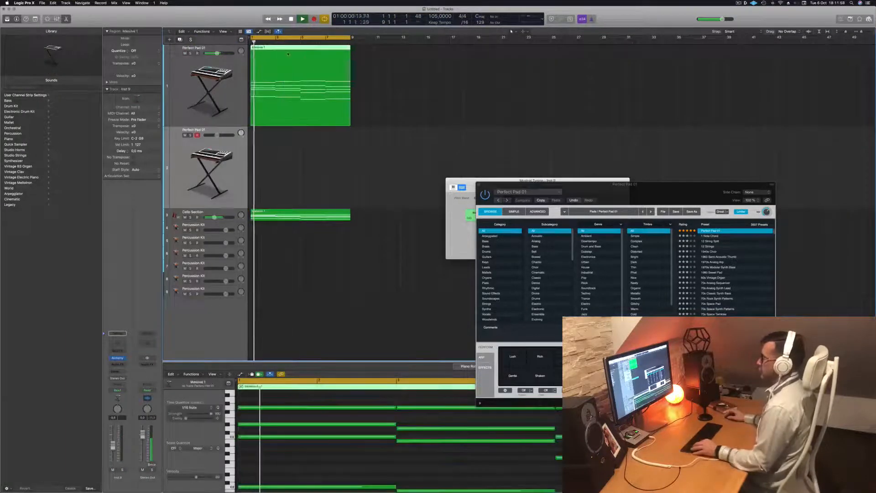
key("space")
left_click_drag(281, 87, 288, 153)
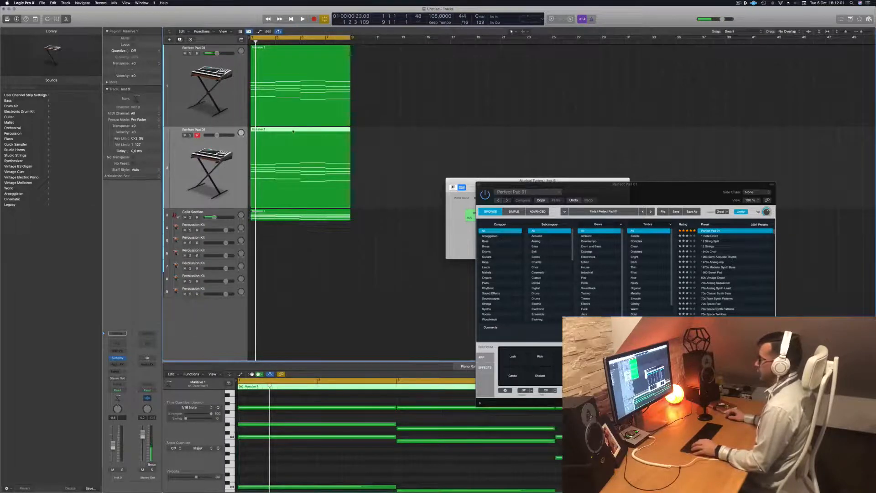
Step: Delete the upper chord notes from the second pad track's Massive 1 region, keeping only its lowest note line
double_click(293, 131)
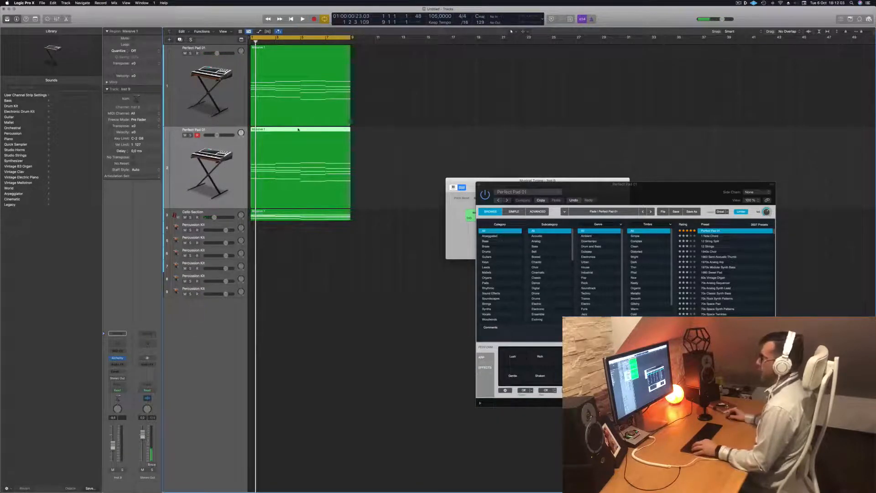
double_click(298, 130)
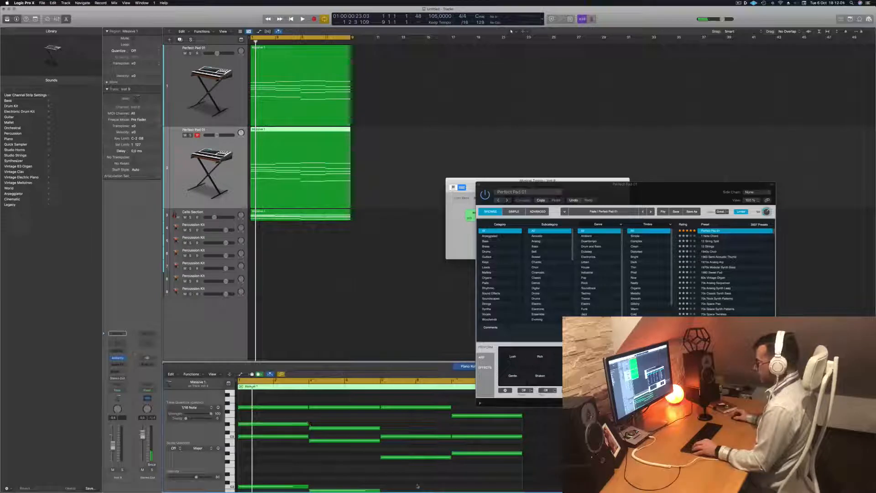
left_click_drag(490, 449, 277, 409)
key("Delete")
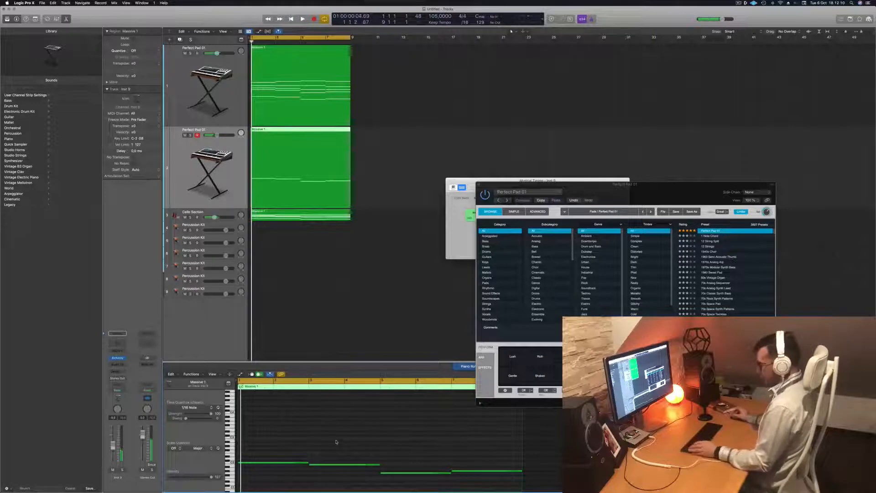
Step: Transpose all remaining bass notes down one octave and play the result from the start
key("super+a")
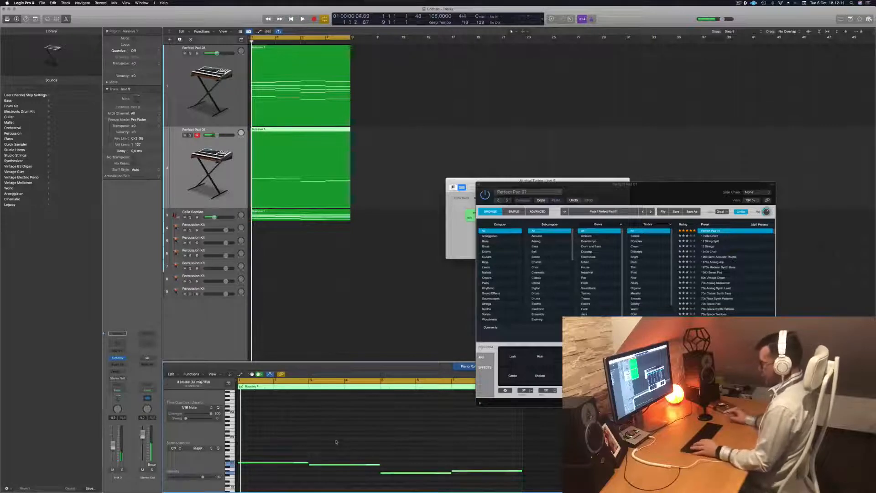
key("alt+shift+Down")
key("space")
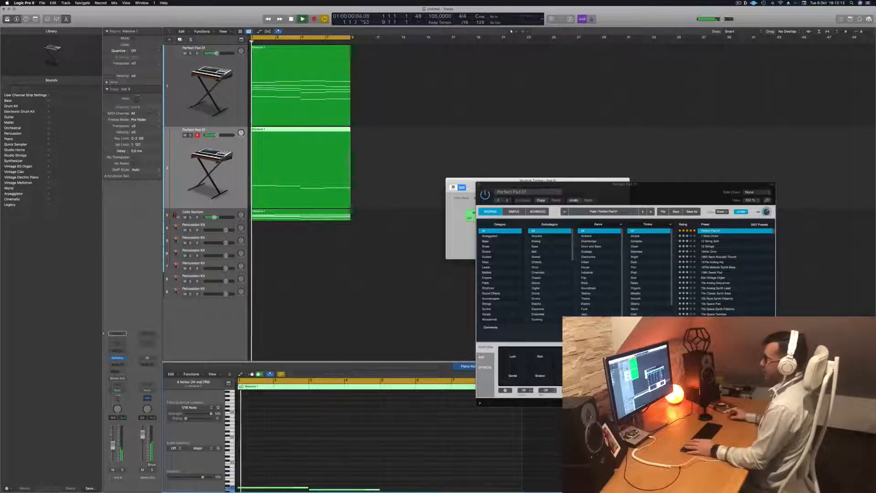
key("Return")
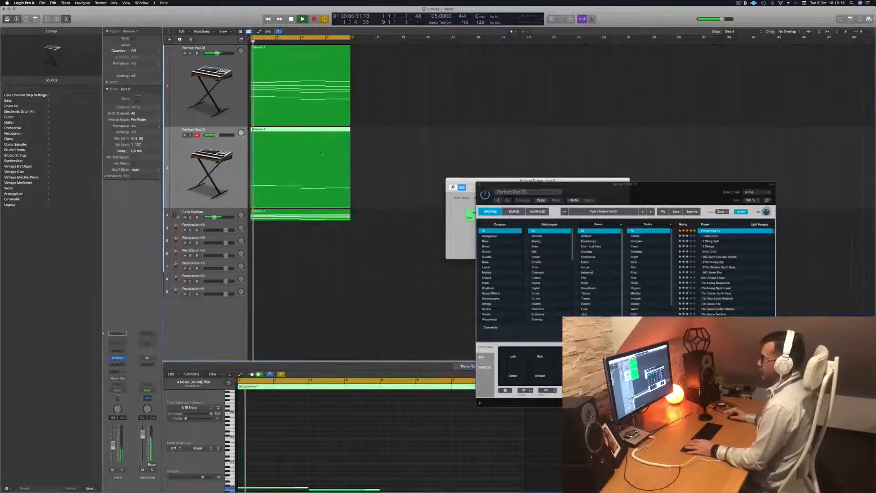
key("Return")
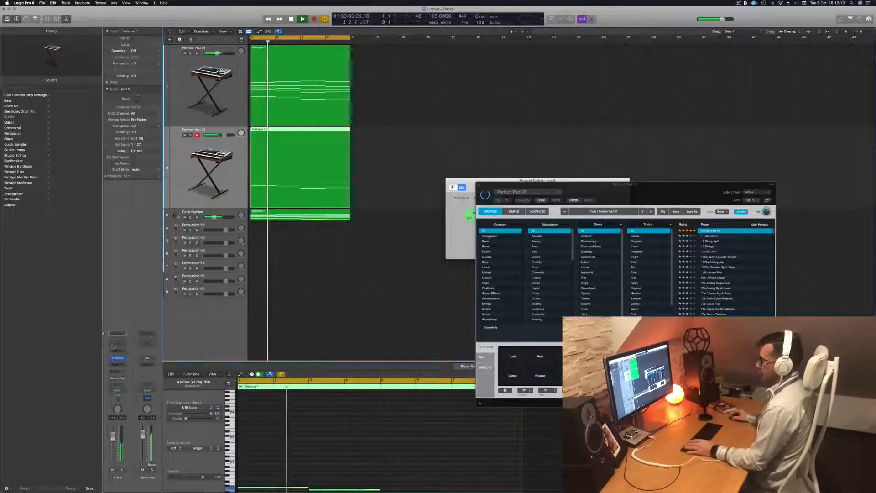
Step: Add a Channel EQ to the bass pad's channel and close its window
left_click(116, 343)
left_click_drag(271, 73, 338, 115)
left_click(339, 115)
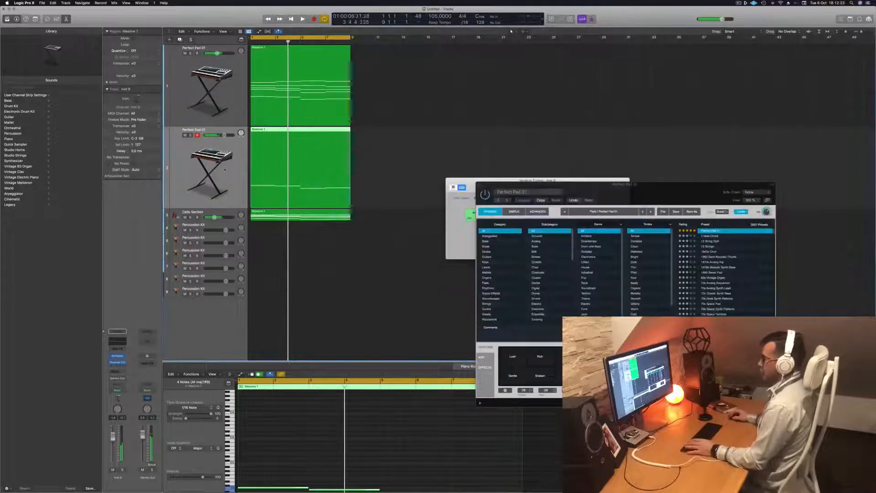
Step: Open the bass pad's Alchemy instrument, try its performance snapshots during playback and choose Soft
left_click_drag(652, 191, 658, 179)
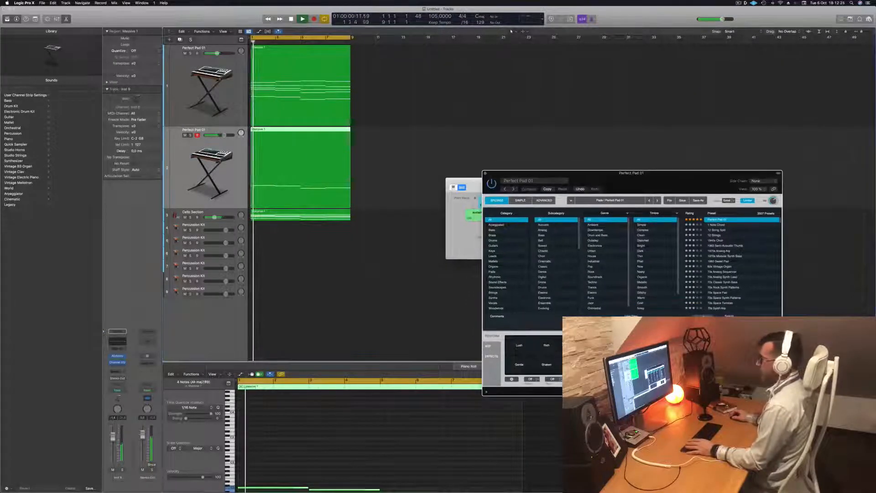
left_click(118, 357)
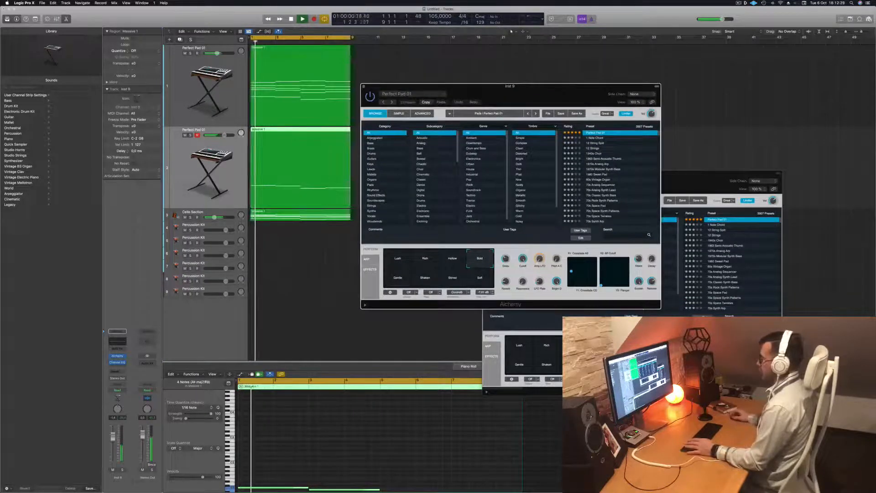
left_click(401, 258)
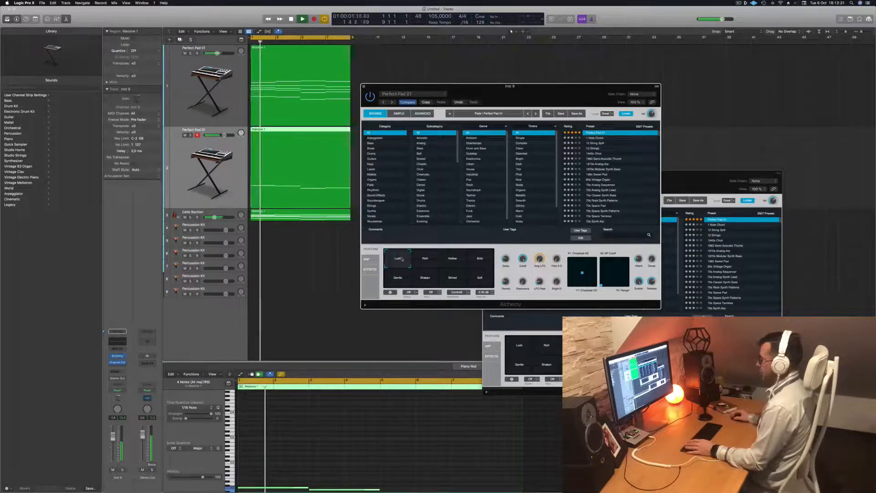
left_click(396, 283)
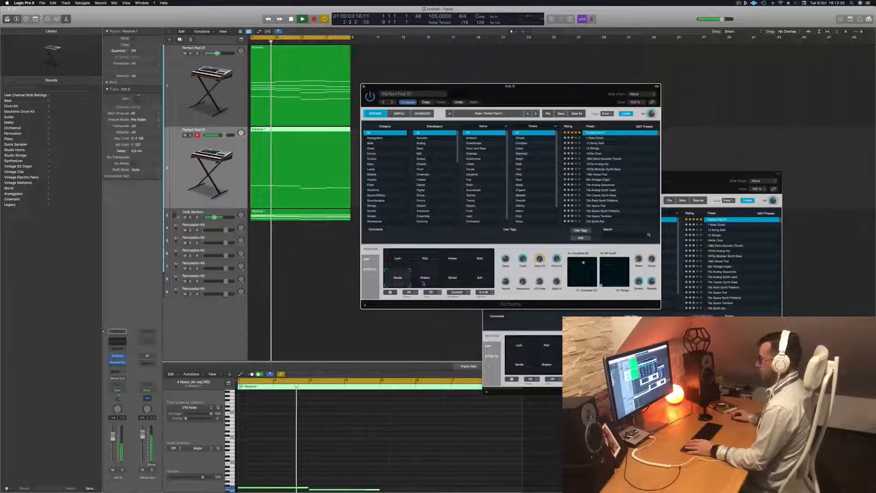
left_click(424, 281)
left_click(453, 281)
left_click(482, 282)
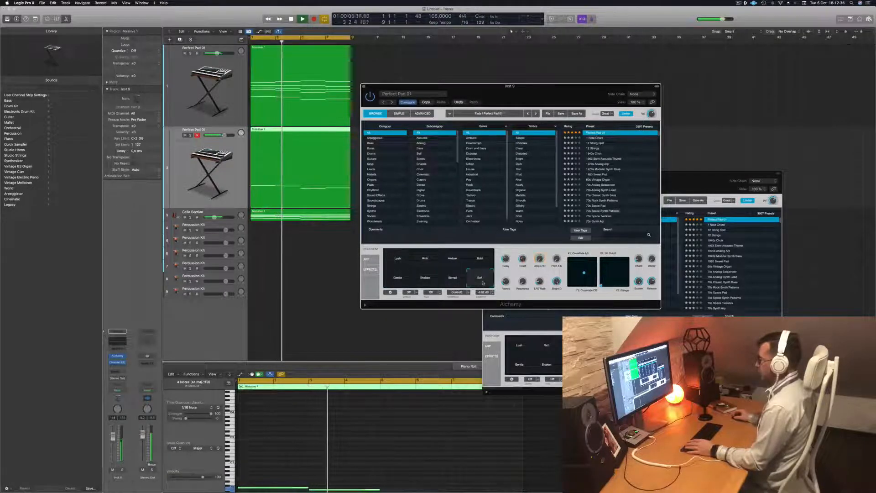
Step: Set Alchemy's Reverb to 0 % on the bass pad and replay the part
key("space")
key("space")
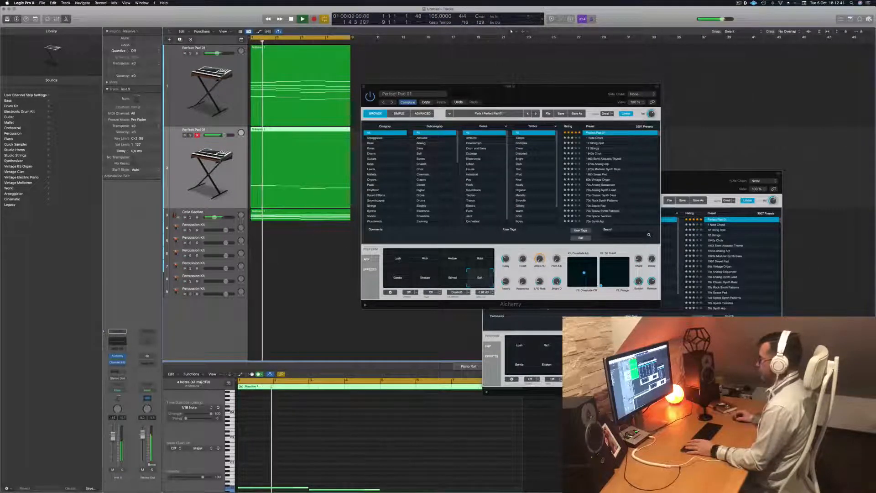
left_click_drag(506, 282, 507, 284)
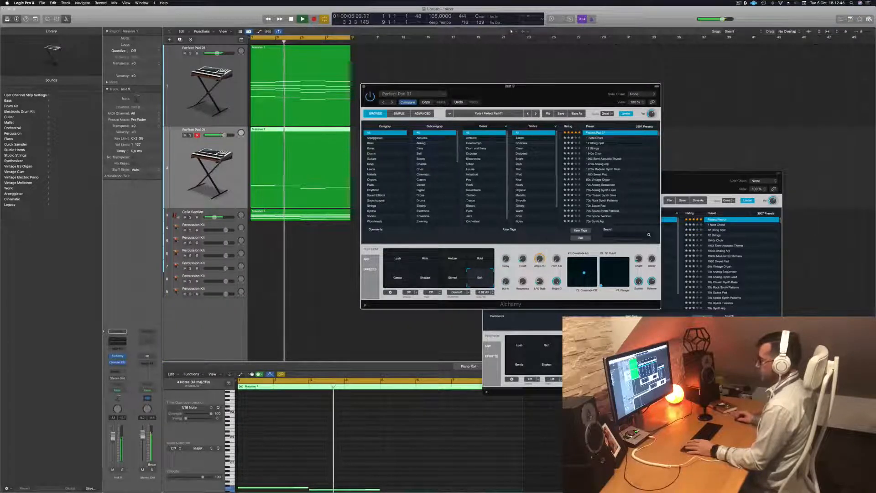
key("space")
key("space")
Step: Insert a stereo Compressor on the bass pad's channel, set its threshold to about -15.5 dB, and close the plug-in windows
left_click(117, 368)
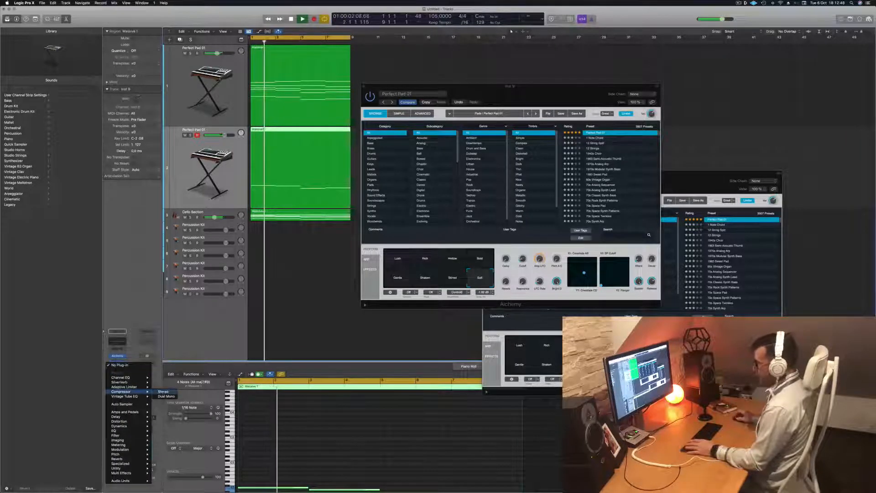
left_click(163, 391)
key("space")
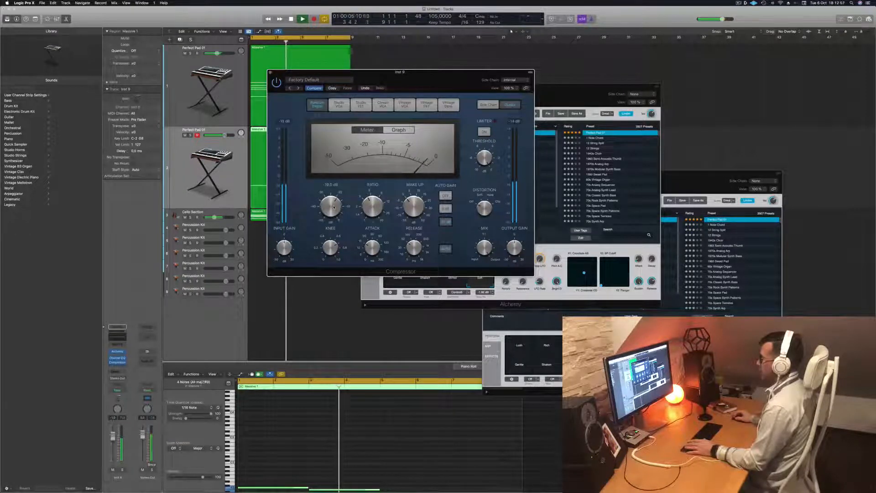
left_click_drag(415, 79, 424, 80)
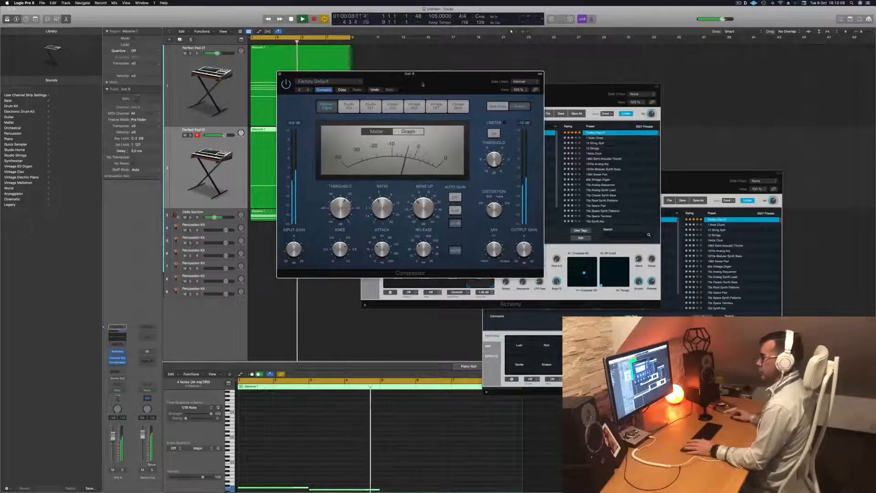
left_click_drag(339, 212, 339, 208)
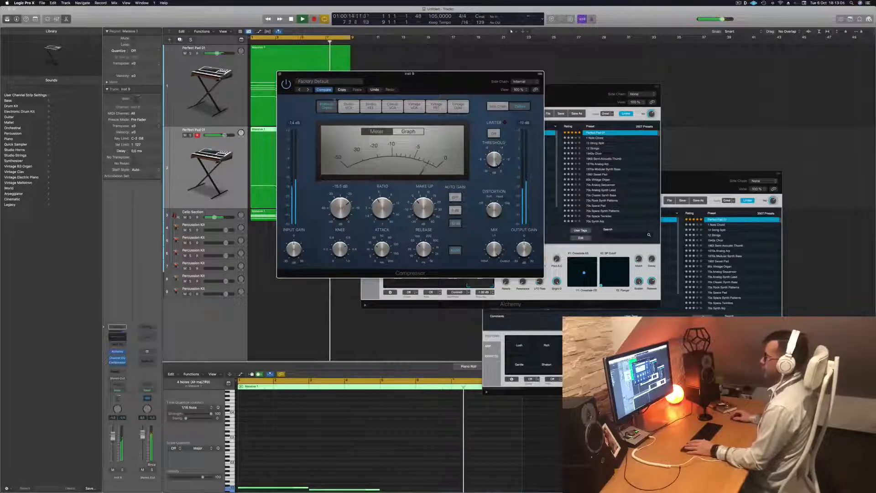
key("super+w")
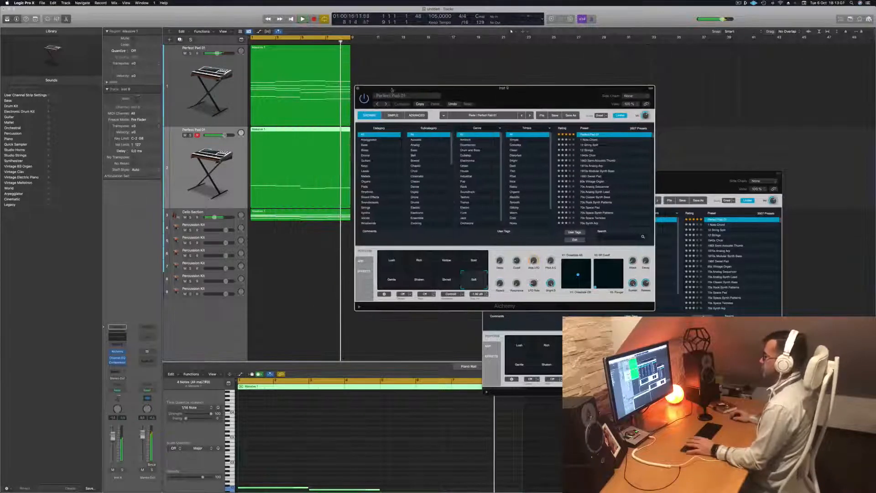
key("super+w")
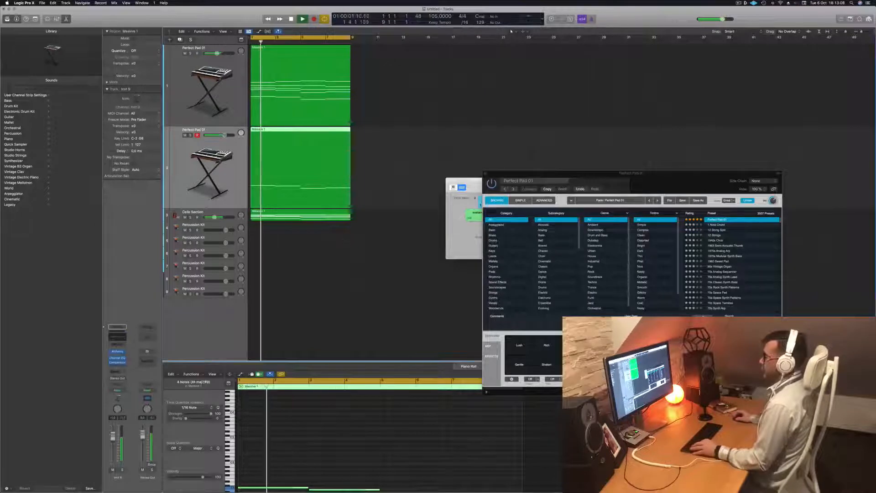
Step: Duplicate the first Perfect Pad 01 track again and copy its Massive 1 chord region to the duplicate
scroll(348, 245, "down", 5)
scroll(353, 215, "down", 1)
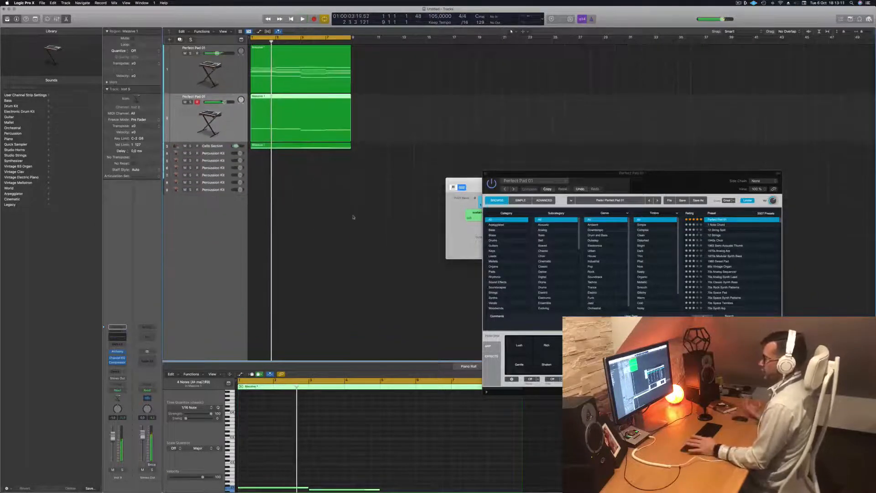
key("Return")
key("Up")
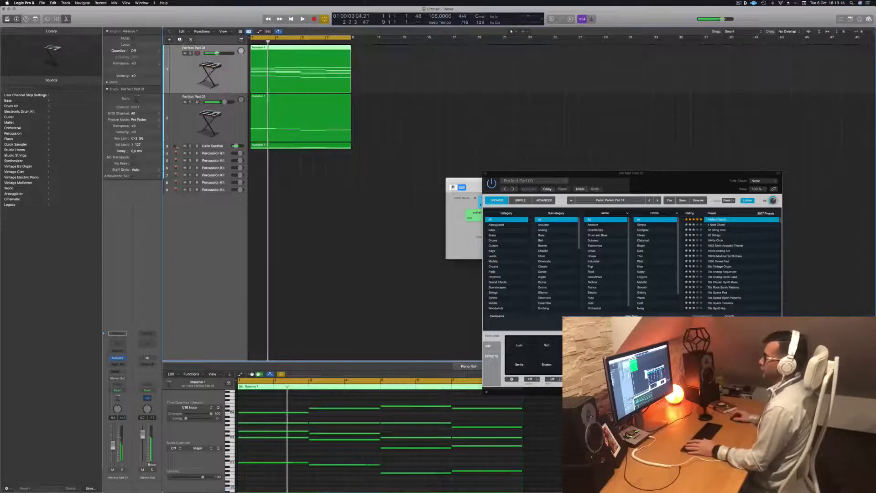
key("super+d")
left_click_drag(323, 68, 305, 114)
Step: Delete the lower chord notes from the newly copied region, keeping only its highest note line
scroll(320, 426, "down", 2)
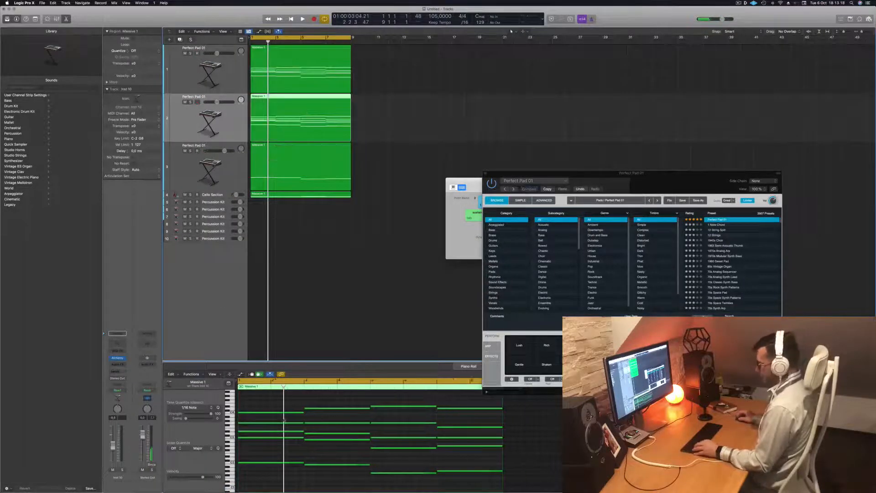
left_click_drag(272, 420, 485, 474)
key("Delete")
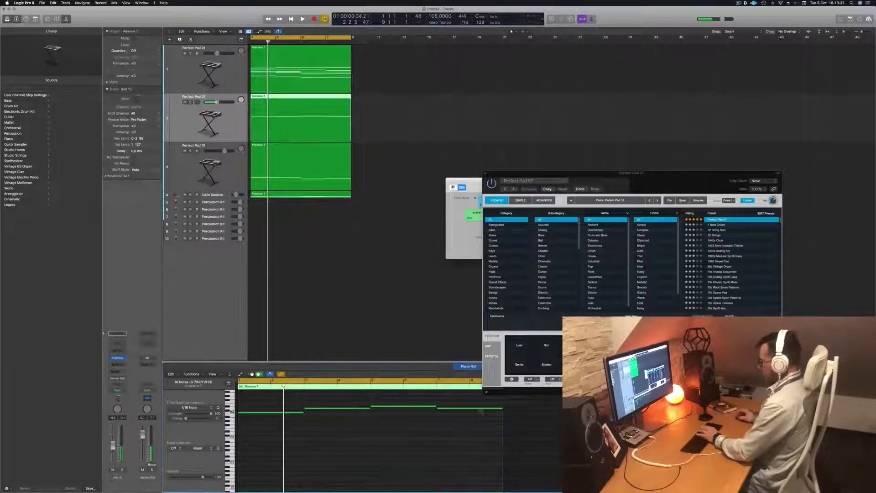
Step: Load the French Horn Solo patch from the Orchestral Brass sounds on the second track and play the part from the start
key("Return")
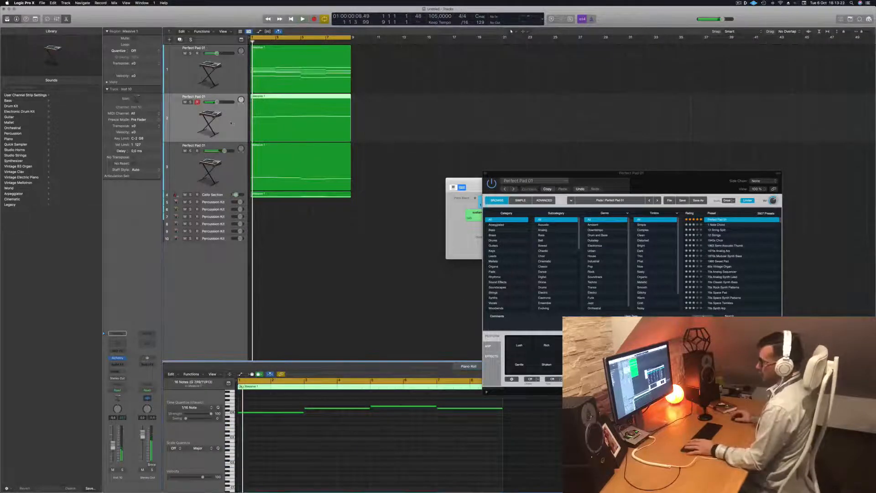
left_click(11, 128)
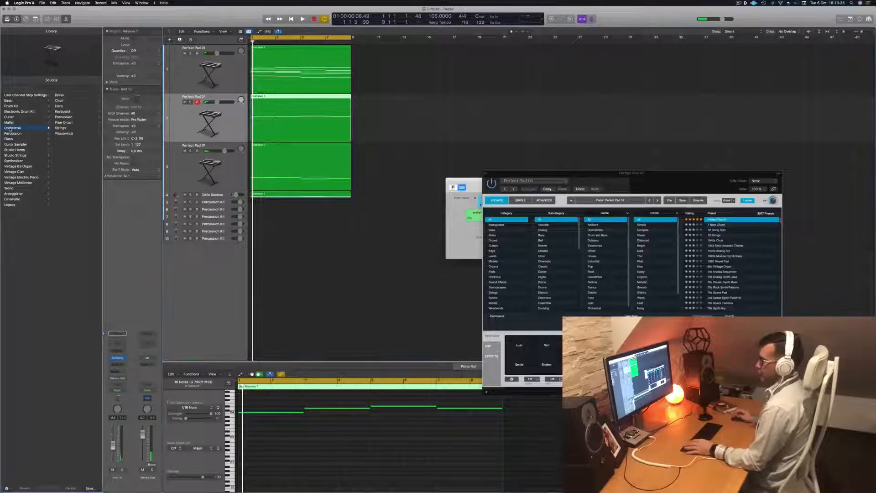
left_click(68, 96)
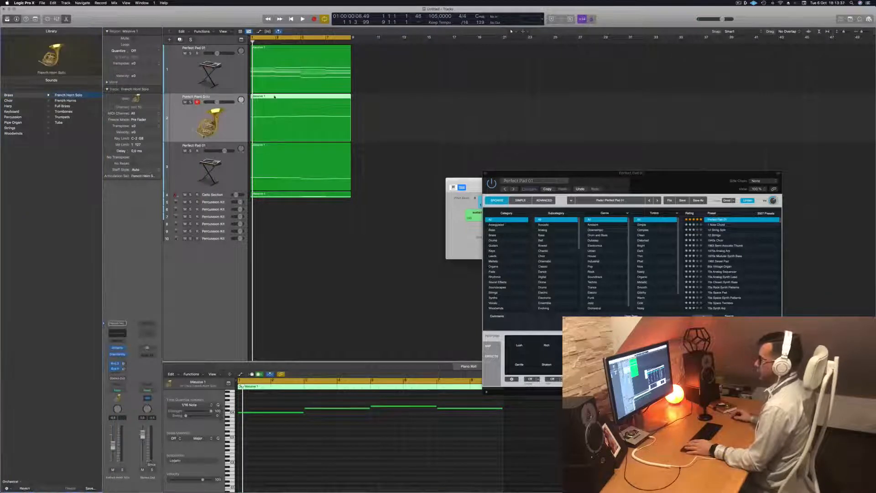
key("space")
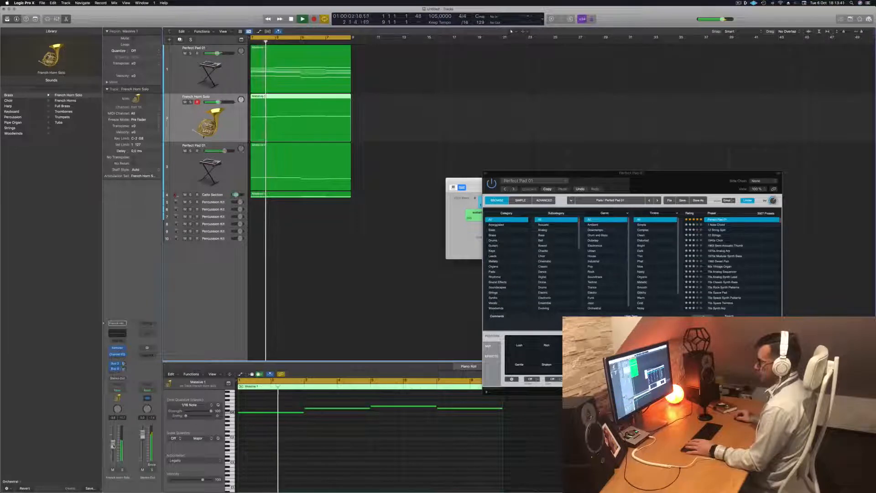
Step: Add a send to Bus 1 on the French Horn Solo channel, turn up its level and replay the arrangement
left_click(117, 373)
mouse_move(125, 380)
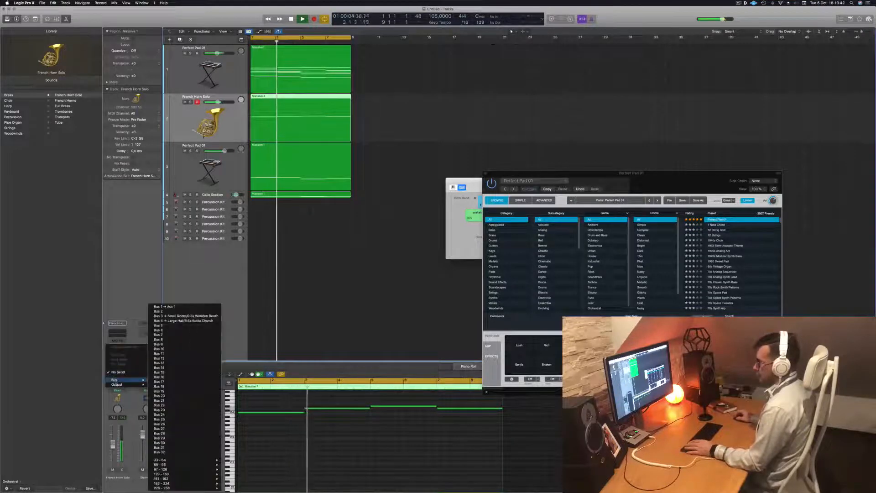
left_click(172, 306)
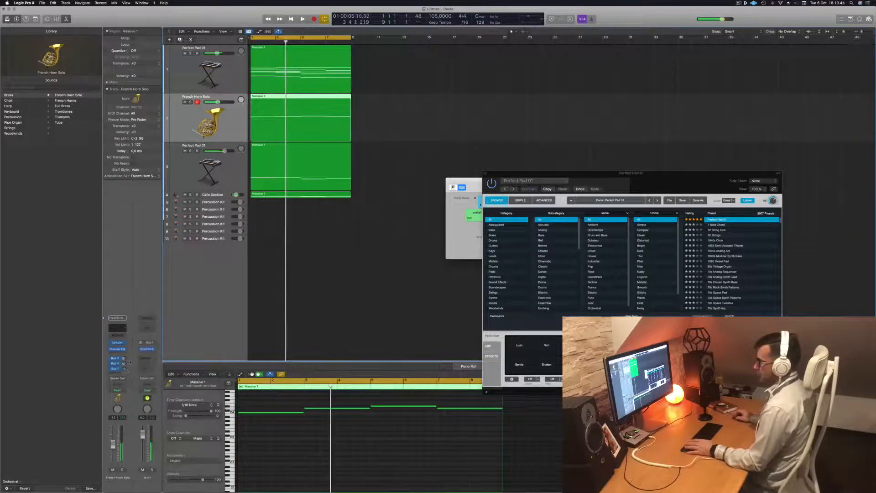
key("space")
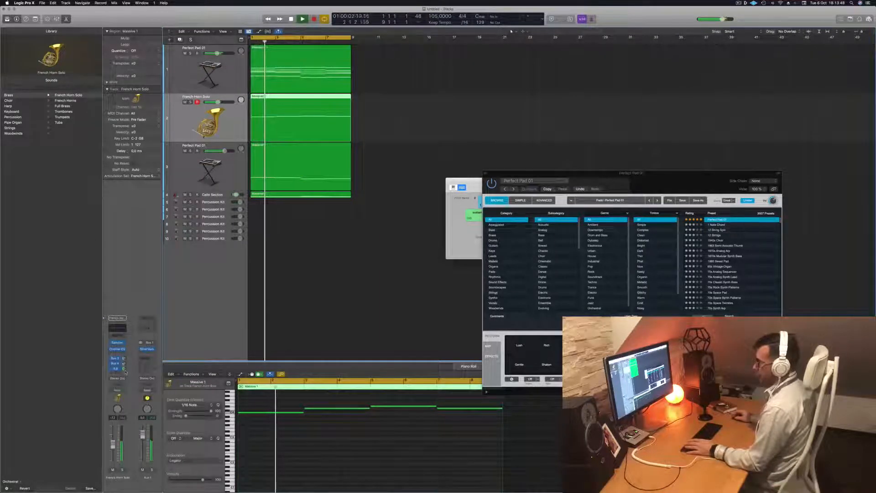
key("Return")
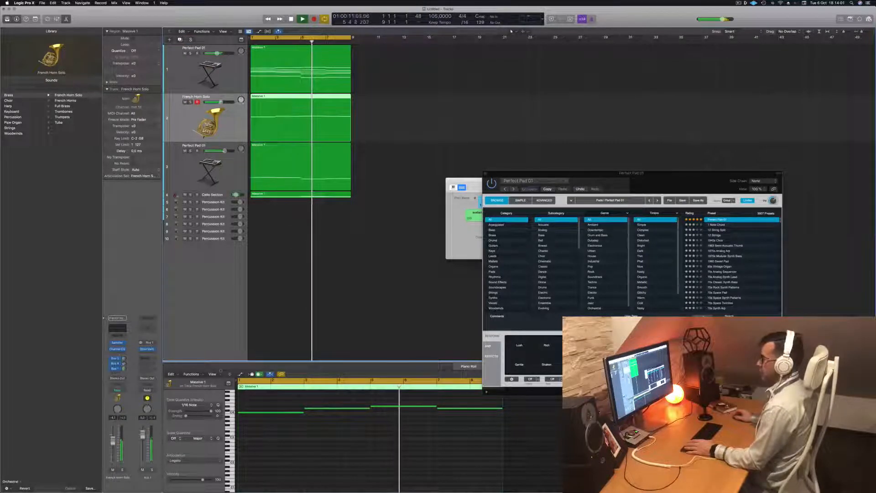
Step: Repeat the regions on all four tracks once and extend the cycle range to bar 17
scroll(318, 280, "down", 3)
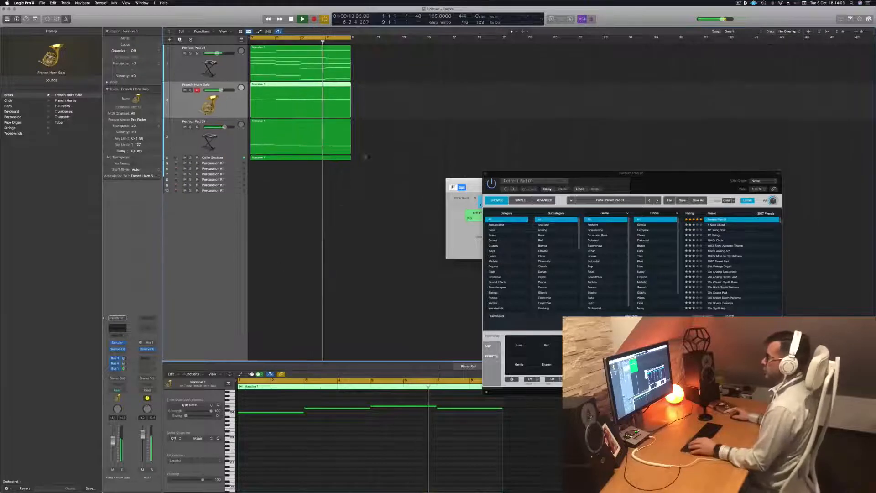
scroll(373, 150, "up", 2)
scroll(374, 150, "up", 4)
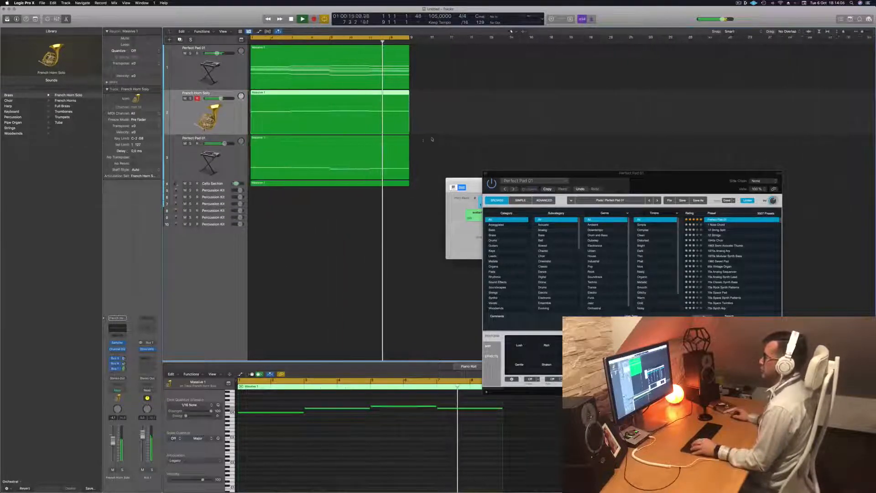
key("space")
scroll(470, 146, "down", 2)
left_click(412, 126)
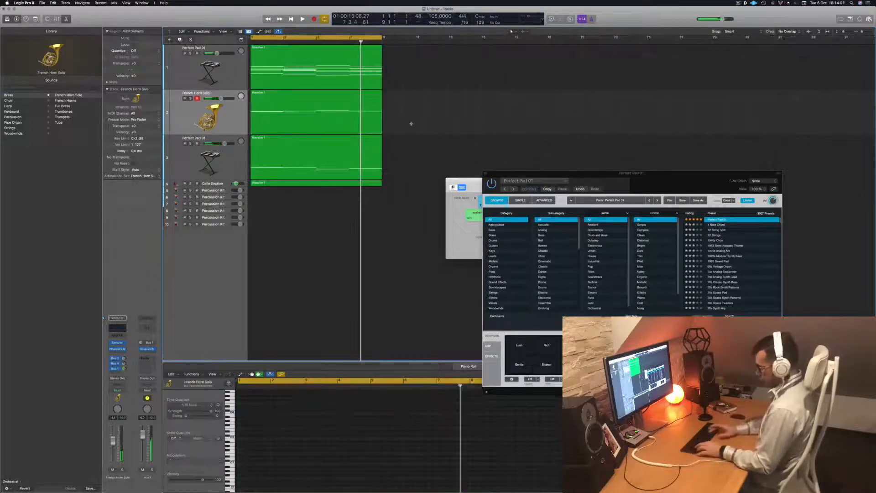
key("super+a")
key("super+r")
key("space")
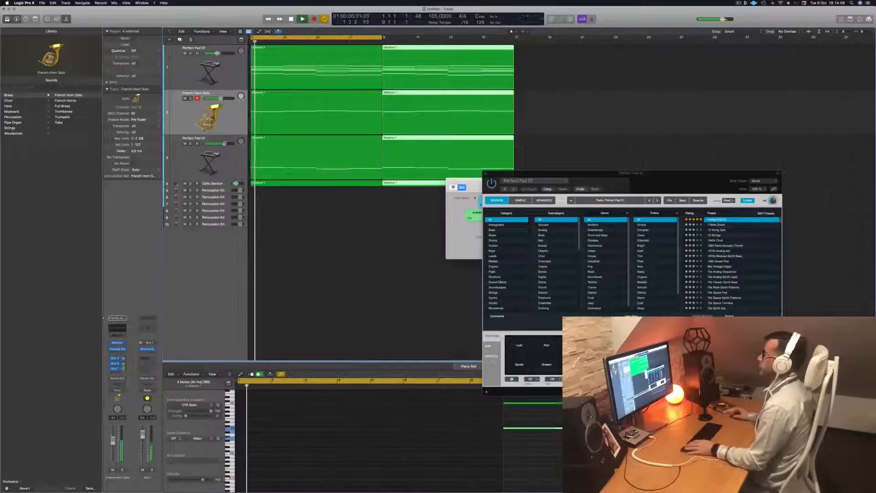
left_click_drag(383, 36, 514, 53)
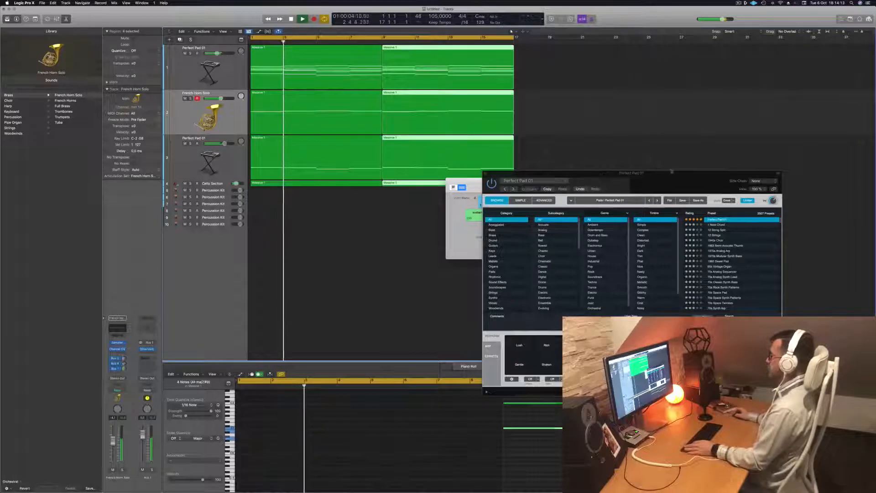
Step: Move the Perfect Pad 01 plug-in window clear of the regions and close the Musical Typing keyboard
left_click_drag(597, 173, 664, 149)
left_click_drag(514, 192, 409, 214)
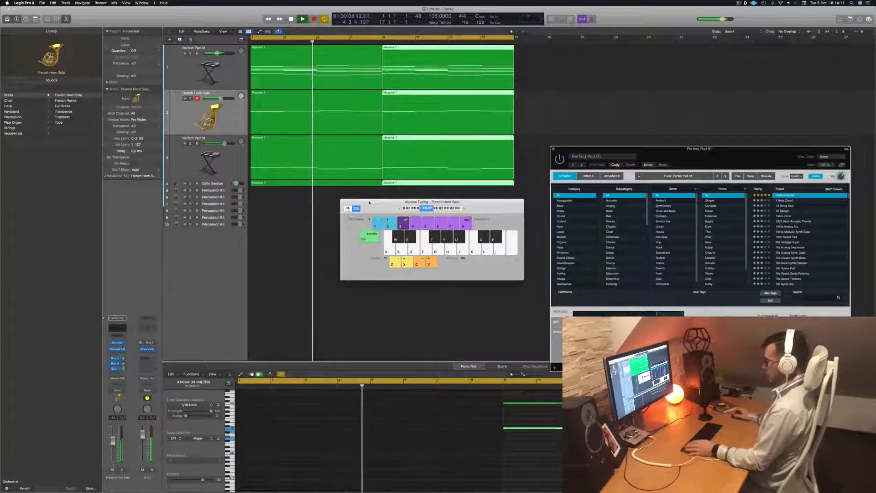
left_click(344, 202)
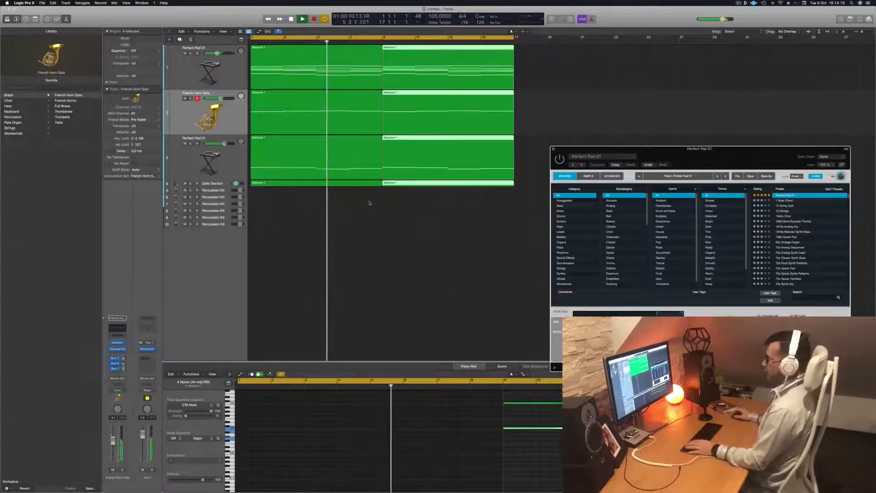
Step: Select the first Percussion Kit track, enlarge its height and play the arrangement briefly
left_click(213, 191)
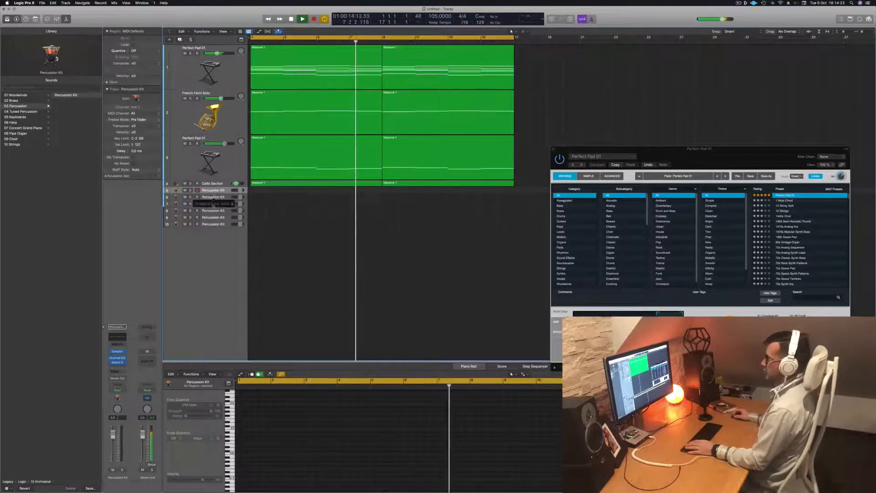
left_click_drag(214, 194, 211, 244)
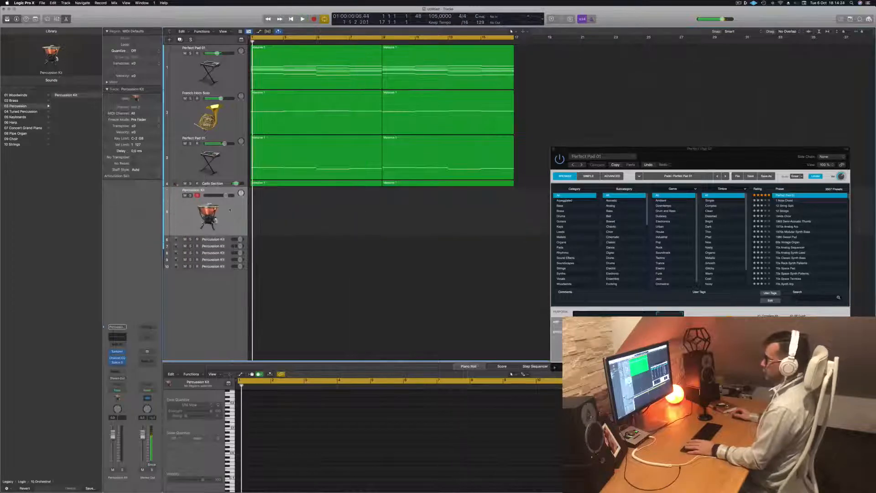
key("space")
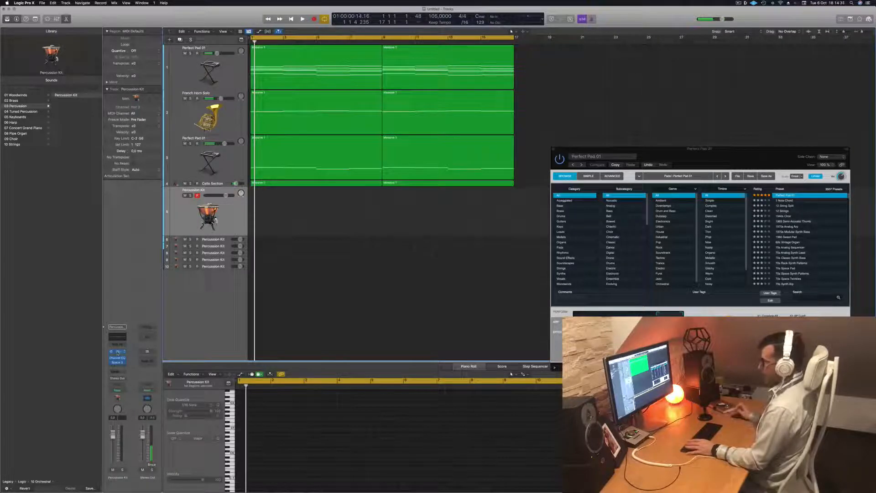
Step: Open the Percussion Kit's Sampler and the Musical Typing keyboard, arranging both windows over the empty arrangement area
left_click(118, 352)
left_click_drag(415, 72, 539, 77)
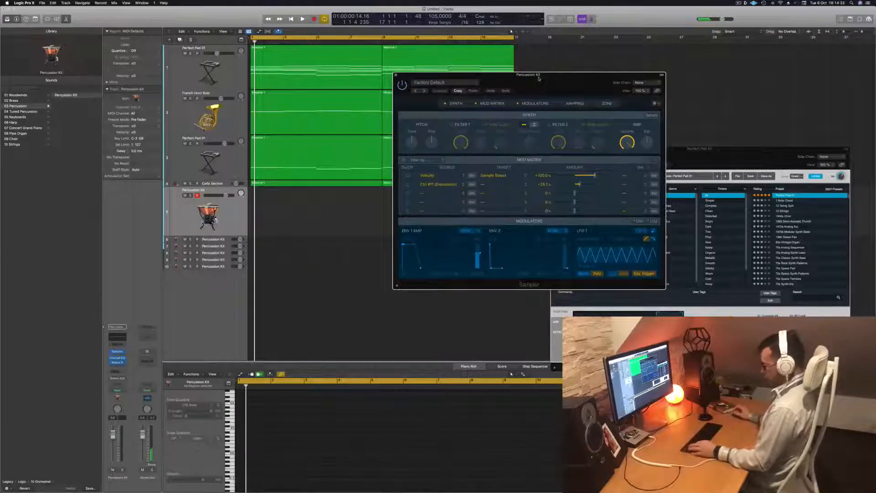
key("a")
key("a")
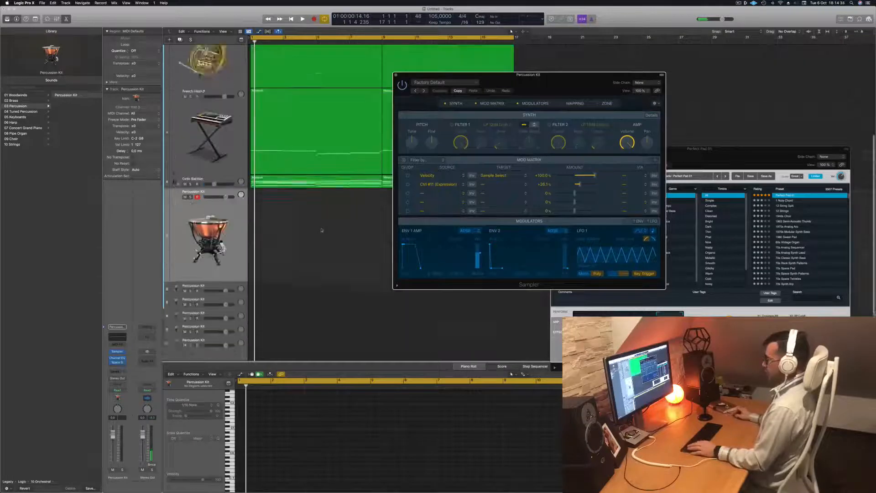
key("super+k")
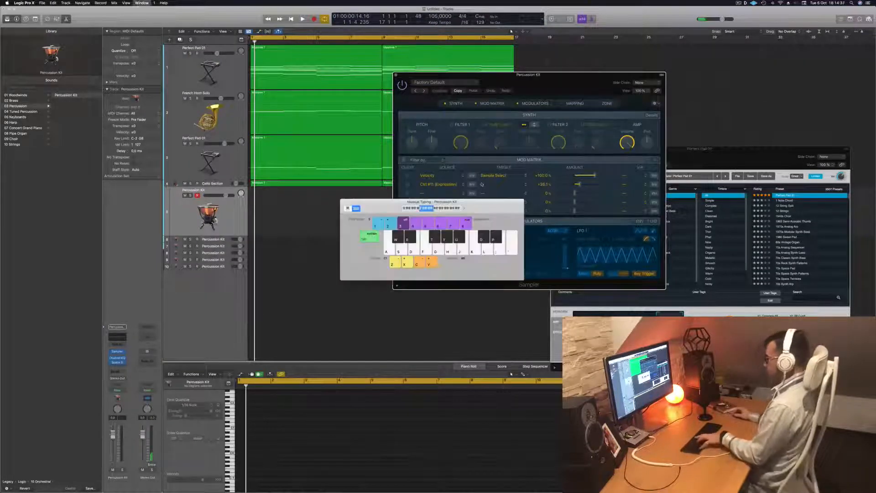
left_click_drag(381, 211, 367, 247)
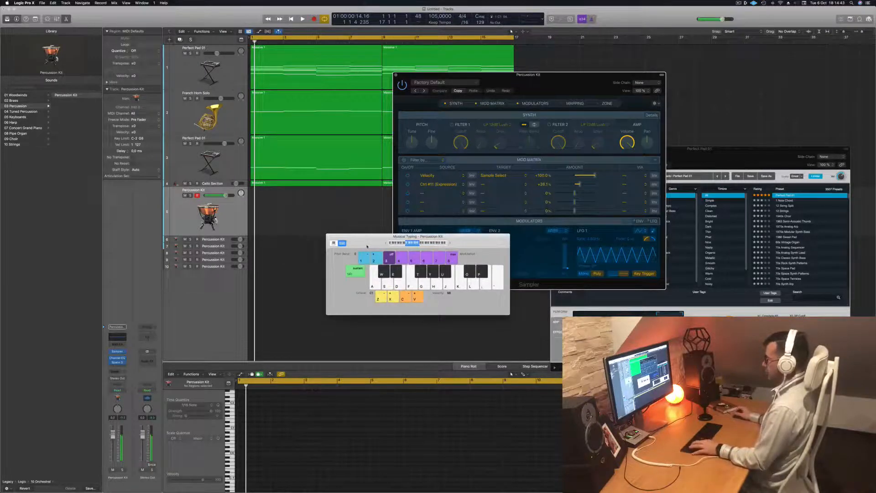
left_click_drag(463, 108, 441, 104)
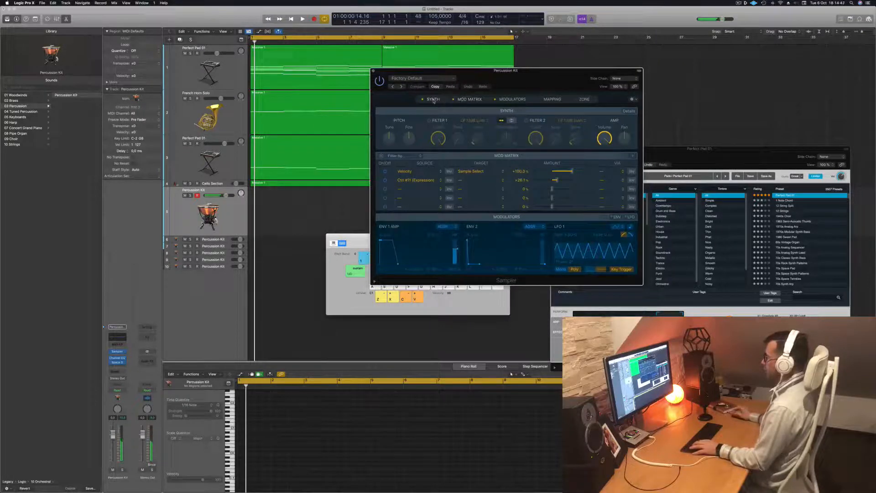
Step: Show the Sampler's key mapping and look through its percussion groups while playing test notes
left_click(551, 100)
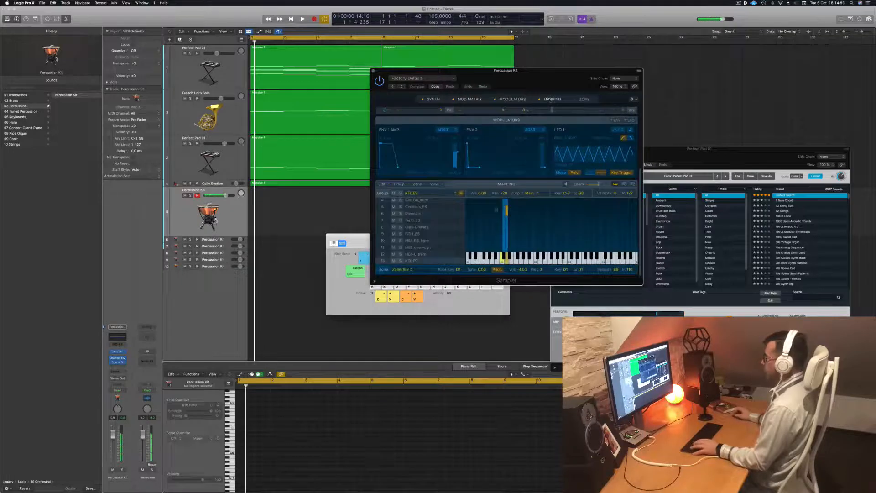
key("a")
scroll(495, 245, "up", 1)
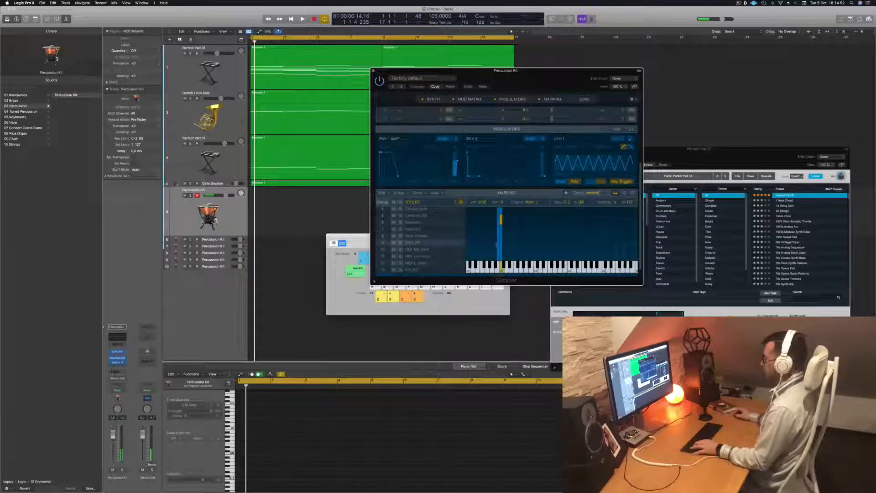
key("w")
scroll(434, 243, "down", 5)
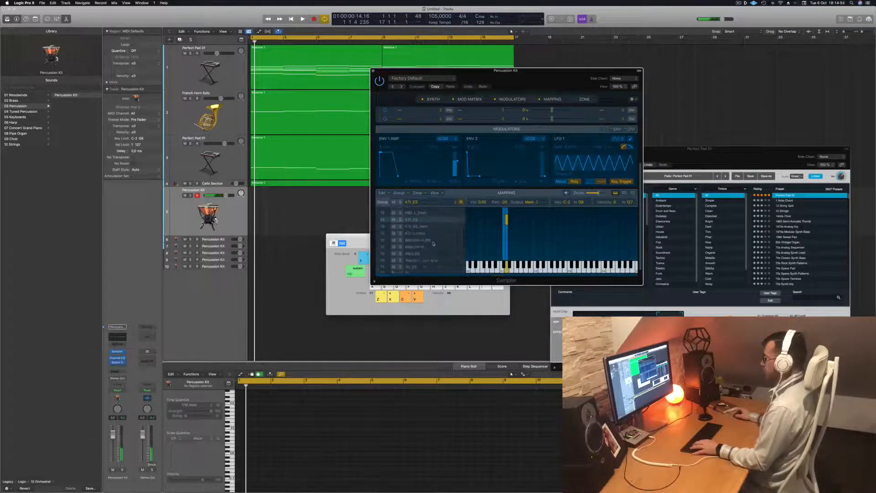
scroll(434, 243, "down", 5)
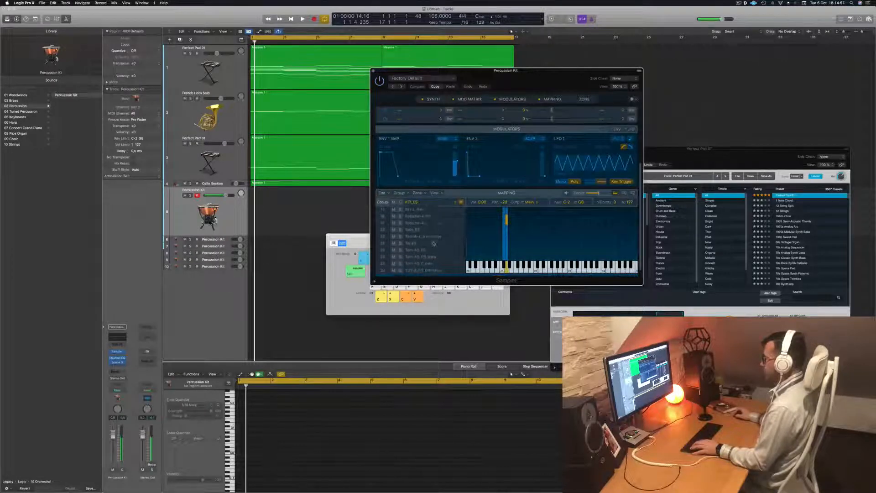
scroll(434, 244, "up", 10)
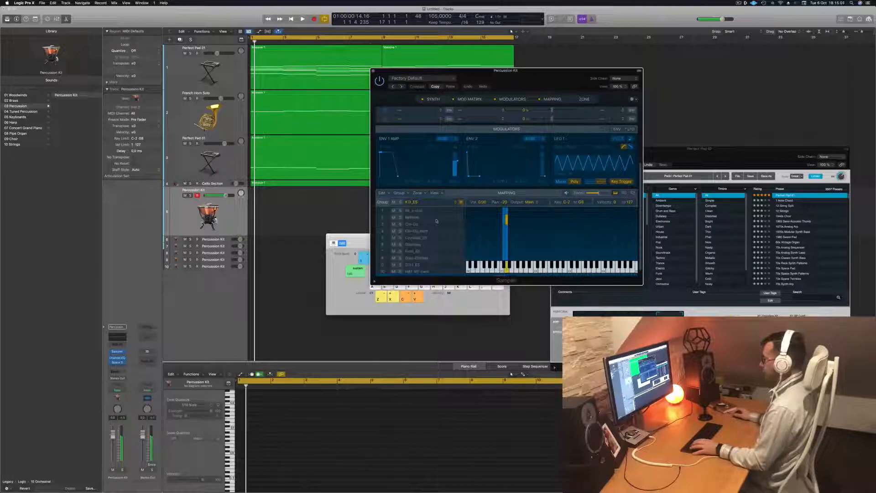
scroll(437, 221, "down", 3)
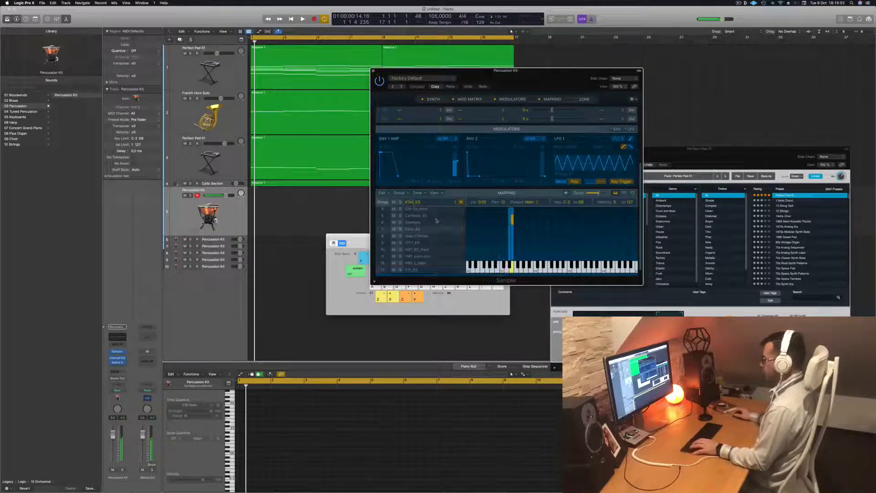
Step: Audition low and high percussion sounds of the kit to find a hit for the rhythm
key("s")
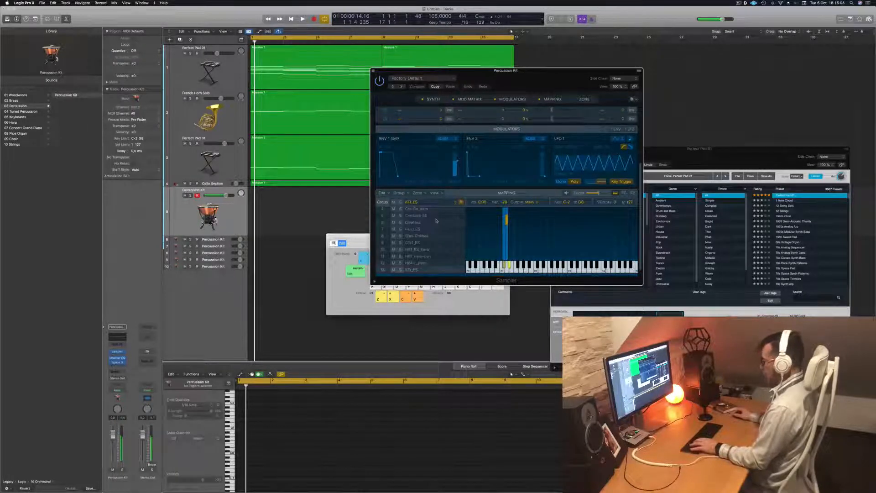
key("d")
key("w")
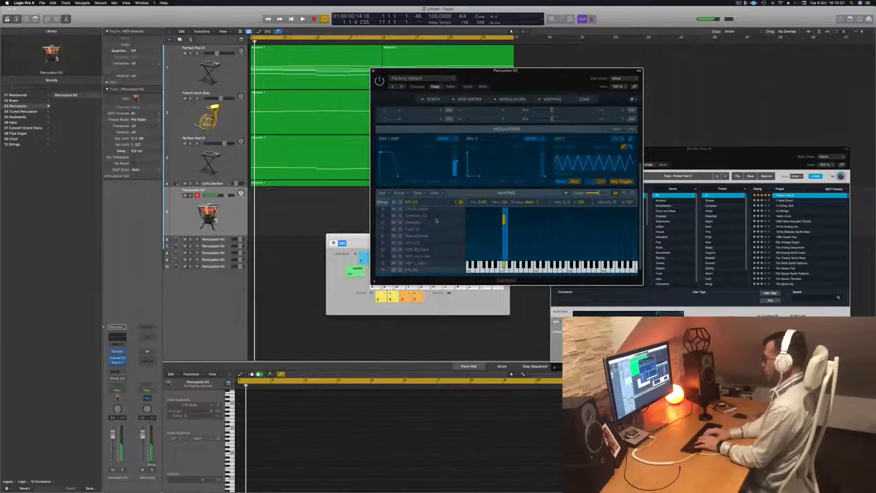
key("k")
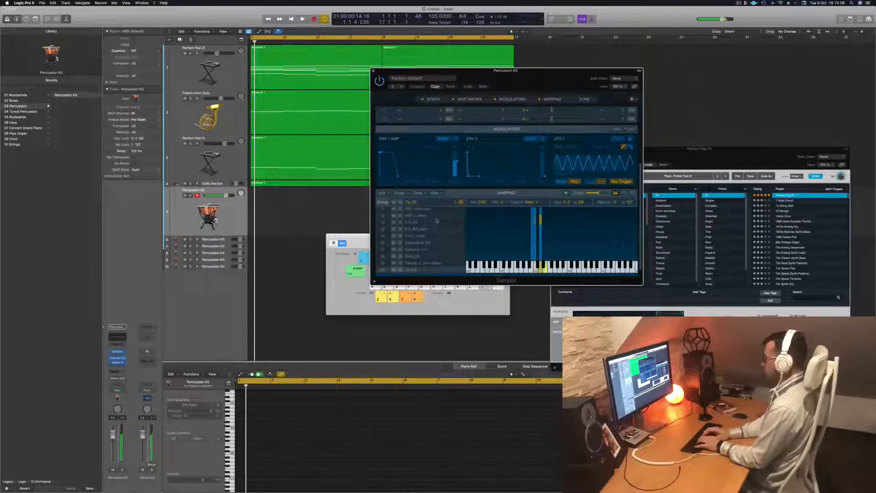
key("h")
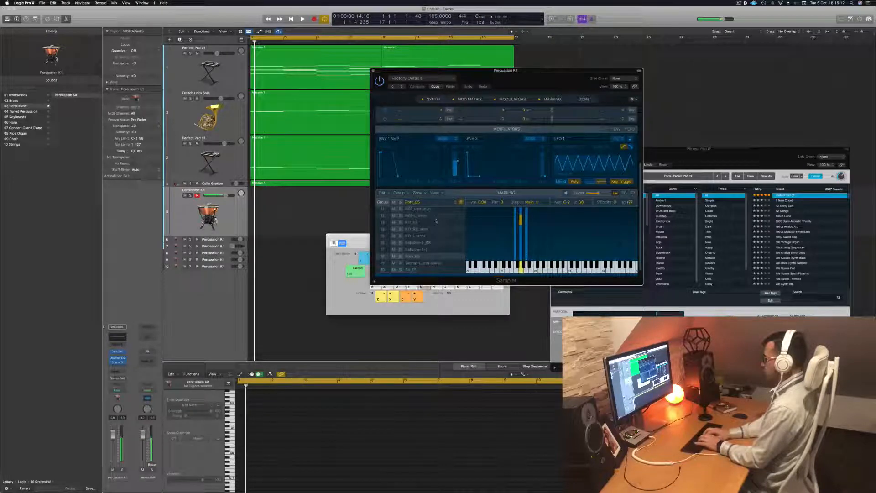
key("l")
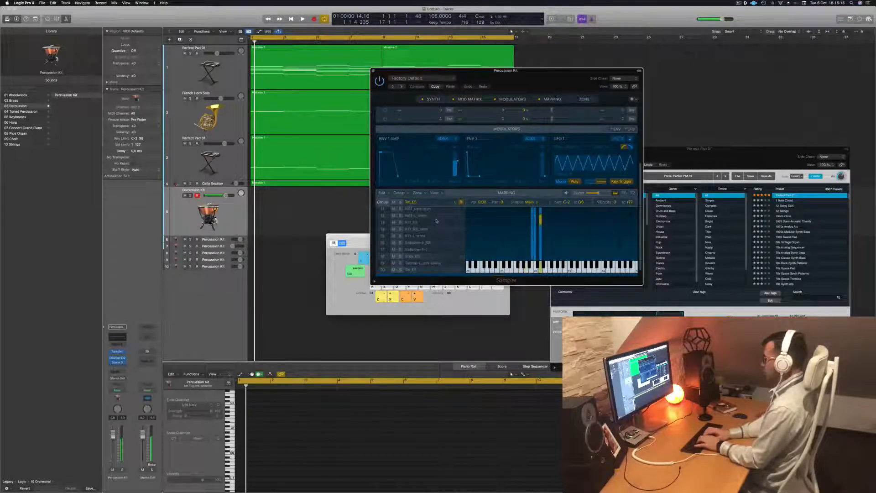
key("l")
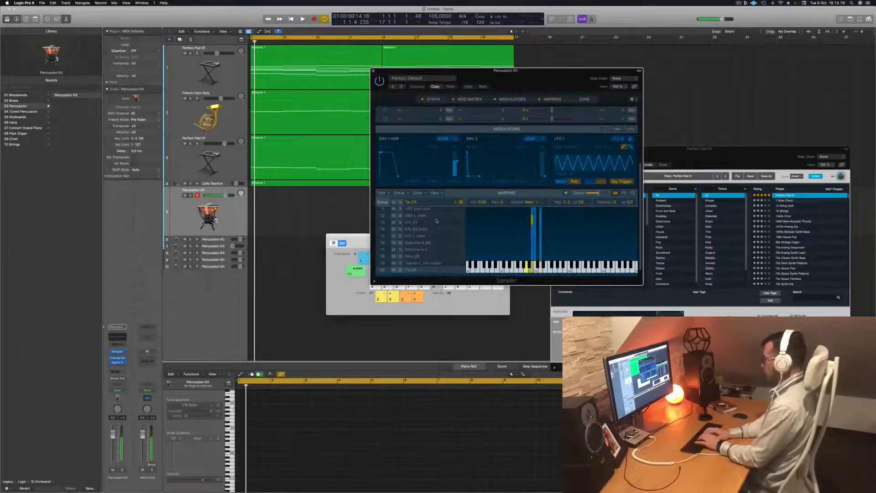
key("j")
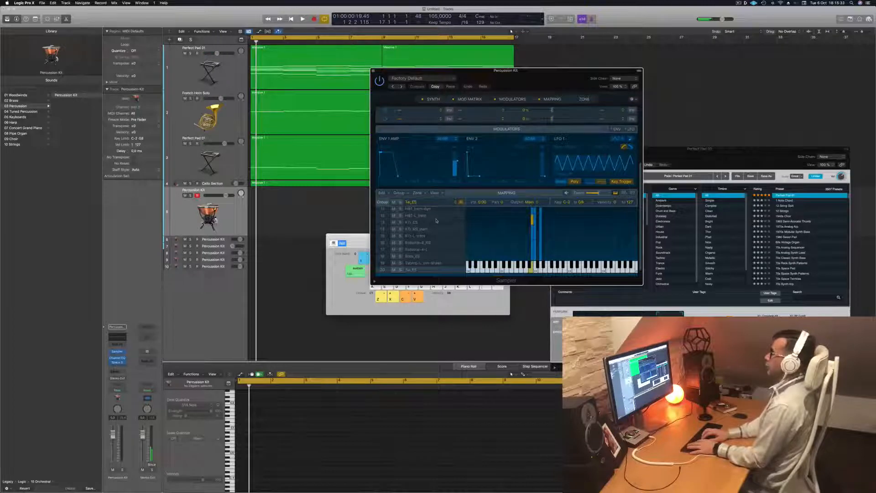
Step: Record a two-bar rhythm on the first Percussion Kit track by repeating a single percussion note
key("r")
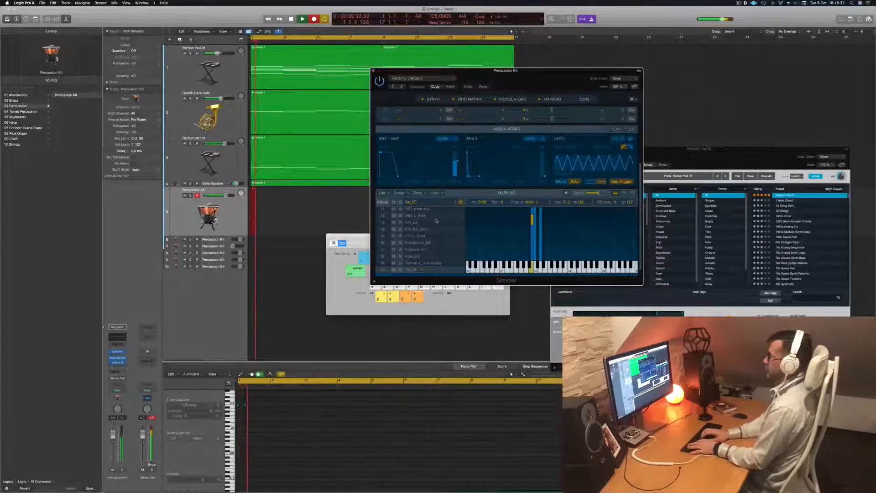
key("j")
key("j")
key("j")
key("j")
key("j")
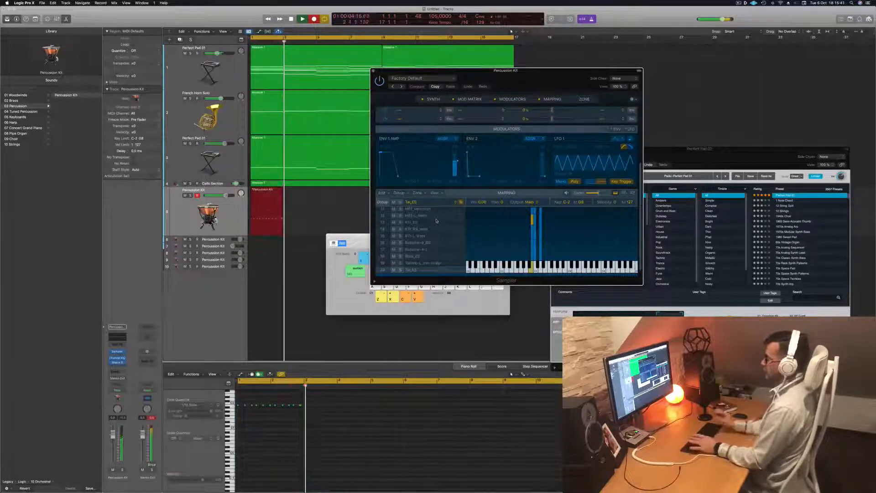
key("space")
Step: Open the recorded percussion region in the Piano Roll, select its notes, play it and enlarge the view of the notes
left_click(297, 431)
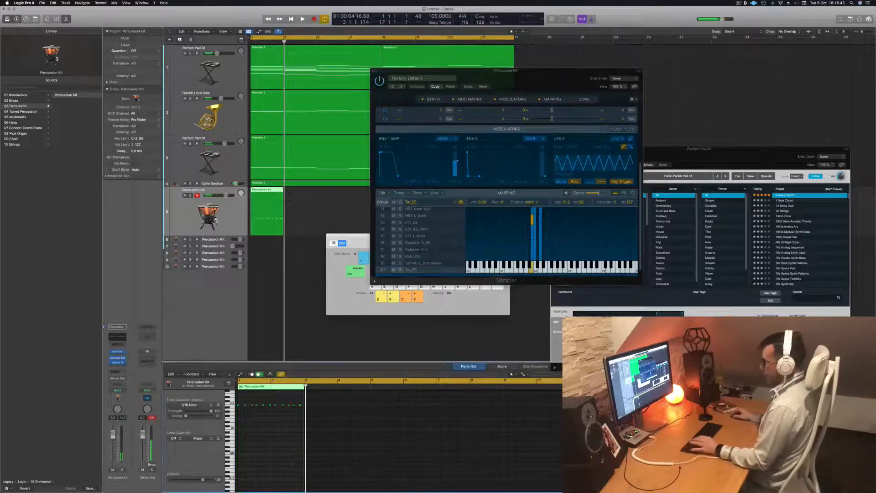
double_click(266, 191)
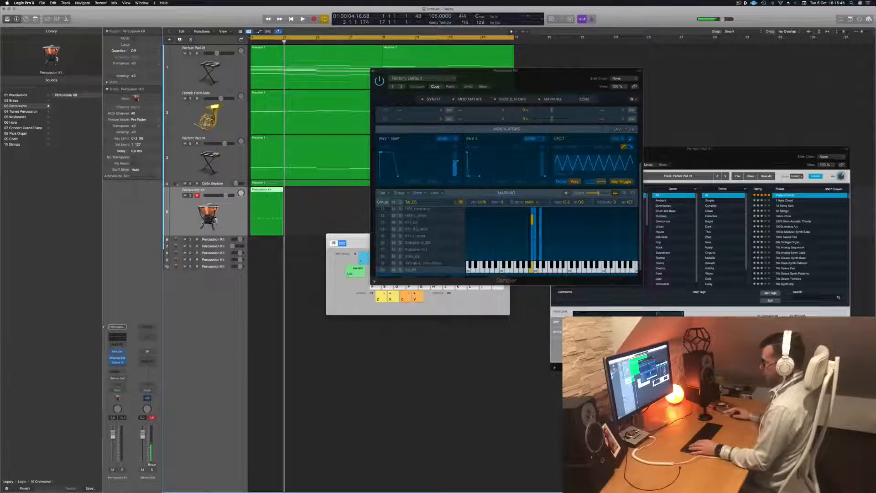
double_click(267, 191)
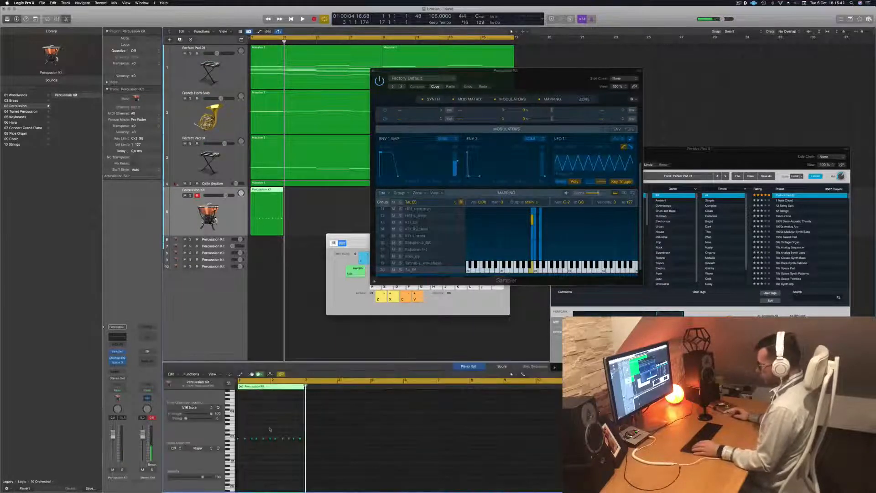
key("space")
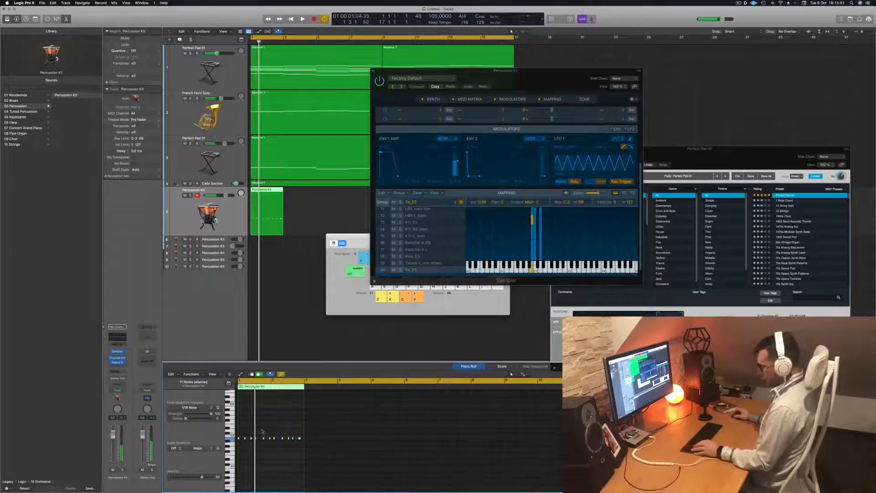
scroll(262, 430, "up", 6)
left_click(269, 434)
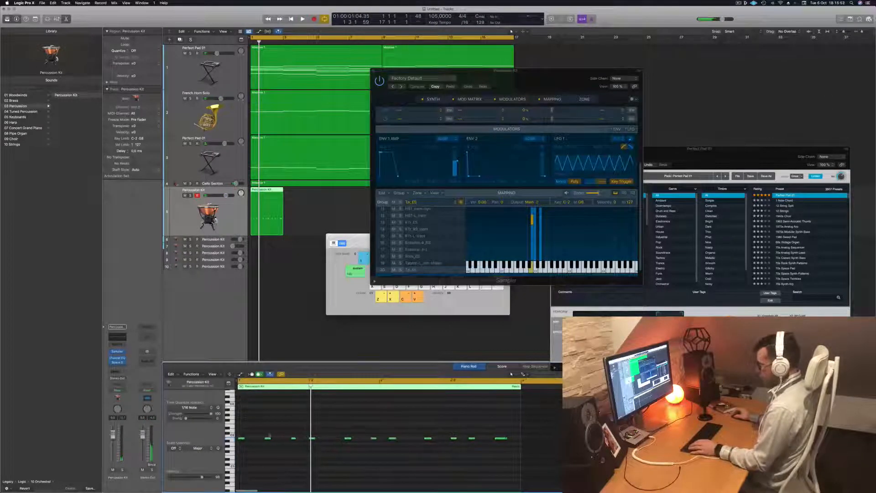
Step: Move the fifth percussion note about a sixteenth note earlier and play the pattern to check its timing
key("space")
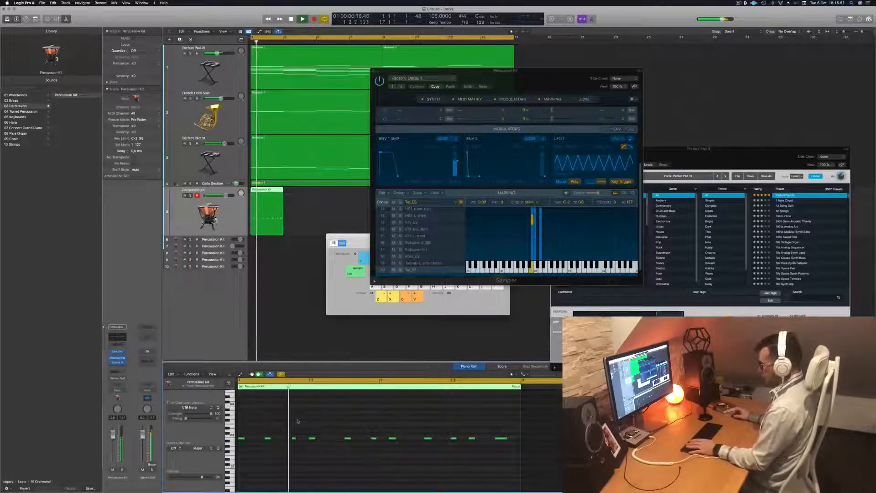
key("space")
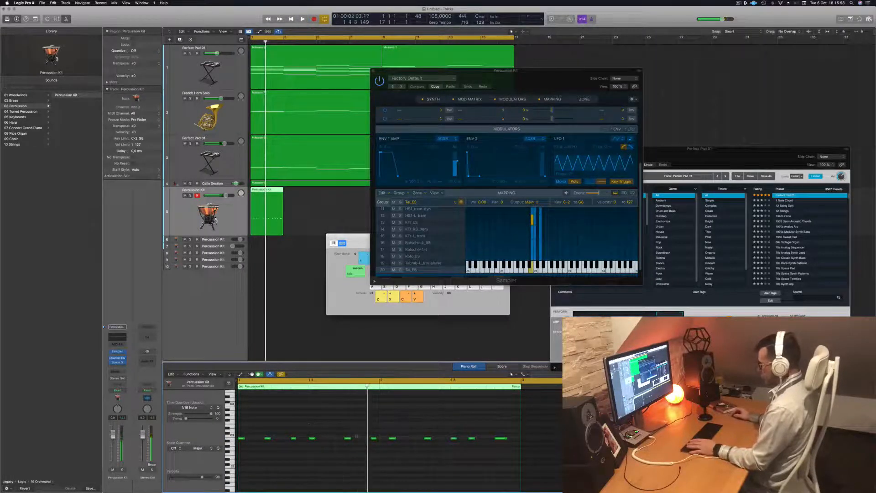
key("space")
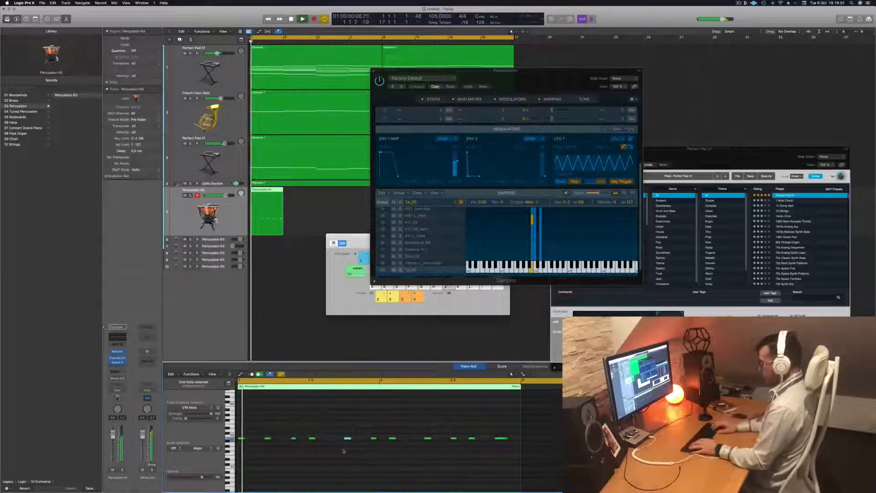
left_click_drag(347, 438, 339, 438)
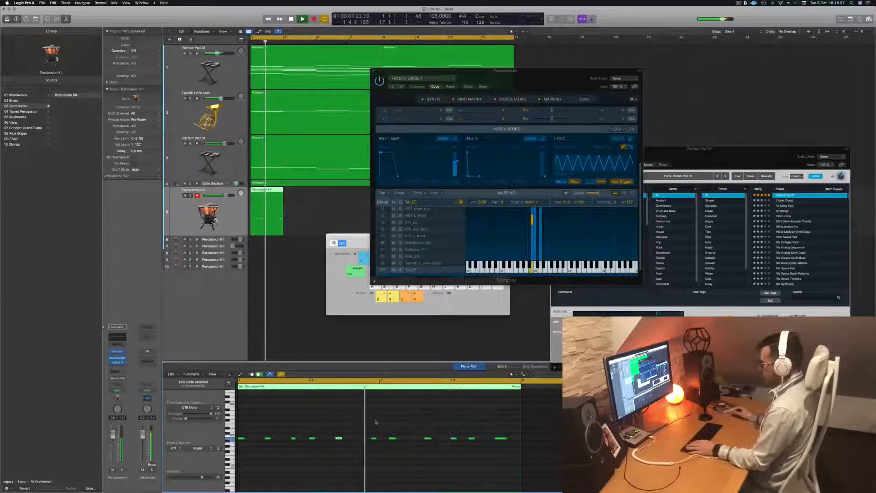
key("space")
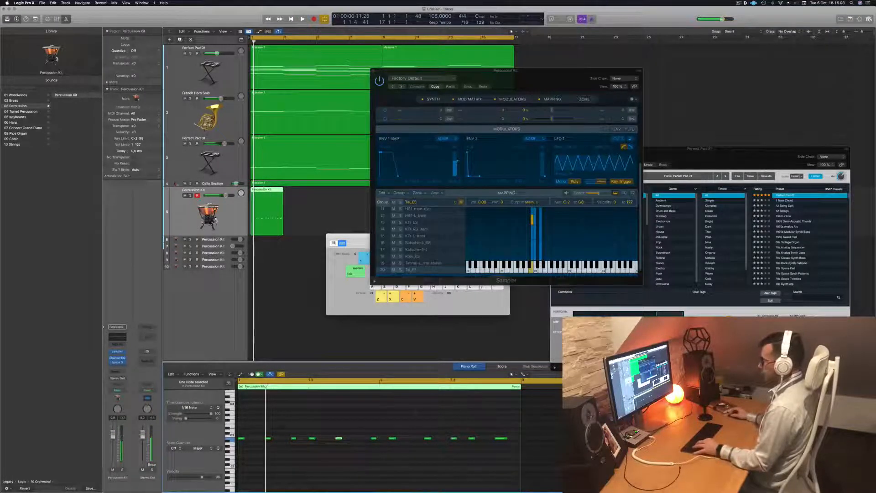
left_click_drag(265, 201, 283, 201, "super")
key("BackSpace")
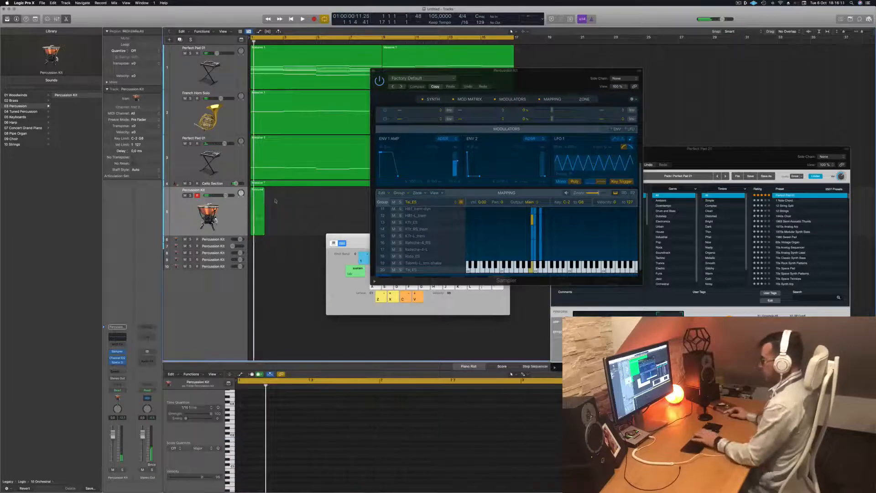
key("super+z")
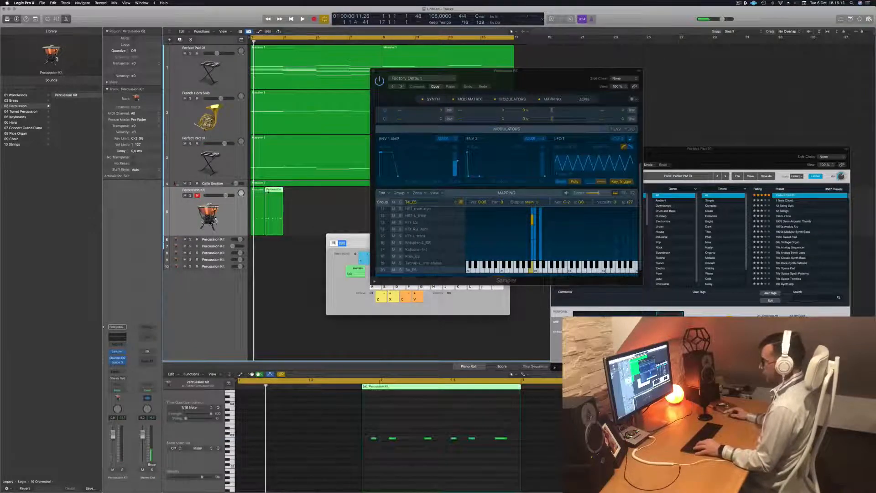
key("super+z")
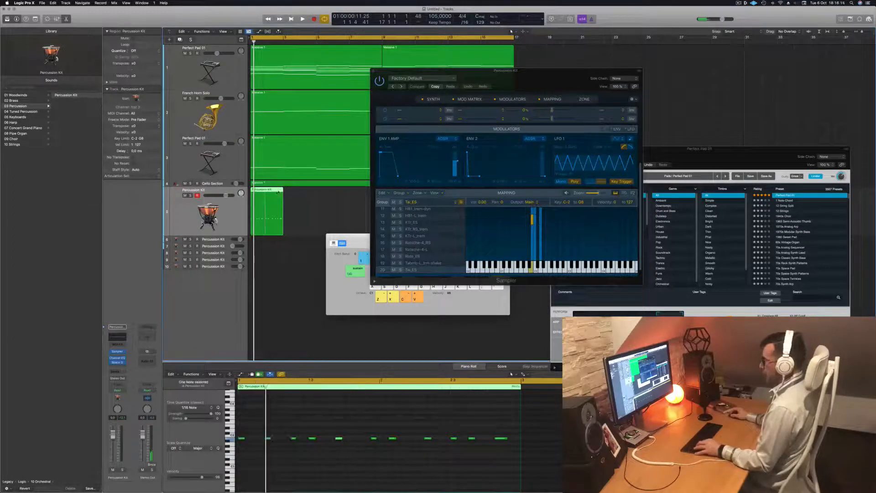
key("super+shift+z")
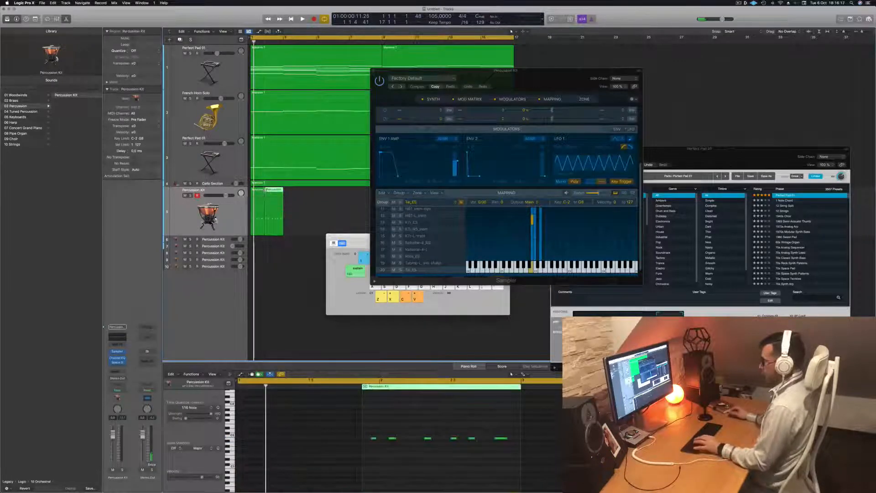
key("super+z")
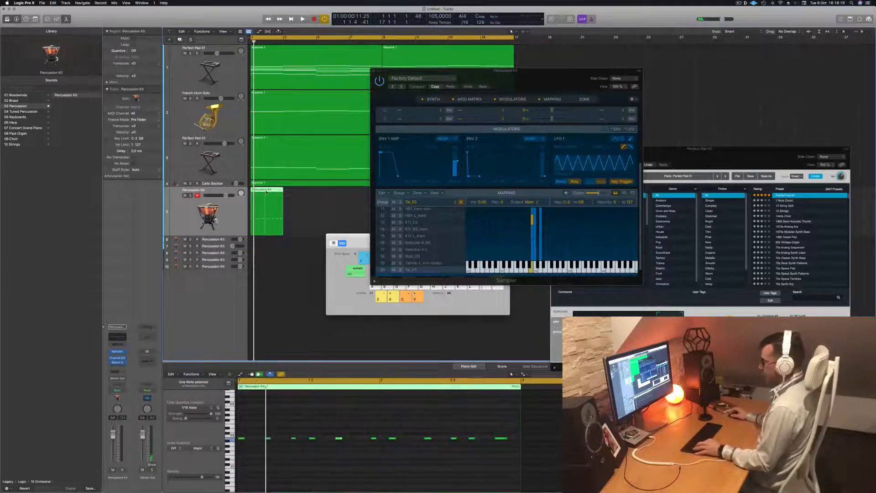
Step: Split the percussion region at bar 2 and delete its second half
left_click(266, 190)
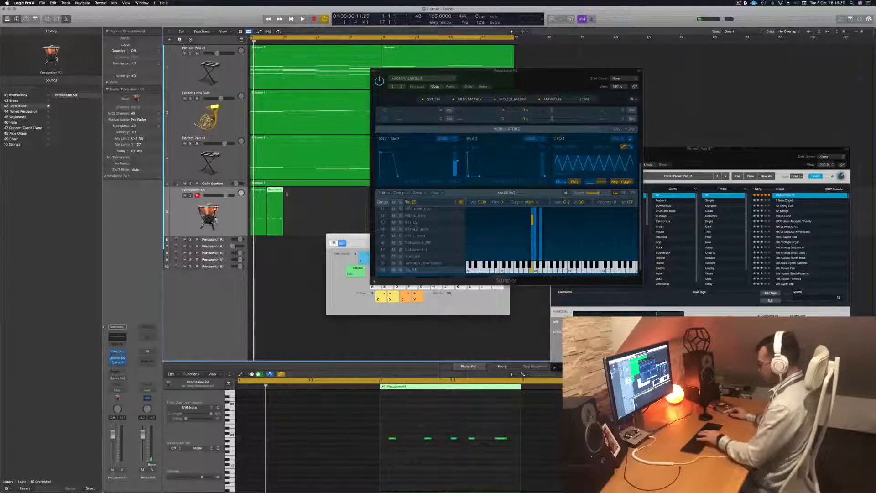
key("Delete")
key("super+z")
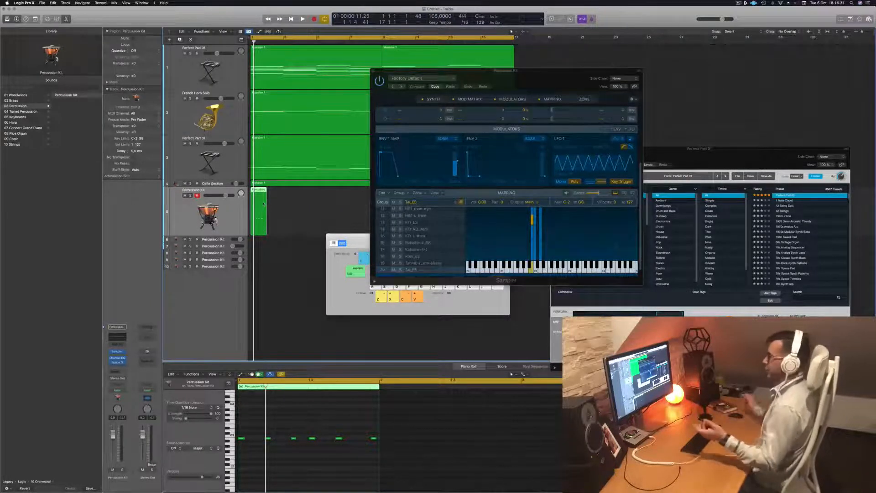
Step: Copy the one-bar percussion region to bar 2 and play the arrangement from the beginning
left_click(278, 206)
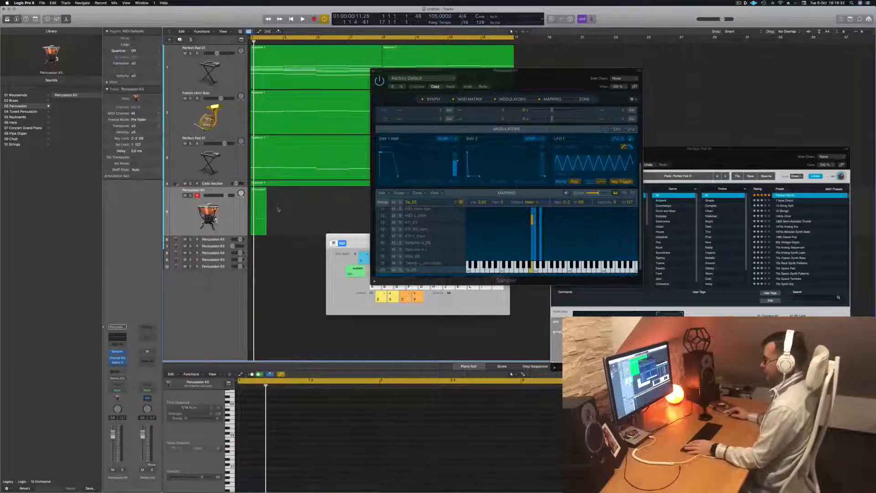
left_click(259, 200)
key("space")
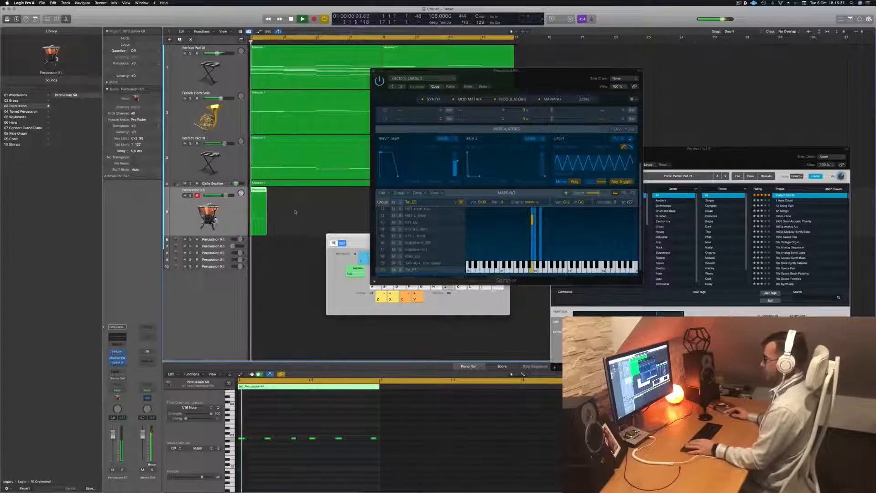
left_click_drag(259, 198, 276, 200)
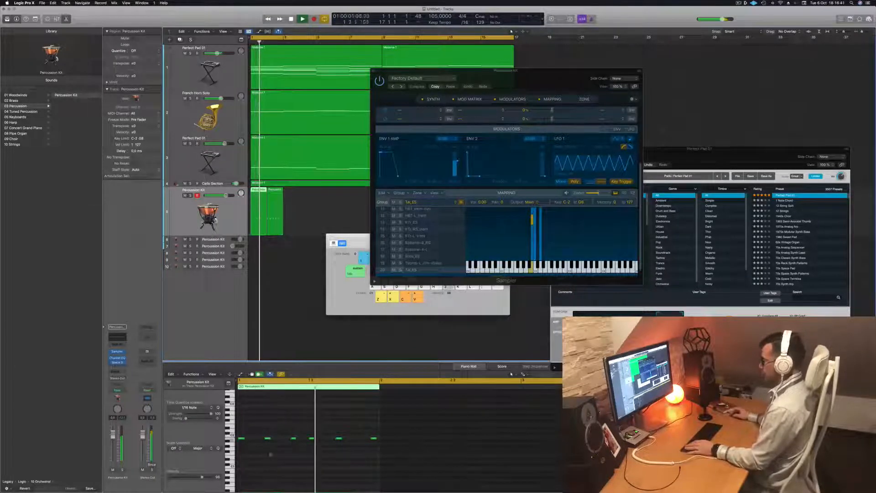
key("space")
Step: Move the last note of the one-bar percussion pattern about a sixteenth note earlier and play the result
left_click_drag(360, 428, 385, 449)
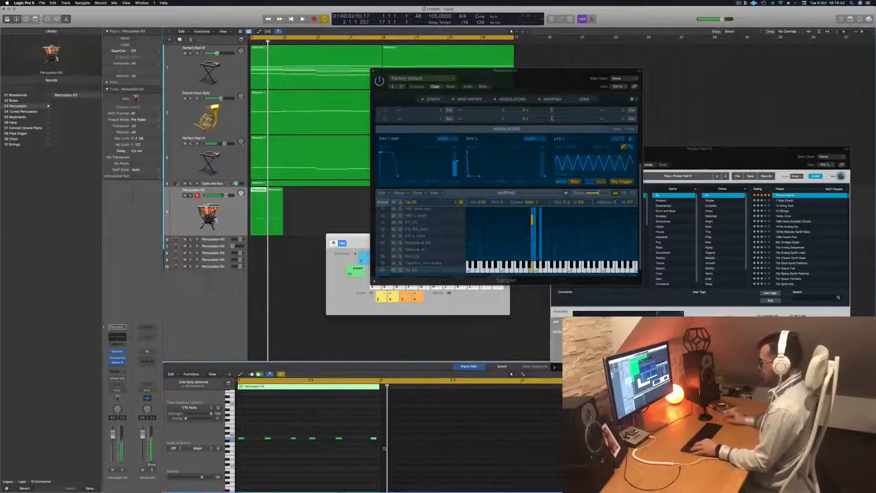
key("space")
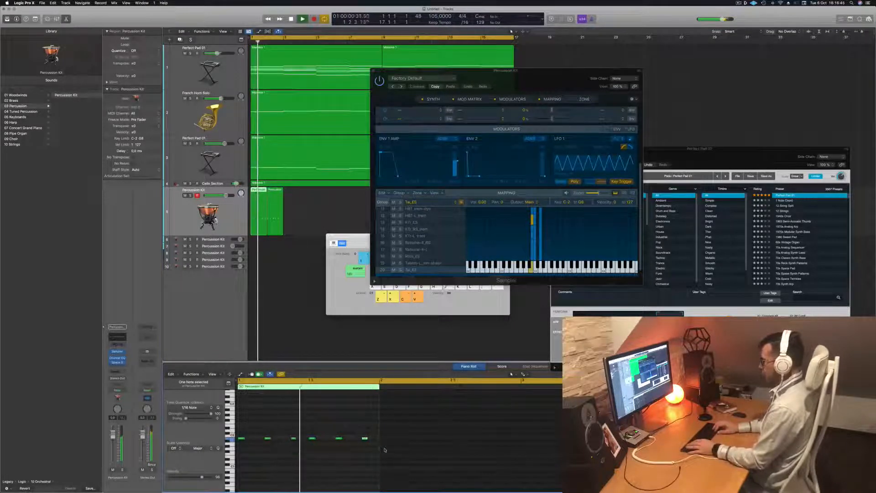
key("space")
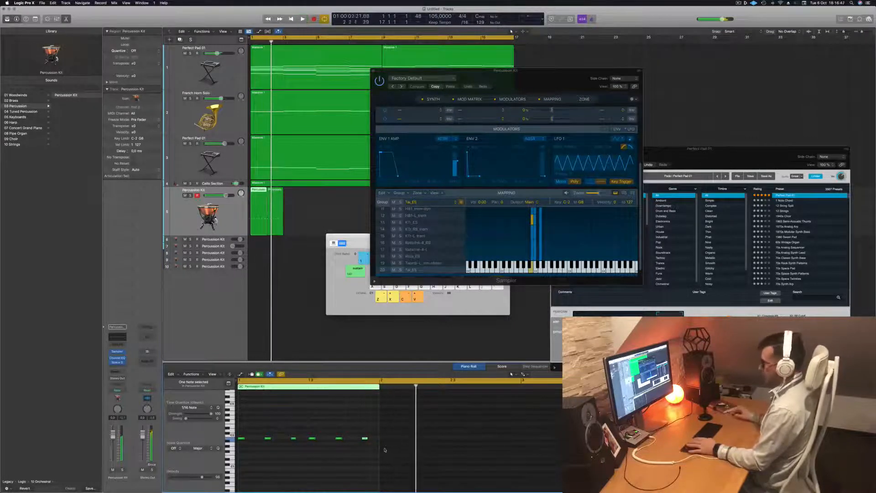
Step: Select the second percussion region and move the Sampler window clear of the arrangement's regions
left_click(280, 207)
mouse_move(280, 207)
left_mouse_down()
mouse_move(273, 203)
mouse_move(280, 205)
left_mouse_up()
left_click_drag(487, 81, 674, 129)
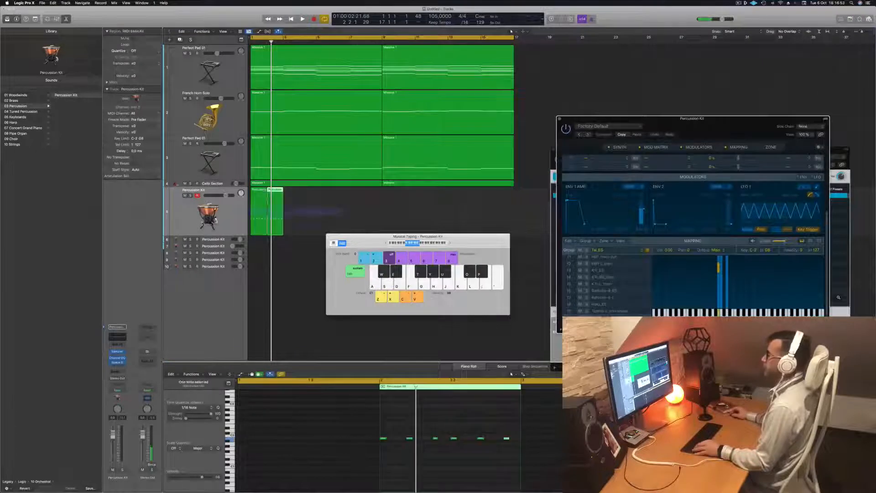
Step: Select both one-bar percussion regions and duplicate them to fill the track up to bar 9
left_click(259, 196, "shift")
key("super+r")
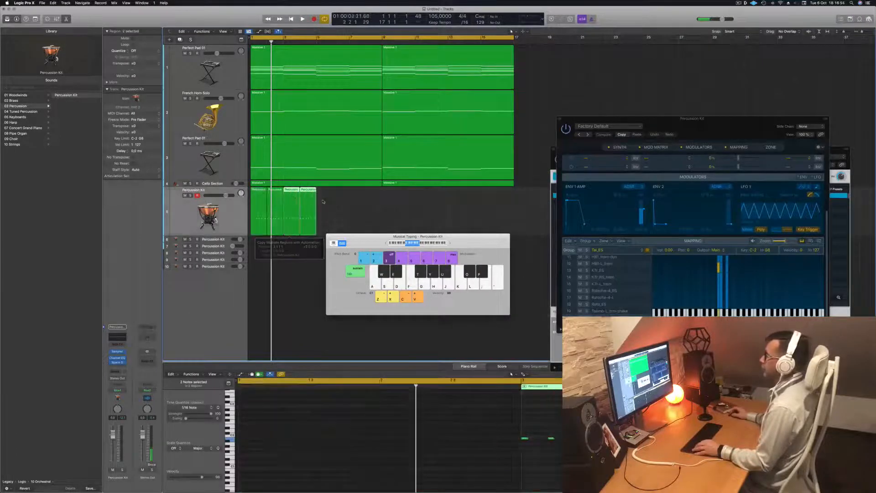
left_click_drag(258, 196, 324, 201, "alt")
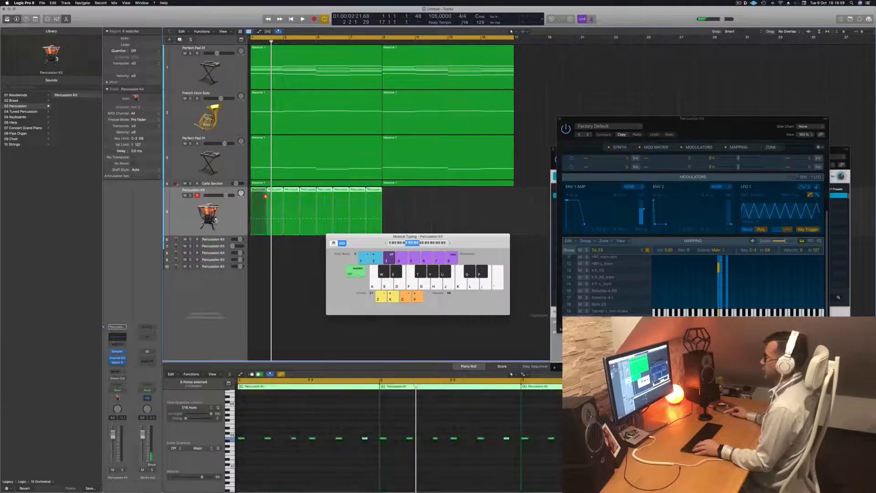
Step: Copy the eight bars of percussion regions to bar 9, filling the track up to bar 17, and play the result
left_click_drag(265, 196, 389, 203, "alt")
key("space")
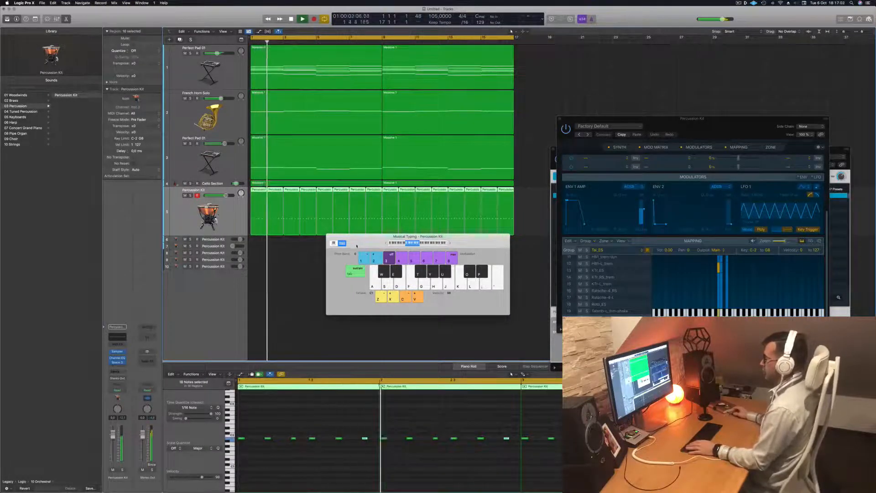
left_click_drag(363, 242, 348, 247)
key("space")
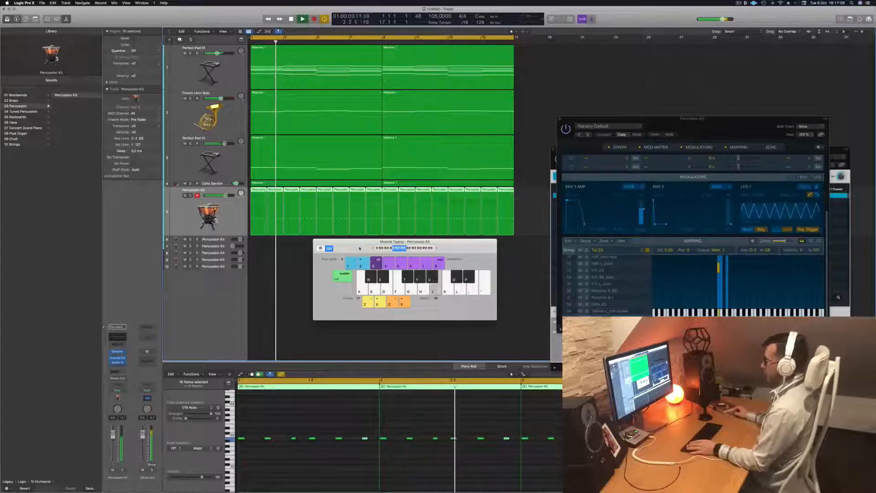
left_click_drag(349, 248, 348, 251)
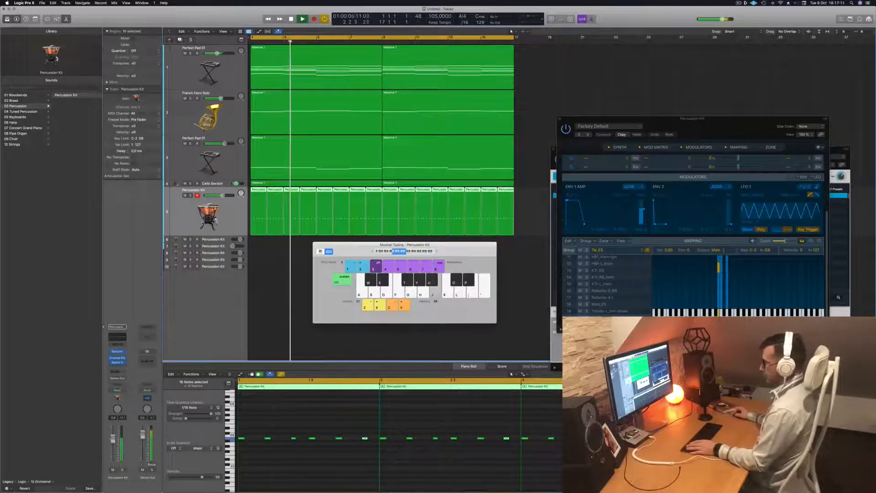
Step: Lower the Percussion Kit track's volume slightly during playback and move the Musical Typing window lower, clear of the tracks
left_click_drag(112, 436, 112, 440)
key("space")
key("space")
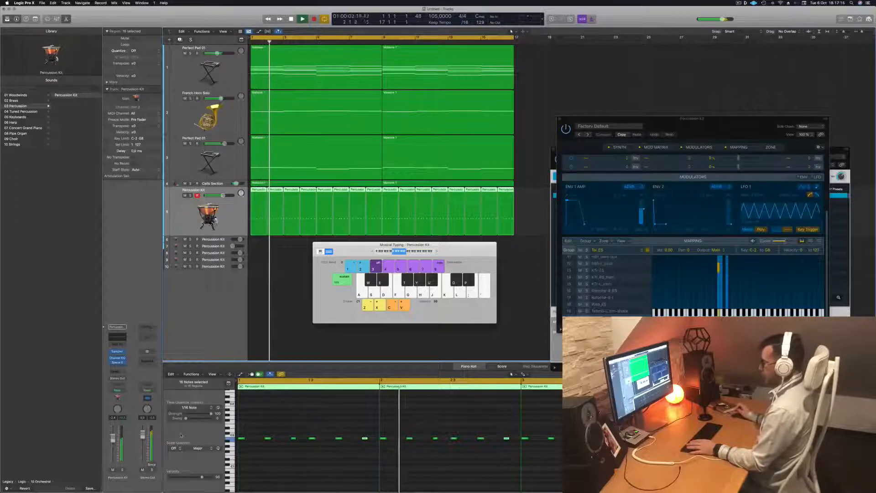
left_click_drag(463, 248, 448, 264)
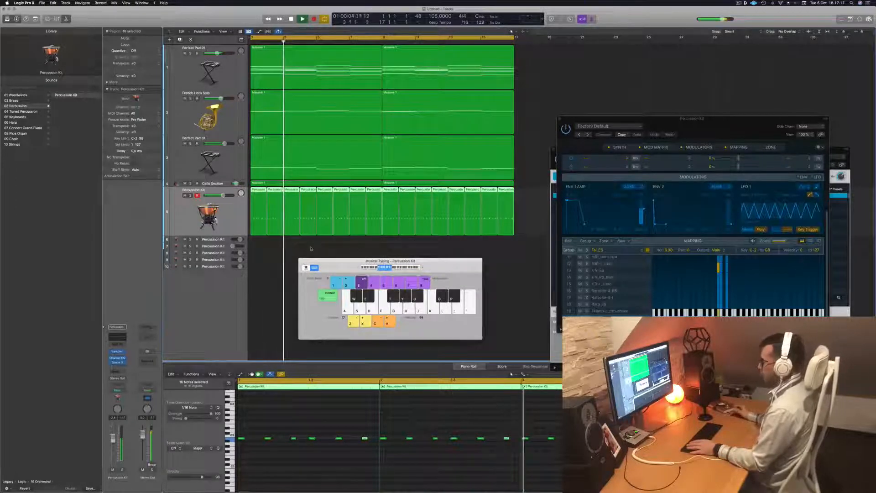
left_click_drag(334, 265, 314, 276)
key("space")
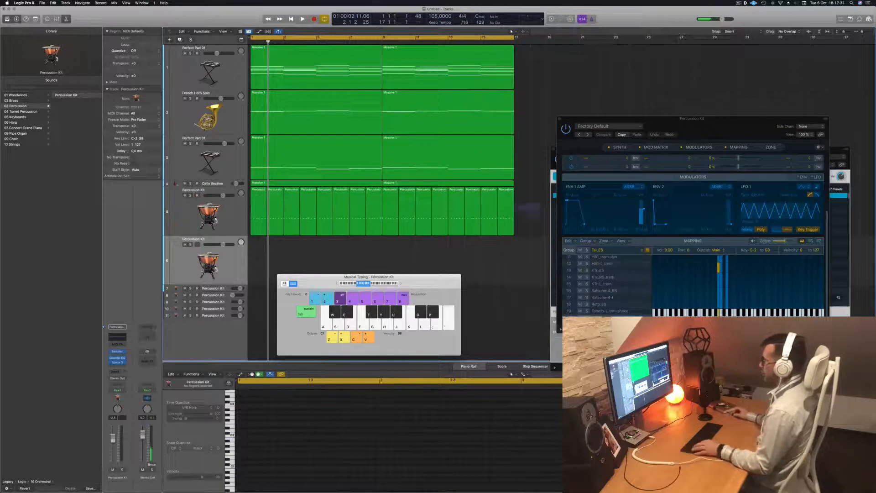
Step: Copy all the percussion regions onto the new Percussion Kit track below and show more of their notes in the Piano Roll
left_click_drag(518, 212, 249, 222)
left_click_drag(259, 190, 258, 240)
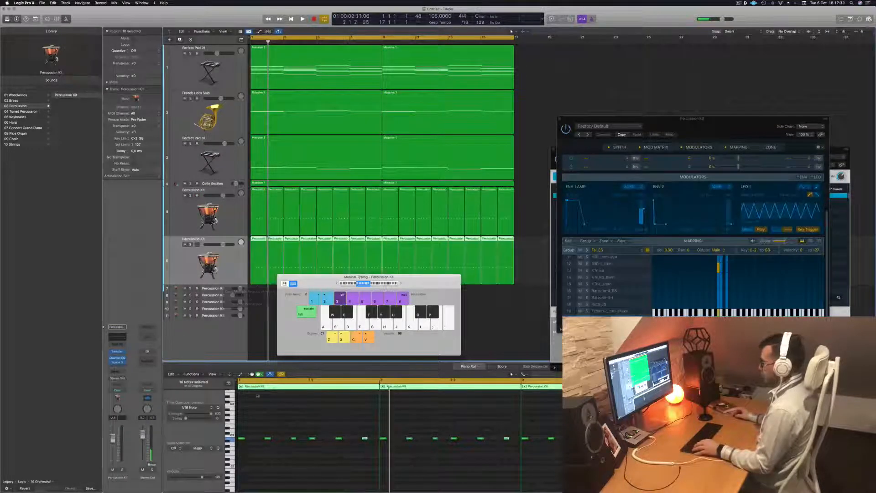
scroll(253, 433, "left", 3)
left_click(253, 432)
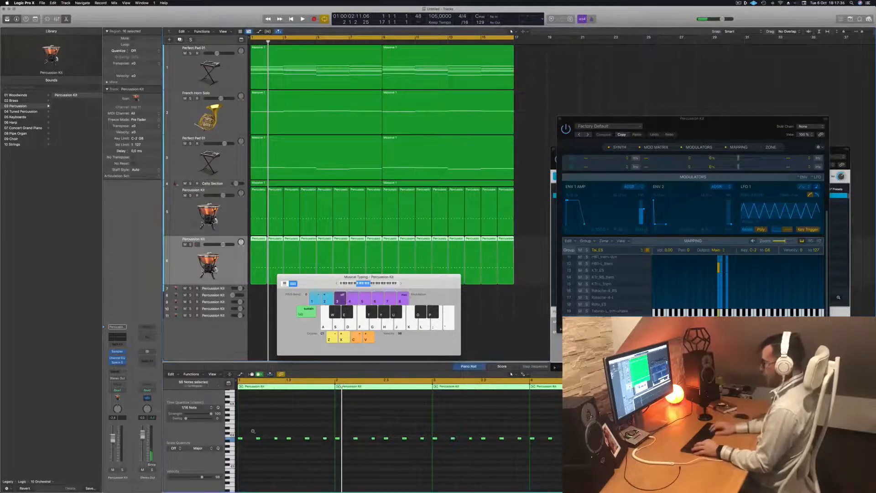
Step: Transpose the copied percussion notes to try other drum sounds, replaying the arrangement from the beginning
key("space")
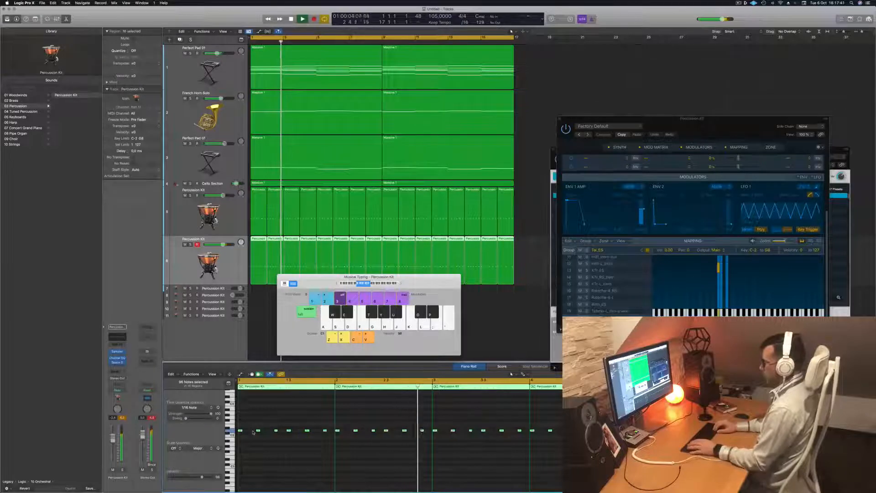
key("alt+Down")
key("alt+Down")
key("alt+Down")
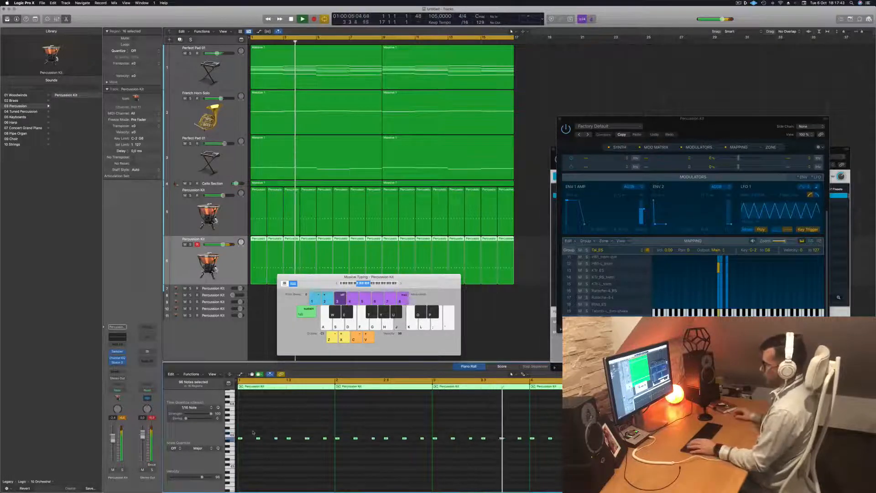
left_click(235, 258)
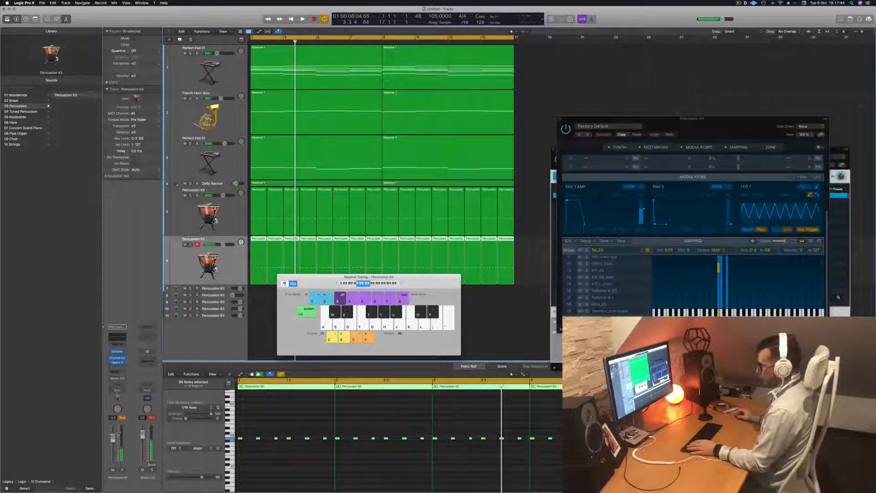
key("Return")
key("space")
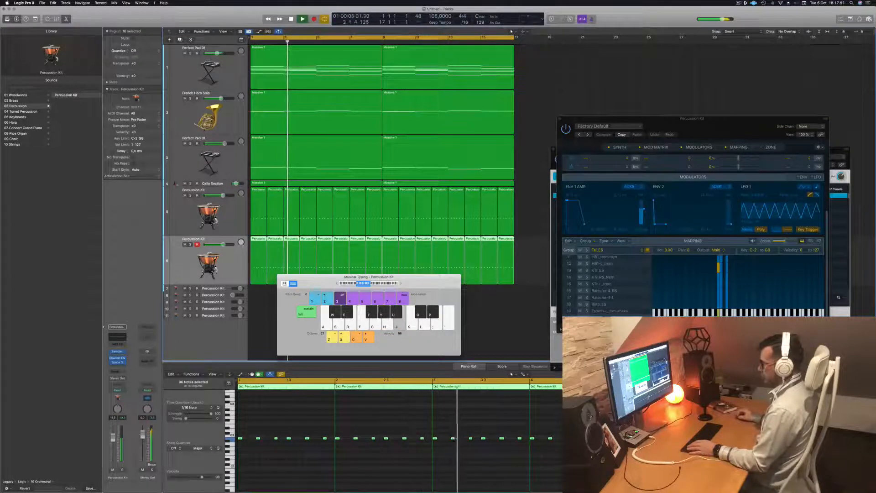
key("Return")
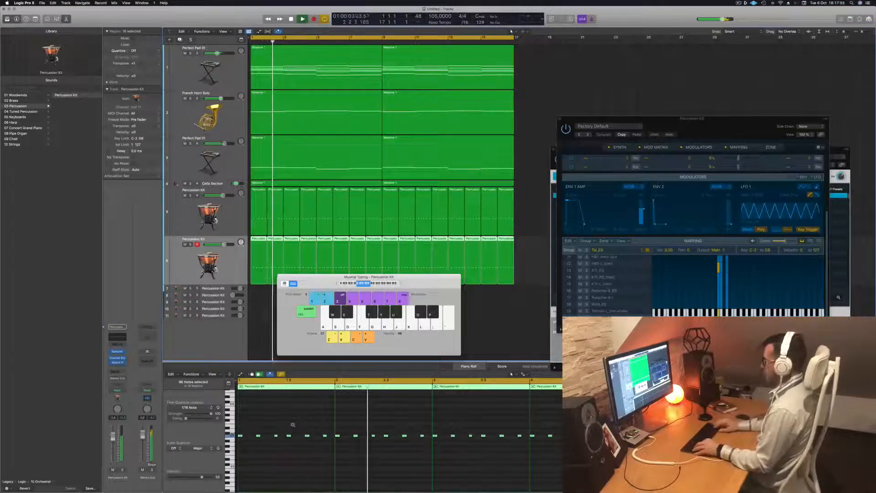
key("Return")
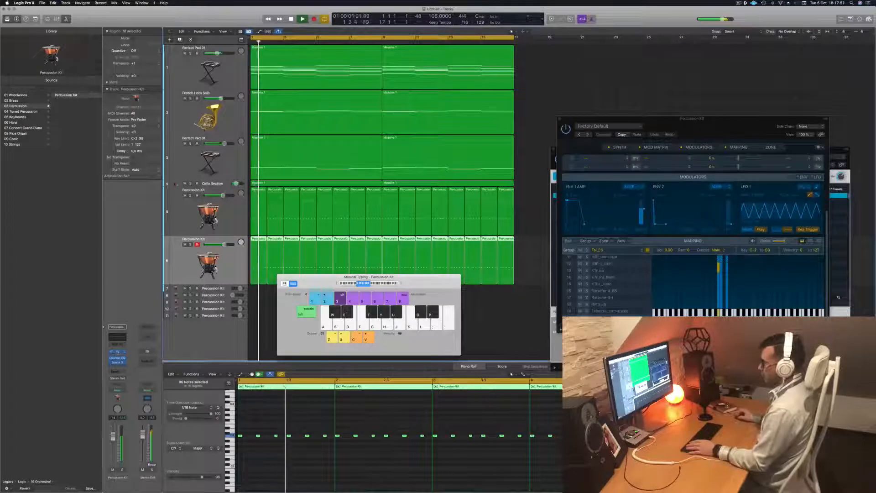
Step: Open the second percussion track's Sampler, move its window aside and show the Mapping and Zone sections
left_click(118, 352)
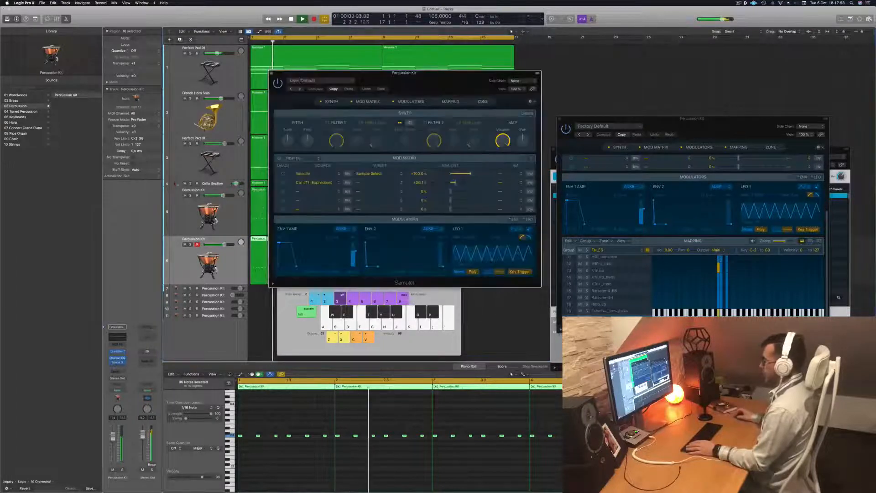
left_click_drag(410, 76, 446, 78)
left_click(487, 103)
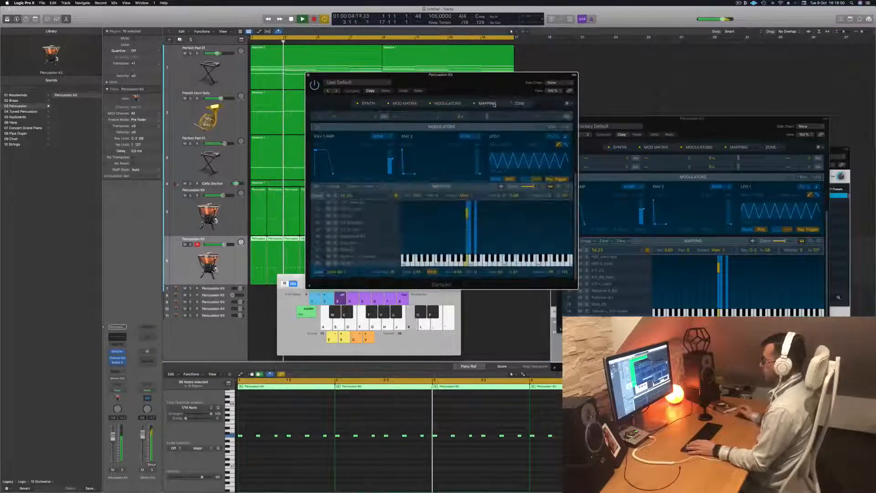
left_click(516, 104)
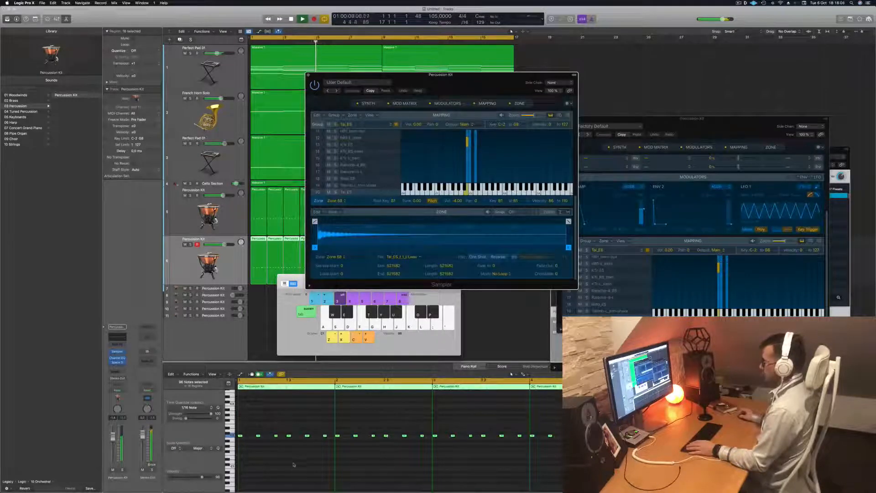
Step: Transpose the copied percussion notes down to the kit's Roto_ES sounds and replay them from the beginning
left_click(280, 453)
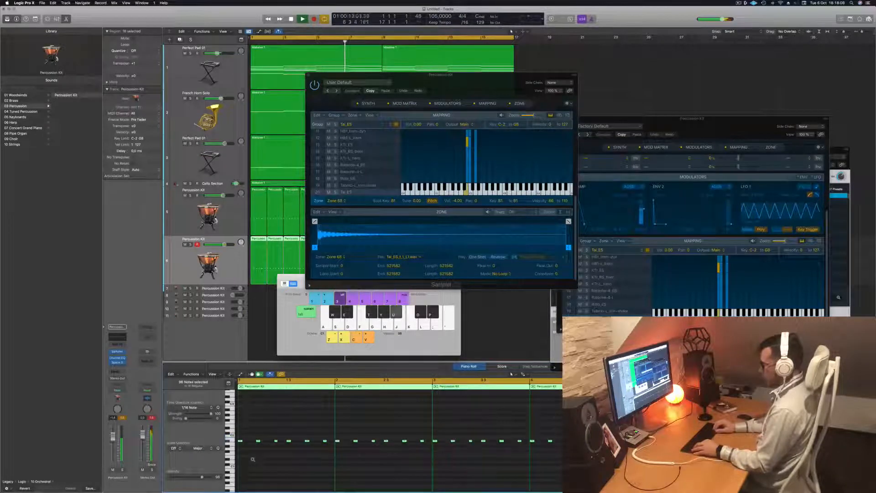
key("alt+Up")
key("Return")
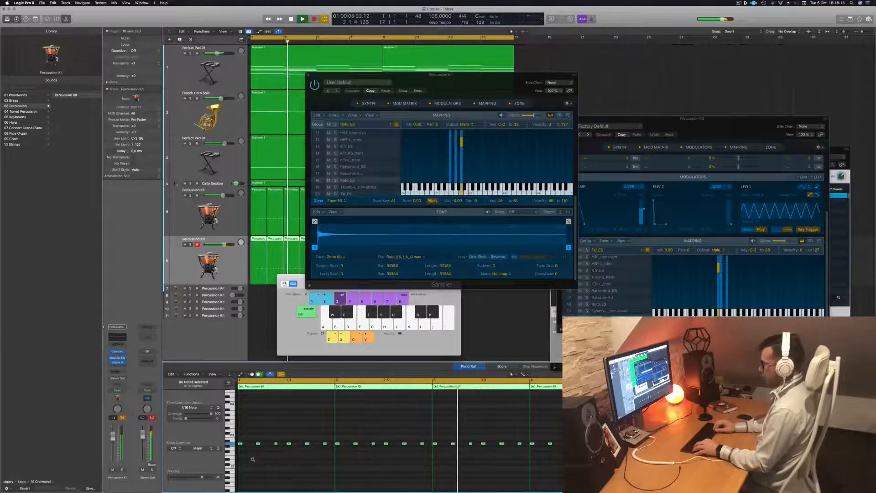
key("Return")
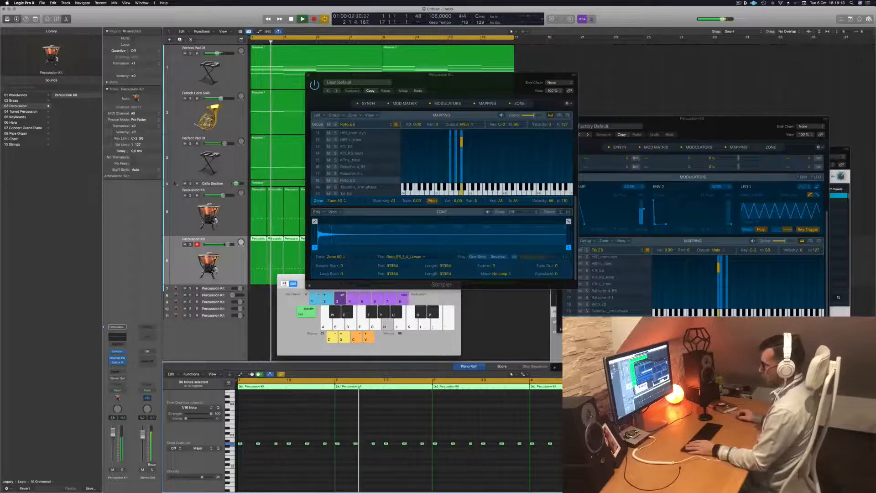
key("Return")
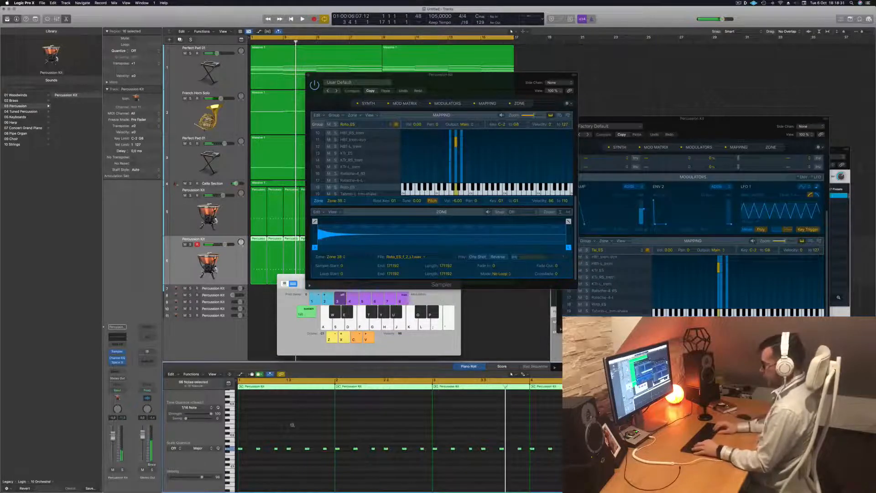
Step: Transpose the copied percussion notes further down to the Field_ES drum on E1 and play the pattern
key("alt+Down")
key("space")
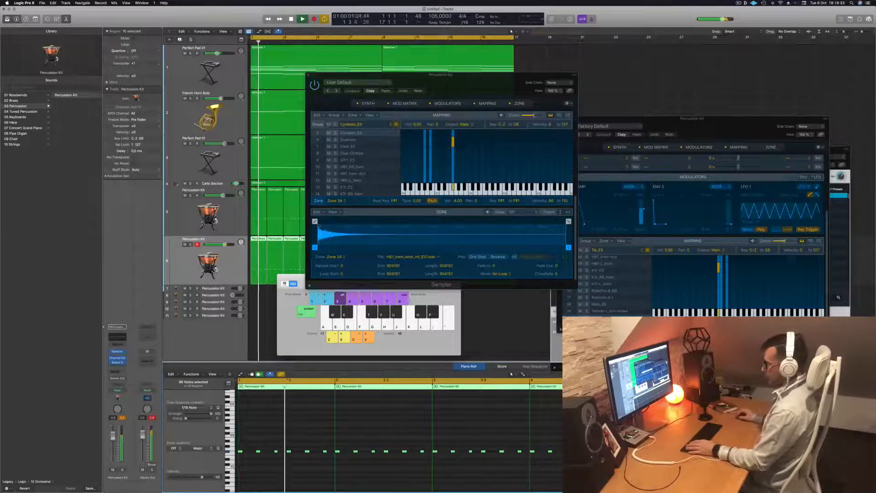
key("space")
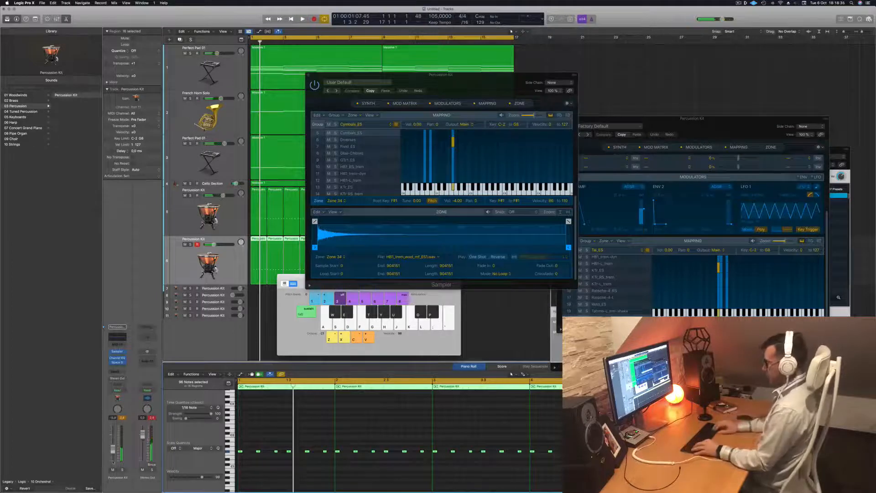
key("alt+Down")
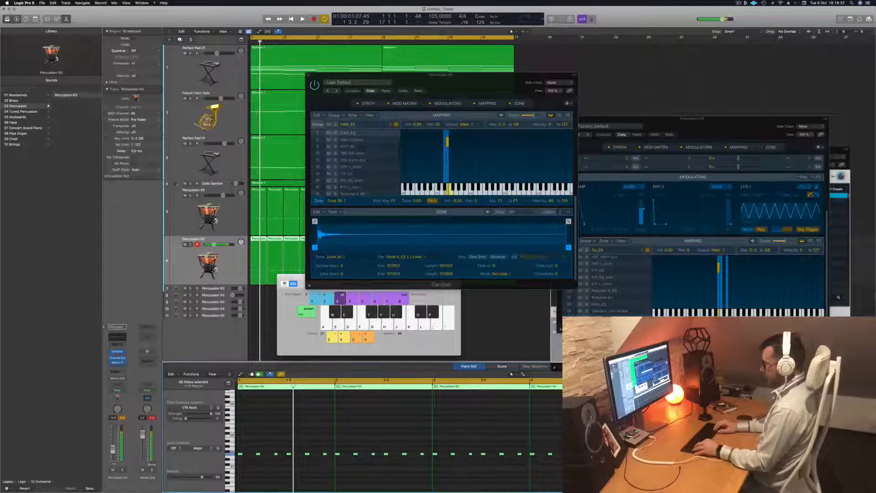
key("space")
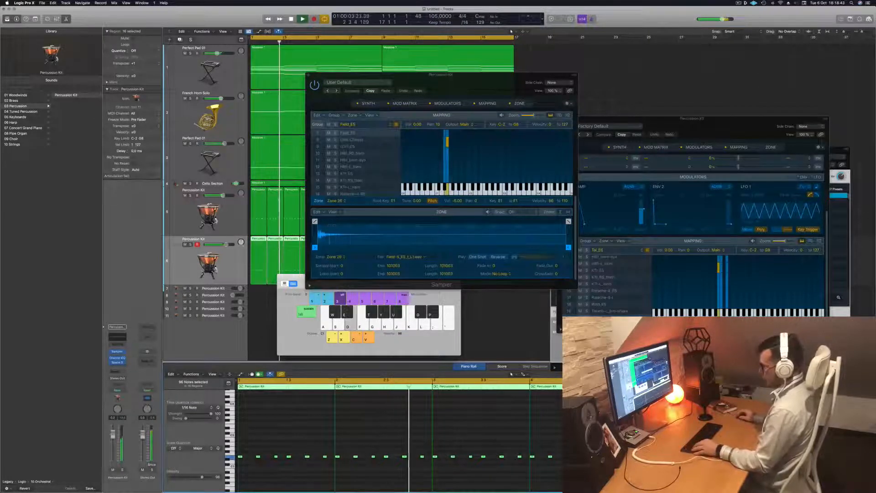
Step: Duplicate all notes of the second percussion track about an eighth note later and play the denser rhythm
left_click_drag(242, 458, 255, 462)
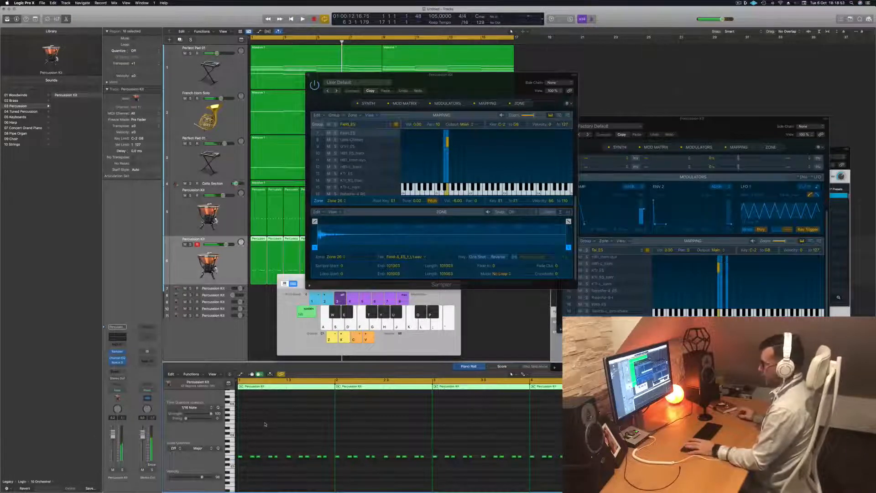
key("space")
Step: Boost the high shelf in the first percussion track's Channel EQ by 12.6 dB at about 3460 Hz
left_click(210, 215)
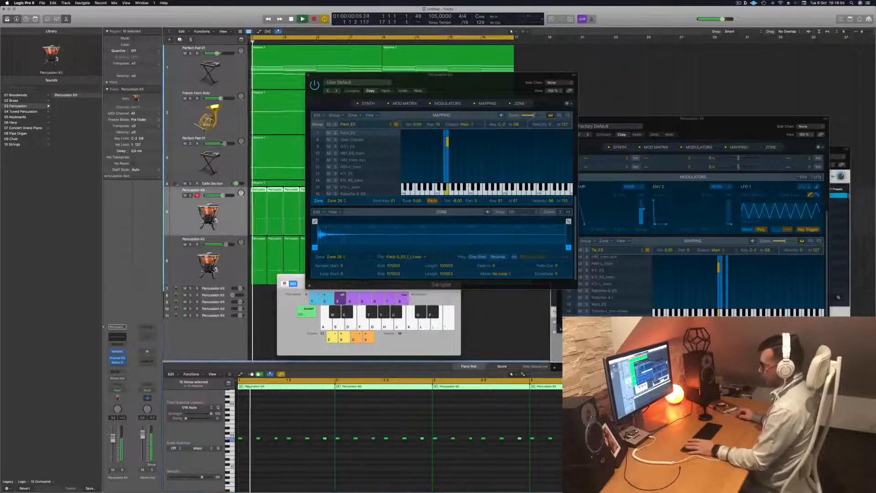
left_click(117, 358)
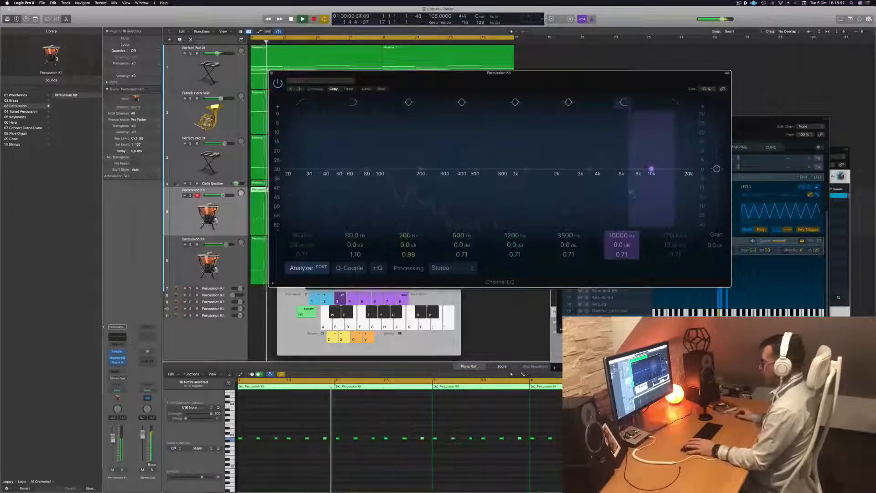
key("Return")
left_click_drag(652, 169, 588, 146)
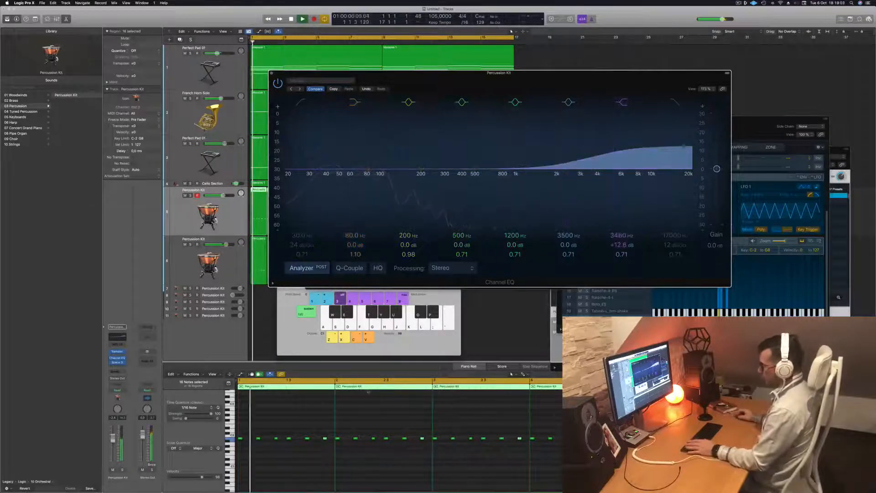
Step: Lengthen all the notes on both Percussion Kit tracks and play the result
left_click(267, 467)
key("space")
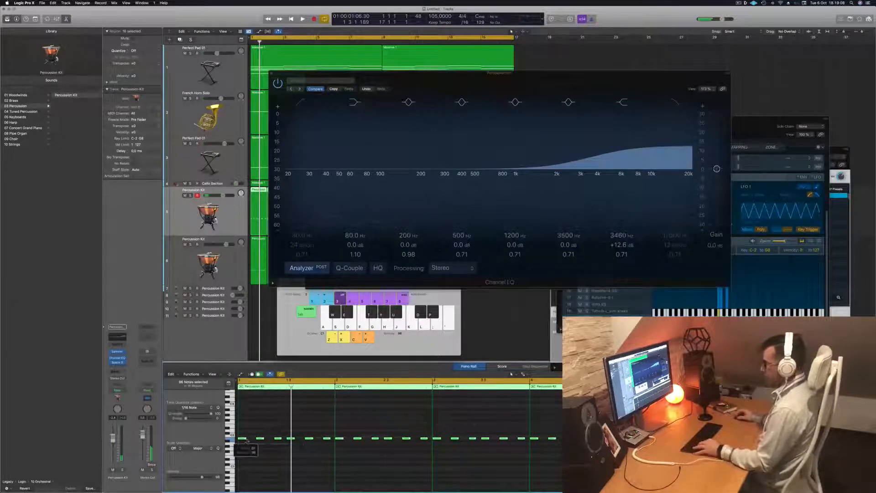
left_click(239, 267)
left_click(285, 440)
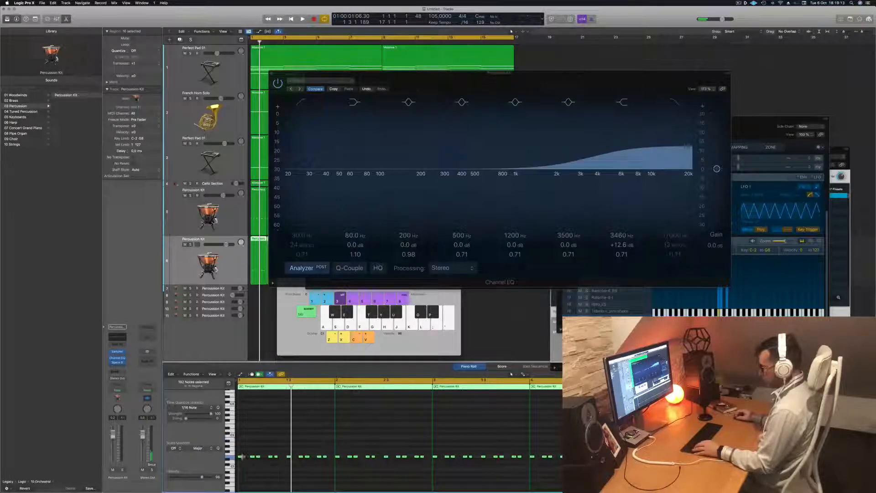
key("space")
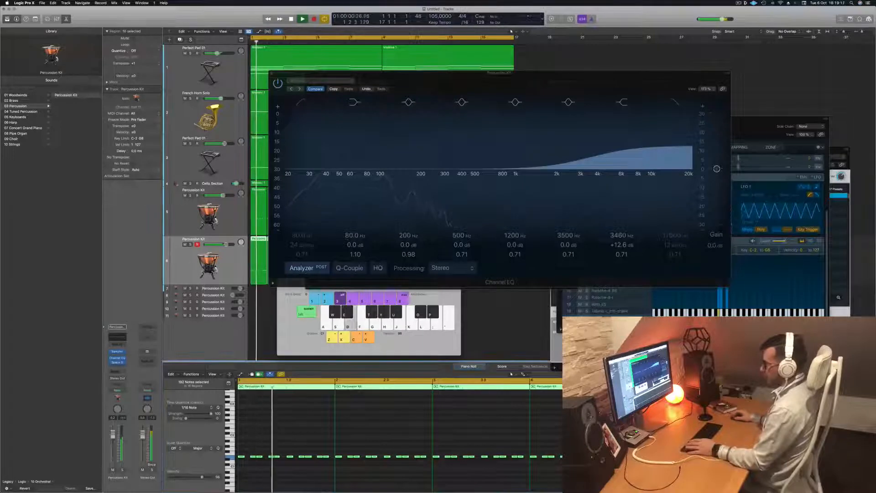
Step: Bring up the second percussion track's Sampler, move it lower, close the Channel EQ and show the Synth section
left_click(118, 352)
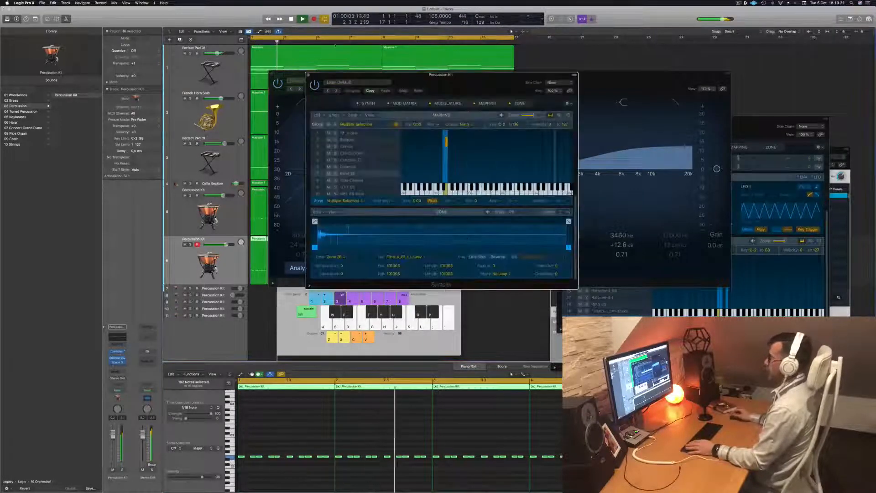
left_click_drag(478, 85, 483, 132)
left_click(272, 73)
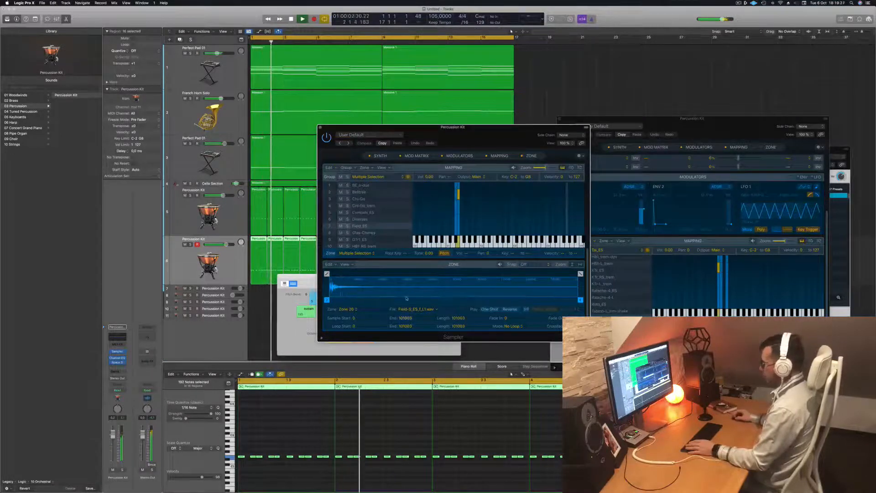
left_click(380, 156)
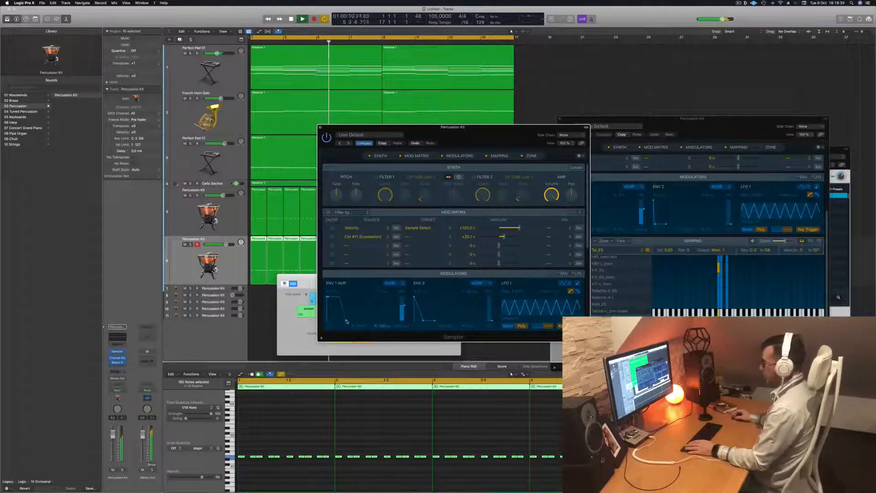
Step: Pause and resume playback, then stop it and close the second percussion track's Sampler and the Musical Typing window
key("space")
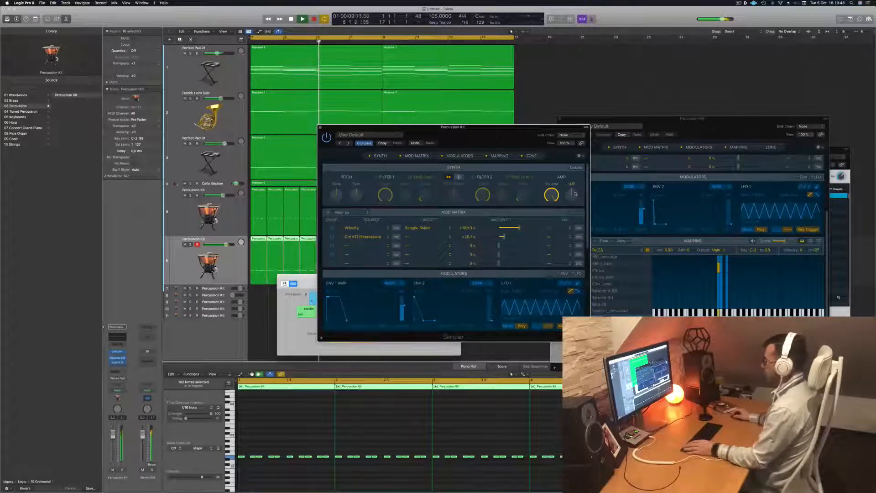
left_click_drag(539, 127, 625, 128)
key("space")
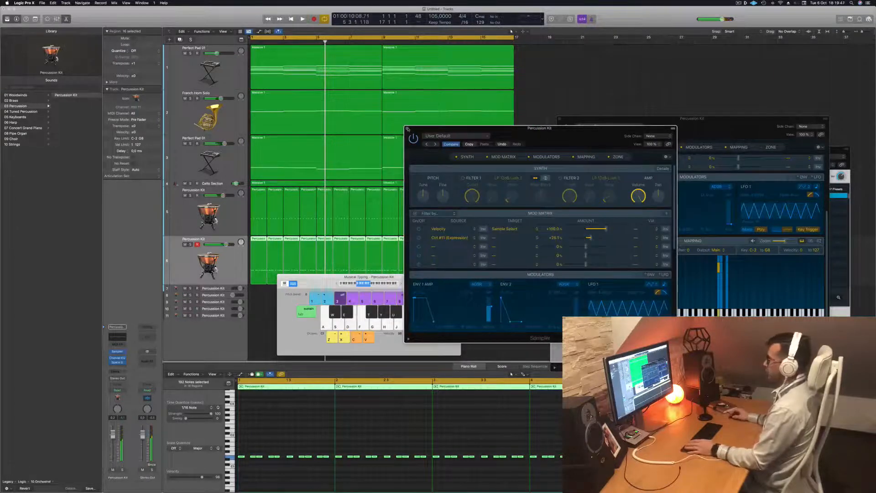
left_click(408, 129)
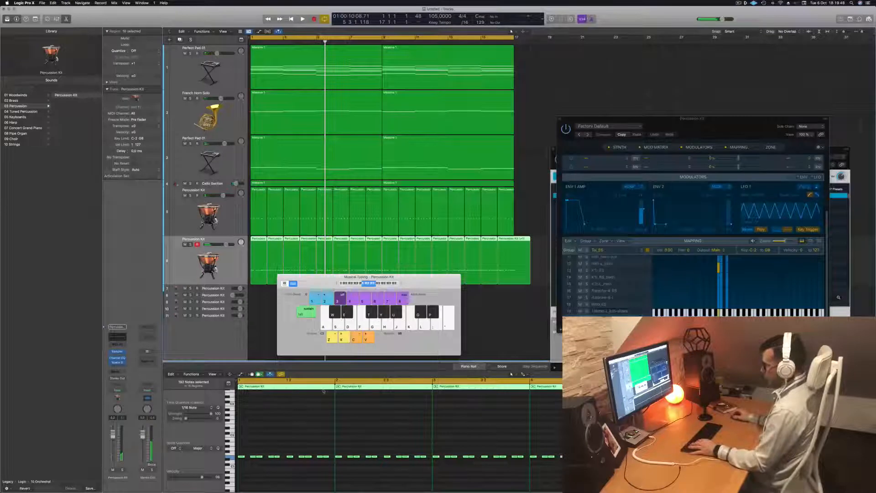
key("super+k")
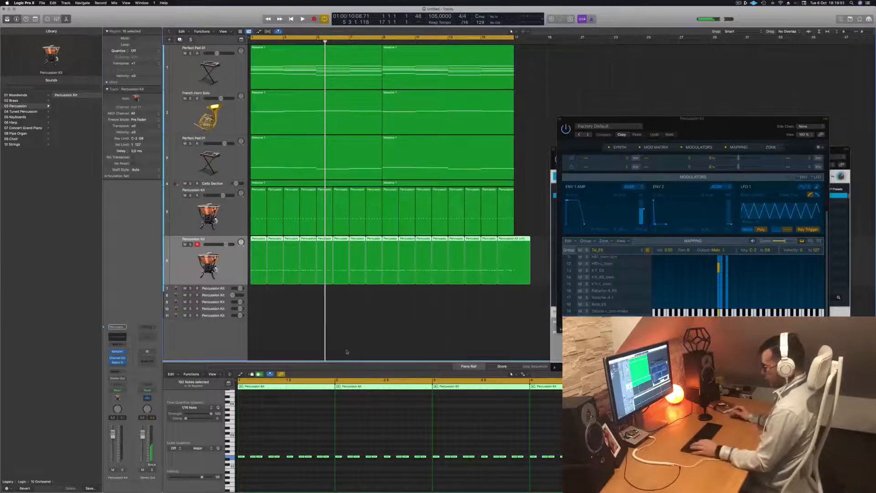
Step: Show the mixer and, during playback, lower the volumes of the pad, horn and cello tracks and of the second percussion track
key("x")
key("space")
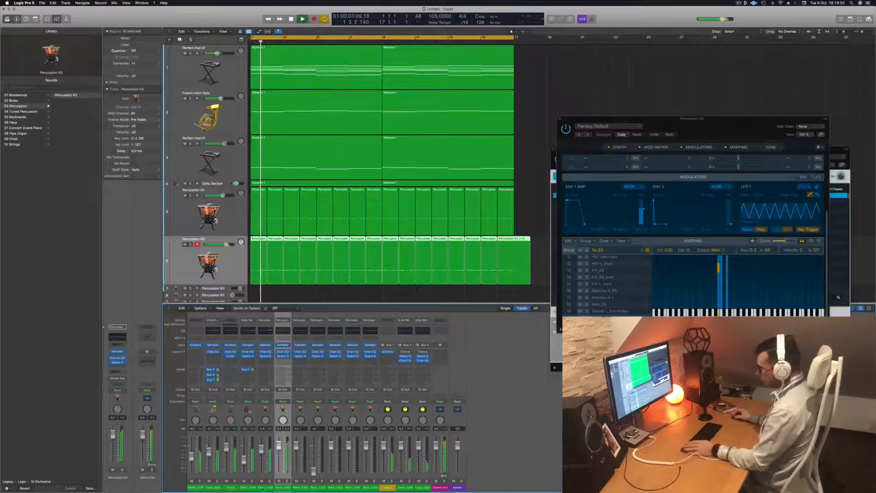
left_click_drag(247, 488, 196, 488)
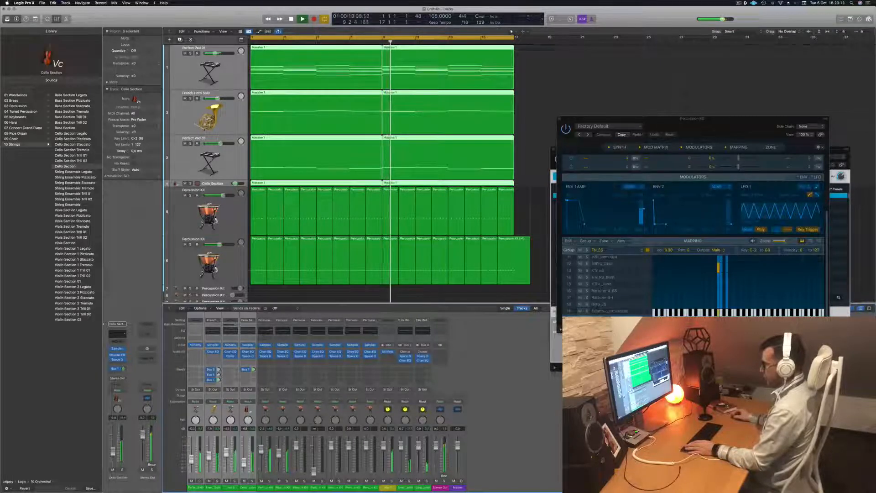
left_click(276, 463)
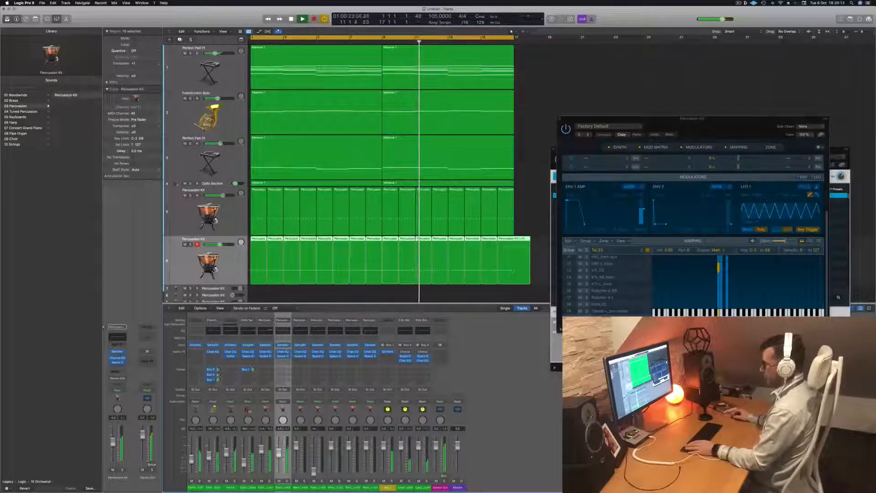
Step: Solo the first percussion track during playback and turn its solo off again
scroll(388, 171, "down", 1)
left_click(201, 197)
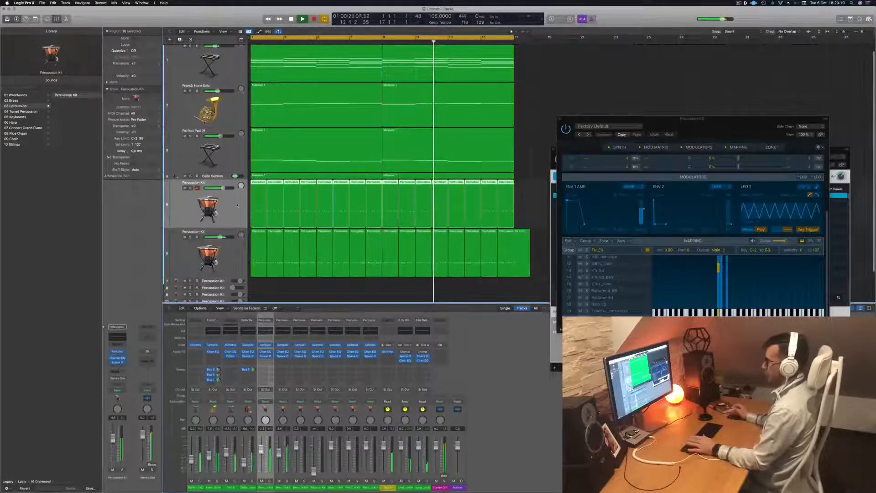
left_click(190, 188)
left_click(191, 188)
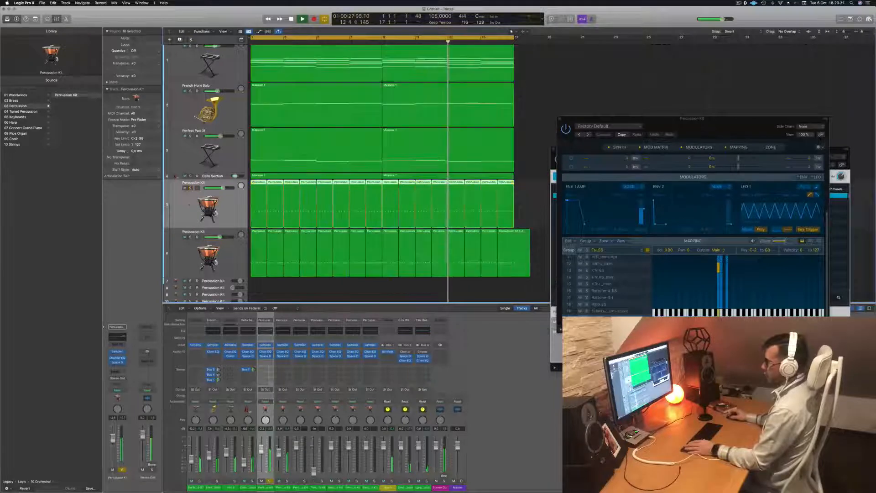
scroll(229, 160, "up", 1)
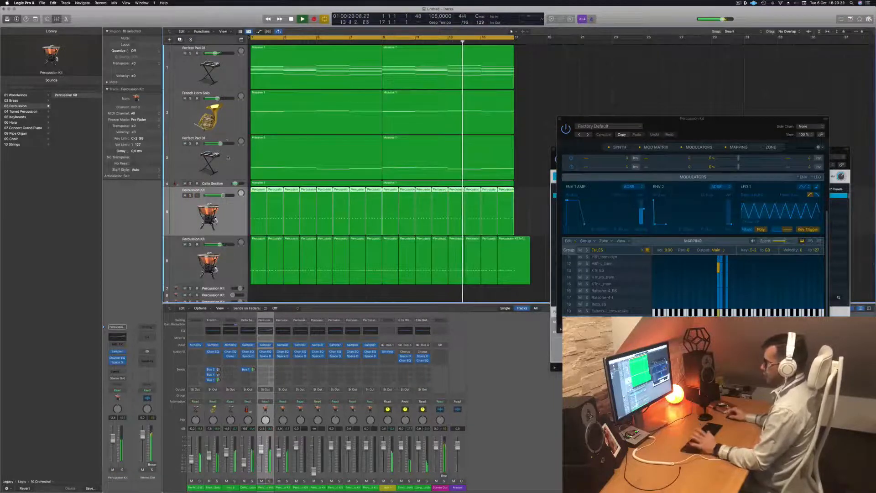
Step: Replace the overlong final region on the second percussion track with a one-bar copy that ends with the other tracks
scroll(256, 235, "down", 1)
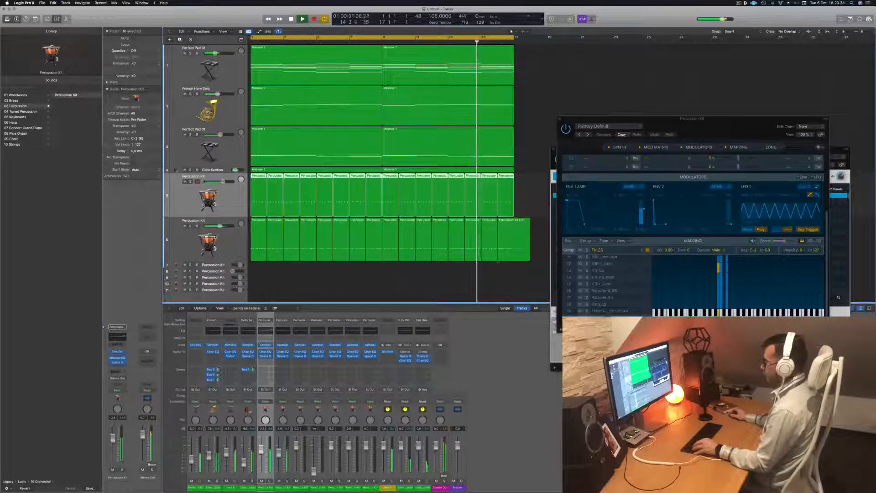
left_click(500, 238)
key("BackSpace")
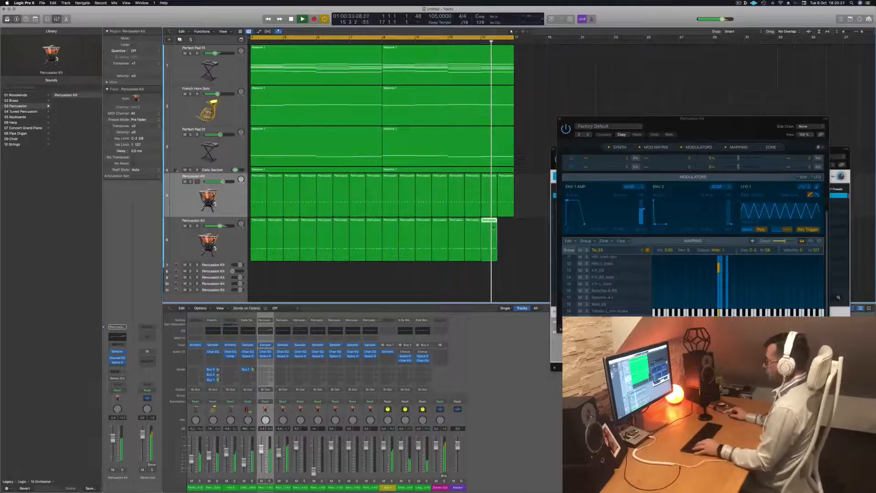
left_click_drag(499, 201, 507, 225)
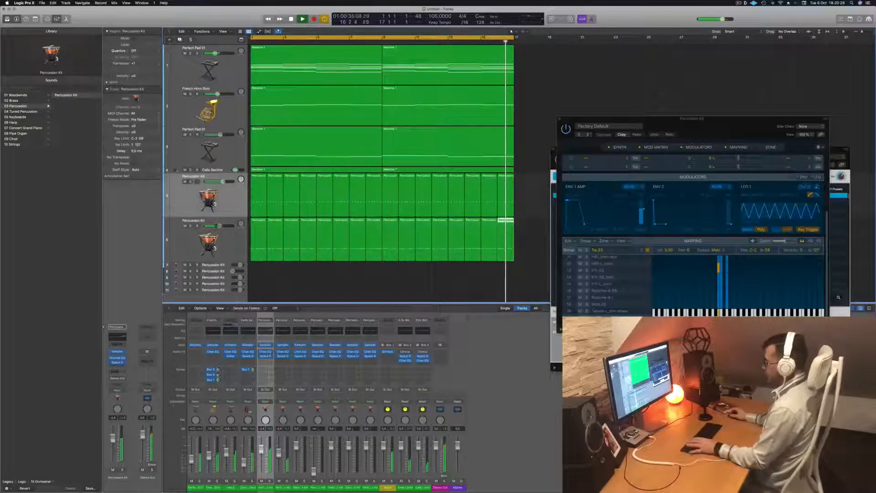
Step: Copy the first one-bar region from the second percussion track onto the third Percussion Kit track and open it for note editing
key("Down")
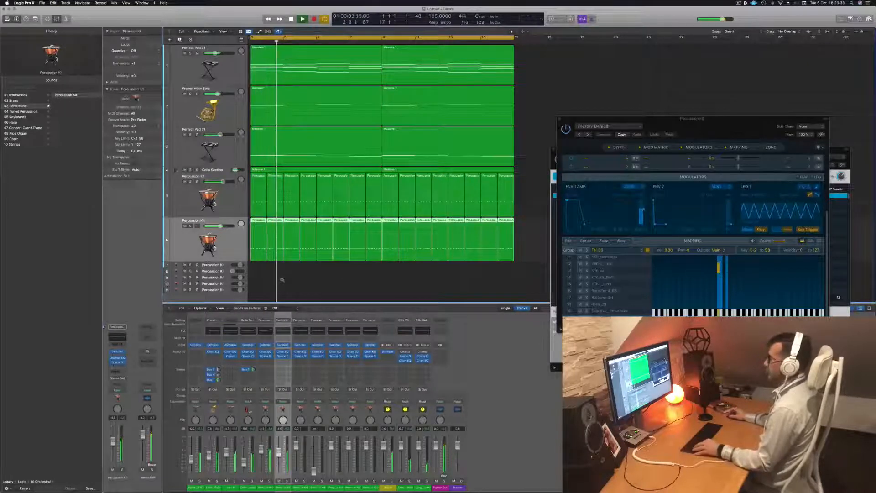
scroll(280, 278, "down", 3)
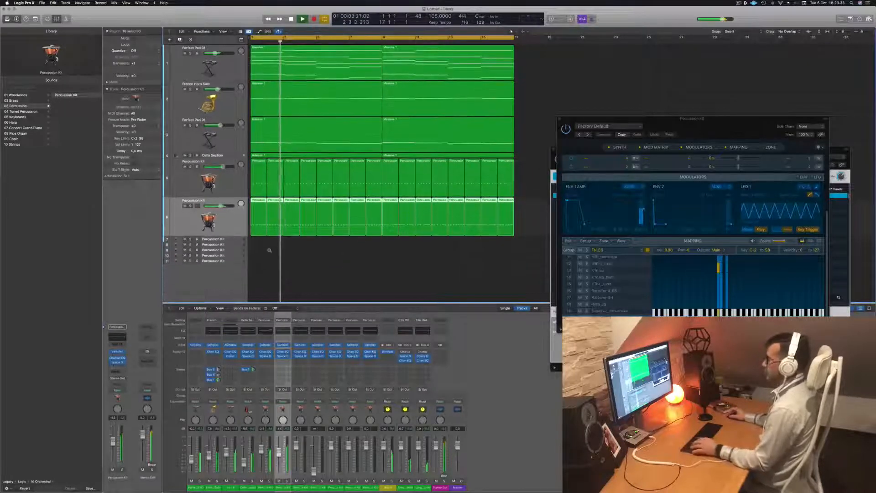
left_click(232, 238)
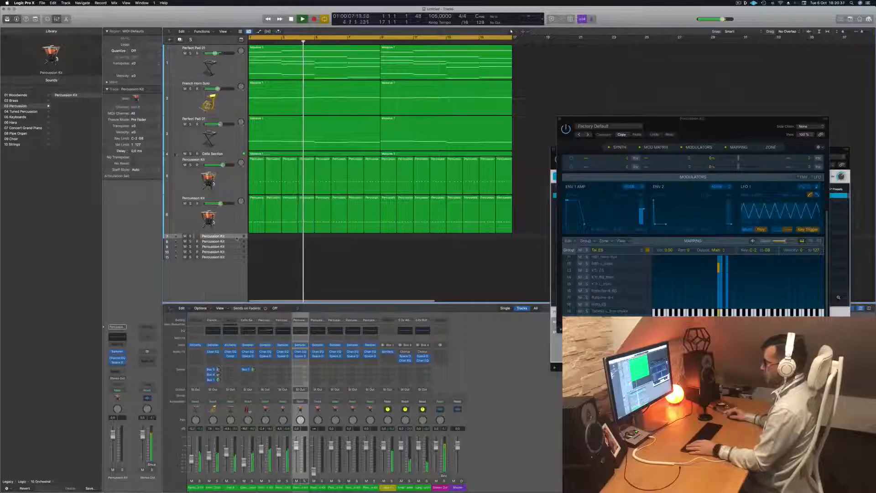
key("space")
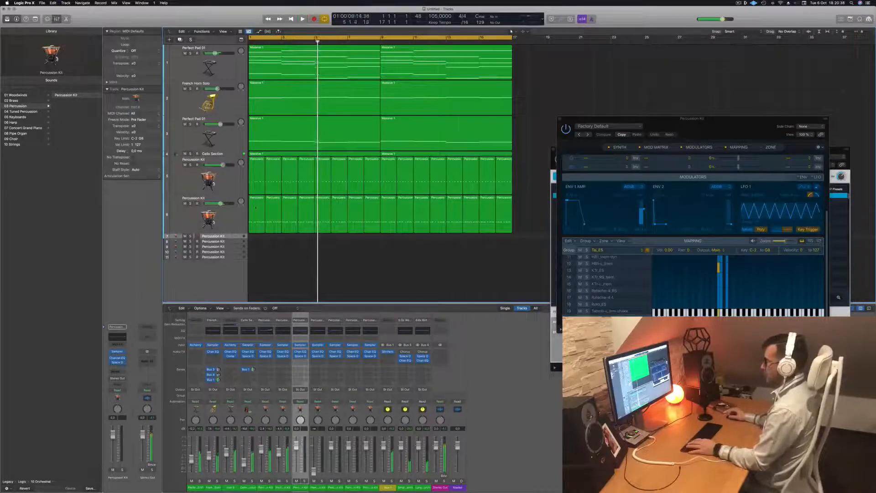
left_click_drag(256, 211, 257, 236)
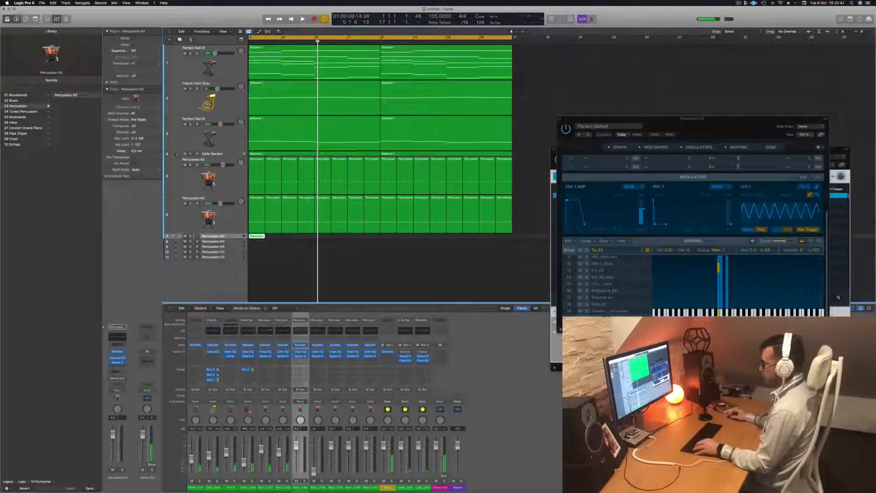
double_click(257, 236)
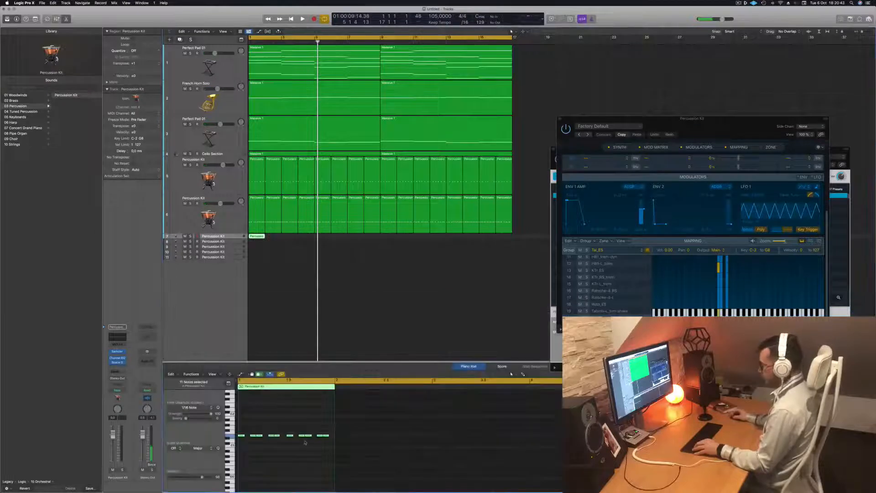
Step: Thin out the copied region's notes and arrange the remaining ones evenly across the bar
key("super+Left")
key("super+Right")
key("super+Right")
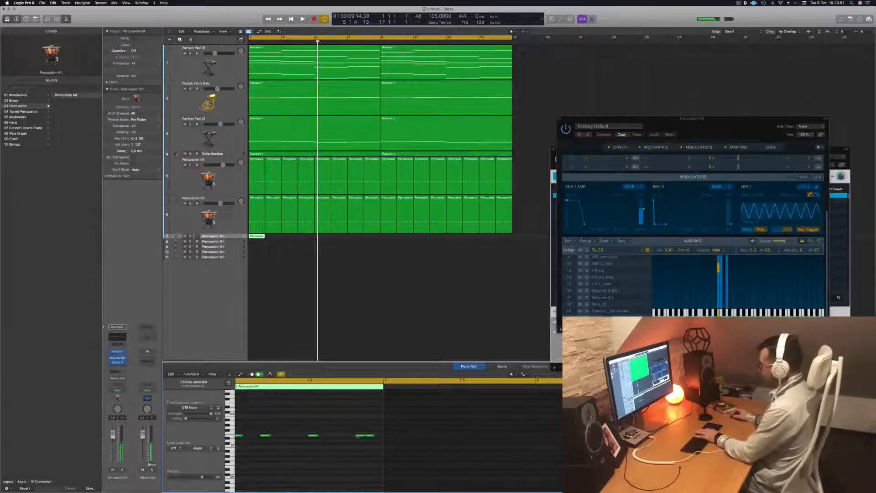
left_click(358, 436)
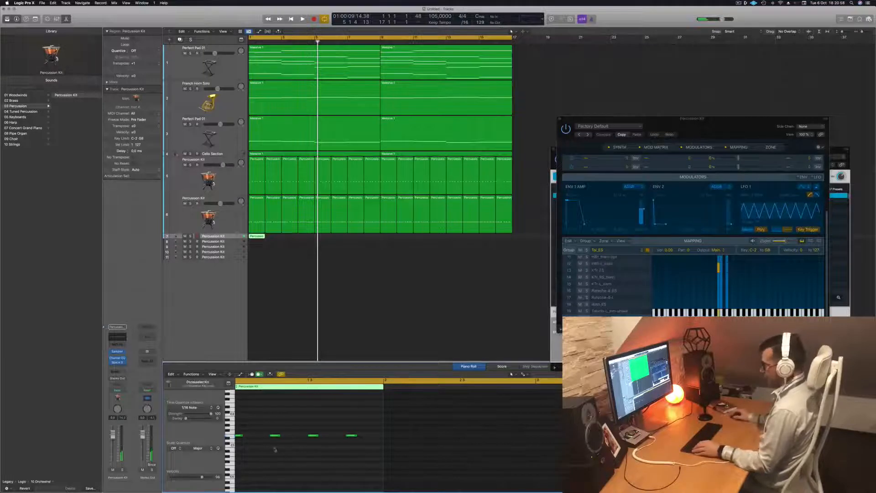
left_click(274, 449)
left_click(276, 449)
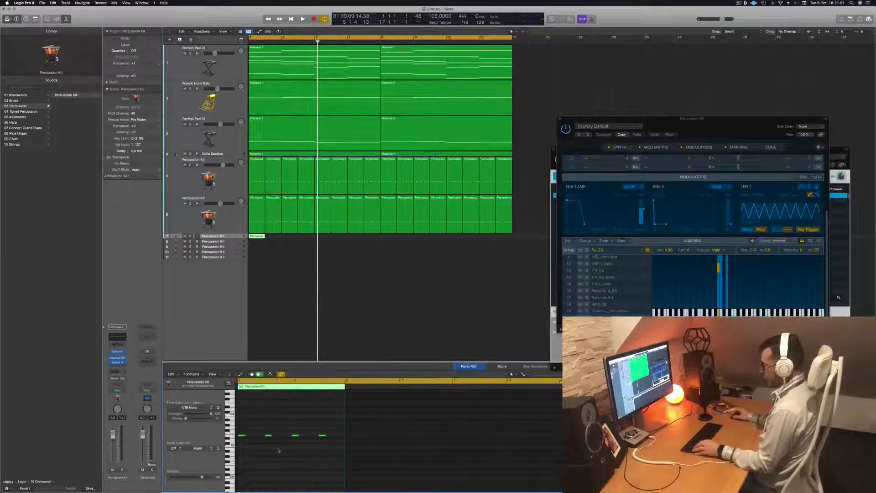
left_click(278, 450)
left_click(287, 450)
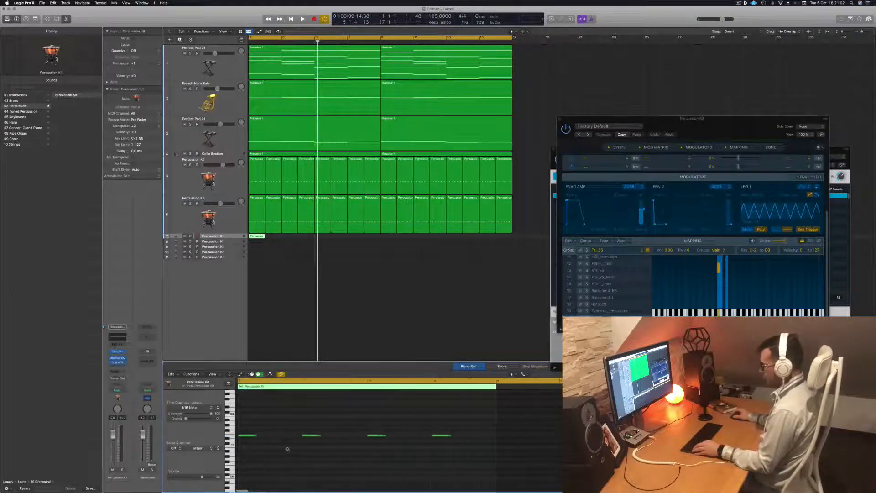
left_click(289, 449)
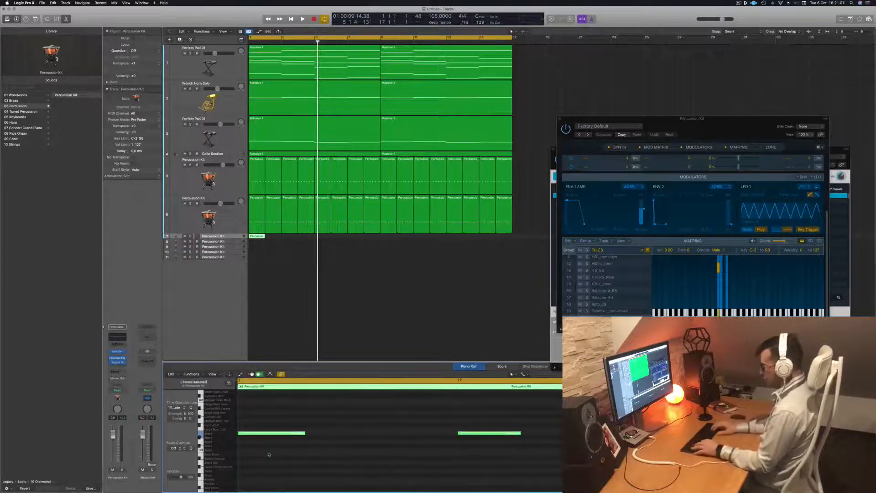
Step: Transpose the third percussion track's notes down to the lowest kick drum sound and play from the start
key("alt+Down")
key("alt+Down")
key("alt+Down")
key("alt+Down")
key("alt+Down")
key("alt+Down")
key("alt+Down")
key("alt+Down")
key("alt+Down")
key("alt+Down")
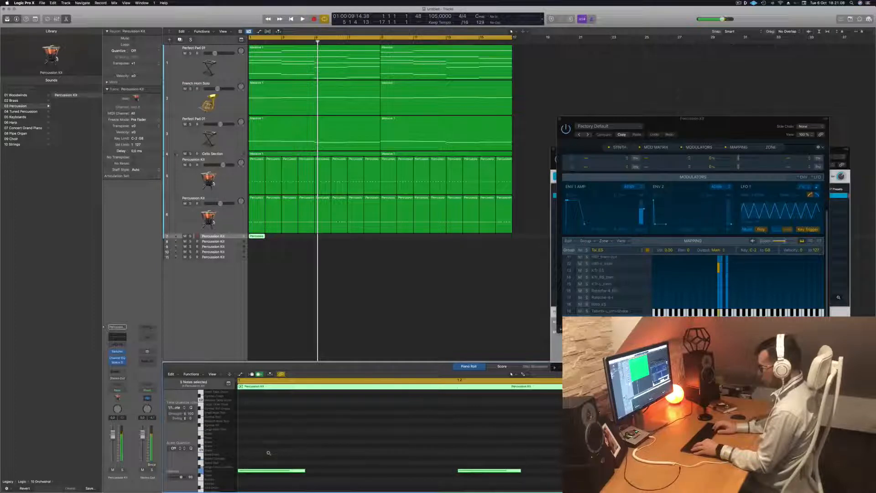
scroll(308, 453, "down", 5)
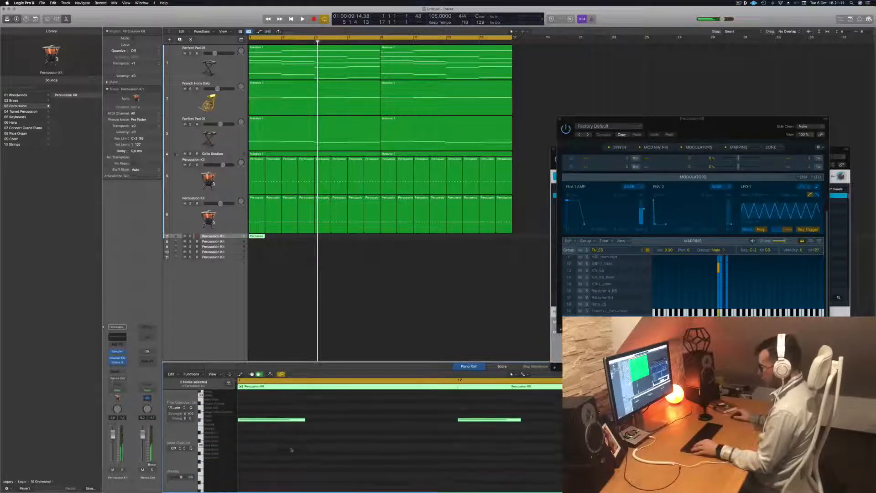
key("alt+Down")
key("alt+Down")
key("alt+Down")
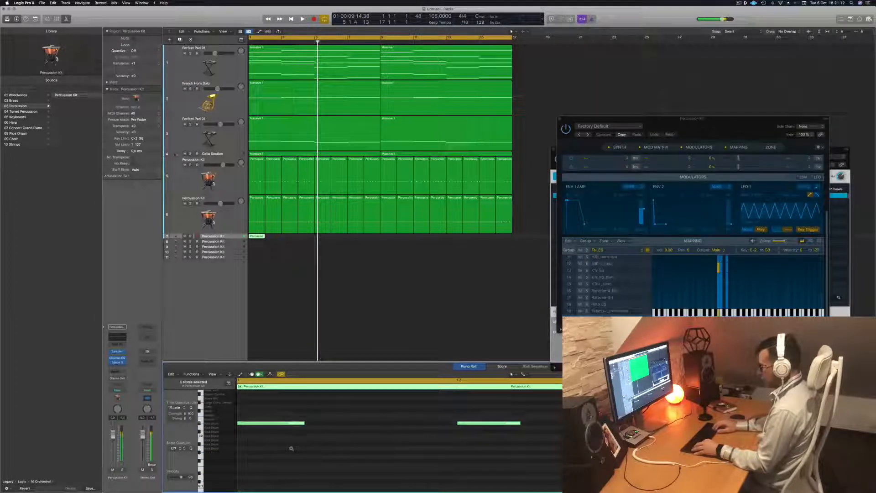
key("alt+Down")
key("alt+Down")
key("alt+Down")
key("alt+Down")
key("alt+Down")
key("alt+Down")
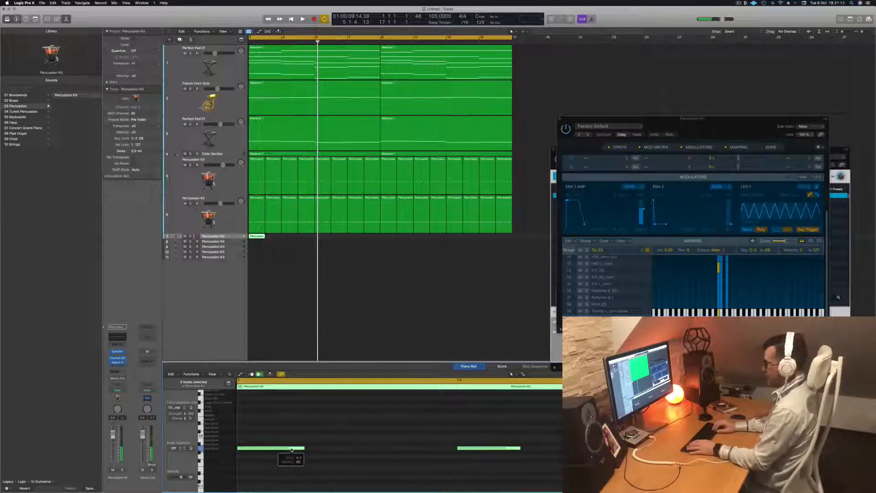
key("Return")
key("space")
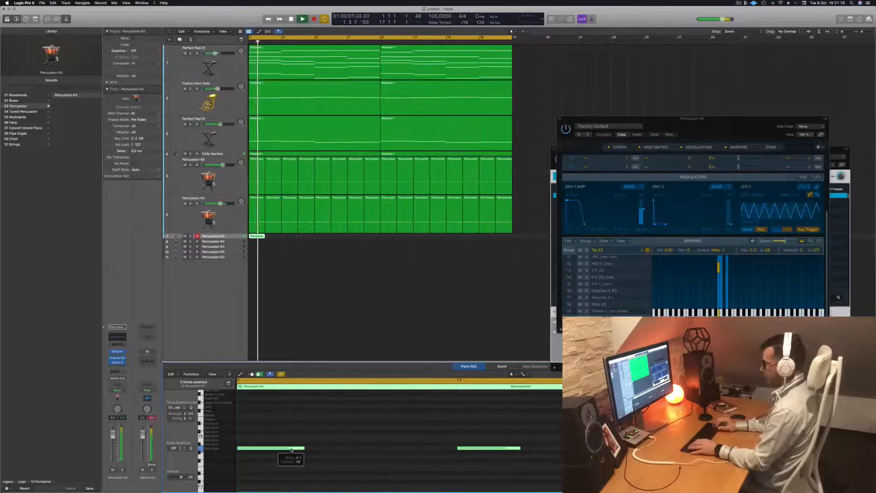
Step: Repeat the one-bar kick drum region along the third percussion track to fill 16 bars and play it
key("space")
left_click_drag(257, 236, 325, 240)
left_click(257, 237, "shift")
key("space")
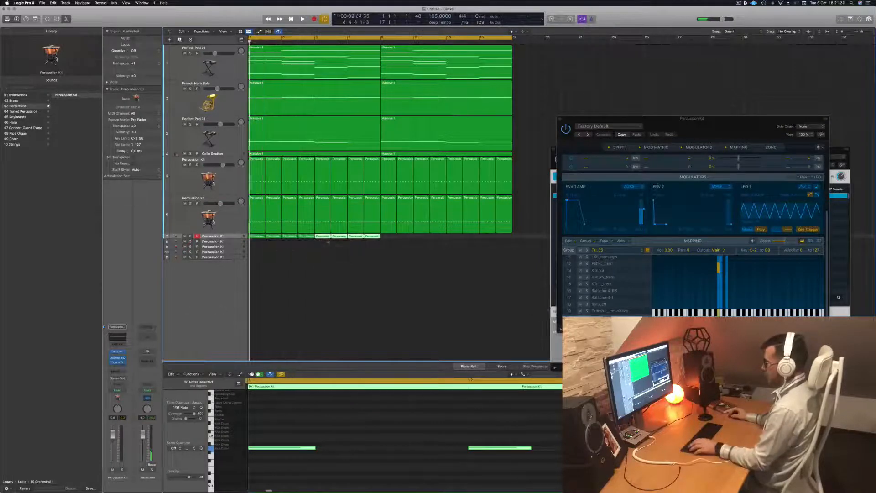
mouse_move(386, 239)
left_mouse_down()
mouse_move(254, 236)
mouse_move(396, 243)
mouse_move(388, 240)
left_mouse_up()
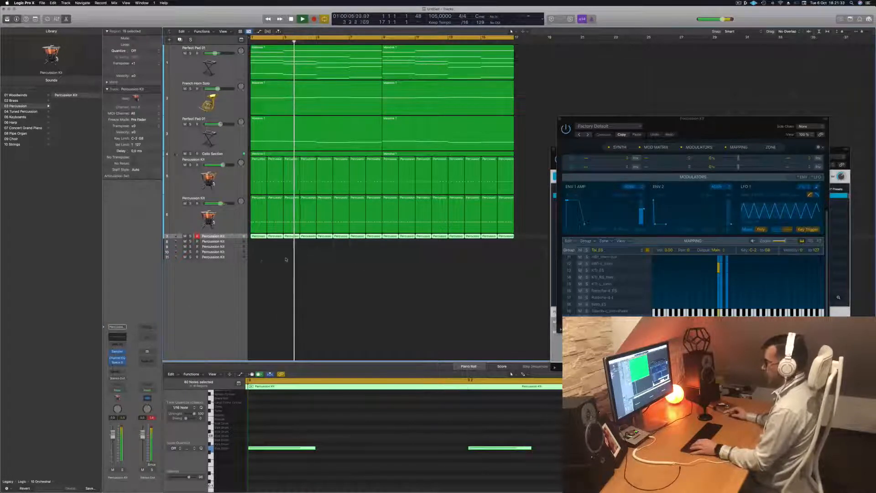
Step: Reselect the third percussion track, lower its volume slightly during playback and stop
left_click(263, 269)
left_click(221, 236)
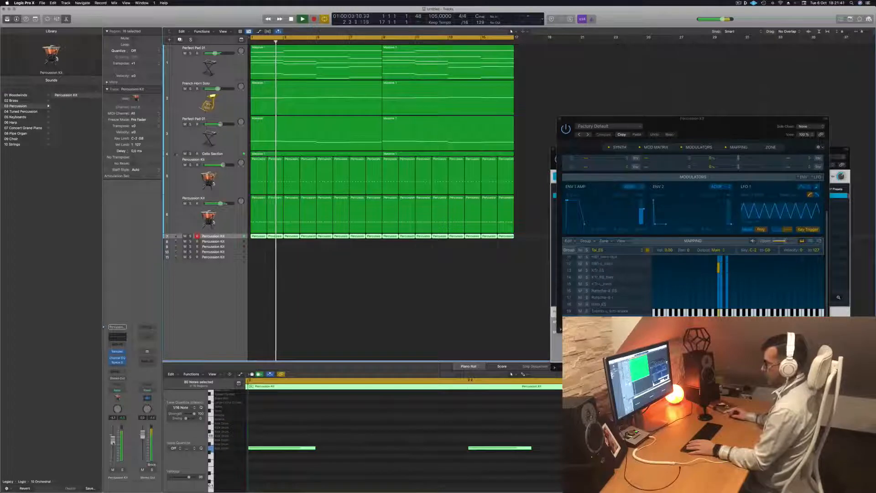
key("space")
Step: Transpose all notes on the third percussion track up two semitones while playing the result
left_click(354, 452)
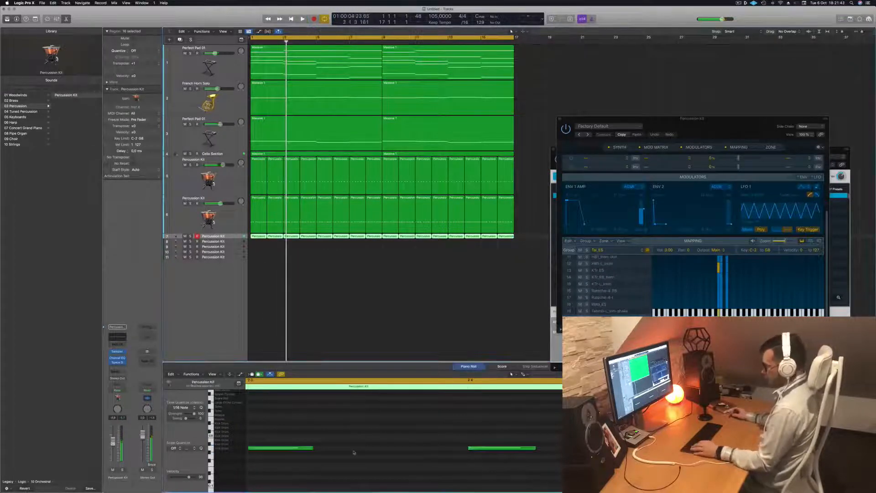
key("alt+Up")
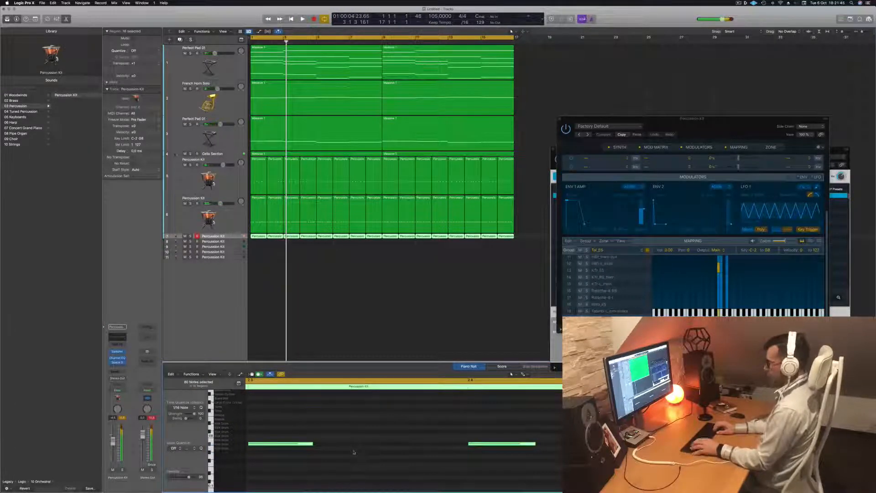
key("space")
key("alt+Up")
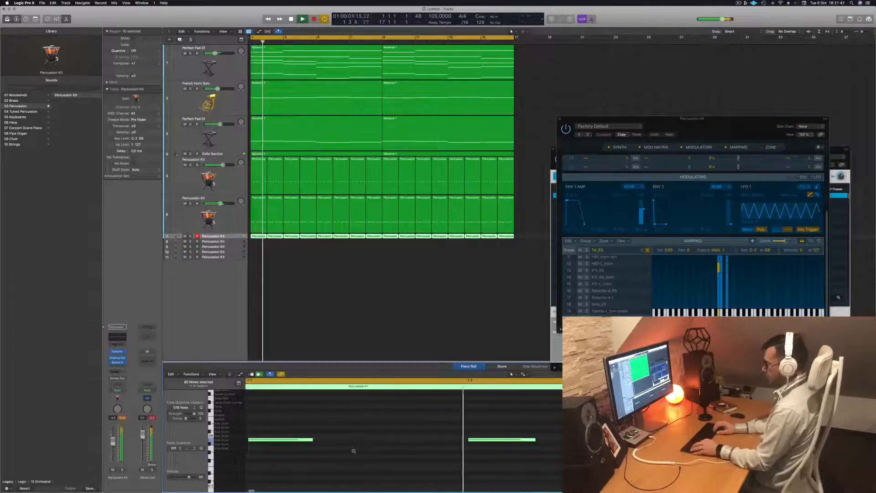
Step: Audition other pitches for the third percussion track's notes during playback, settle on the lowest kick drum sound, and stop
key("alt+Up")
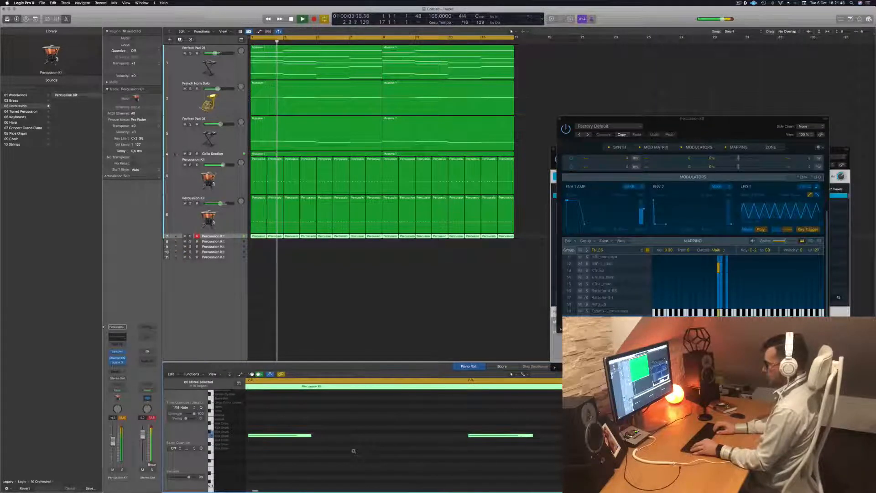
key("alt+Down")
key("alt+Down")
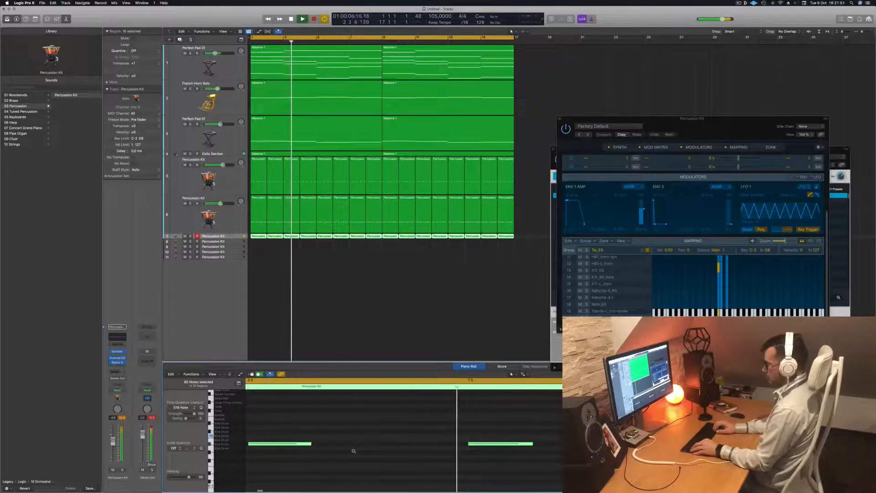
key("alt+Down")
key("alt+Up")
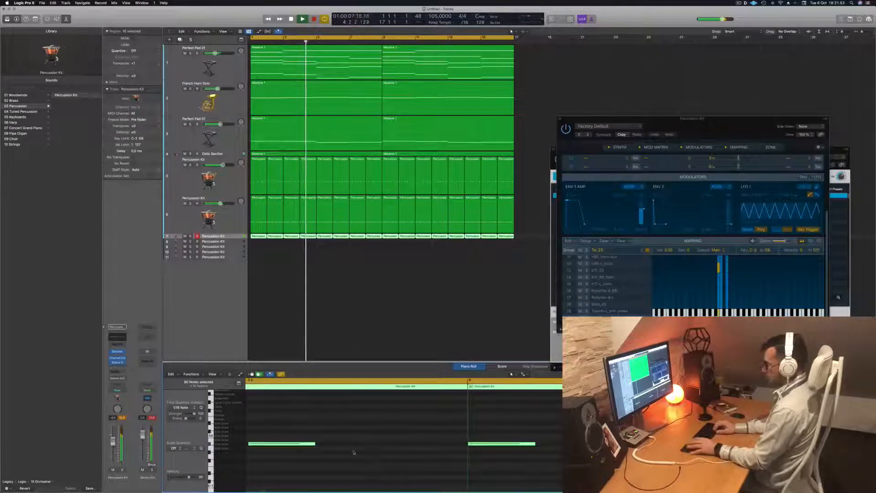
key("alt+Down")
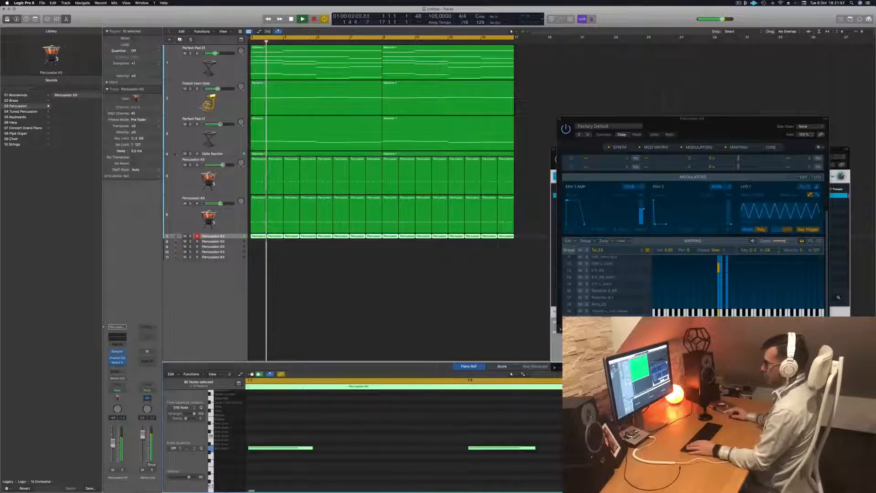
scroll(327, 294, "left", 5)
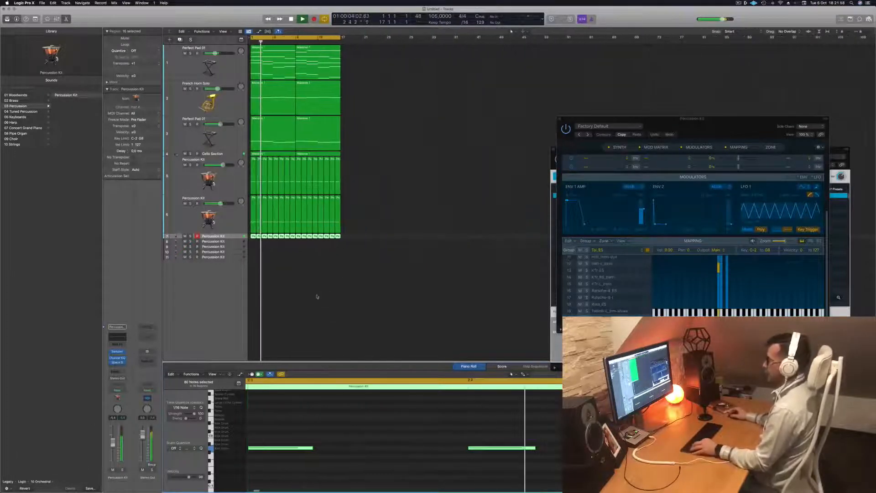
scroll(327, 298, "right", 2)
scroll(290, 289, "right", 2)
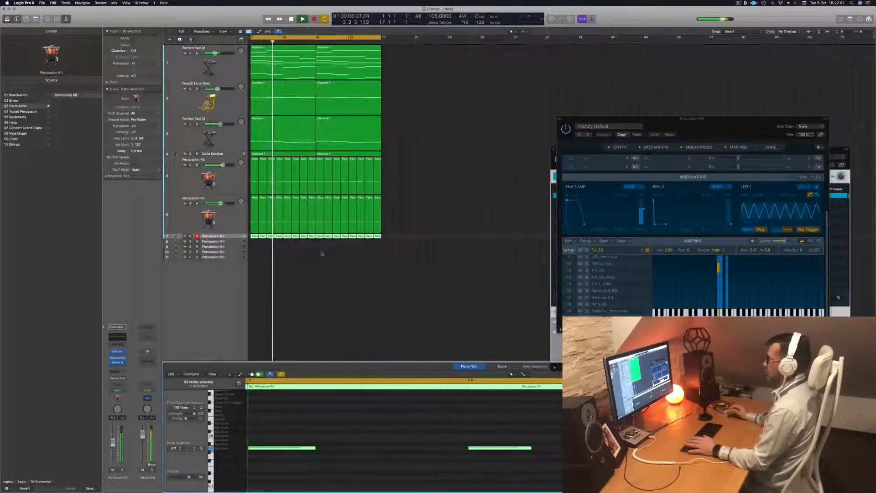
key("space")
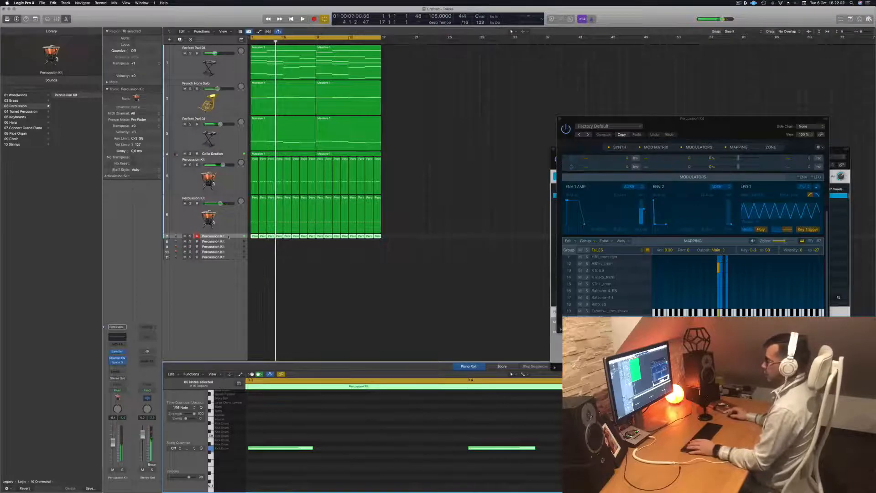
Step: Duplicate the third Percussion Kit track and copy its first one-bar region onto the new track
left_click(229, 236)
key("super+d")
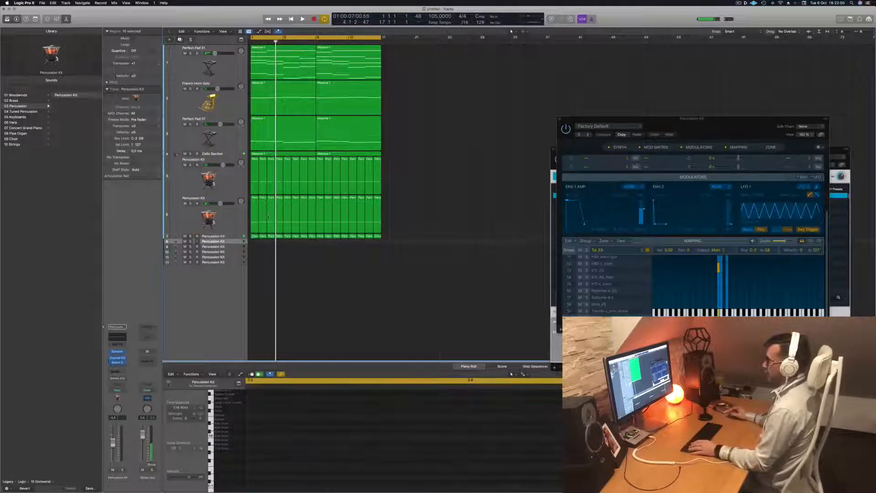
key("space")
left_click(254, 237)
key("space")
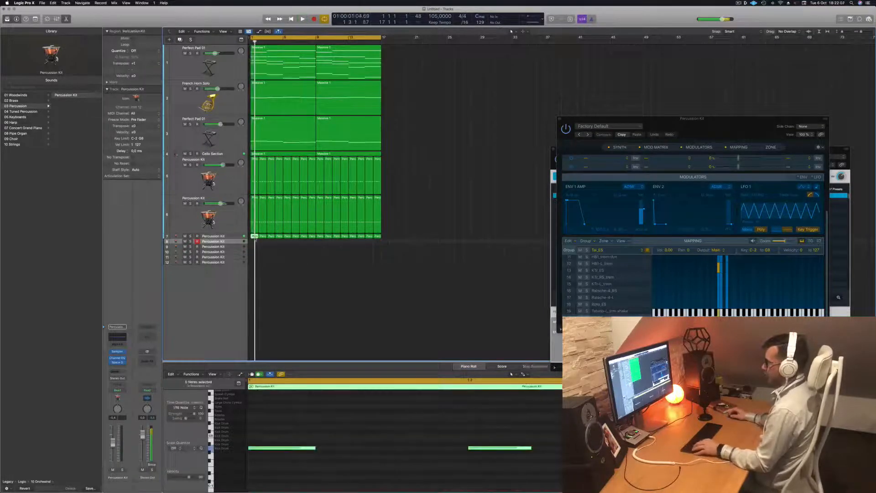
left_click_drag(255, 236, 254, 241)
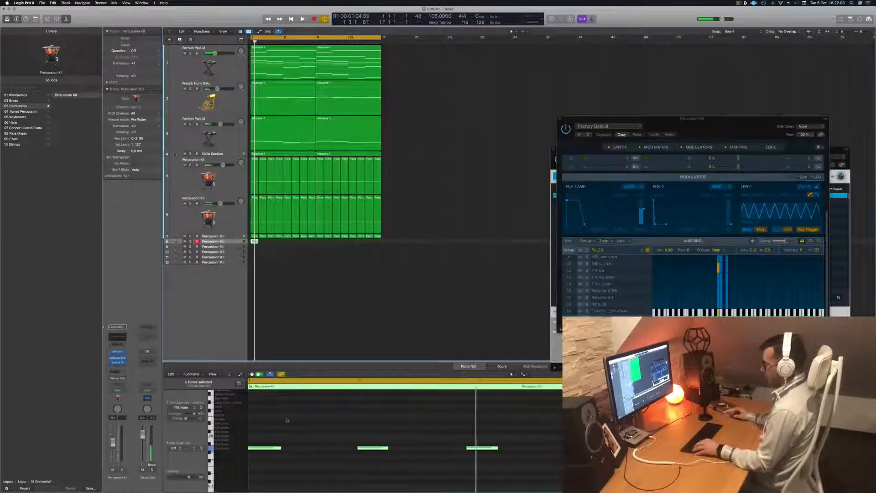
Step: Transpose all notes in the copied region up nine semitones and shift them a sixteenth note later
scroll(288, 420, "left", 2)
left_click_drag(266, 435, 565, 461)
key("alt+Up")
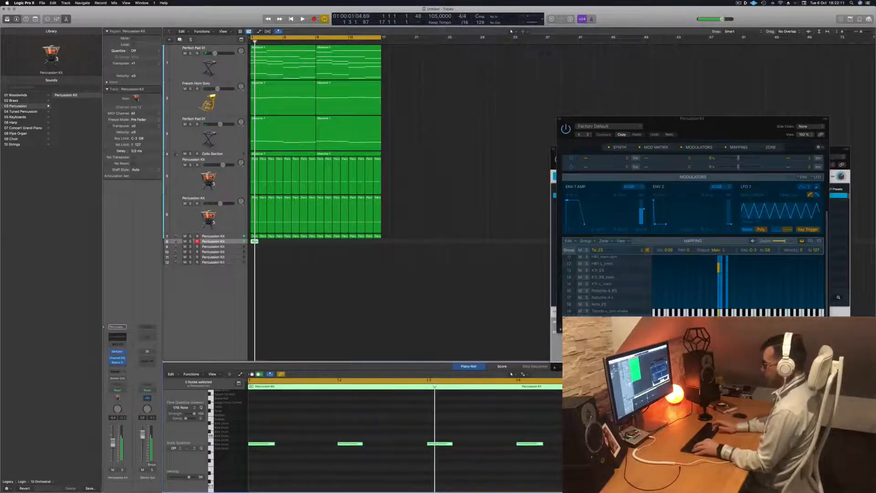
key("alt+Up")
key("alt+Up")
key("alt+Up")
key("alt+Up")
key("alt+Up")
key("alt+Up")
key("alt+Up")
key("alt+Up")
key("alt+Up")
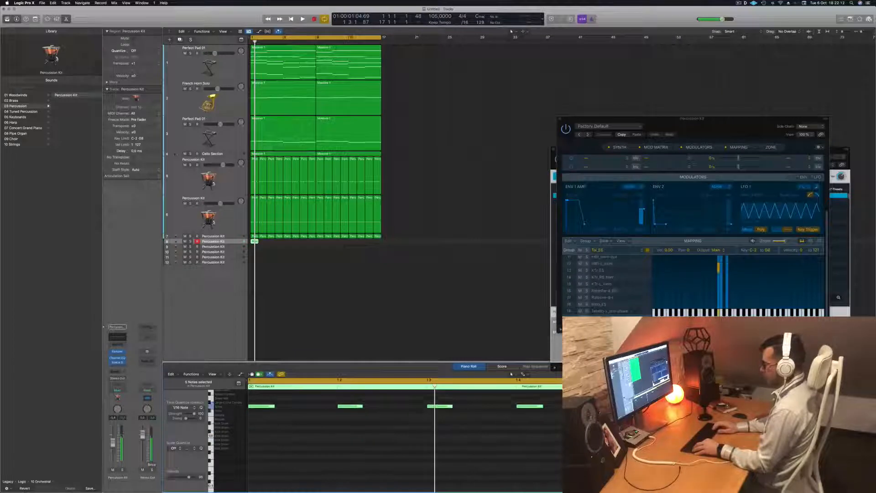
key("alt+Down")
key("alt+Right")
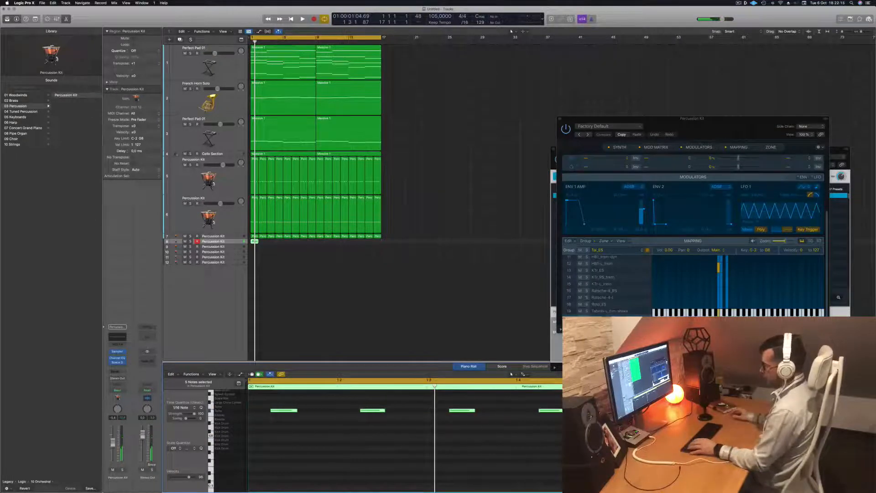
Step: Shorten the notes on the fourth percussion track, duplicate them to fall every half beat, and play the pattern
key("space")
left_click_drag(297, 409, 323, 415)
key("space")
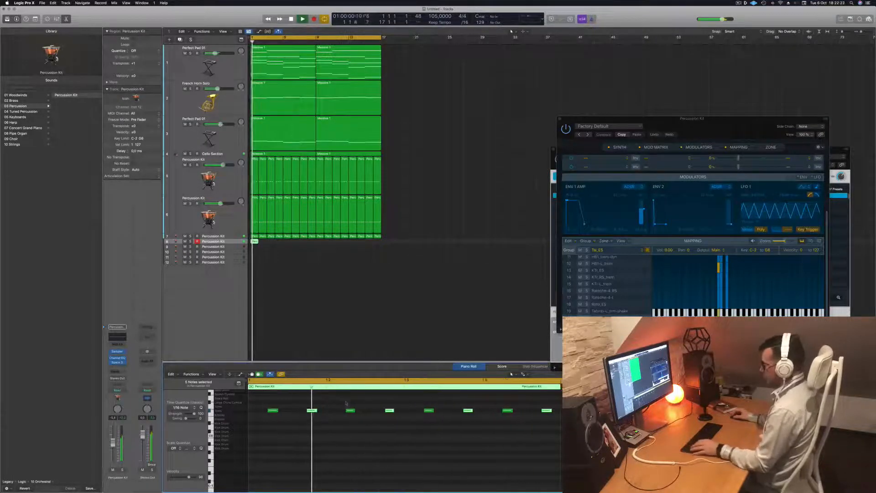
Step: Move the third note a sixteenth later, replace the bar's last four notes with a copy of the first four, and play
left_click(350, 410)
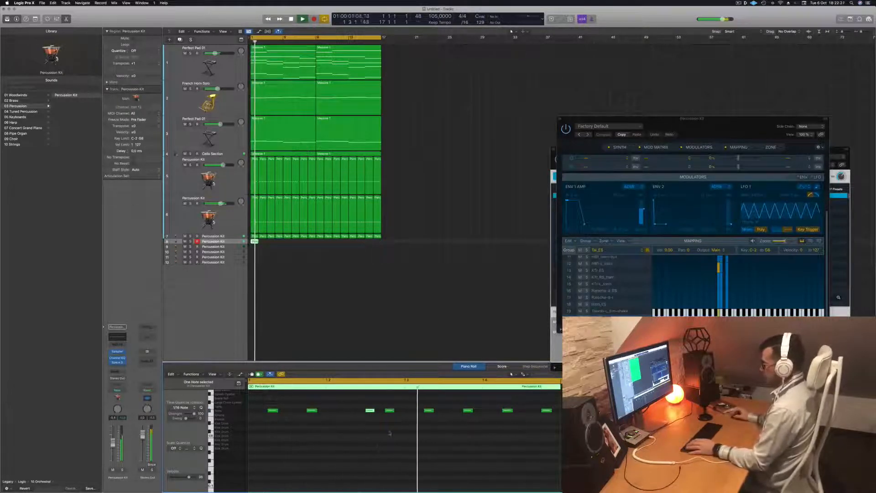
left_click(407, 408, "ctrl+alt")
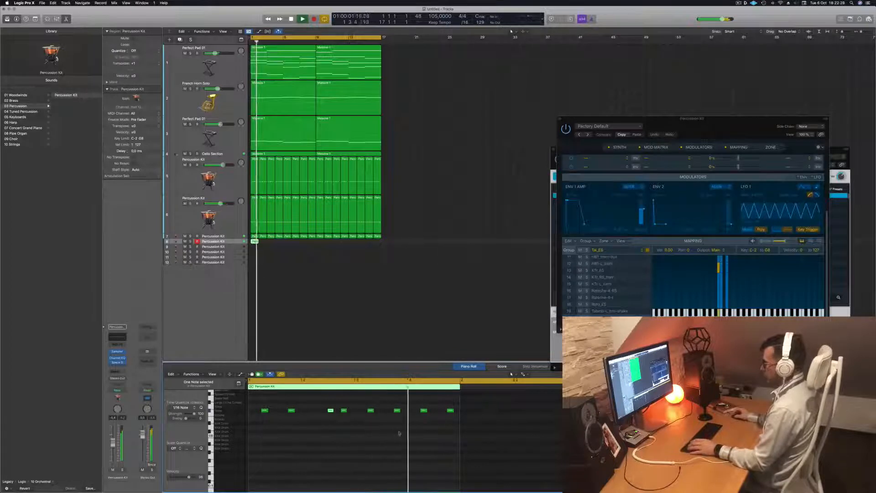
left_click_drag(368, 404, 450, 424)
key("space")
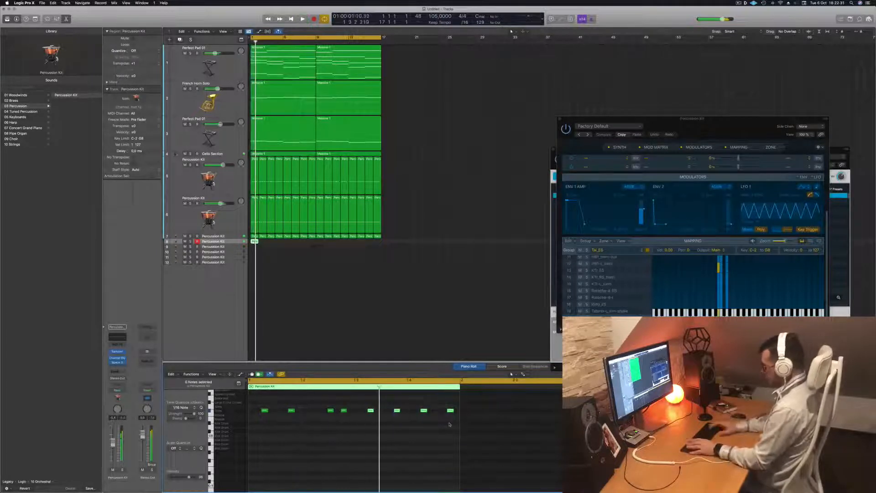
key("space")
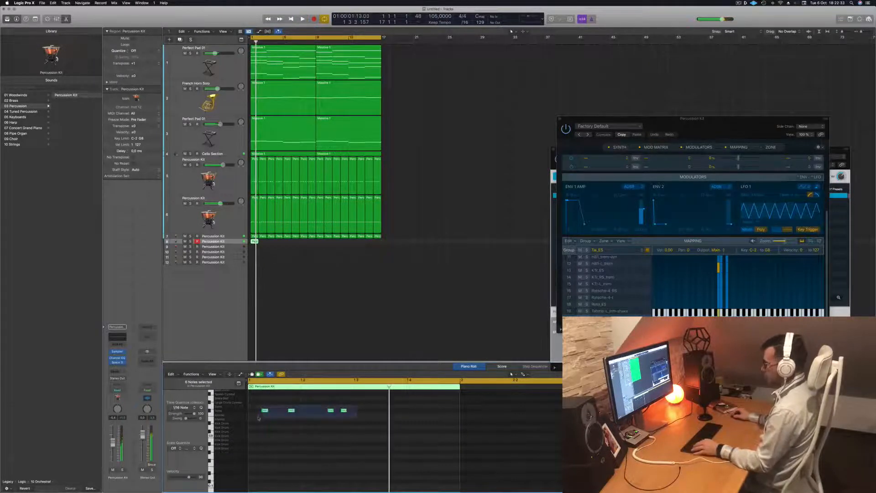
left_click_drag(265, 411, 364, 414)
key("space")
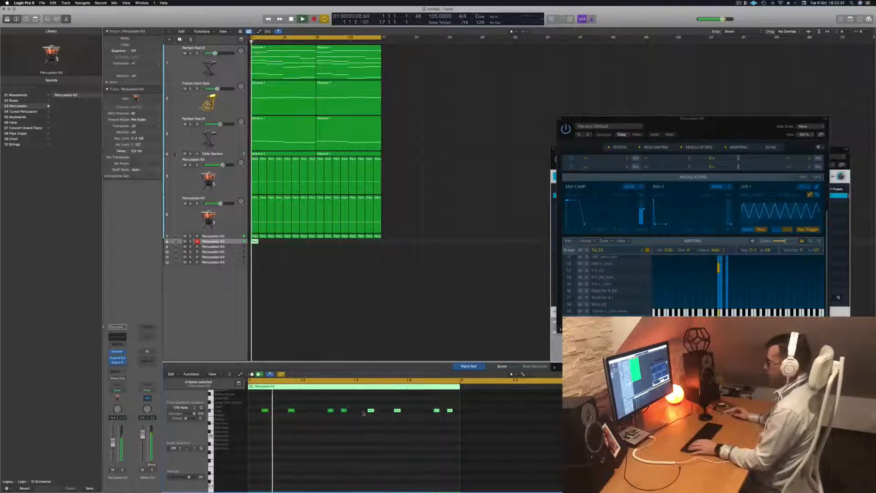
Step: Repeat the one-bar region along the fourth percussion track to fill 16 bars and play it from the start
scroll(345, 437, "down", 2)
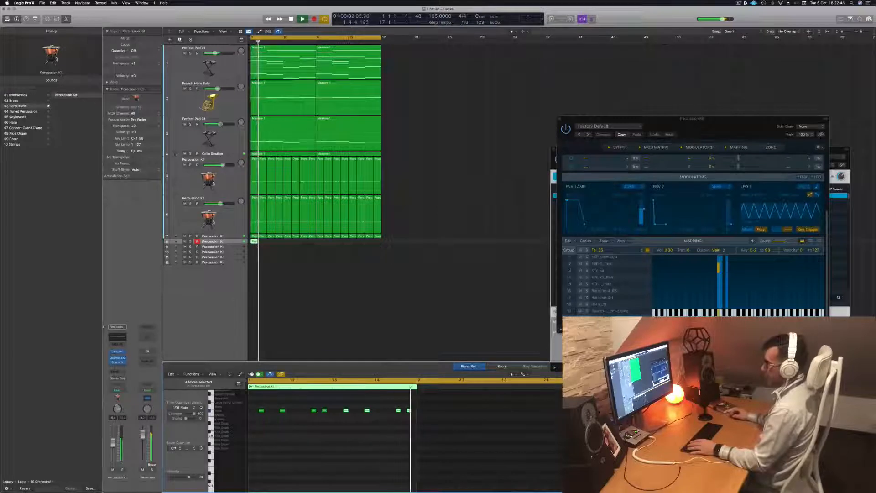
left_click_drag(255, 241, 263, 243)
left_click_drag(272, 247, 322, 243)
key("space")
key("space")
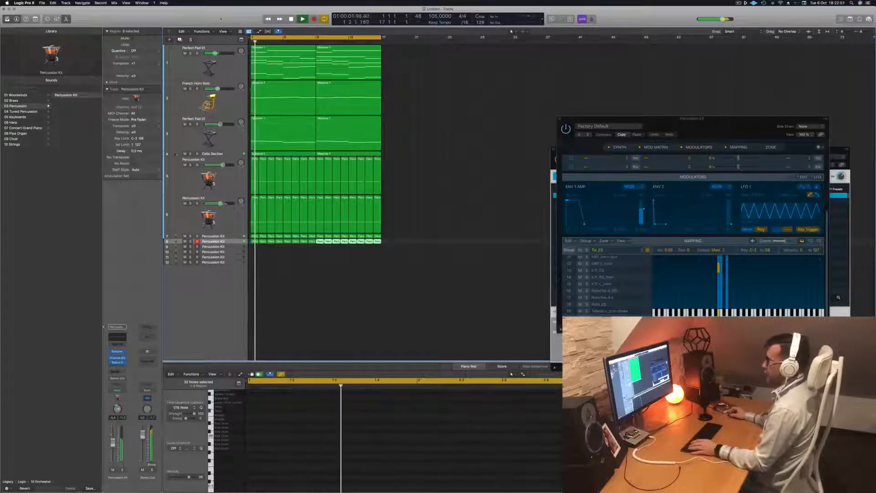
Step: Show the toolbar, enlarge the fourth percussion track with its regions selected, and restart playback
key("ctrl+alt+super+t")
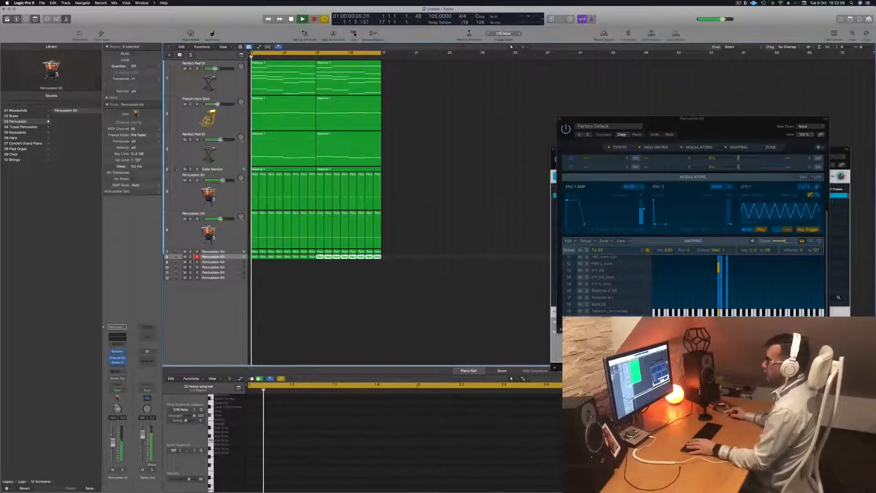
key("ctrl+z")
key("space")
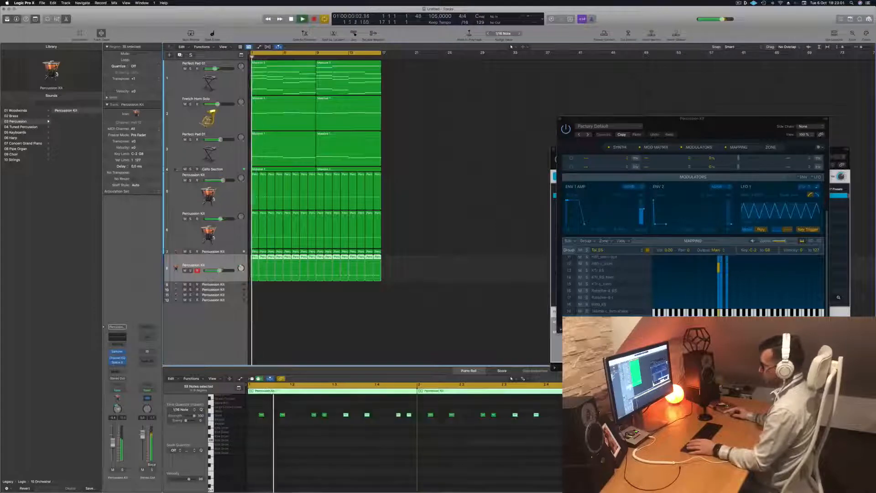
key("space")
key("space")
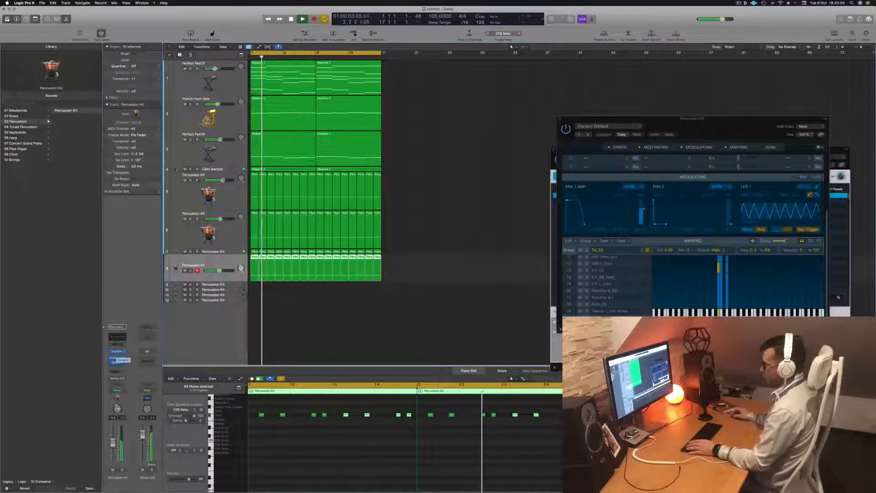
Step: Try all notes on the fourth percussion track one semitone higher during playback and return them to the original pitch
left_click(287, 446)
key("space")
key("space")
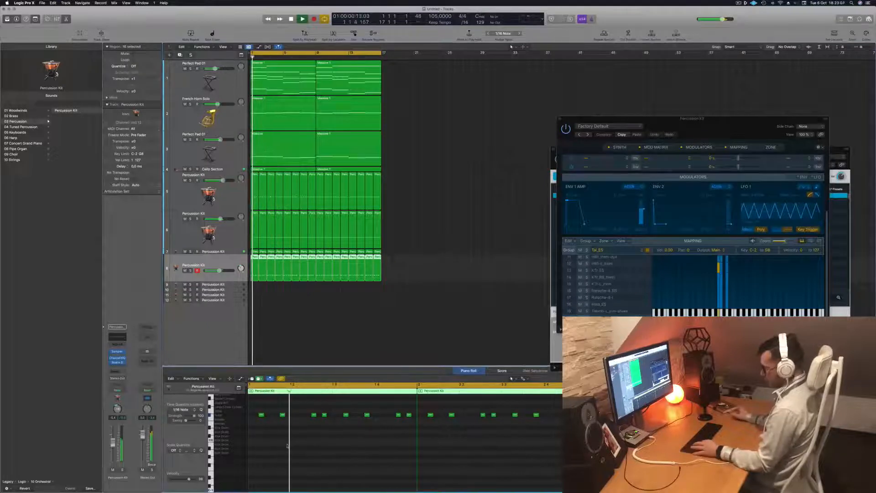
key("super+a")
key("alt+Up")
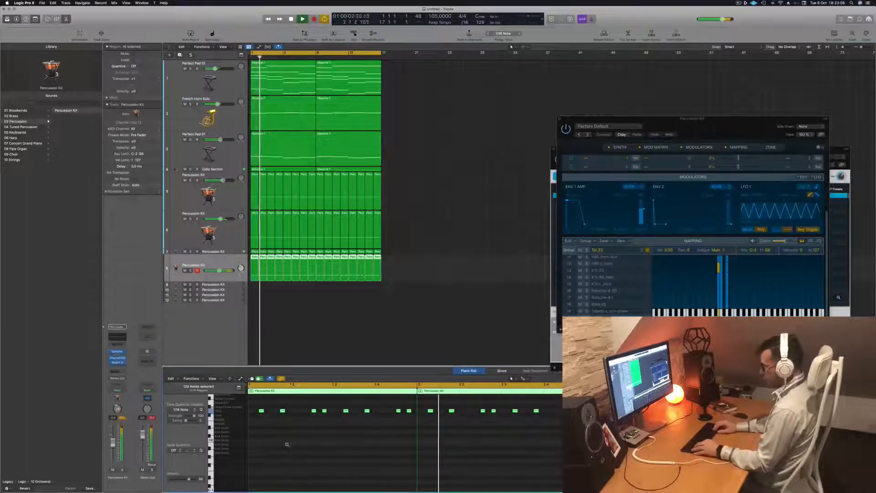
key("space")
key("alt+Down")
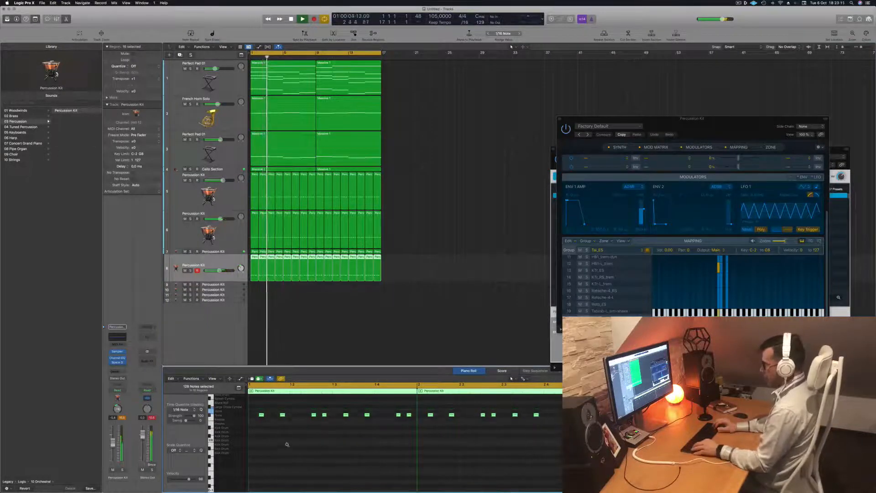
key("space")
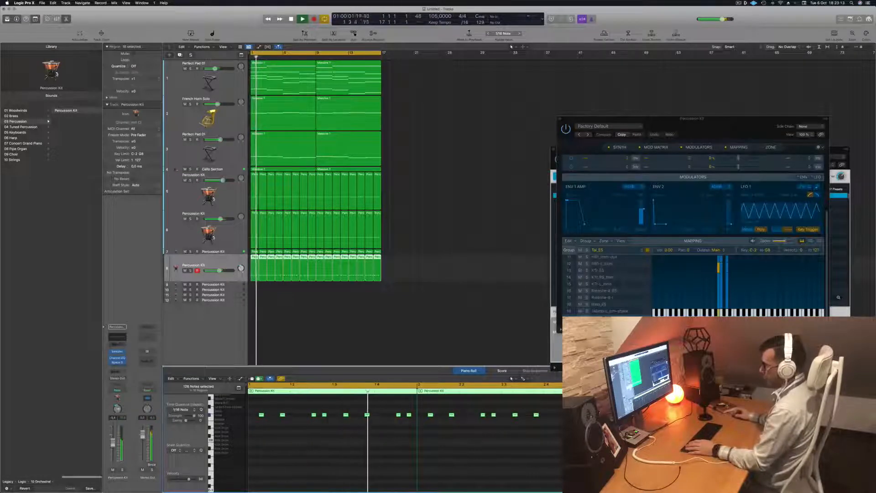
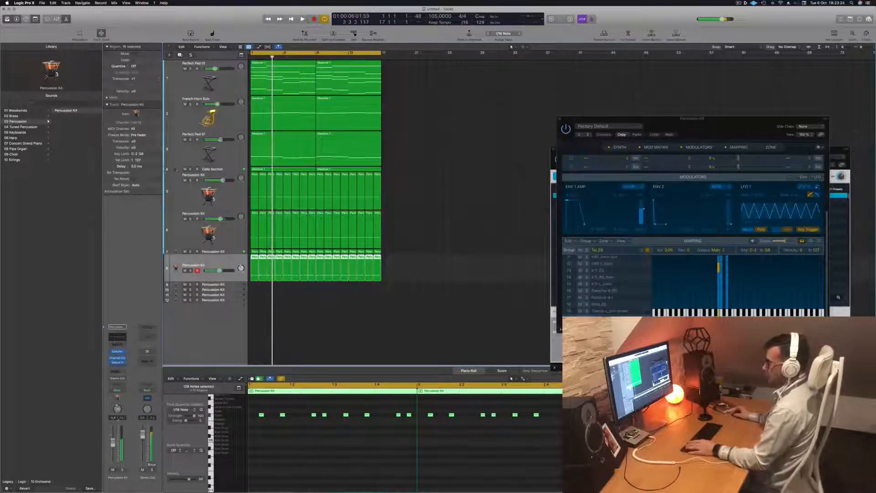
Step: Open the fourth percussion track's Sampler and place its window over the arrangement while restarting playback
key("space")
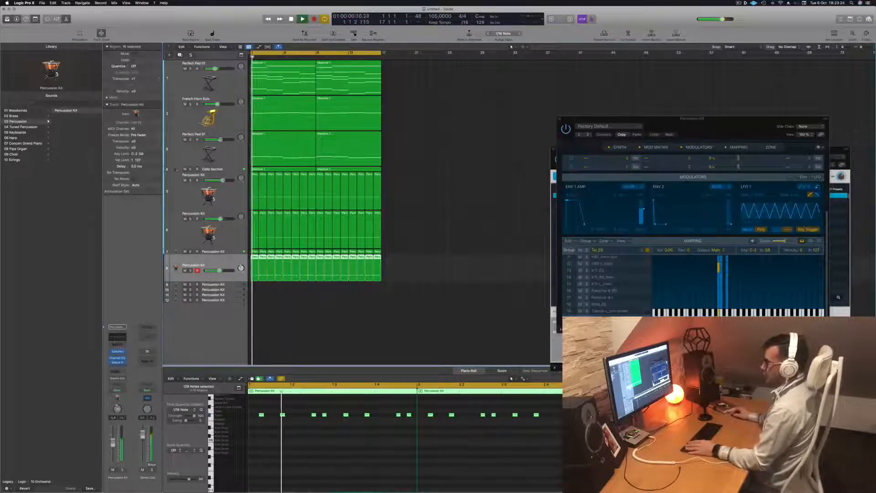
left_click(118, 352)
key("space")
key("space")
left_click_drag(428, 75, 507, 139)
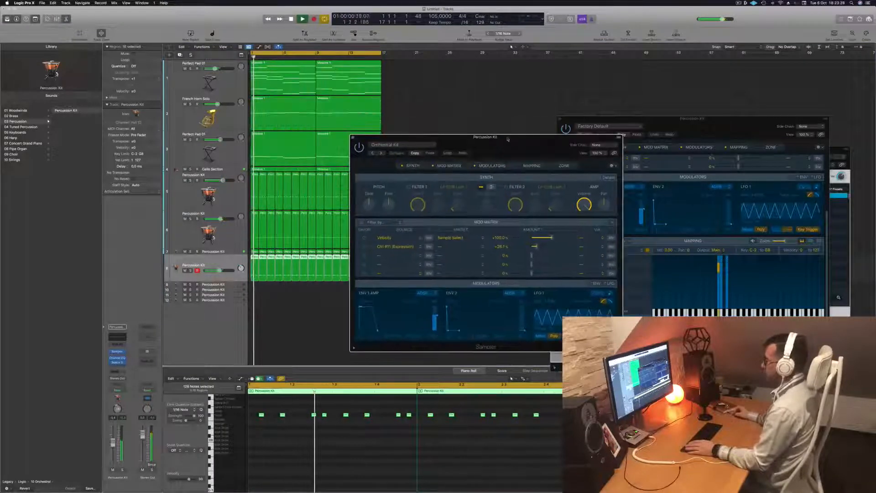
Step: Lower the coarse tuning of the Percussion Kit sampler, replay the arrangement with it, and close that sampler's window
left_click_drag(369, 204, 371, 218)
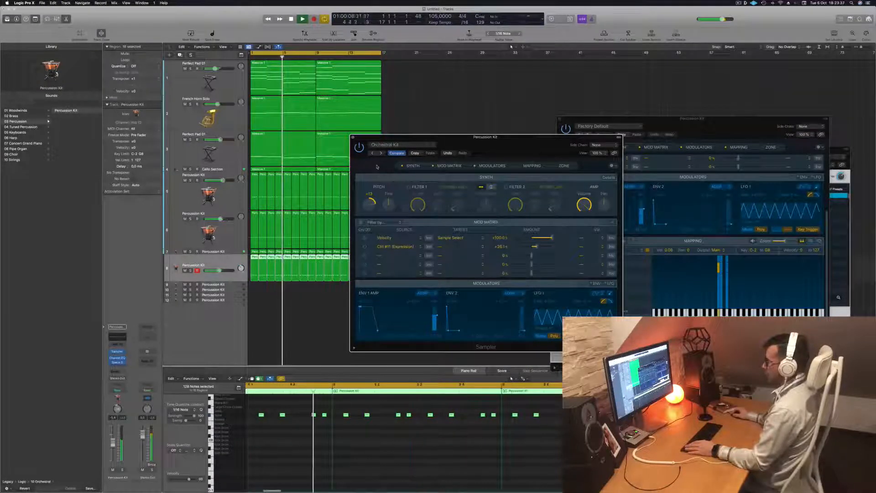
key("space")
key("space")
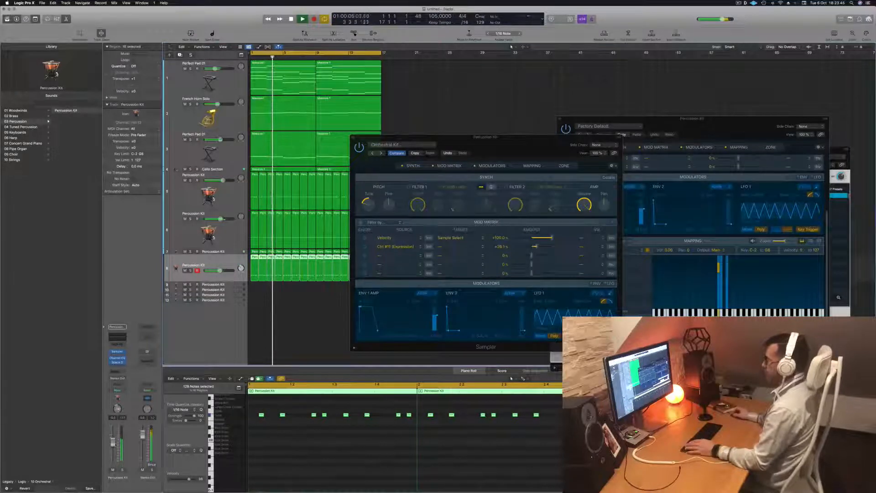
left_click_drag(354, 141, 292, 178)
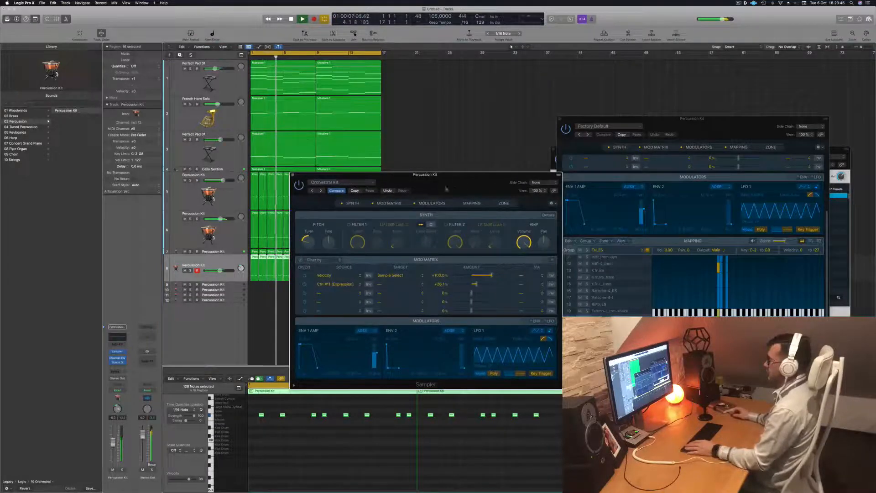
left_click(293, 175)
left_click(419, 218)
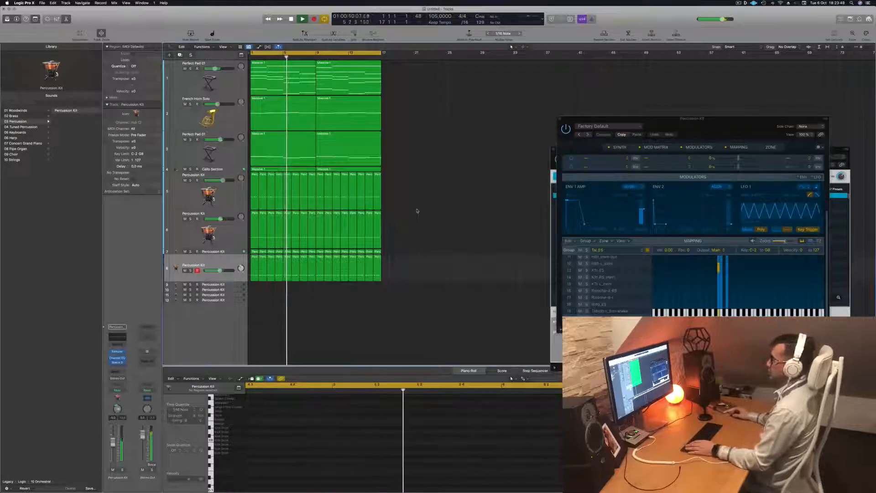
scroll(420, 214, "down", 1)
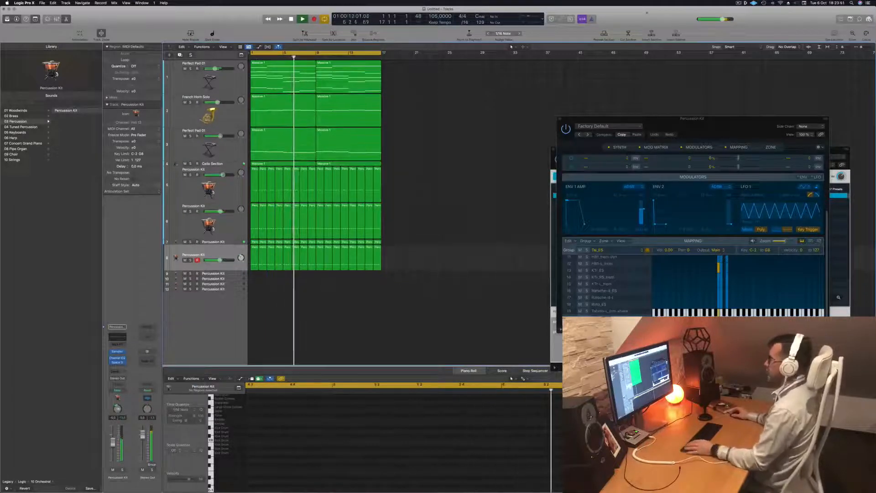
left_click(739, 3)
left_click(651, 19)
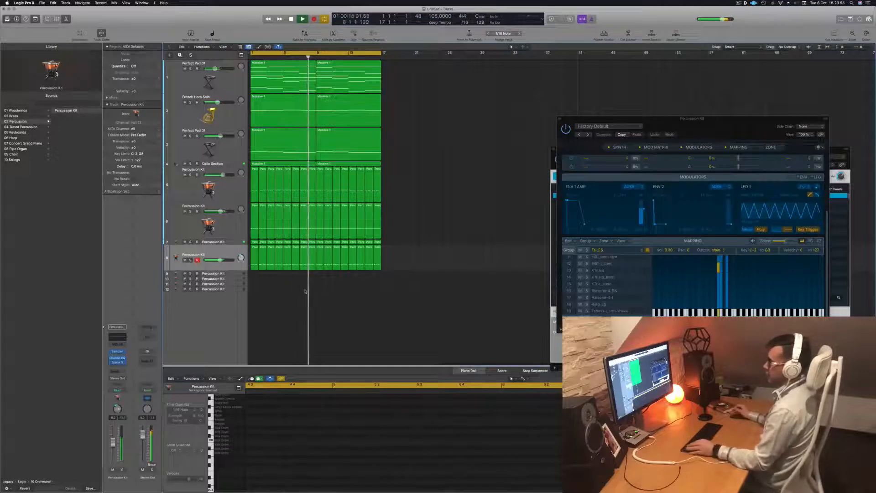
left_click(224, 254)
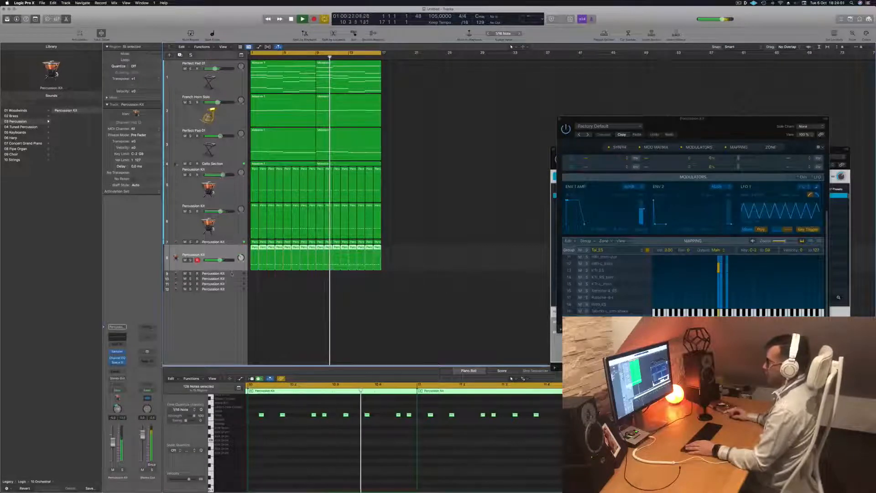
Step: Stop playback and replace the instrument on the empty ninth Percussion Kit track with Drum Machine Designer
left_click(231, 274)
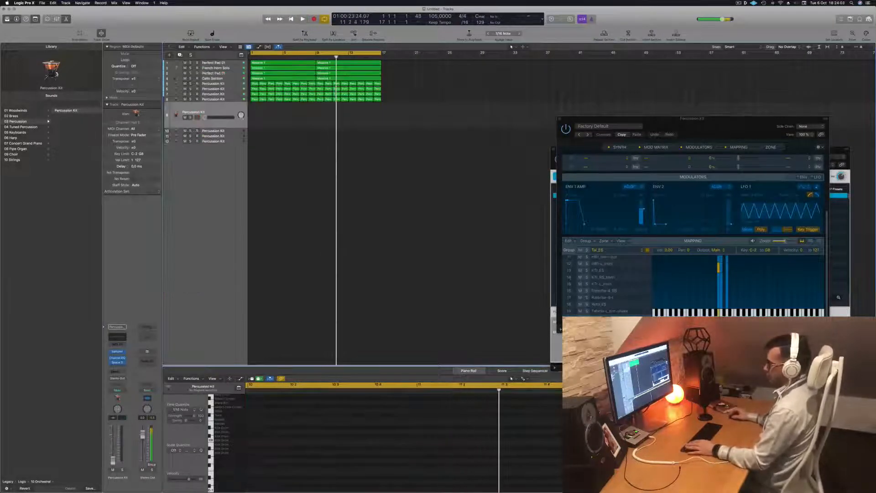
key("space")
left_click(124, 391)
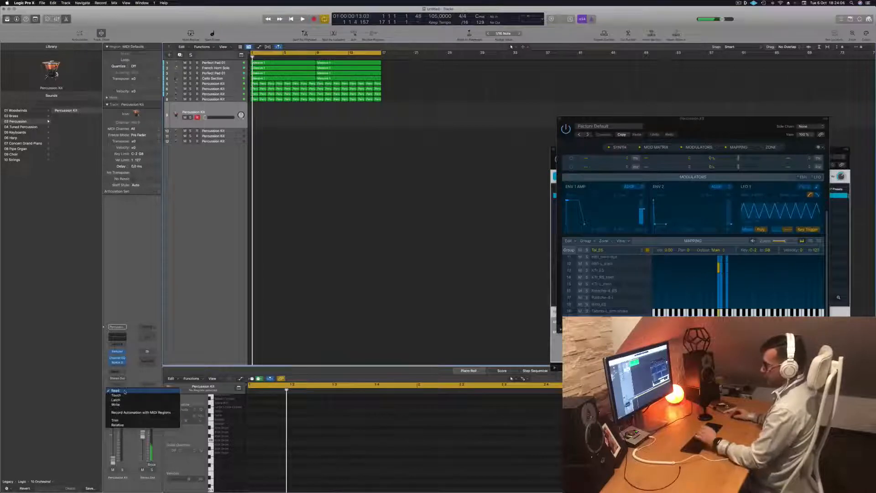
left_click(124, 391)
left_click(120, 352)
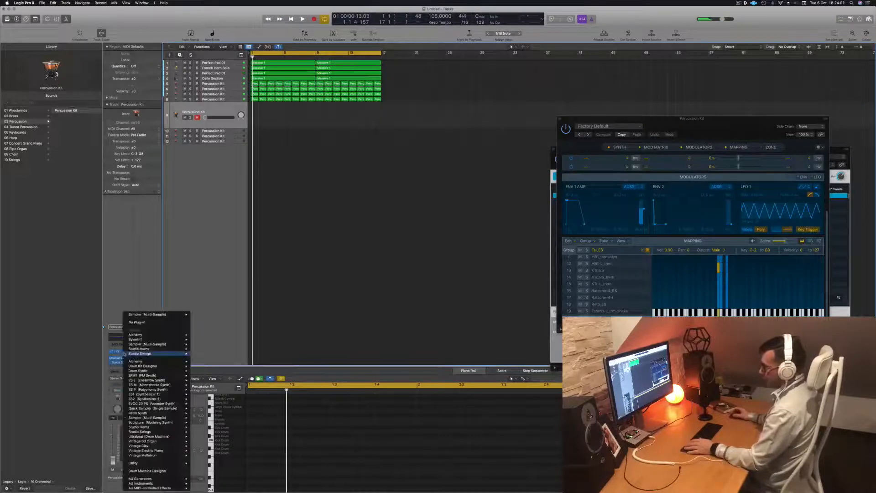
left_click(160, 471)
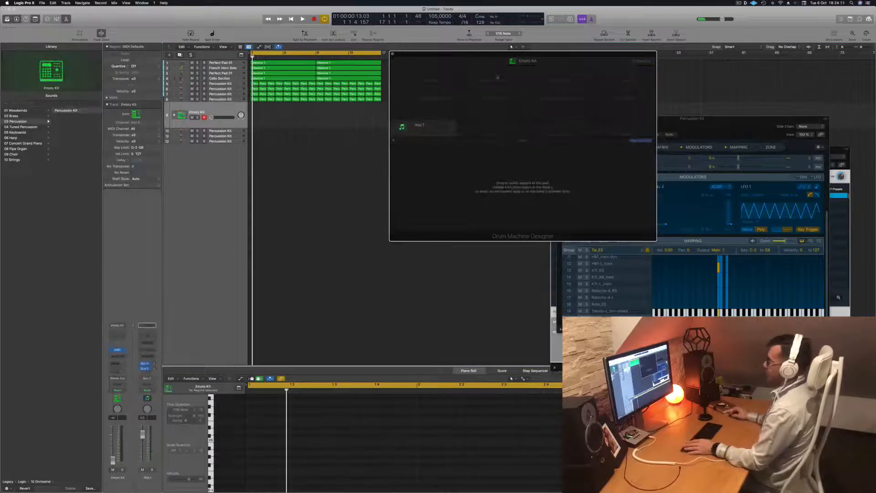
Step: Browse the Electronic Drum Kit patches for the Empty Kit track, trying Twilight Drive and loading Topaz
left_click(208, 111)
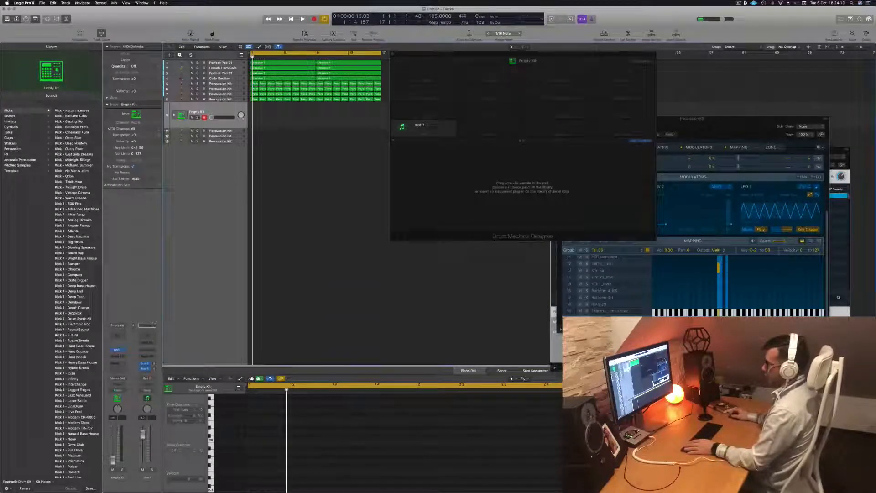
left_click(228, 99)
left_click(228, 126)
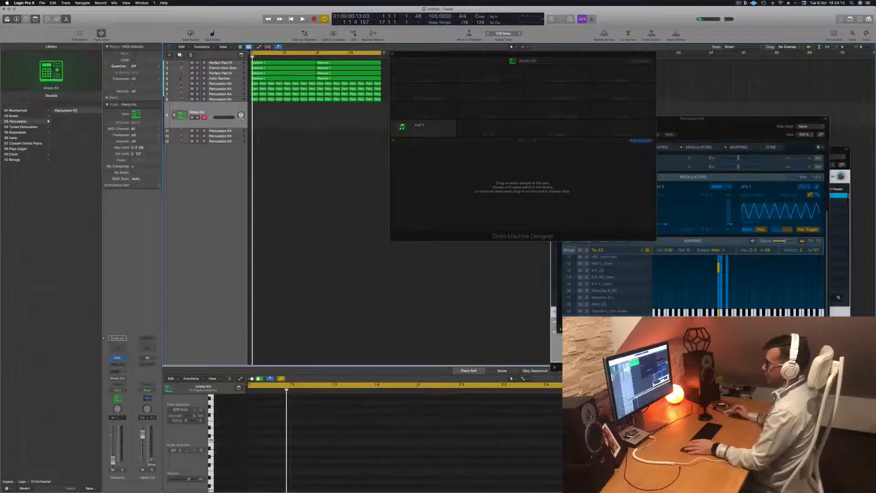
scroll(66, 259, "down", 10)
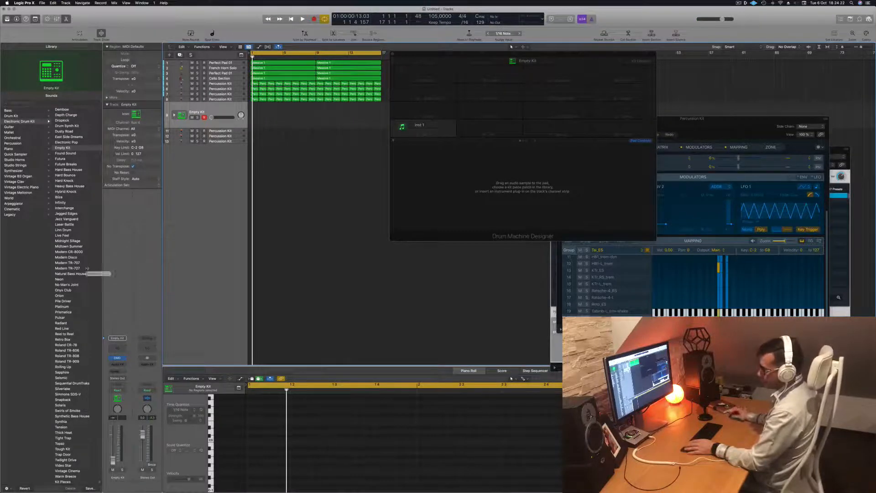
scroll(88, 299, "down", 1)
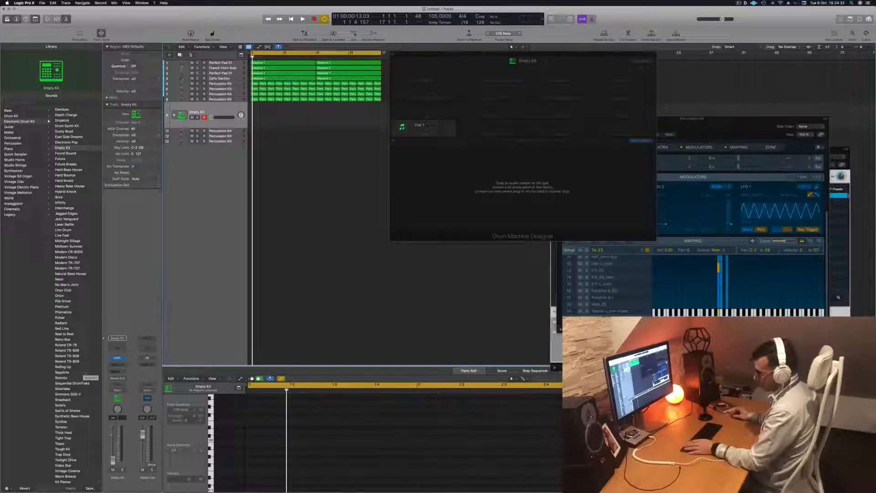
left_click(69, 460)
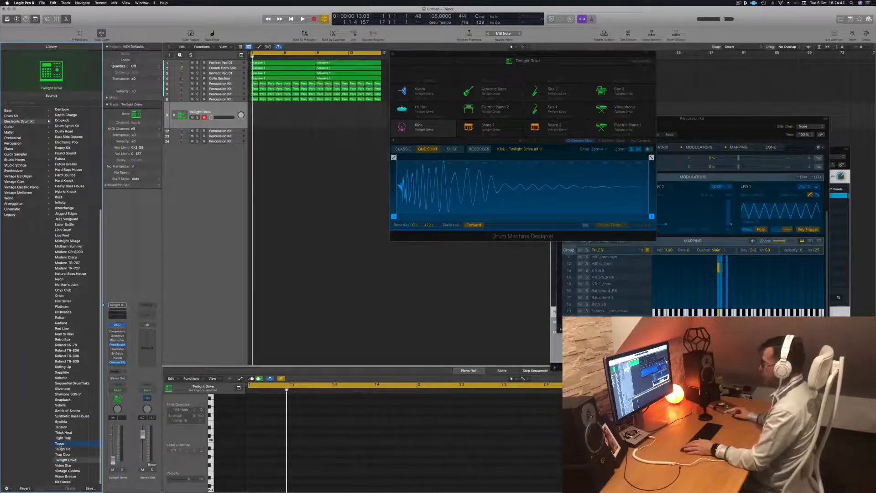
left_click(60, 445)
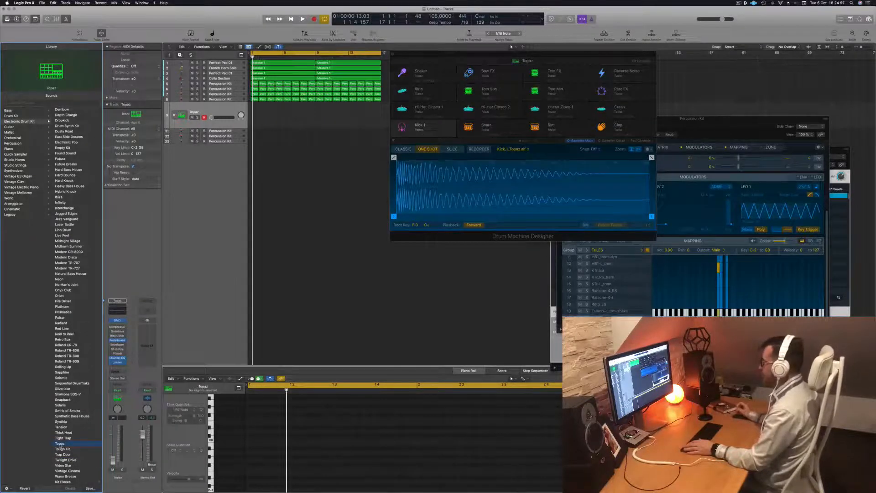
Step: Raise the Topaz track's volume and audition its Tom Sub, Tom Mid and Tom FX pads, ending on Tom Sub
left_click(472, 92)
left_click(469, 91)
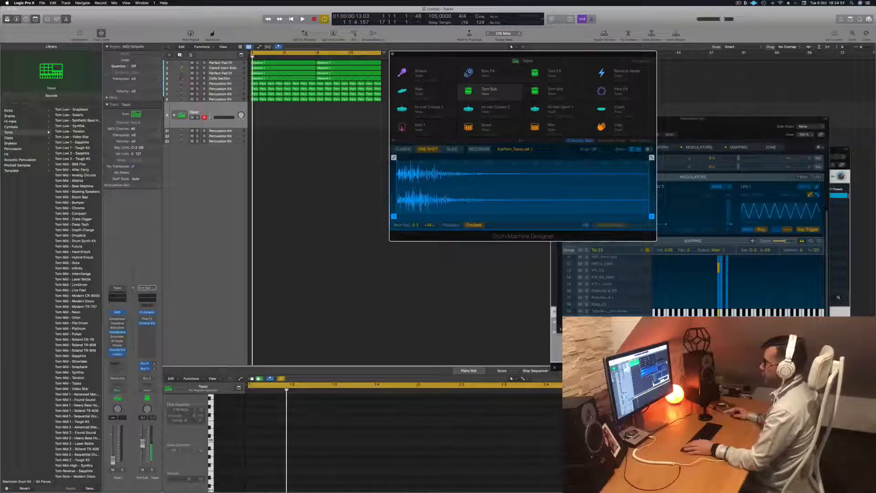
left_click_drag(211, 117, 258, 118)
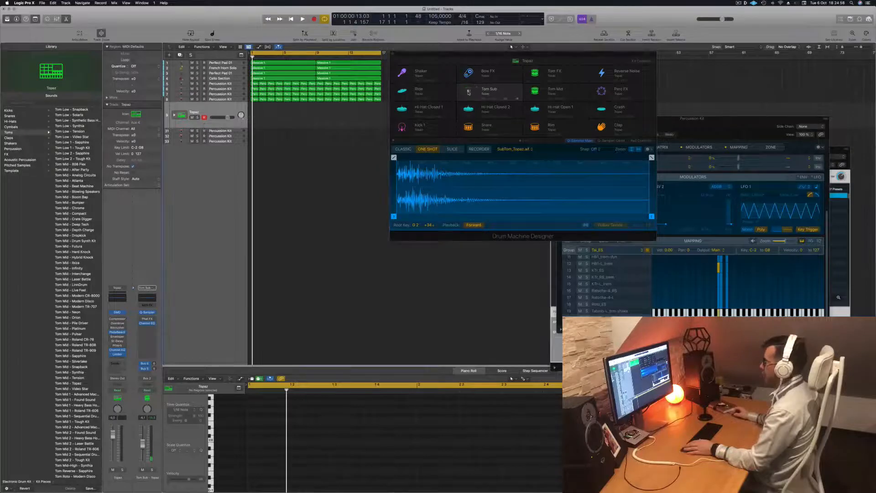
left_click(468, 91)
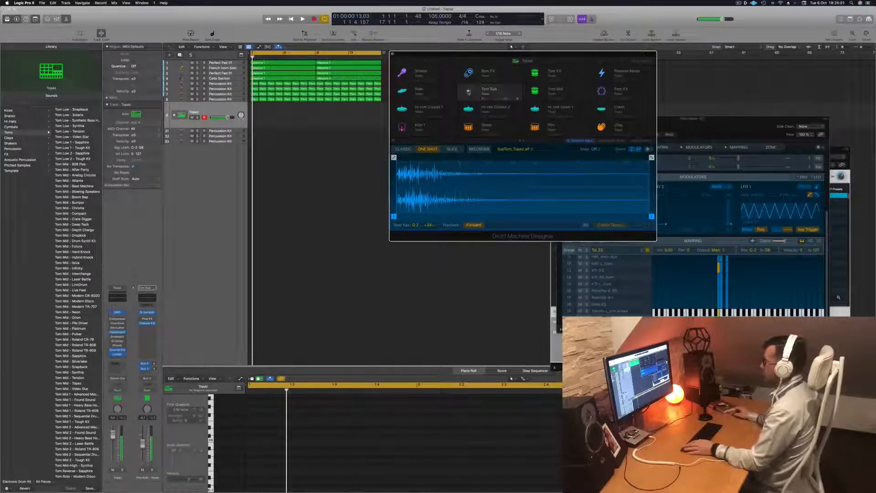
left_click(535, 91)
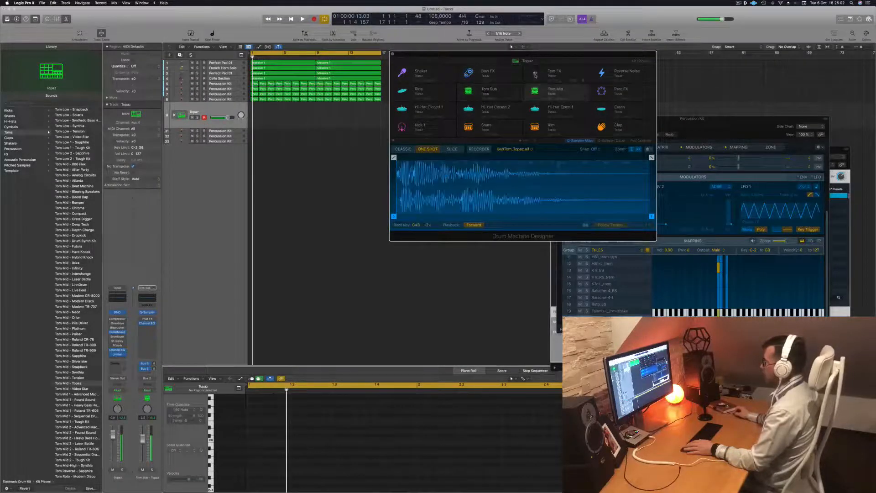
left_click(536, 74)
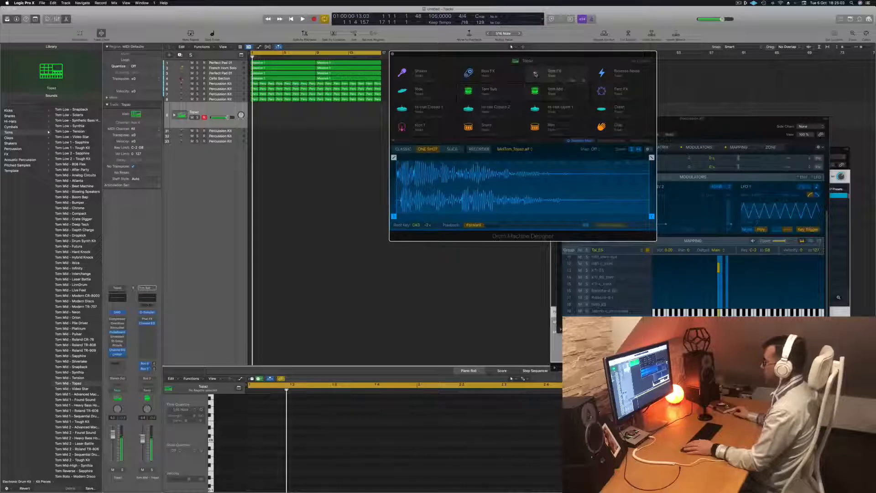
left_click(469, 91)
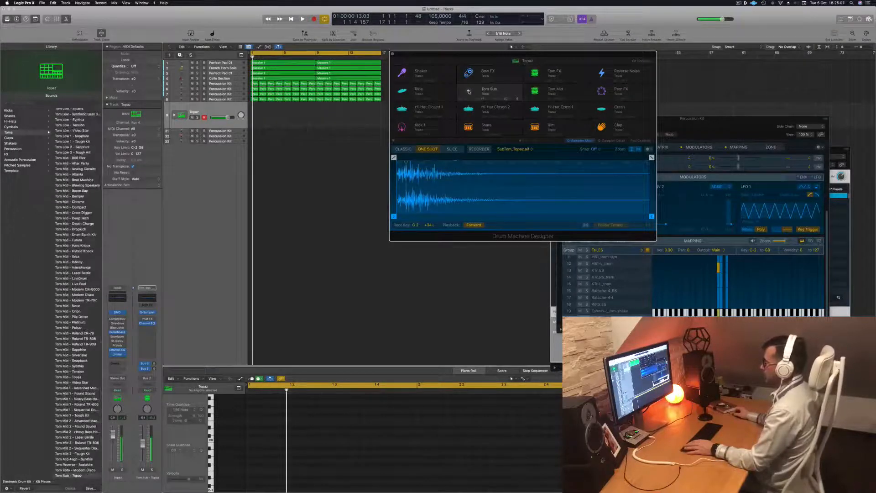
Step: Start playback and copy the first Percussion Kit region from track 8 to the start of the Topaz track
key("space")
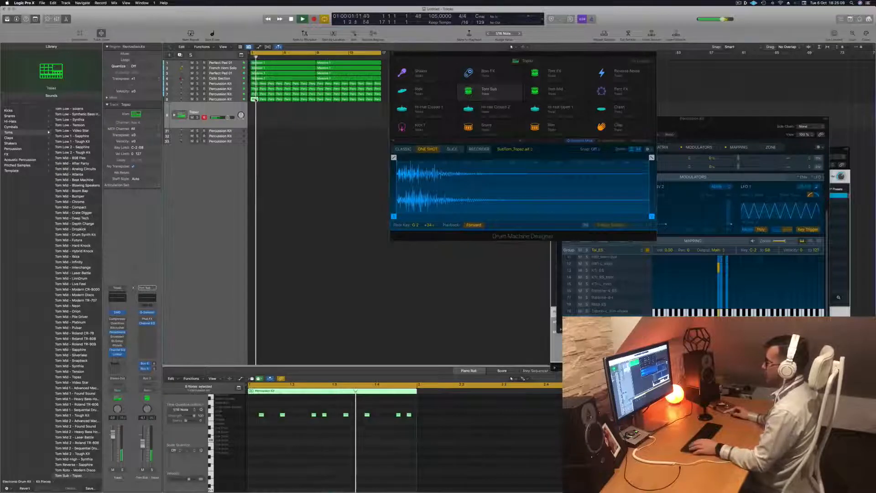
left_click_drag(255, 99, 254, 115)
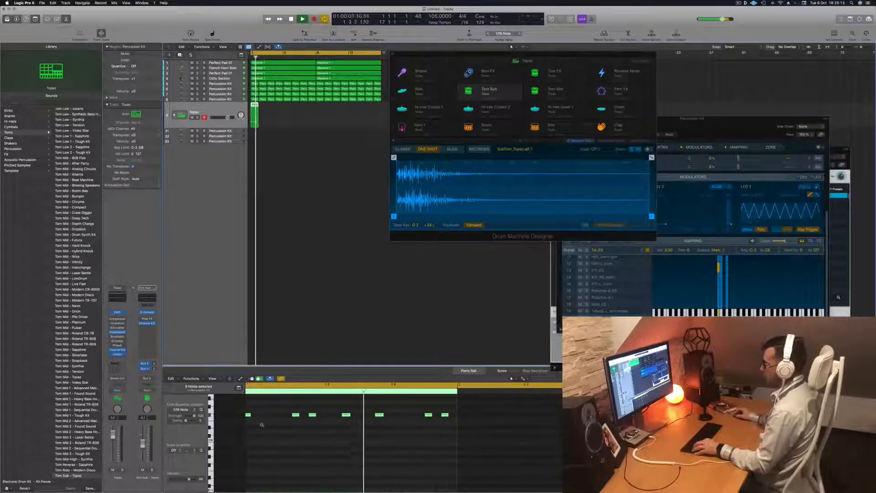
scroll(262, 425, "left", 3)
scroll(262, 425, "up", 5)
left_click(269, 445)
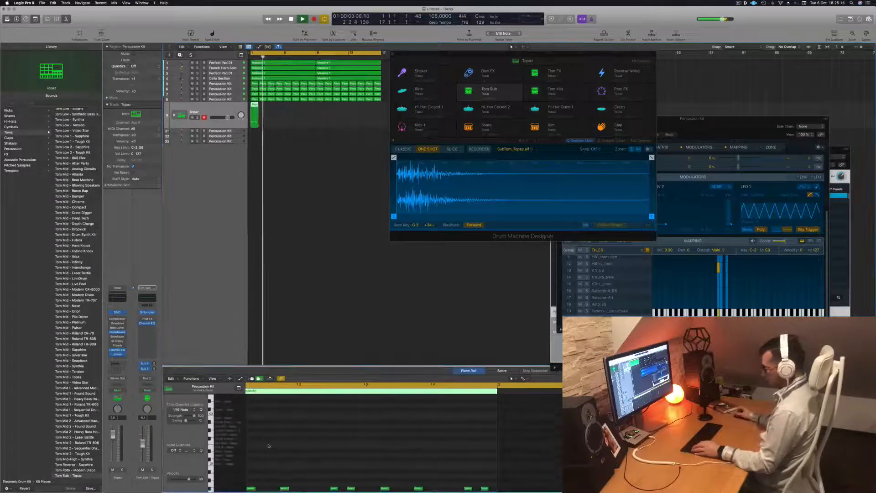
Step: Select all notes in the copied Topaz region and transpose them up semitone by semitone into the tom pad range
key("super+a")
key("alt+Up")
key("alt+Up")
key("alt+Up")
key("alt+Up")
key("alt+Up")
key("alt+Up")
key("alt+Up")
key("alt+Up")
key("alt+Up")
key("alt+Up")
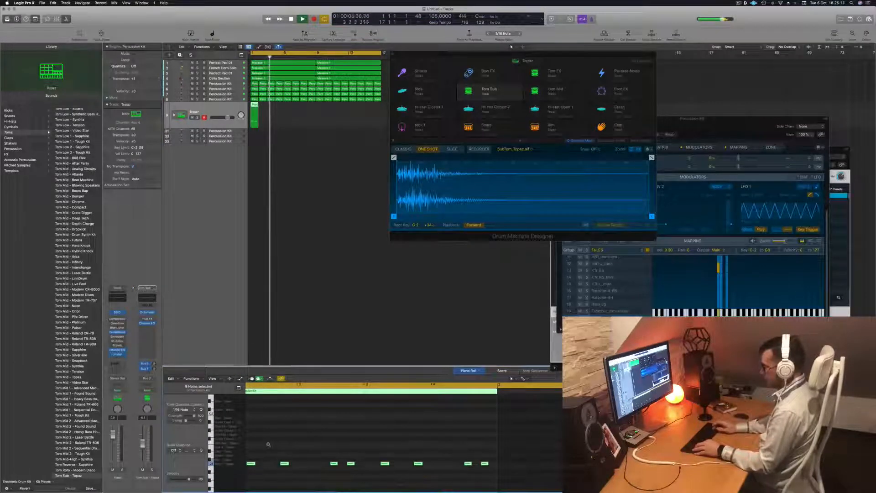
key("alt+Up")
key("alt+Up")
key("alt+Up")
key("alt+Up")
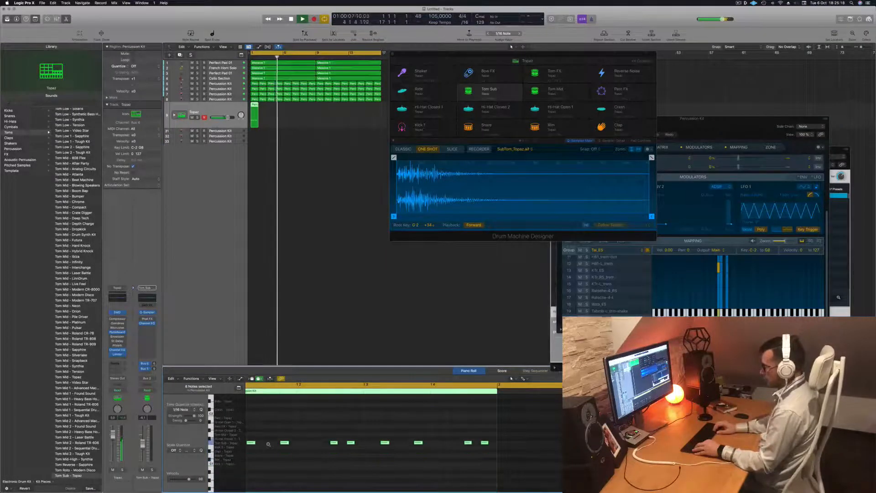
key("alt+Up")
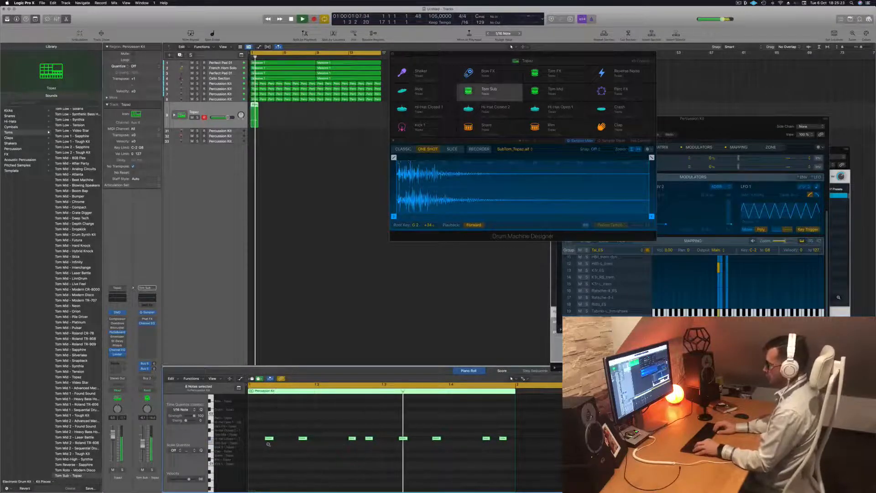
Step: Try the selected notes on neighbouring drum pads by shifting them up two semitones and back down during playback
key("alt+Up")
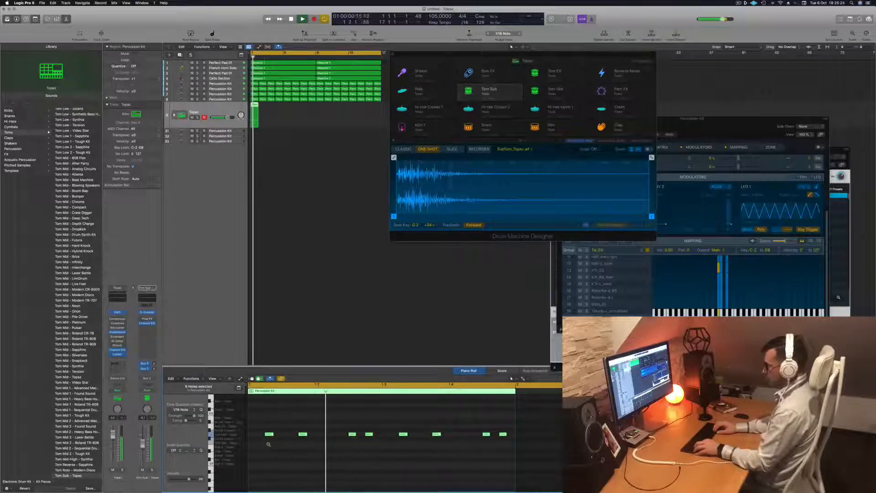
key("alt+Up")
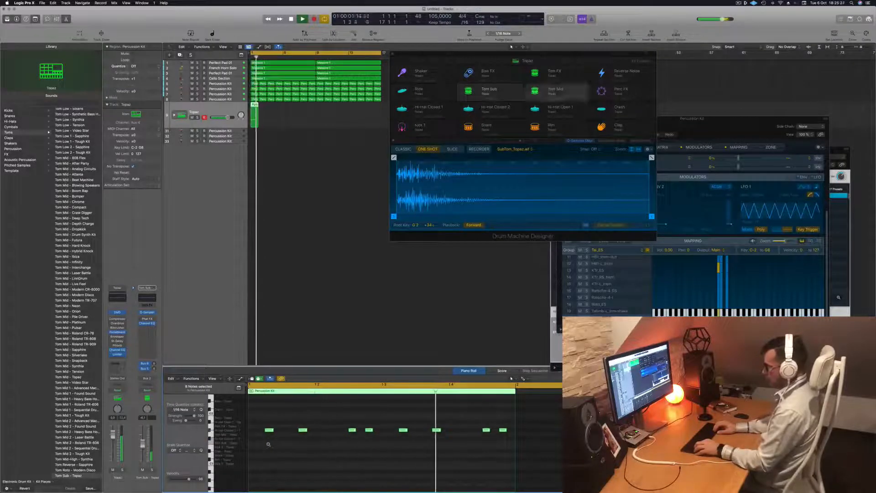
key("alt+Down")
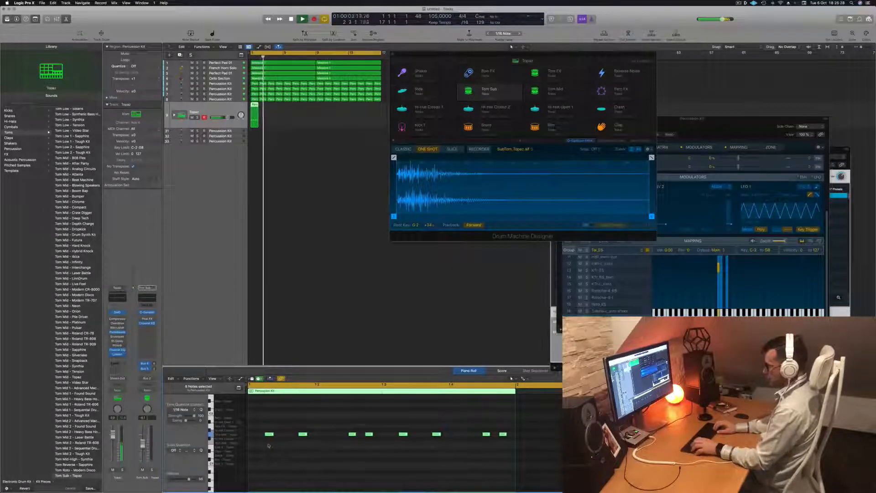
key("alt+Down")
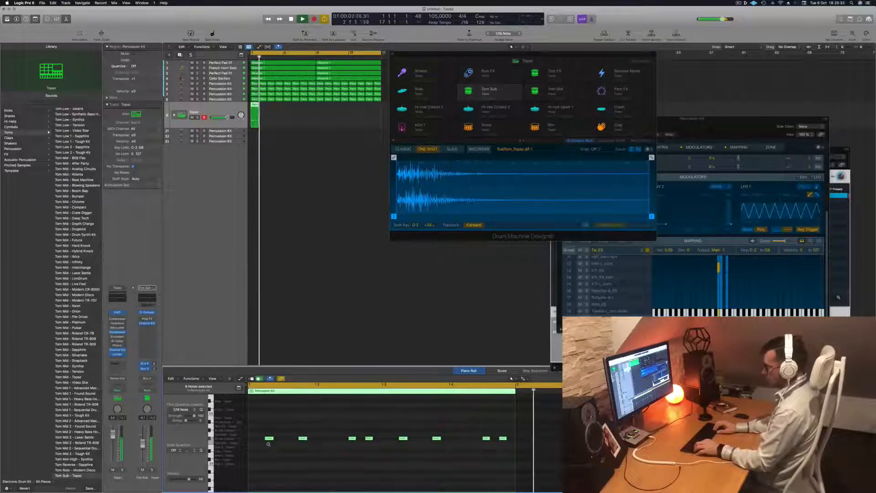
key("Return")
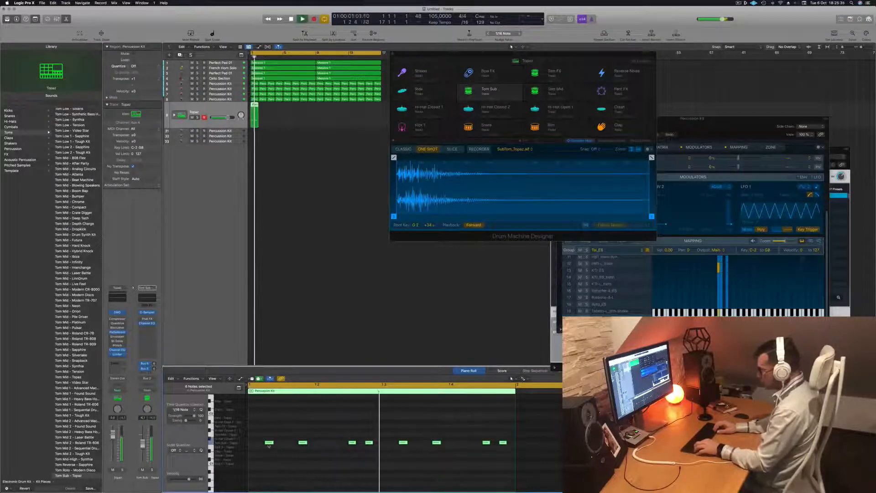
key("Return")
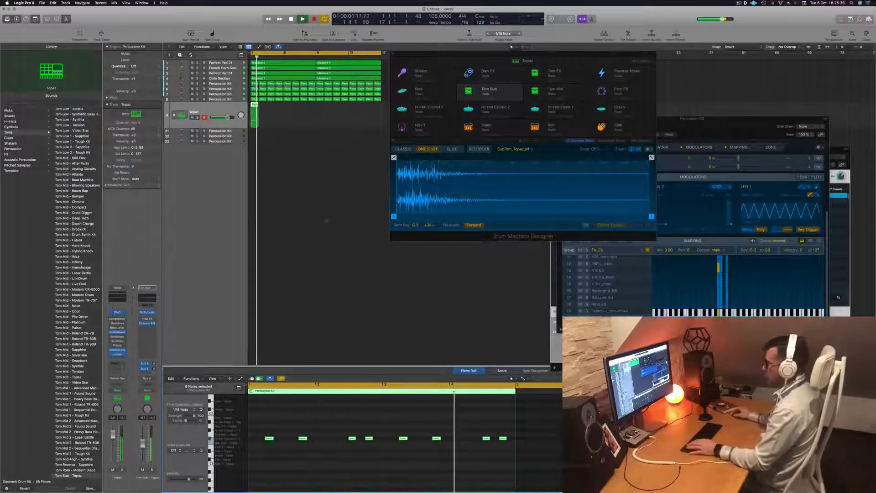
Step: Delete the fourth note and the second-to-last note of the Topaz region, restarting playback to hear the thinned rhythm
key("Return")
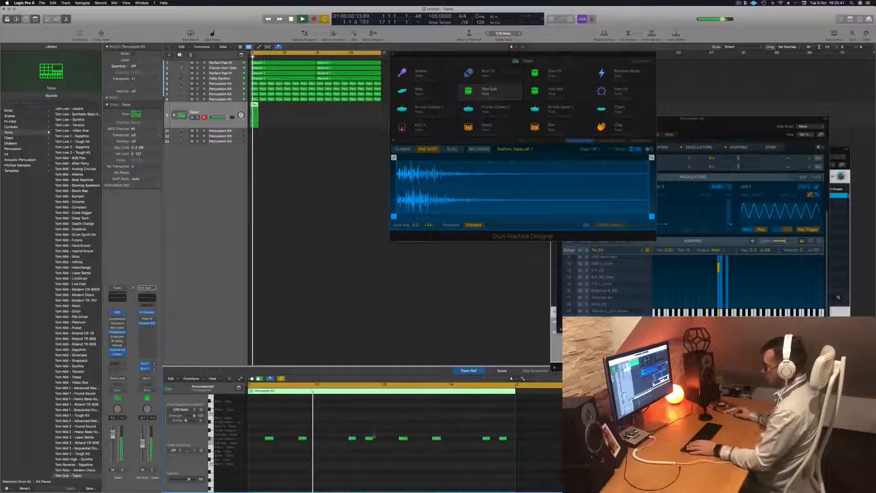
left_click(369, 438)
key("Return")
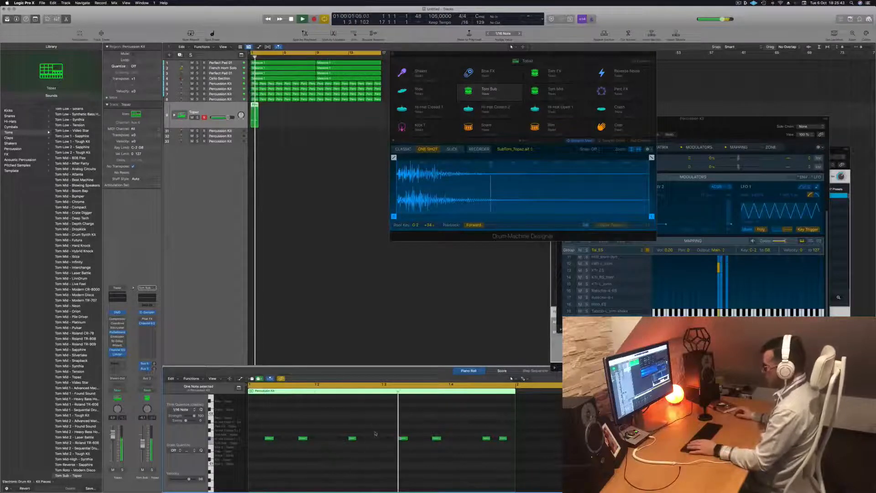
left_click_drag(476, 426, 486, 448)
key("Return")
key("Delete")
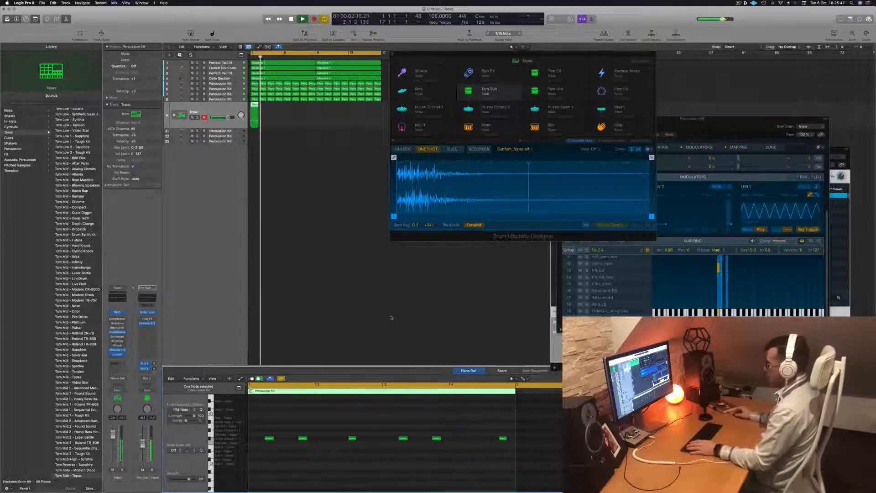
key("Return")
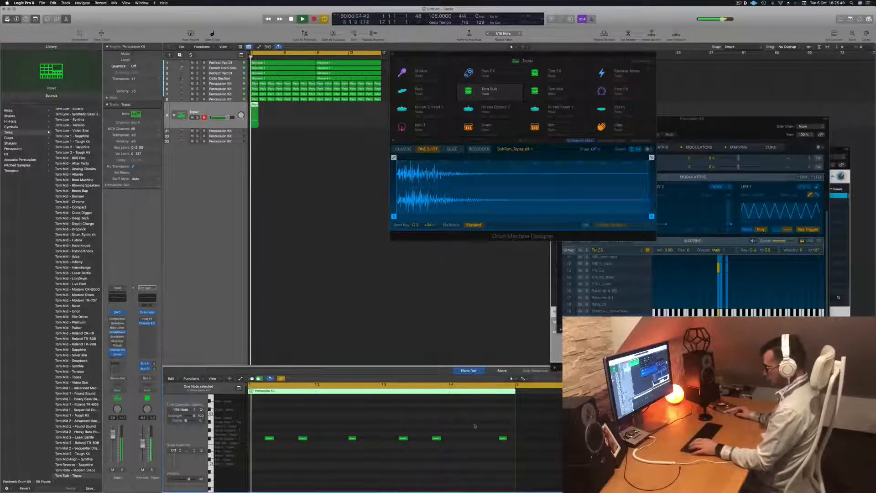
Step: Restore the second-to-last note and delete the last note of the Topaz region instead
key("super+z")
key("space")
key("space")
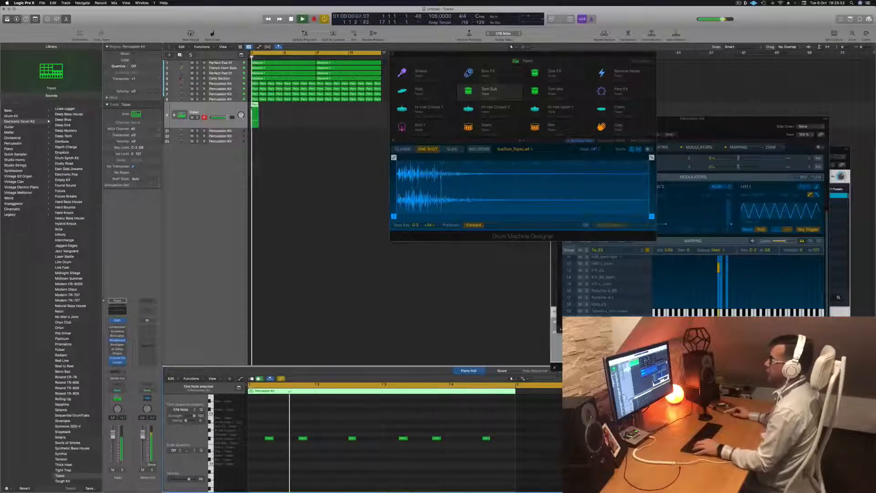
Step: Copy the edited Topaz region right behind the original and nudge the copy to start at bar 2
left_click_drag(257, 110, 265, 108)
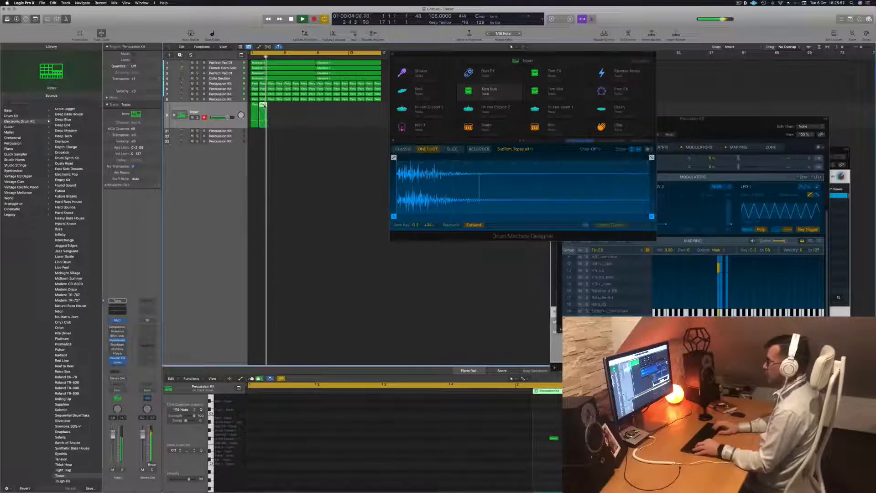
key("alt+Left")
key("space")
key("space")
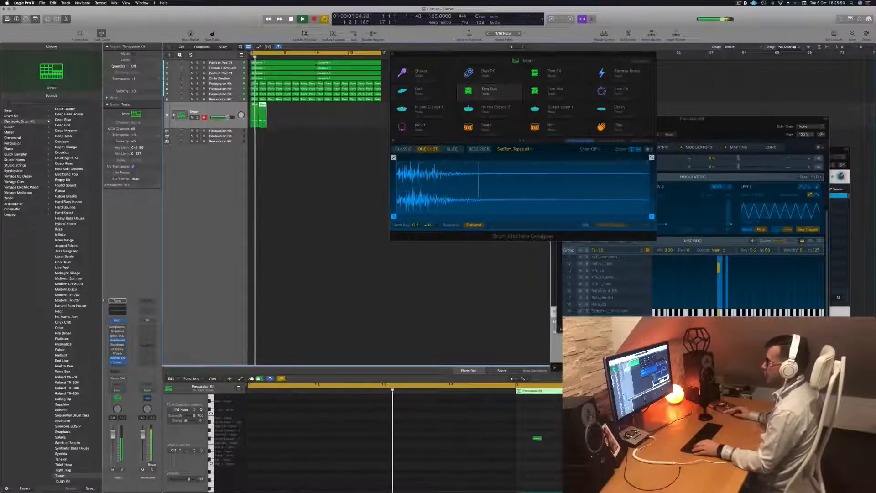
Step: Expand the Topaz track stack, move both regions to the Tom Mid track and select all their notes
left_click(173, 115)
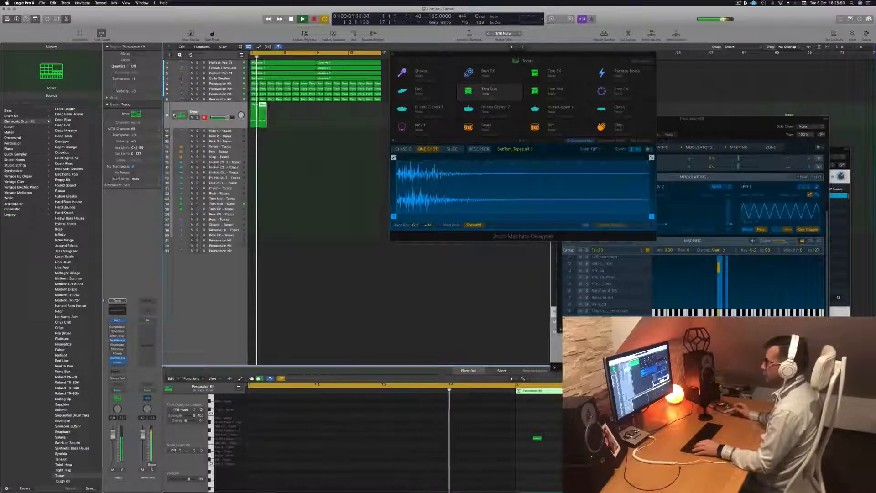
left_click(293, 115)
left_click_drag(264, 118, 253, 199)
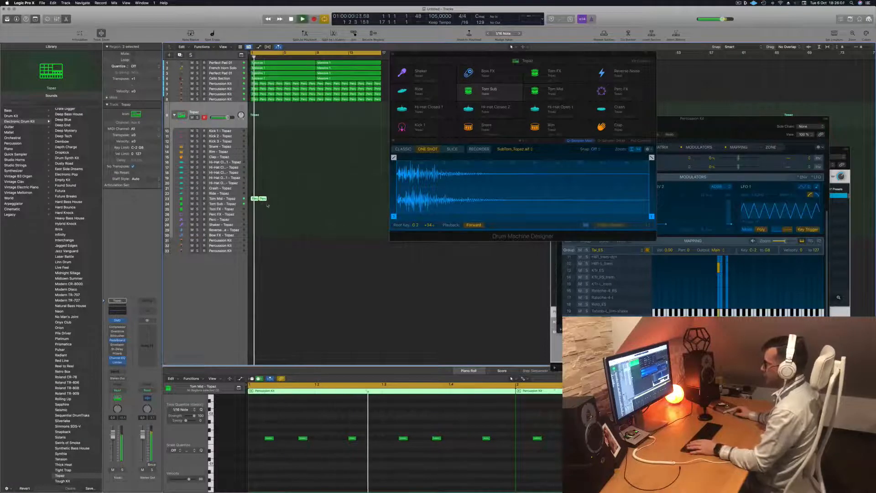
left_click(315, 431)
key("super+a")
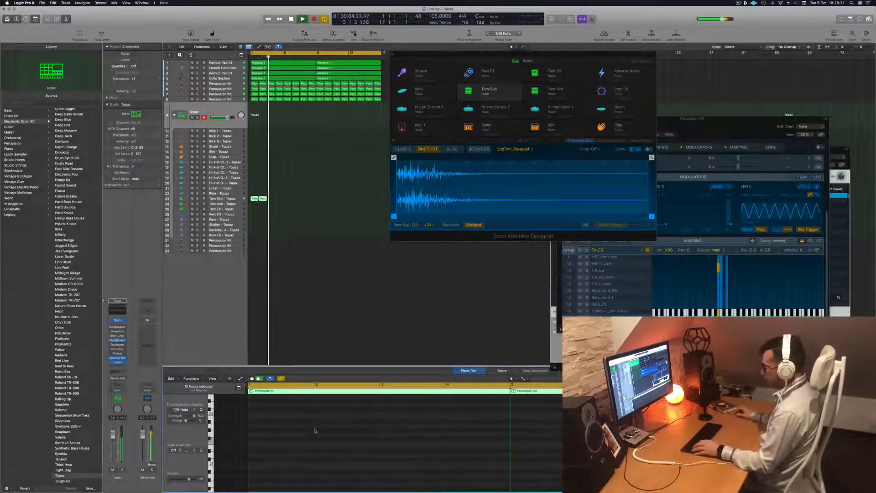
scroll(333, 457, "up", 3)
scroll(334, 455, "down", 5)
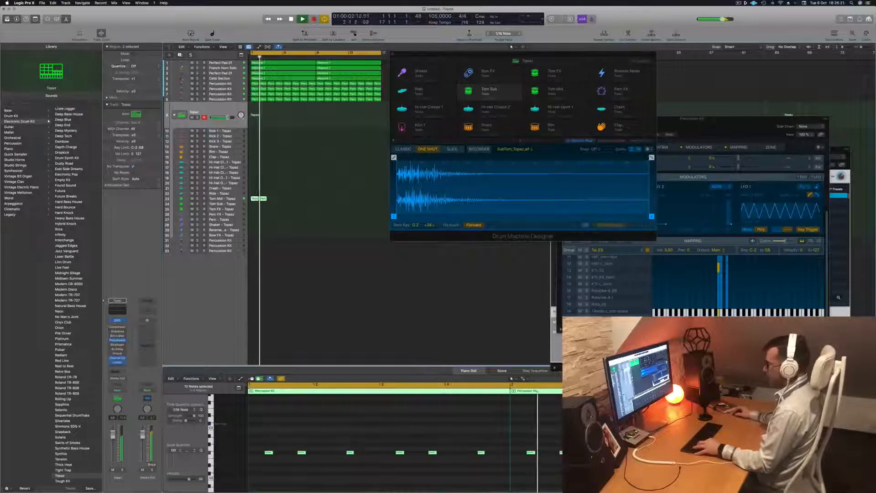
Step: Move both regions from Tom Mid to the Tom Sub track and solo that track briefly during playback
left_click_drag(254, 199, 265, 189)
key("space")
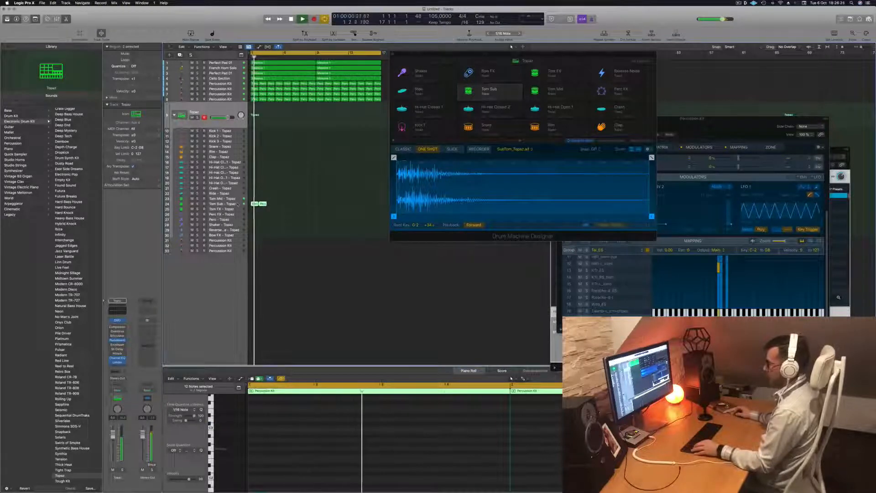
left_click(220, 203)
left_click(198, 196)
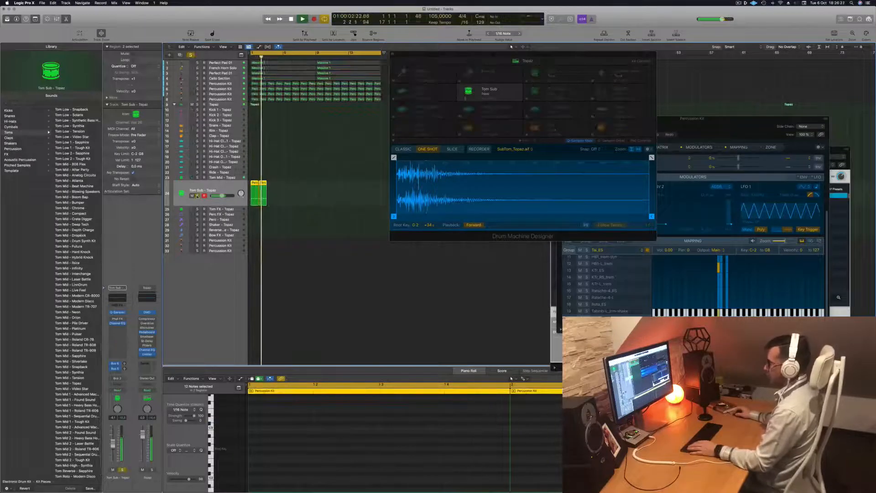
left_click(197, 196)
key("Return")
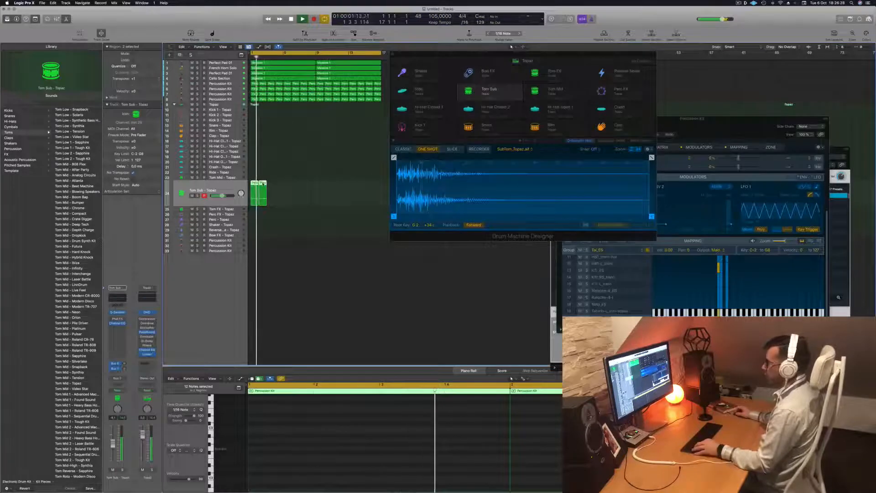
Step: Repeat the Tom Sub regions until they fill all 16 bars, moving the Drum Machine Designer window aside
left_click_drag(262, 184, 288, 188)
left_click_drag(448, 57, 647, 103)
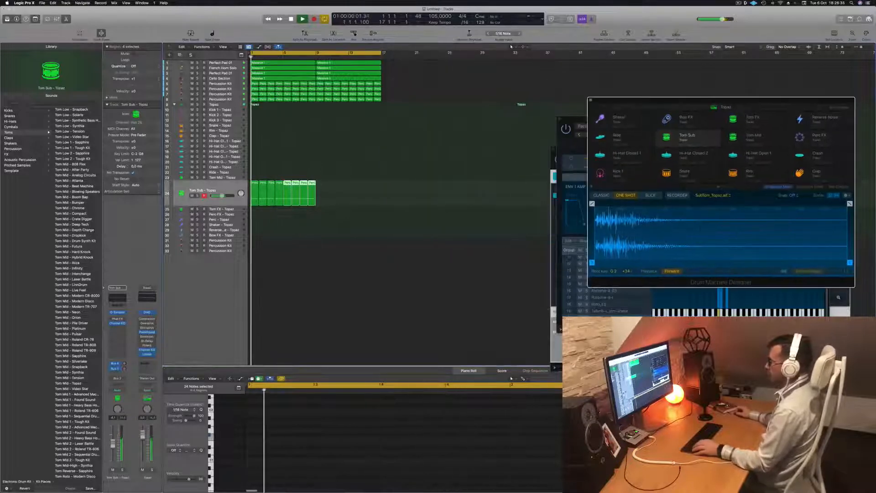
key("Return")
left_click_drag(268, 182, 333, 184)
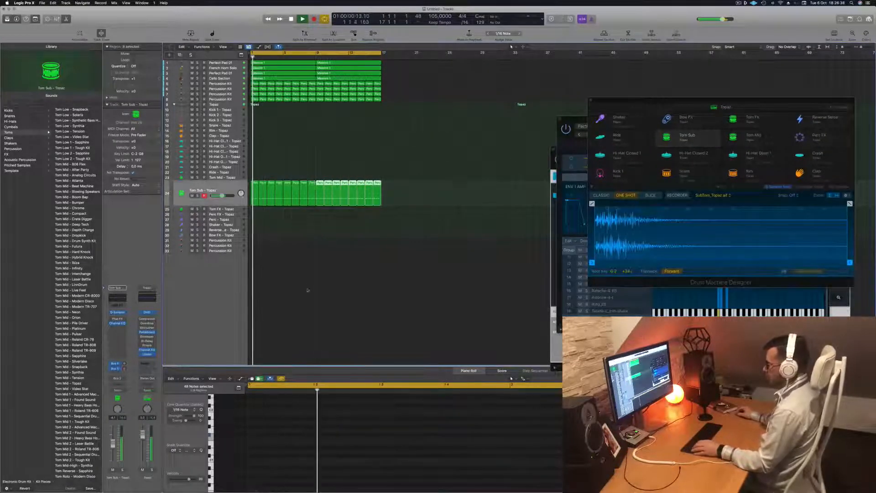
Step: Transpose the notes of all Tom Sub regions up one octave and check the track briefly in solo
left_click(230, 192)
left_click(323, 449)
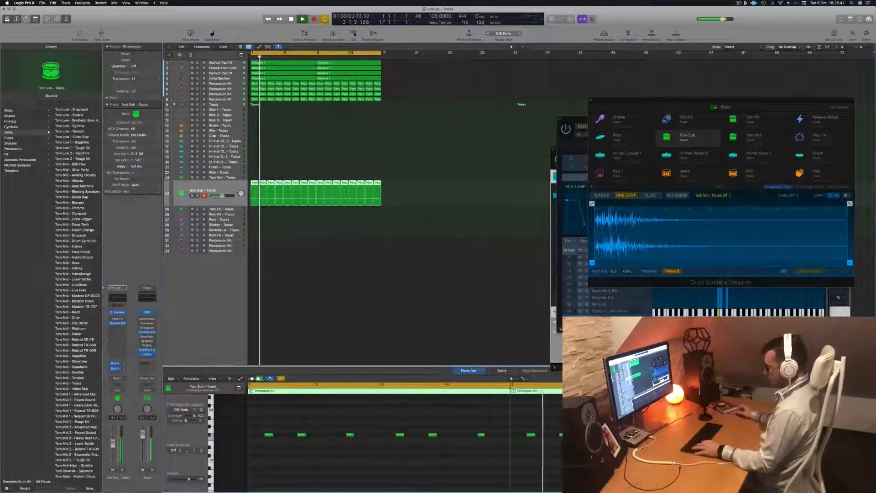
key("alt+shift+Up")
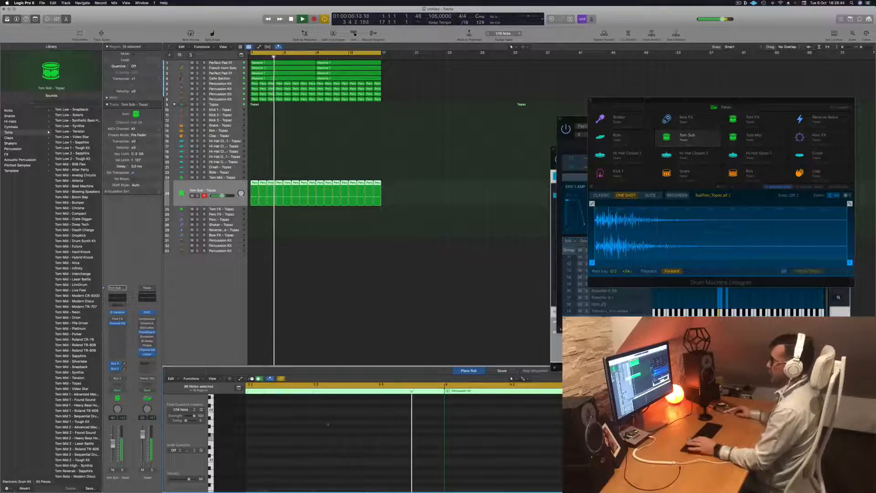
left_click_drag(650, 104, 690, 89)
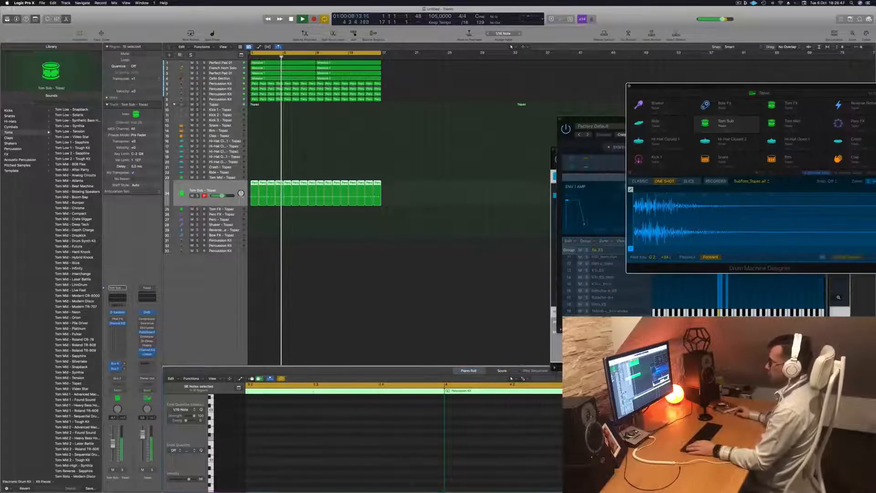
left_click(197, 195)
left_click(198, 196)
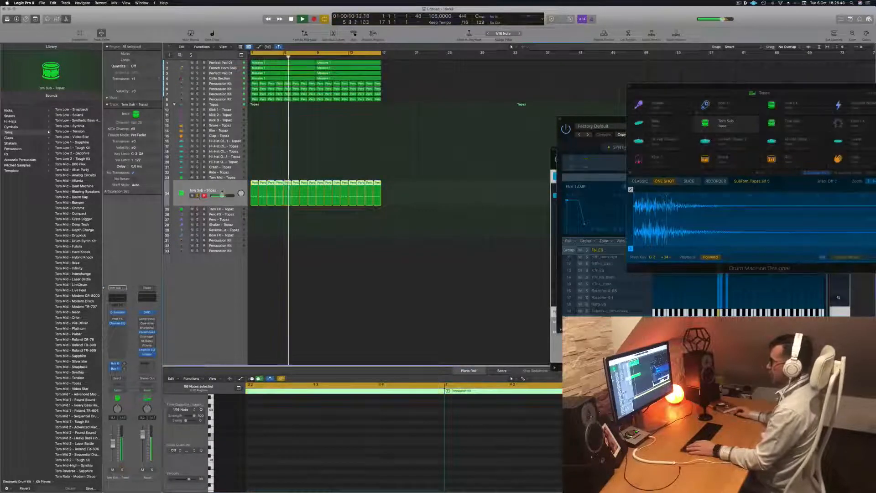
scroll(288, 192, "down", 3)
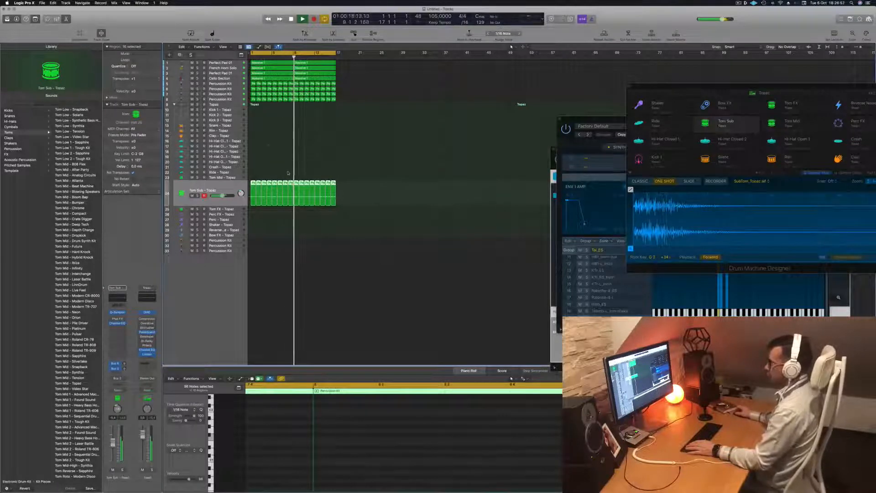
Step: Compare the Percussion Kit patterns and copy the first region of track 6 to the start of the Snare - Topaz track
left_click(269, 147)
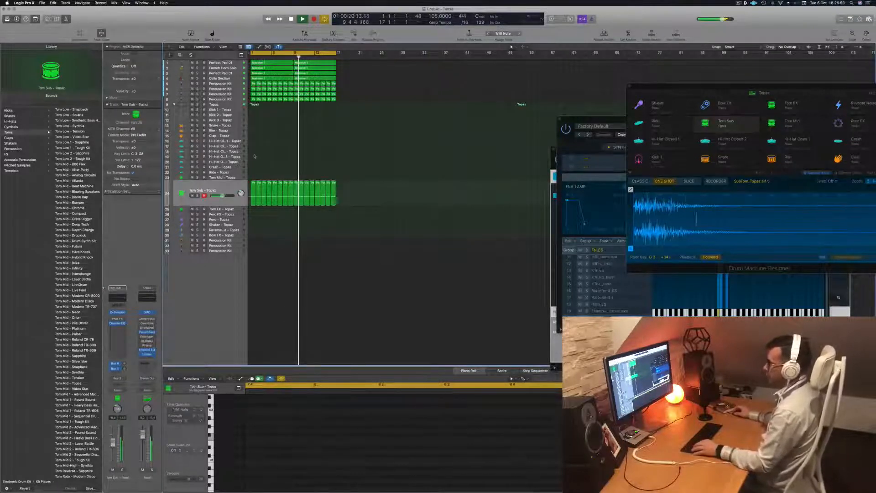
left_click(254, 99)
left_click(254, 84)
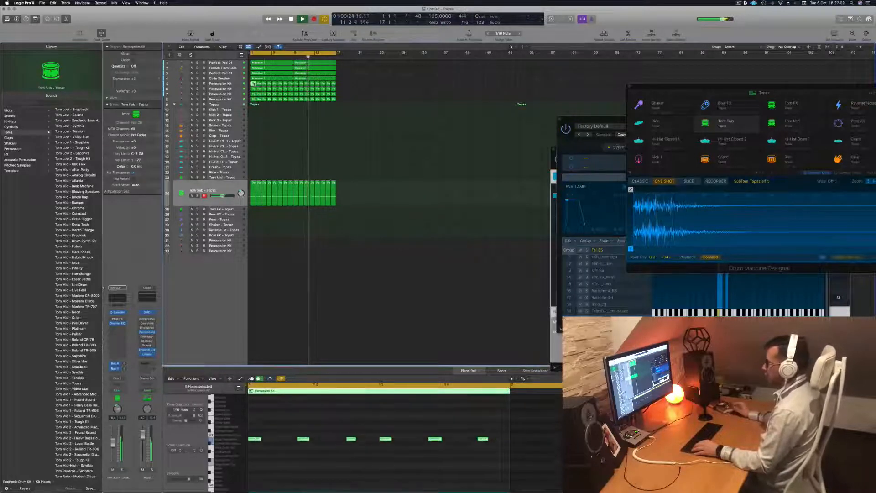
left_click(254, 89)
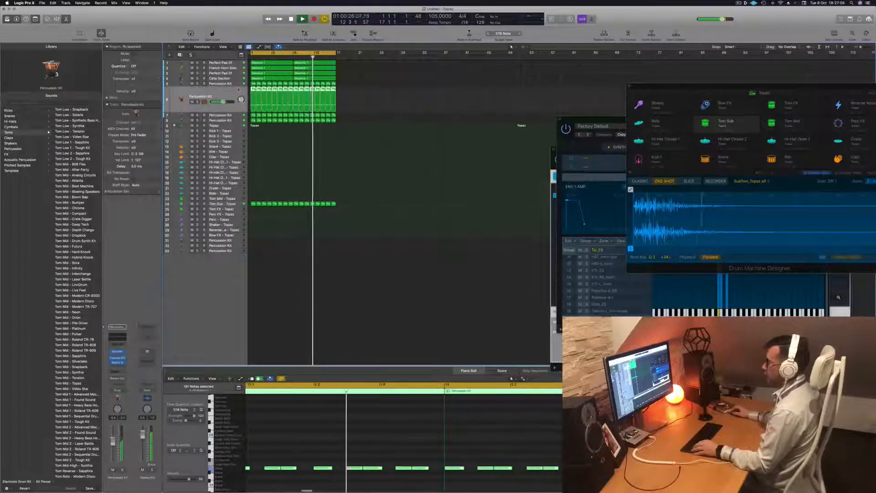
left_click(364, 122)
left_click_drag(252, 89, 253, 145)
key("space")
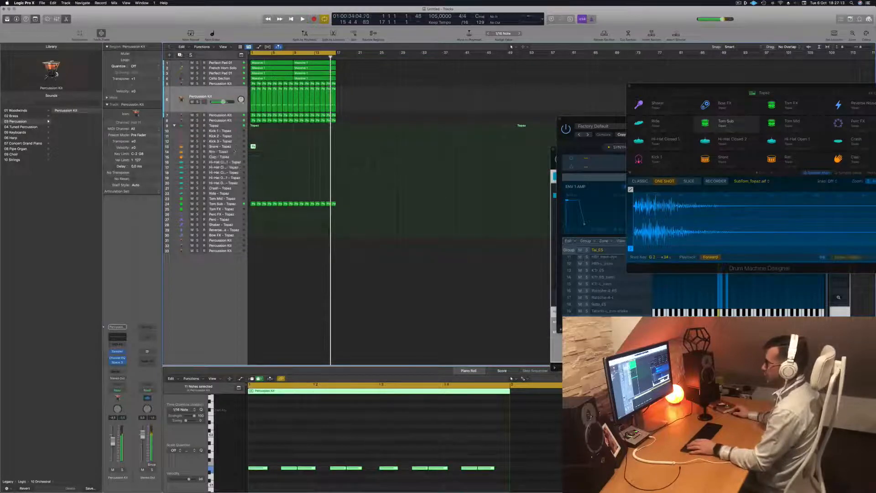
key("space")
key("space")
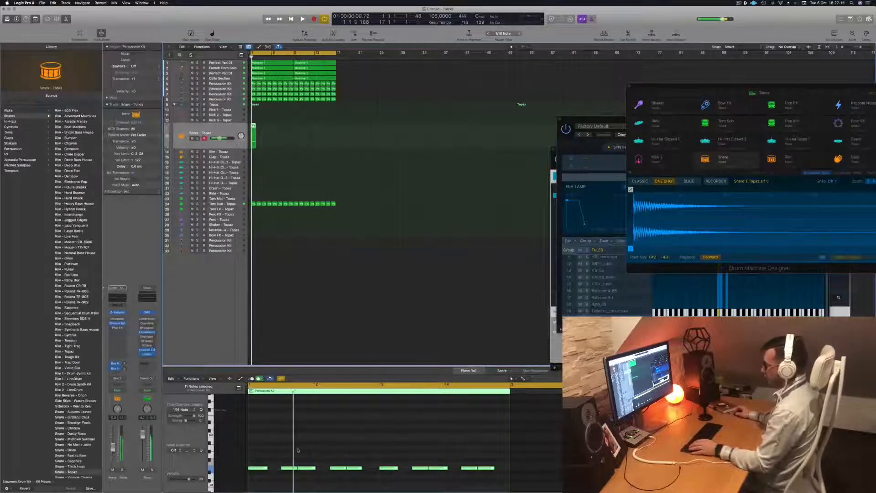
Step: Select all notes in the copied Snare region, transpose them up 14 semitones and play the result back
left_click(299, 450)
key("super+a")
key("alt+Up")
key("alt+Up")
key("alt+Up")
key("alt+Up")
key("alt+Up")
key("alt+Up")
key("alt+Up")
key("alt+Up")
key("alt+Up")
key("alt+Up")
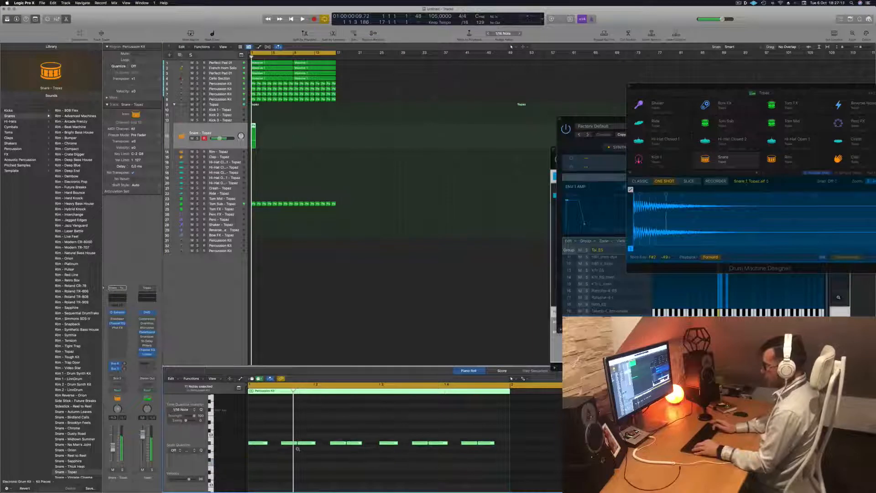
key("alt+Up")
key("alt+Up")
key("alt+Up")
key("alt+Up")
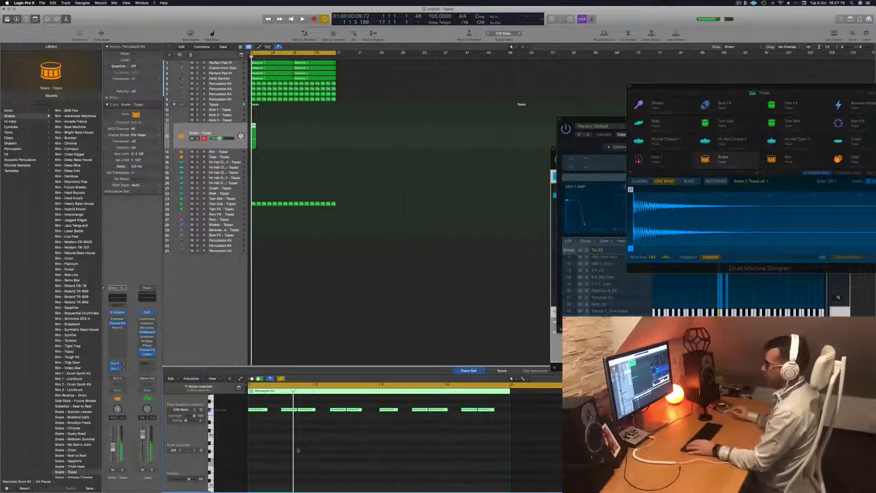
key("space")
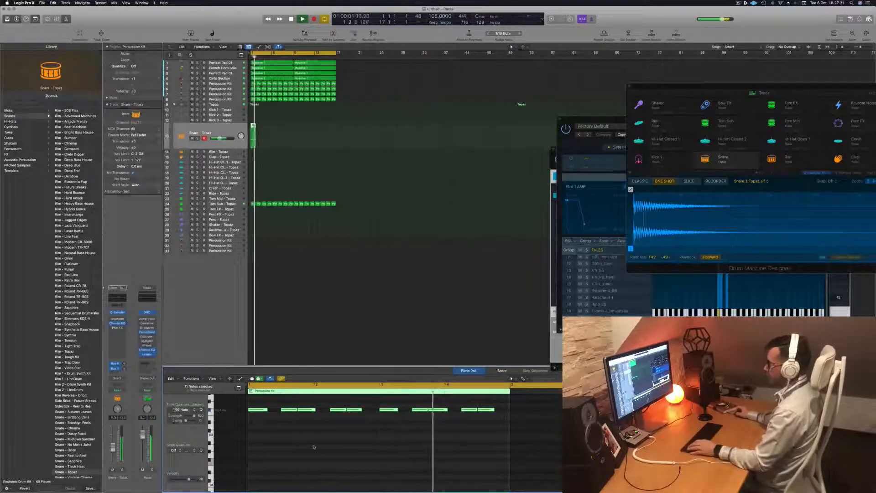
scroll(334, 423, "down", 4)
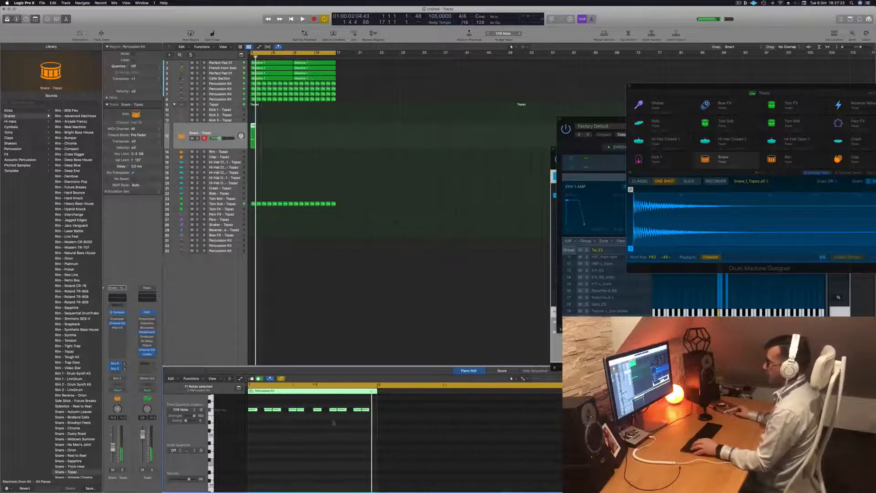
key("space")
Step: Repeat the Snare region along its track until it fills all 16 bars and select the track's regions during playback
left_click_drag(253, 127, 297, 135)
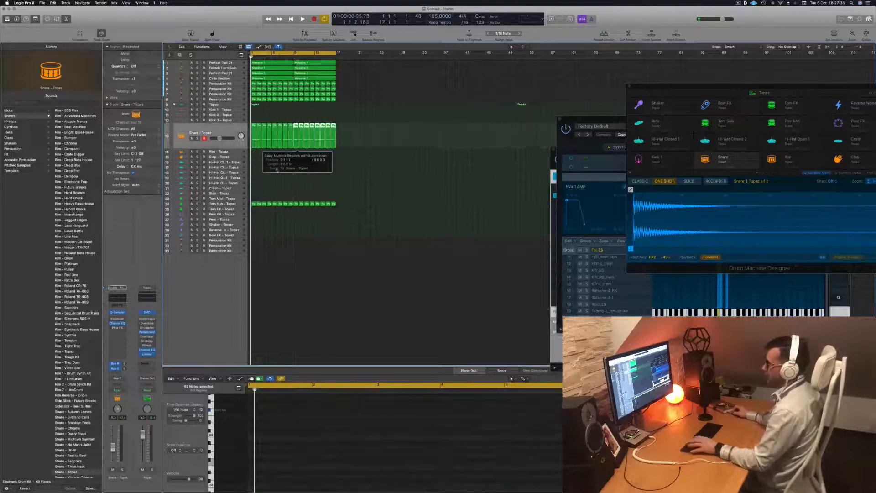
key("space")
left_click(234, 131)
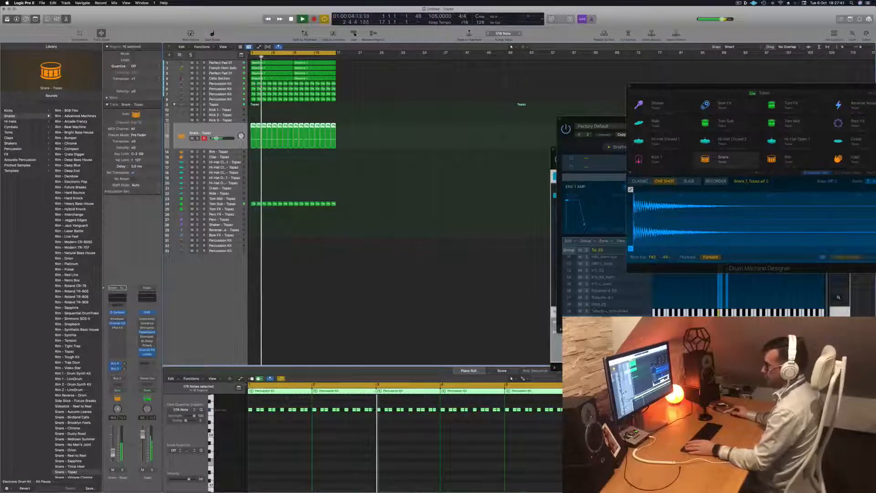
Step: Add a send from the Snare - Topaz channel to Bus 1, which feeds Aux 1
left_click(124, 365)
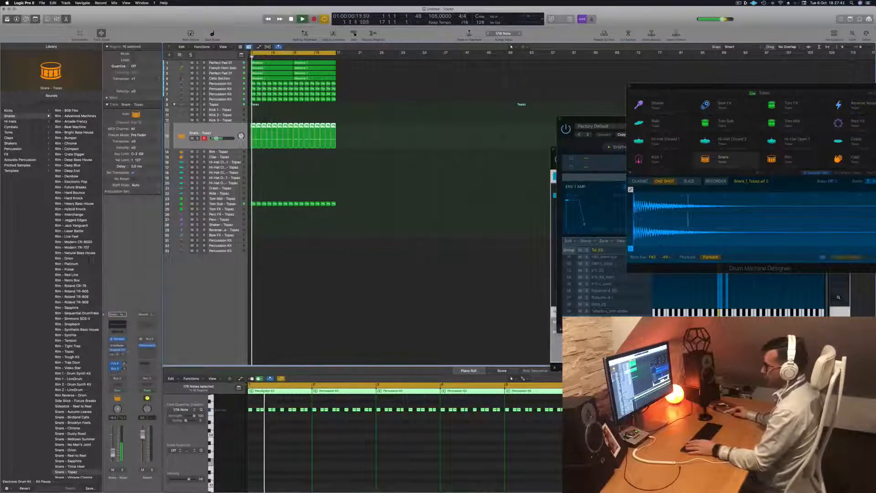
left_click(116, 368)
mouse_move(115, 380)
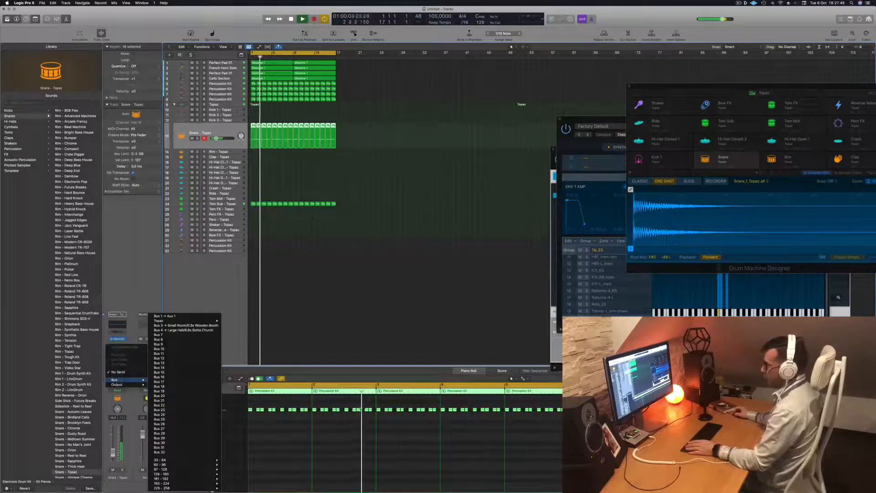
left_click(180, 316)
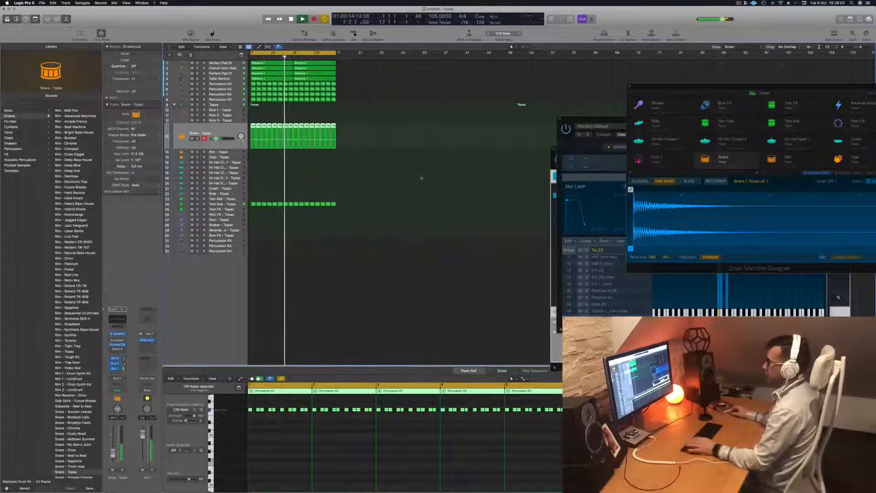
Step: Play the 16-bar arrangement with no regions selected and inspect the Quick Sampler settings of the Snare - Topaz track
left_click(350, 169)
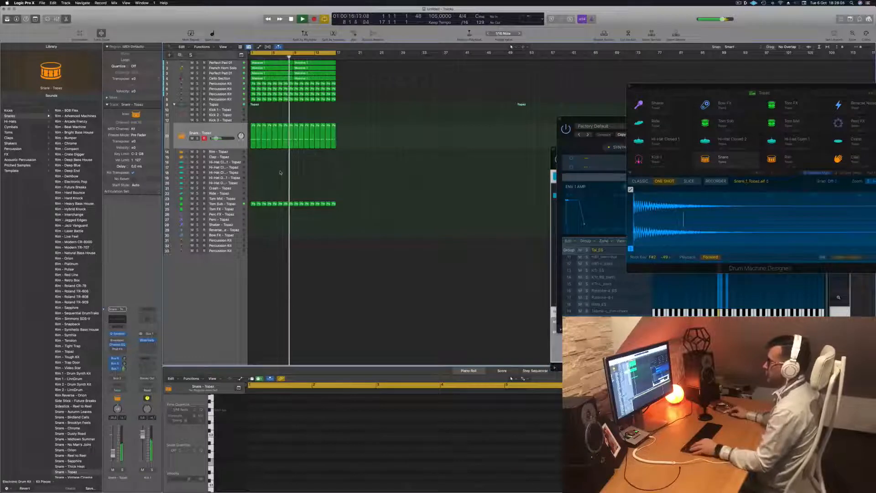
scroll(294, 175, "right", 3)
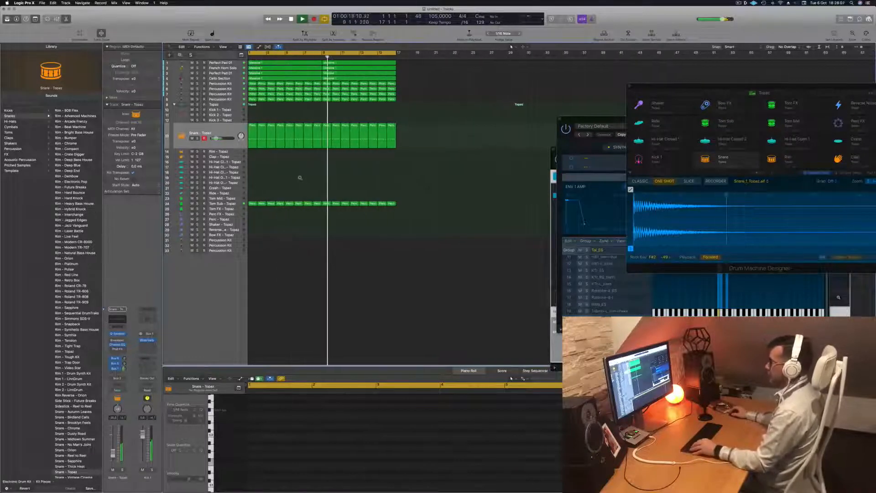
scroll(297, 177, "left", 1)
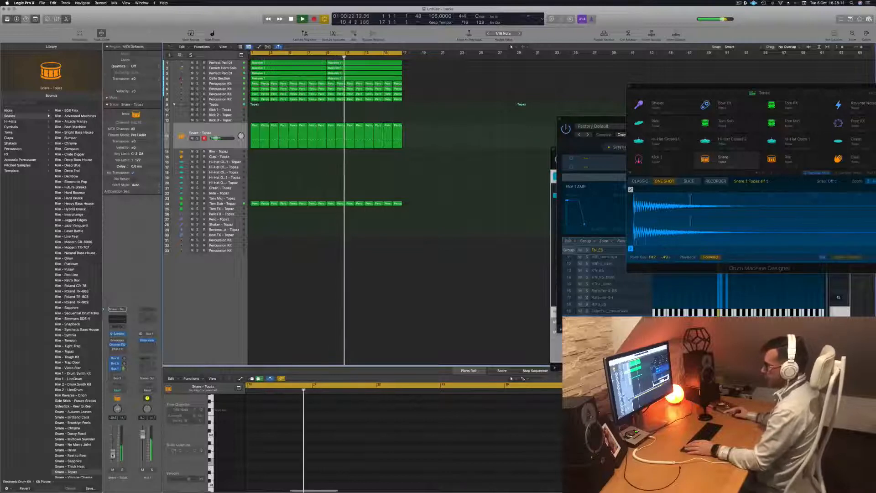
left_click(118, 333)
left_click_drag(441, 79, 476, 82)
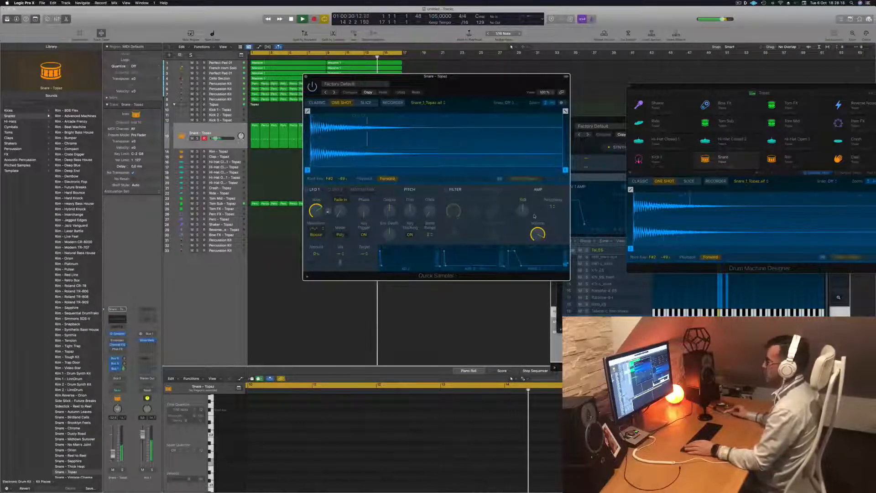
key("super+w")
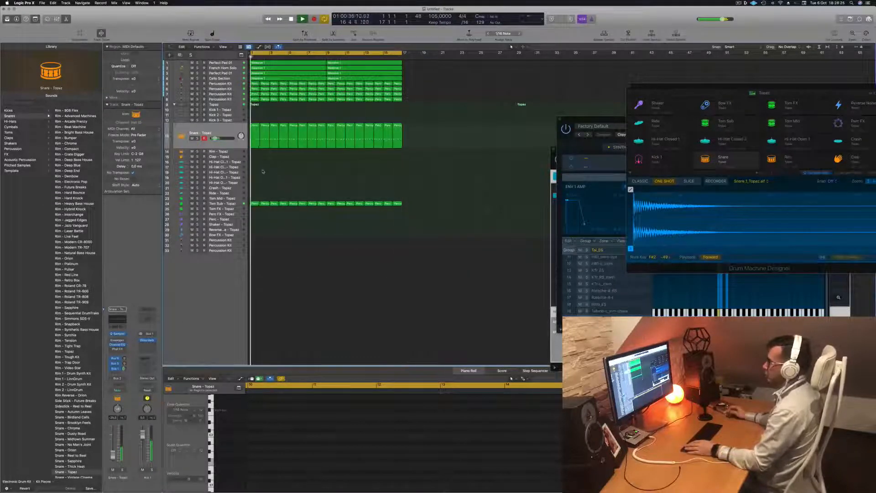
Step: Duplicate the Percussion Kit track 8 as an empty track below it and audition the first region of track 8
left_click(231, 98)
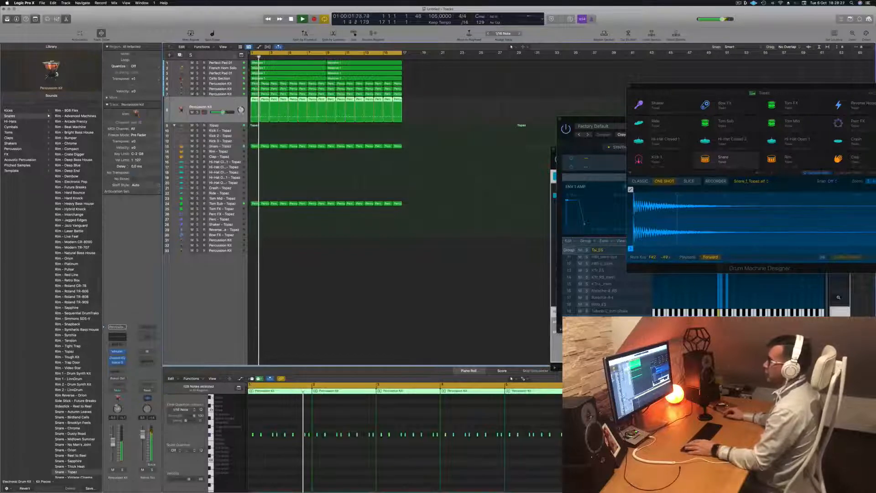
key("super+d")
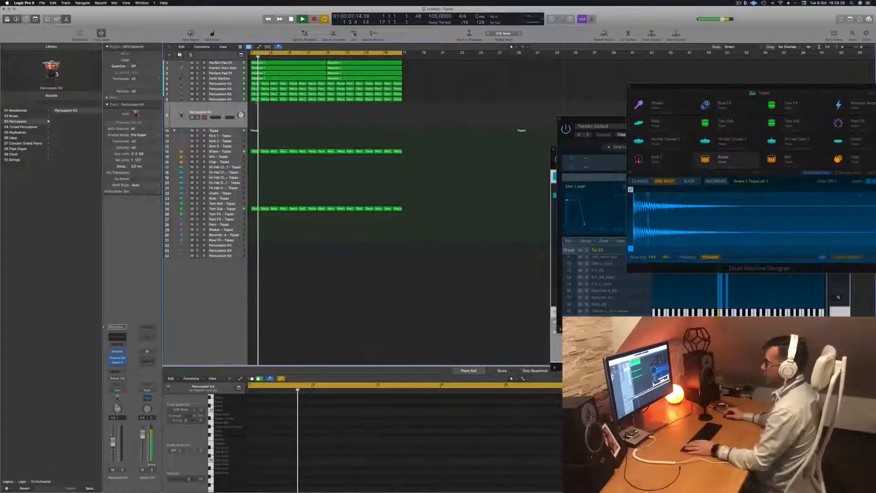
left_click(255, 99)
key("space")
key("space")
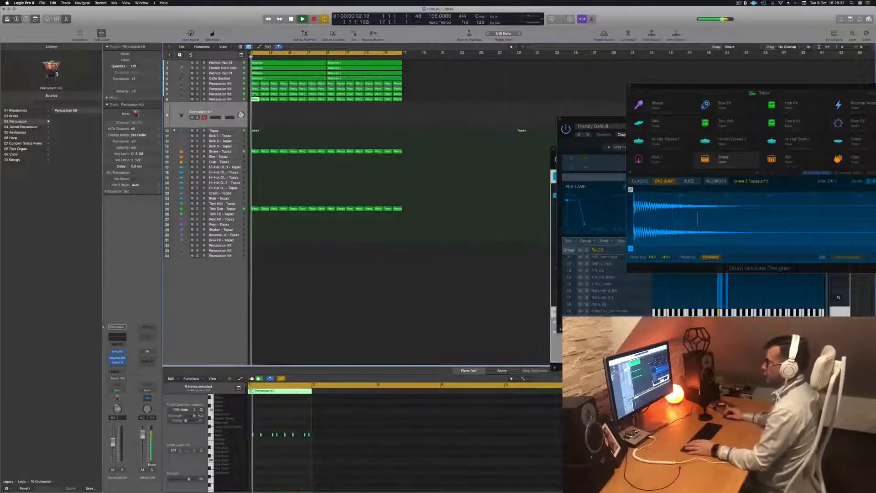
Step: Copy the first region of Percussion Kit track 7 to the start of the new Percussion Kit track 9
left_click(255, 94)
key("space")
left_click(252, 115)
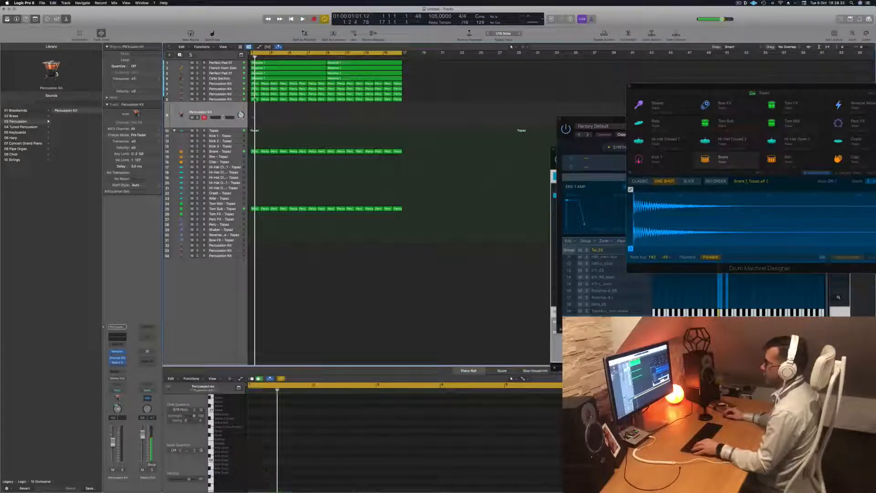
left_click(256, 94)
left_click_drag(254, 94, 255, 114)
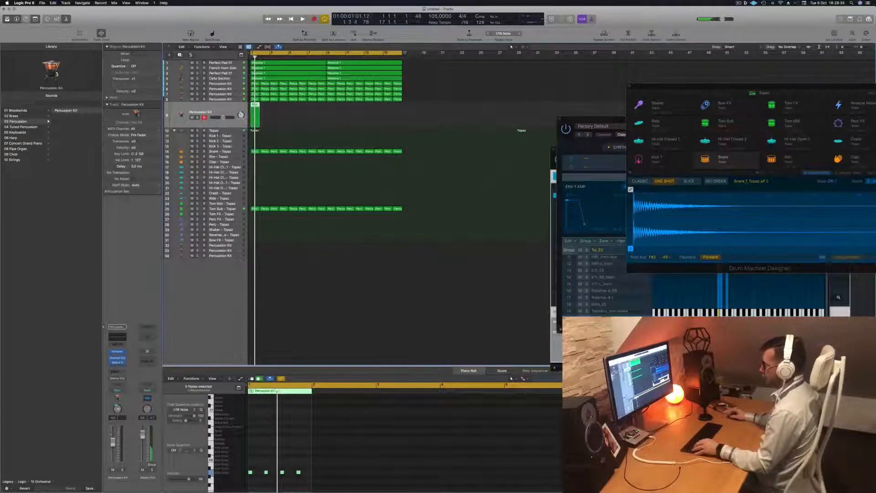
Step: Delete every note except the first in the copied track 9 region and play the arrangement
left_click_drag(265, 467, 322, 485)
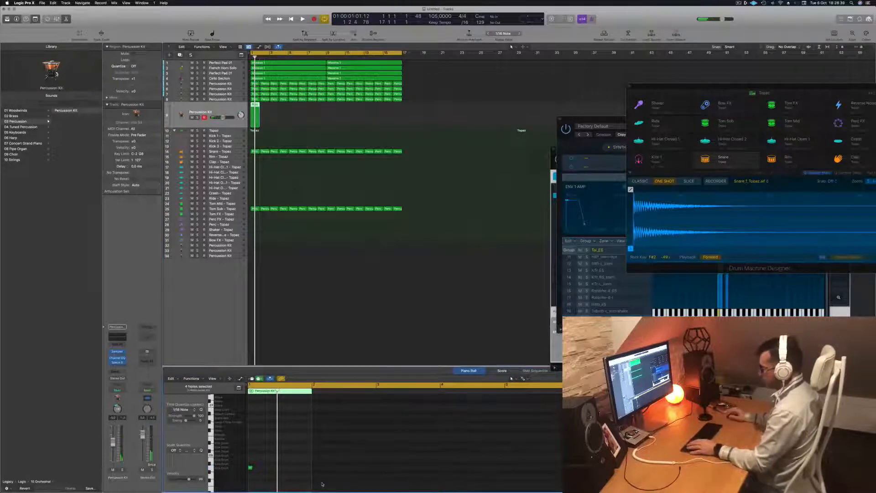
key("space")
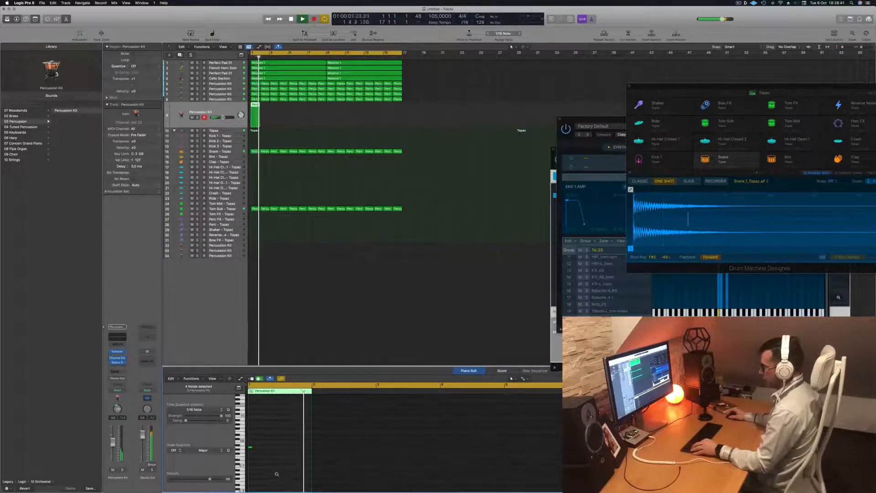
scroll(283, 462, "left", 2)
scroll(284, 462, "down", 3)
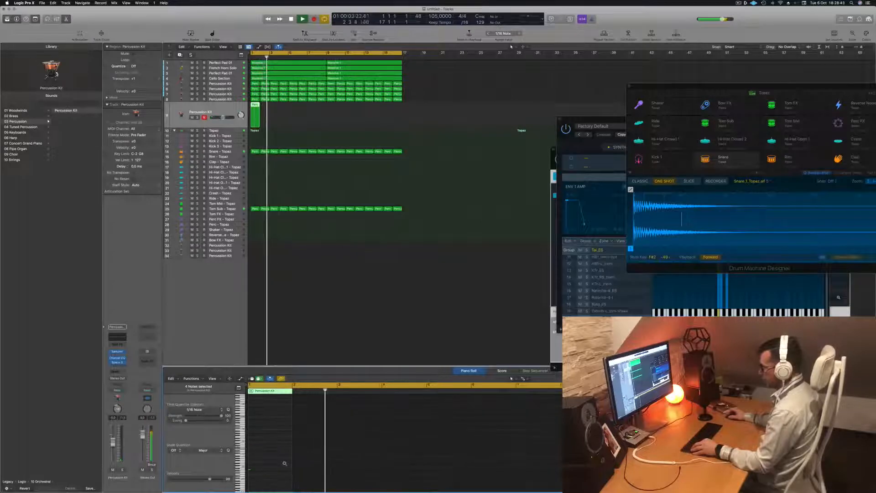
scroll(284, 464, "up", 2)
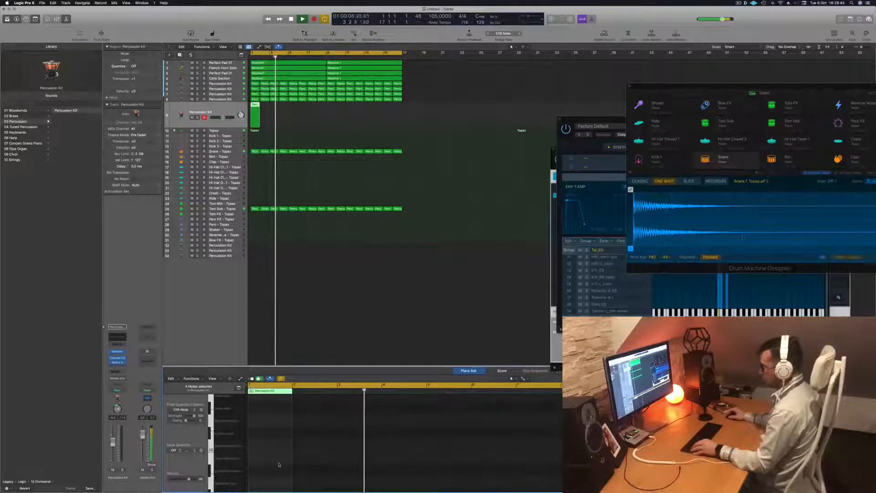
scroll(279, 464, "down", 3)
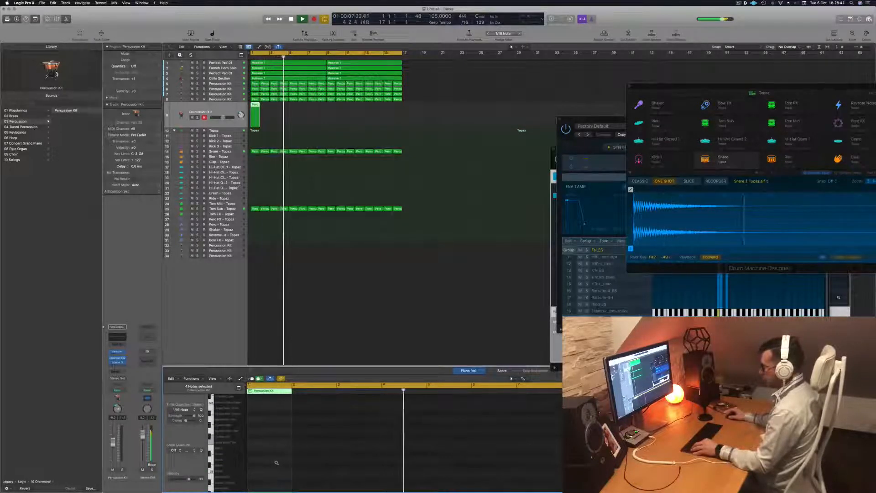
scroll(276, 463, "down", 3)
Step: Transpose the remaining note in the track 9 region up two octaves and lengthen it to just over one beat
left_click_drag(277, 462, 245, 471)
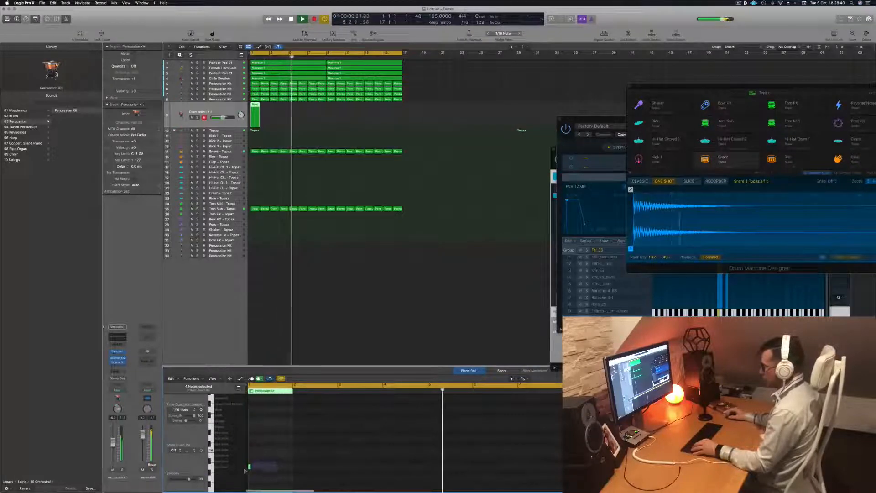
key("alt+shift+Up")
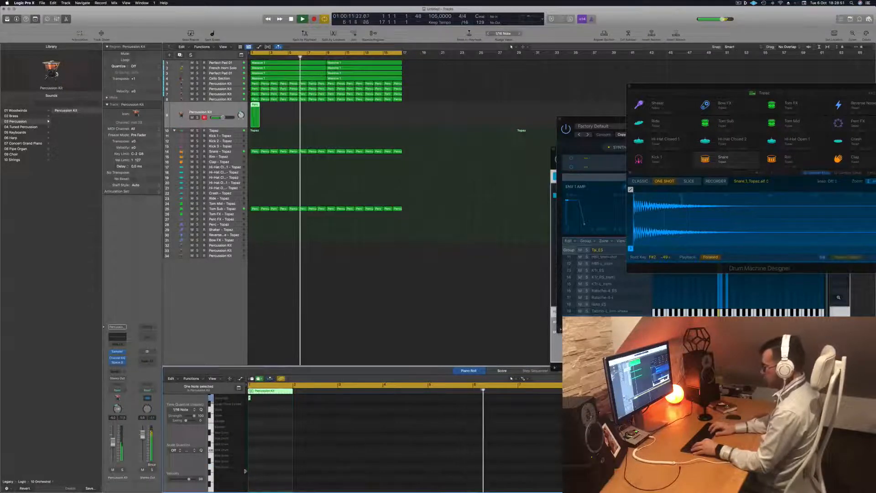
key("alt+shift+Up")
scroll(282, 456, "up", 3)
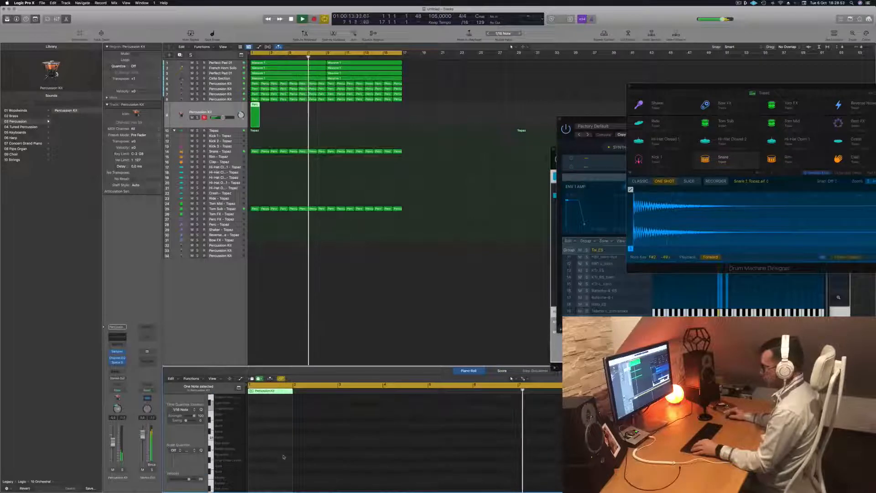
scroll(283, 455, "up", 3)
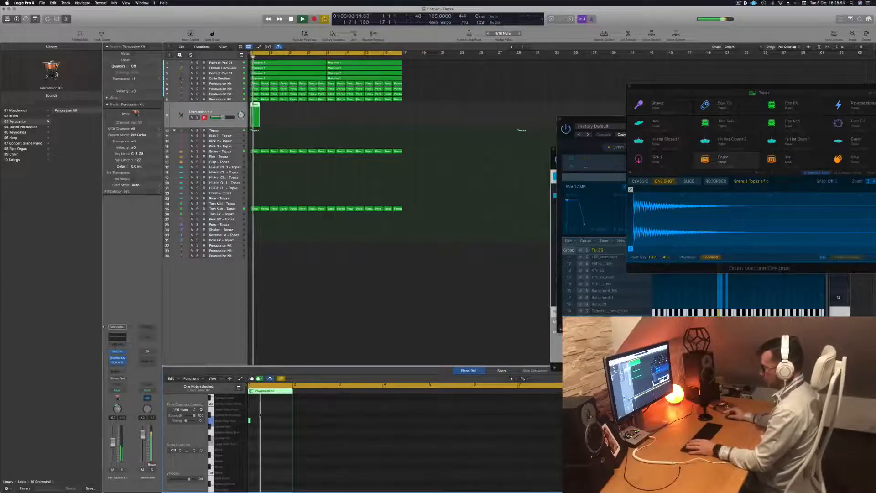
left_click_drag(251, 421, 263, 422)
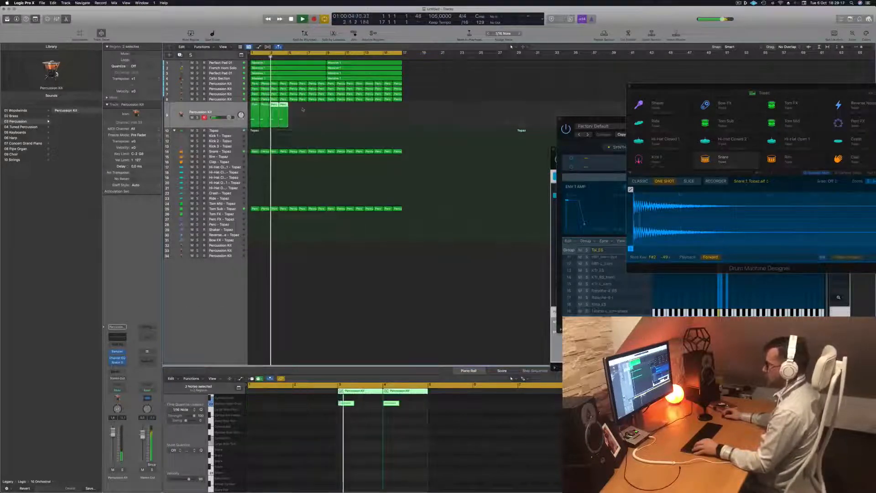
Step: Repeat the one-note region along Percussion Kit track 9 until it fills all 16 bars and play from the beginning
left_click_drag(302, 109, 332, 115)
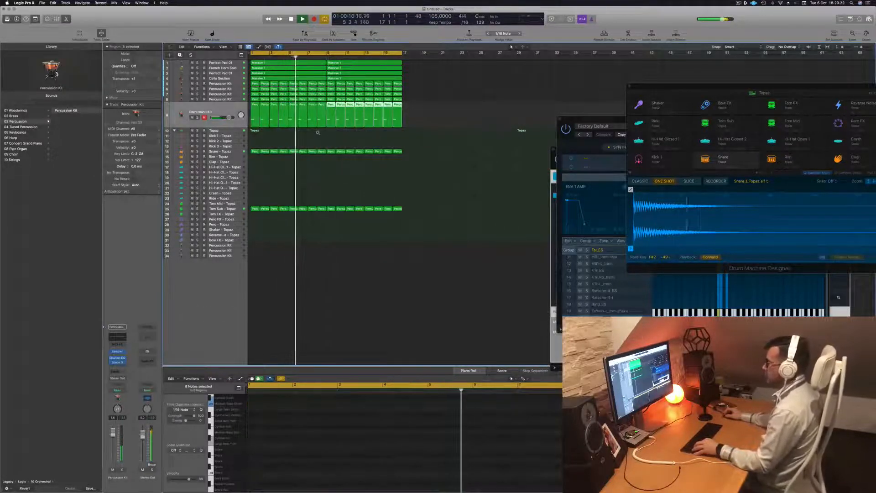
scroll(440, 195, "down", 4)
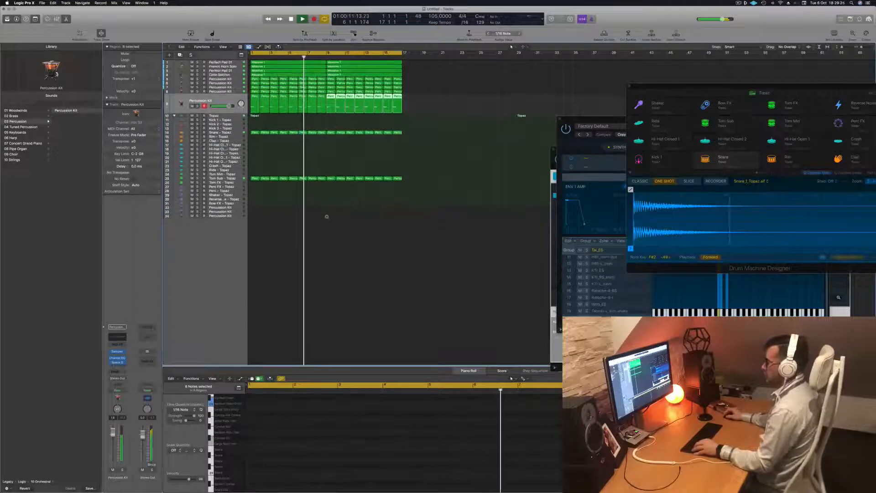
scroll(327, 217, "down", 3)
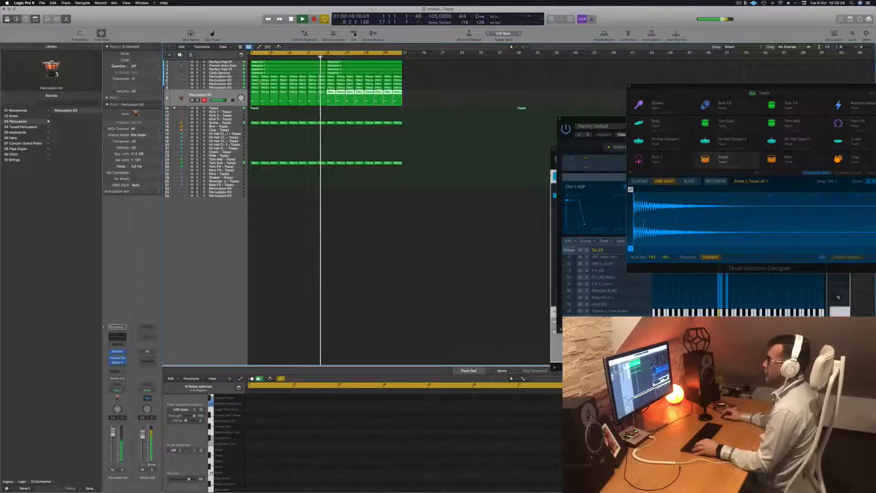
scroll(273, 101, "up", 4)
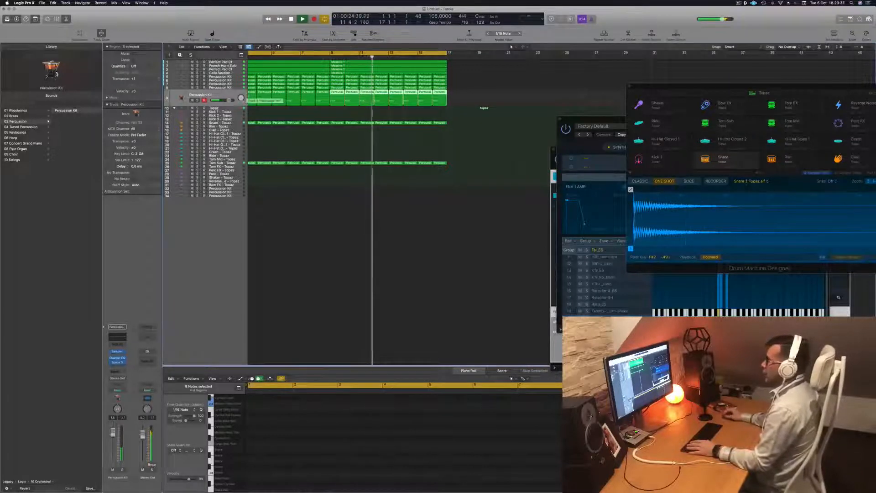
key("Return")
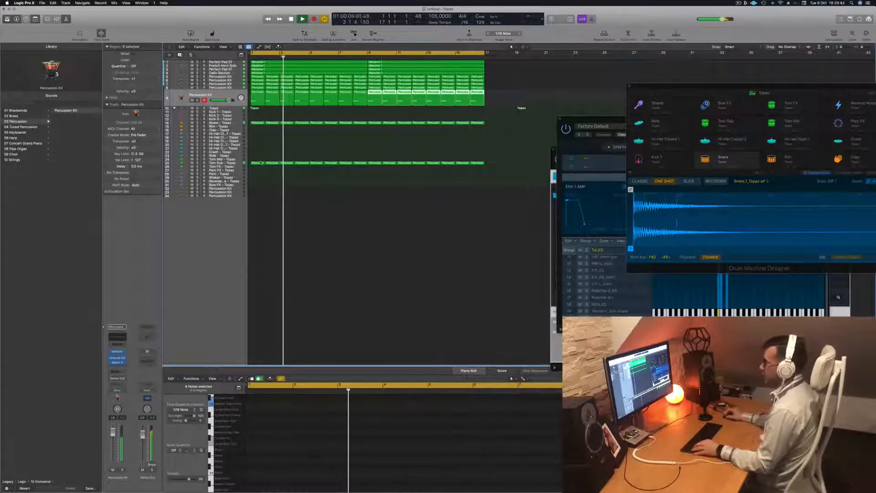
Step: Copy the first Tom Sub - Topaz region to the start of the Perc - Topaz track and select all its notes
left_click(257, 163)
left_click_drag(257, 163, 258, 174)
scroll(265, 438, "up", 8)
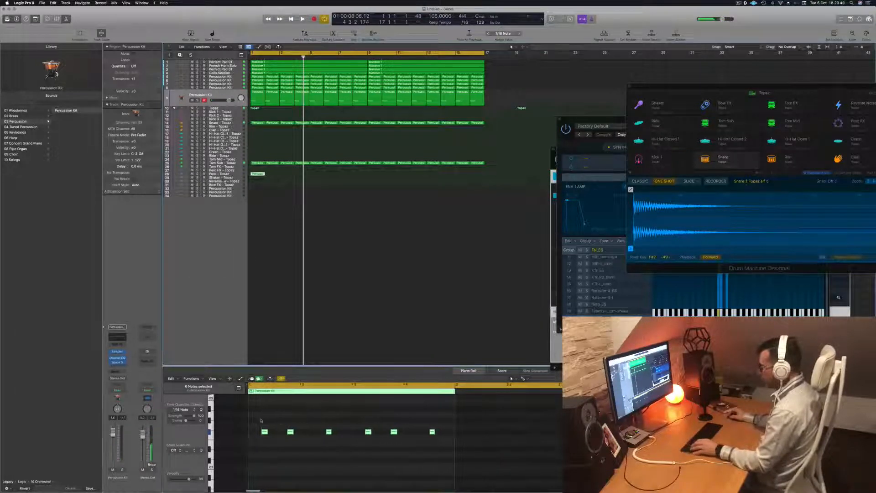
left_click_drag(256, 422, 475, 447)
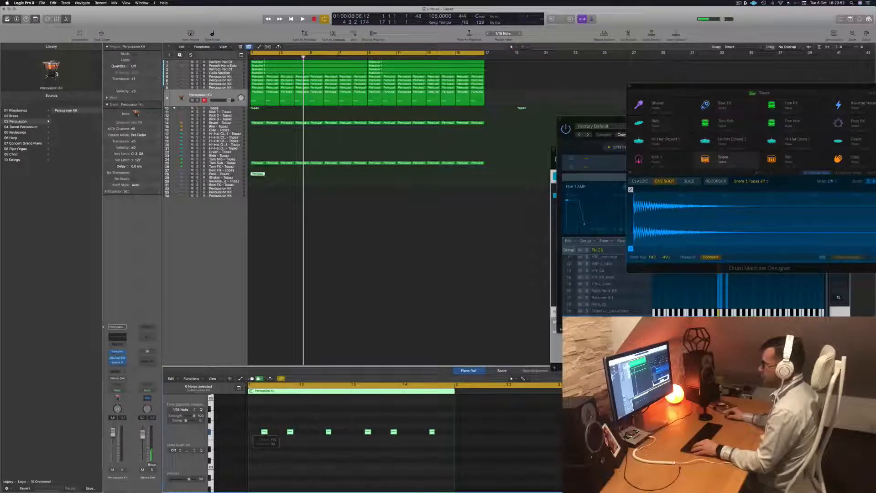
Step: Move the copied region to the Perc FX - Topaz track, audition it and transpose all its notes
left_click_drag(259, 174, 258, 171)
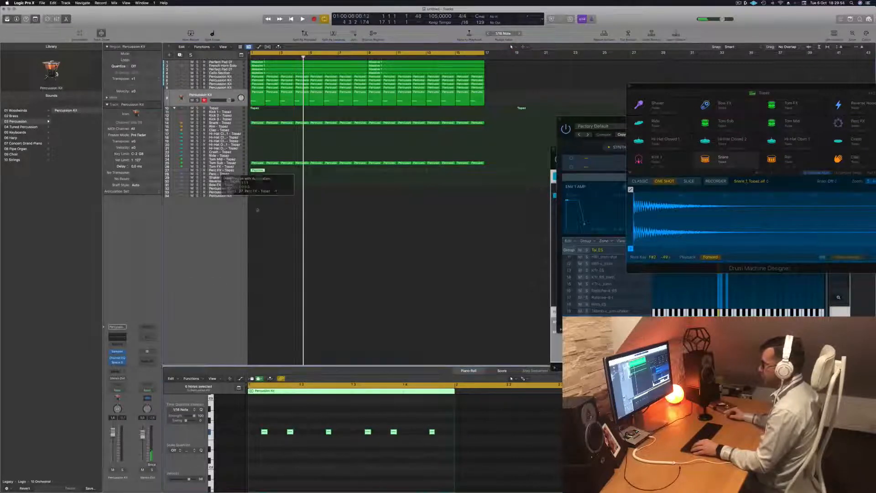
key("space")
key("space")
left_click_drag(258, 423, 450, 447)
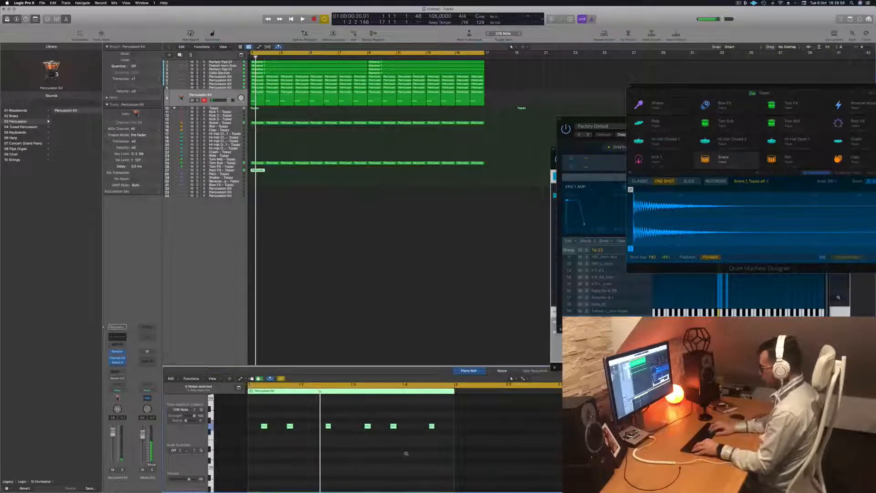
scroll(406, 456, "up", 5)
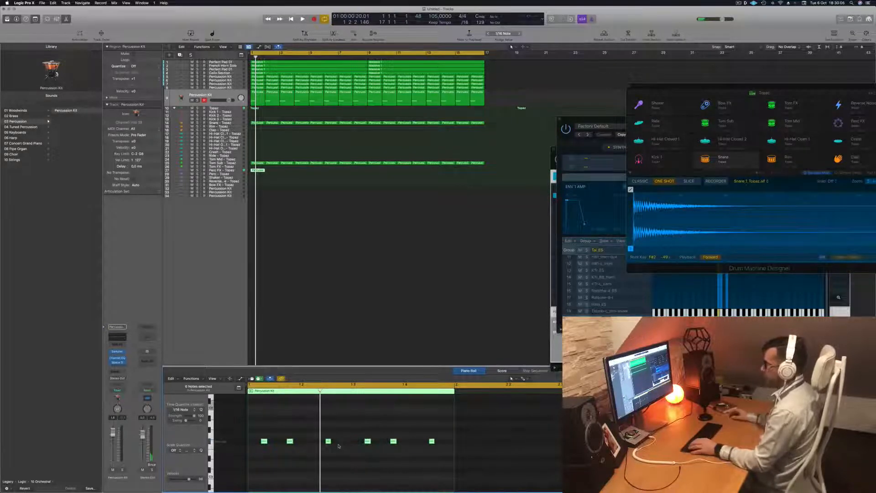
Step: Move the copied region to the Shaker - Topaz track, transpose all its notes and play the result back
left_click_drag(258, 172, 258, 178)
key("space")
key("space")
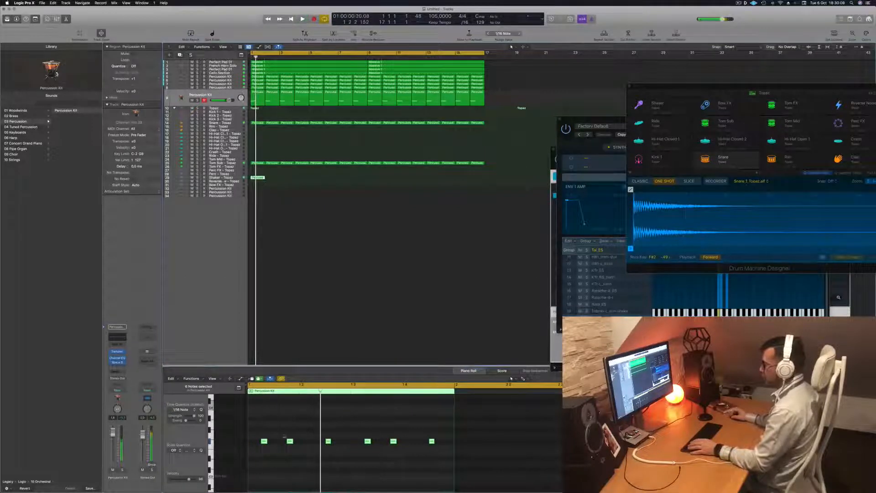
left_click_drag(257, 430, 454, 462)
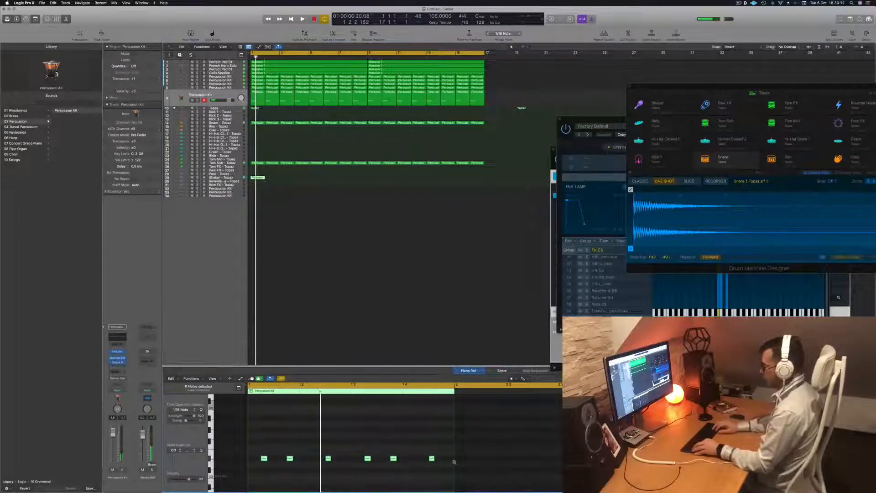
key("space")
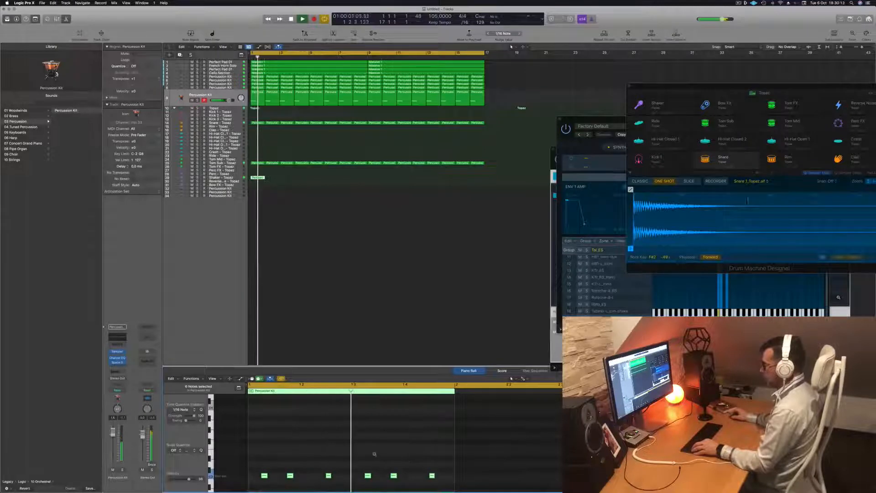
scroll(367, 442, "down", 1)
scroll(367, 442, "down", 2)
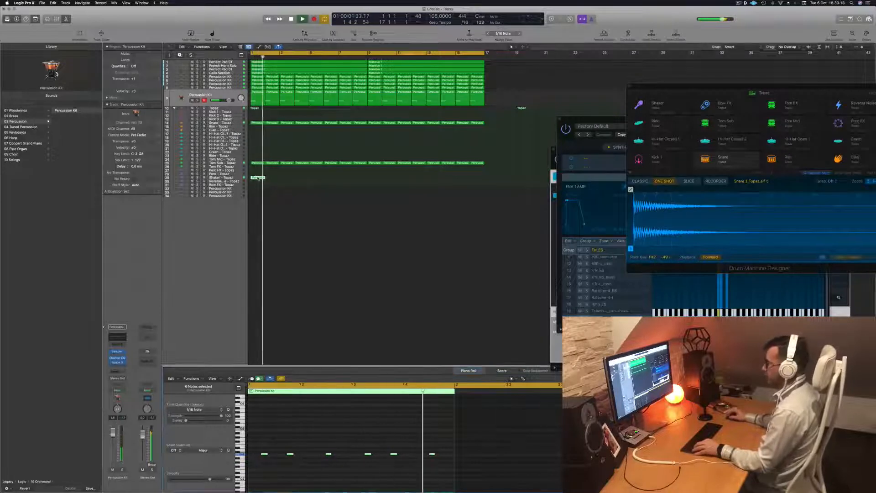
Step: Copy the existing Shaker - Topaz regions along the same track from bar 9 so the rhythm fills all 16 bars
left_click_drag(258, 178, 375, 181)
left_click(257, 178, "shift")
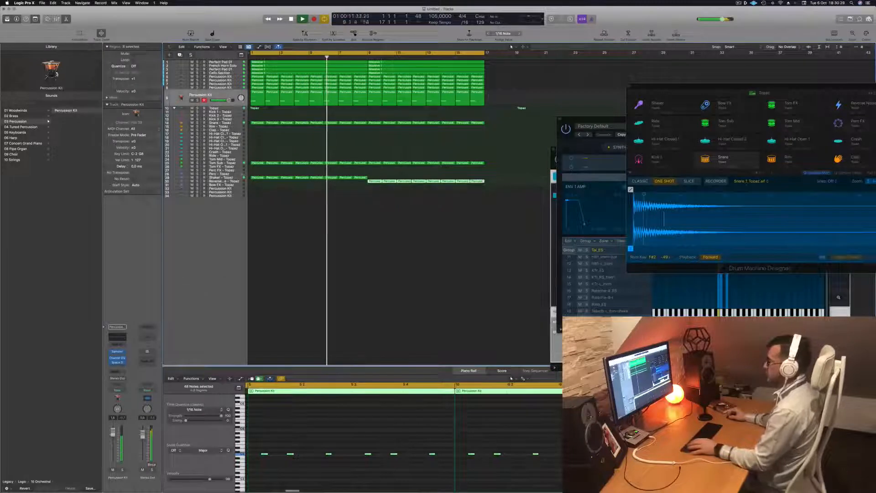
key("super+z")
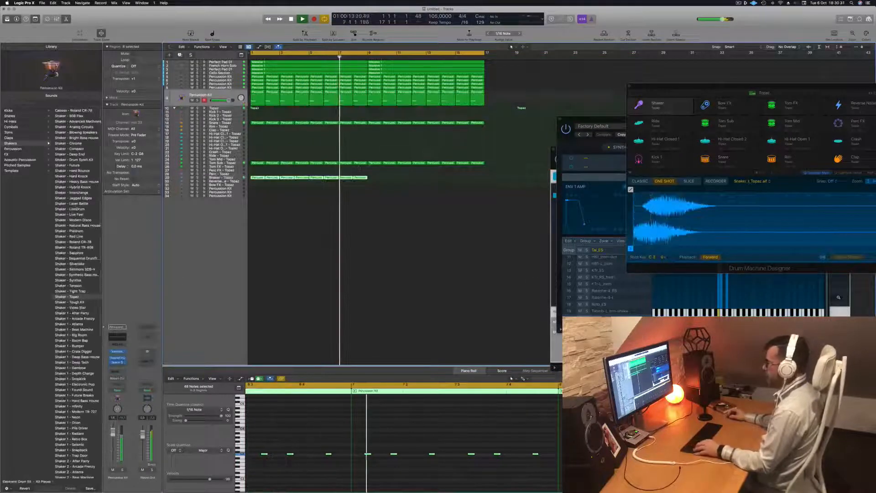
left_click_drag(258, 178, 376, 182)
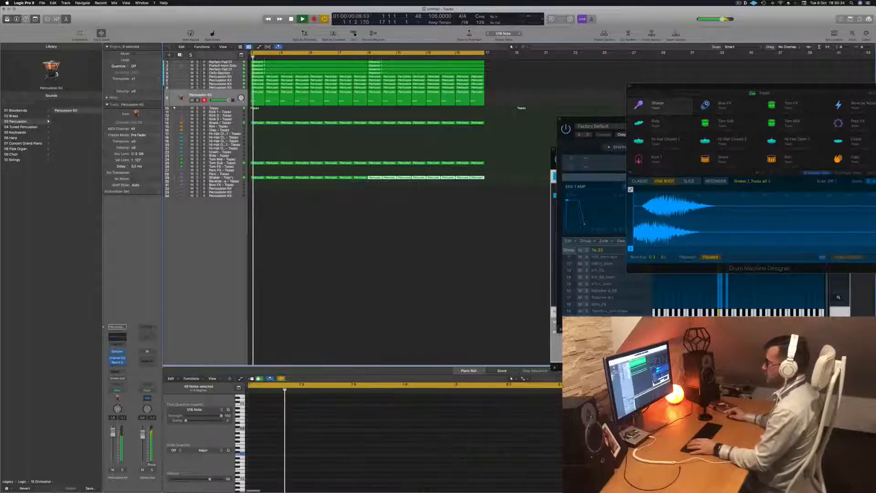
Step: Insert a stereo Stereo Delay effect on the Shaker - Topaz track
left_click(235, 177)
left_click_drag(235, 177, 235, 195)
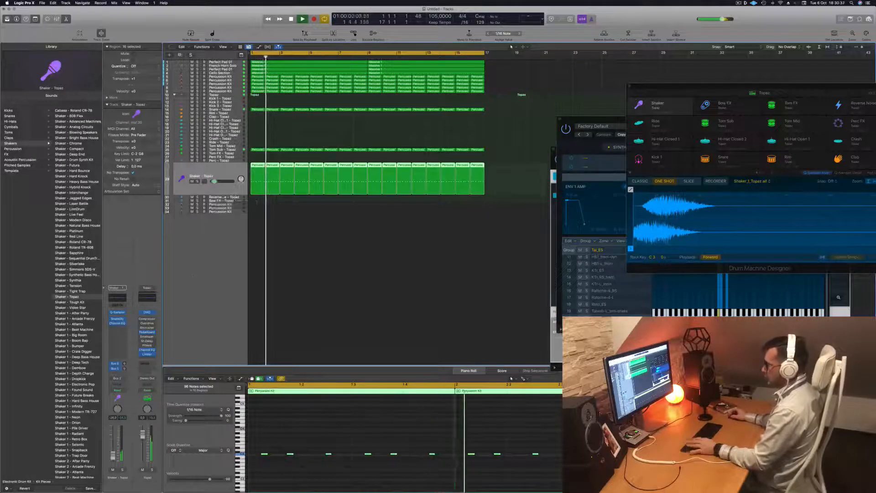
left_click(117, 327)
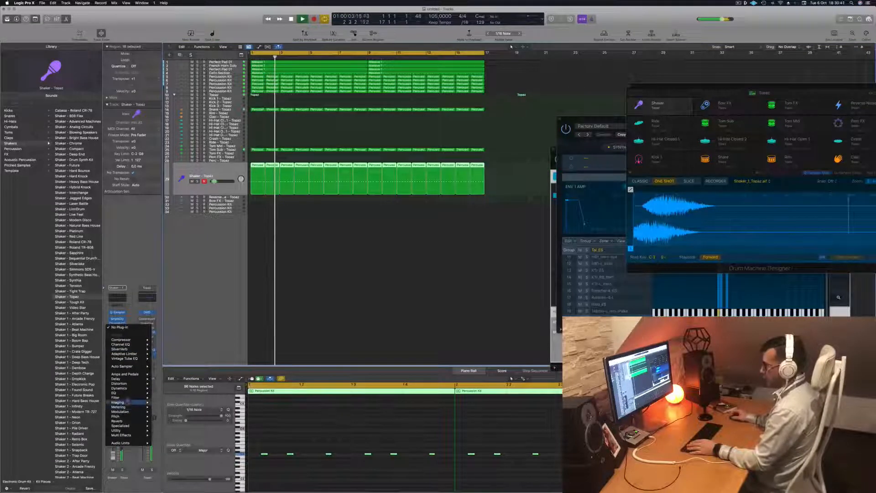
mouse_move(132, 379)
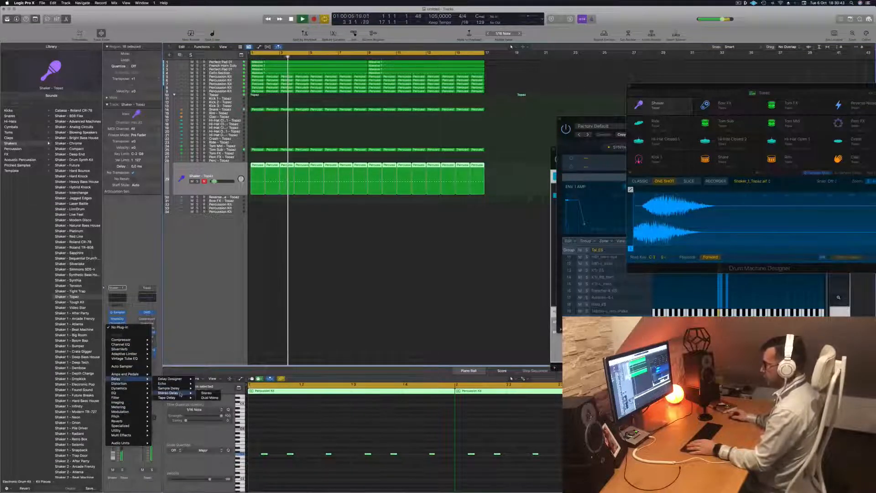
left_click(206, 393)
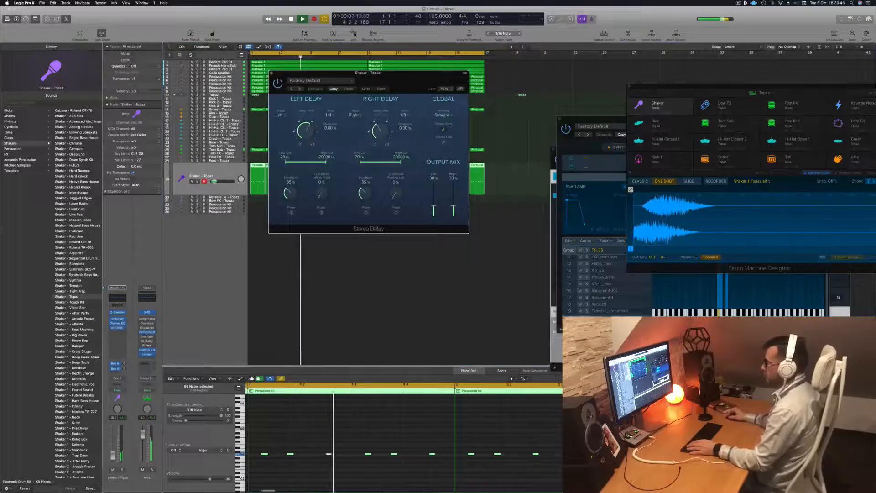
Step: Audition dual-note presets in the shaker's Stereo Delay, including Dual 1/8 Note Triplet, while adjusting the output mix
left_click_drag(386, 79, 429, 138)
left_click(280, 147)
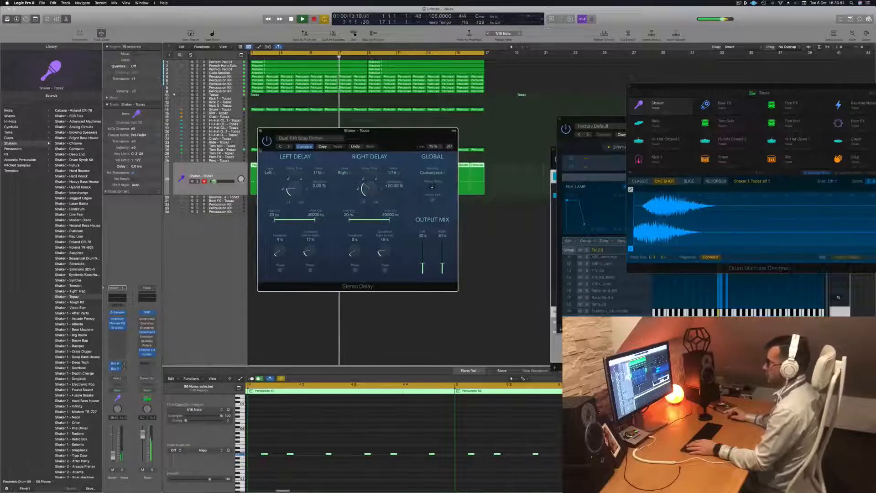
left_click(281, 147)
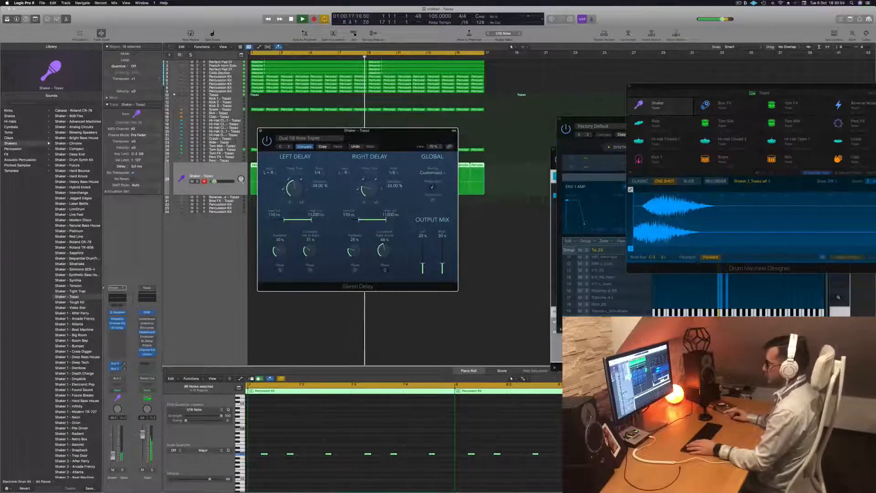
left_click(113, 454)
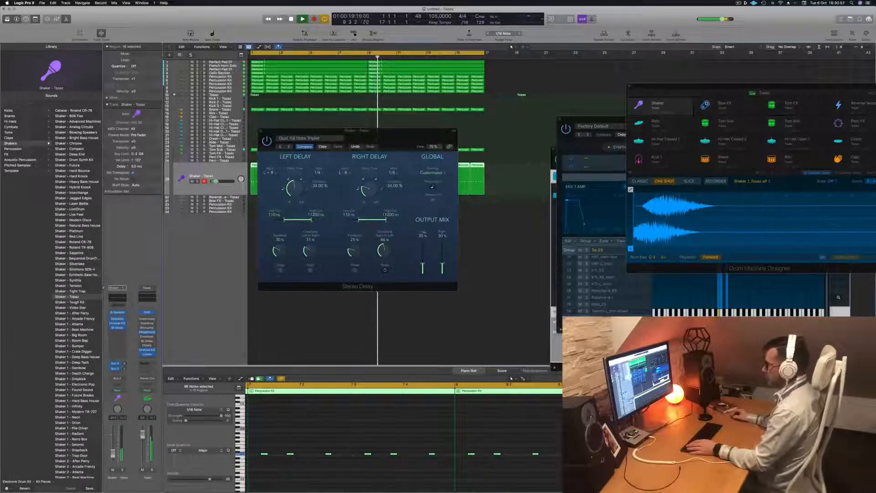
left_click_drag(442, 265, 423, 257)
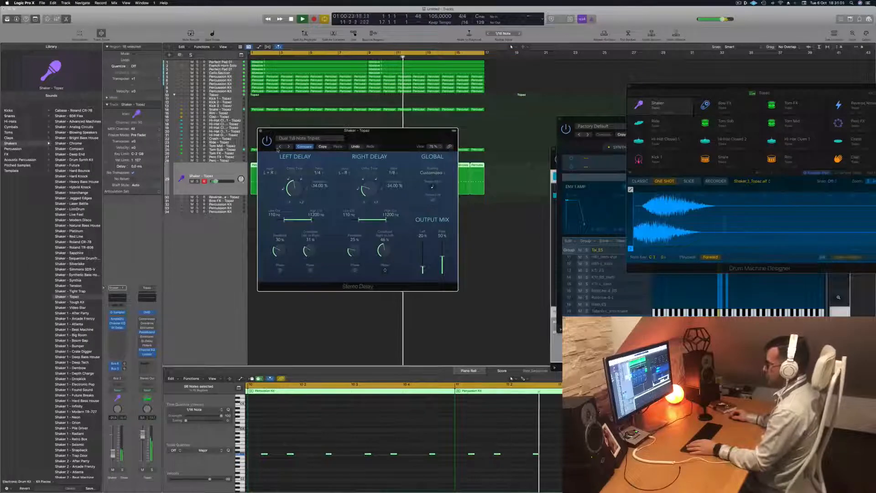
left_click(280, 147)
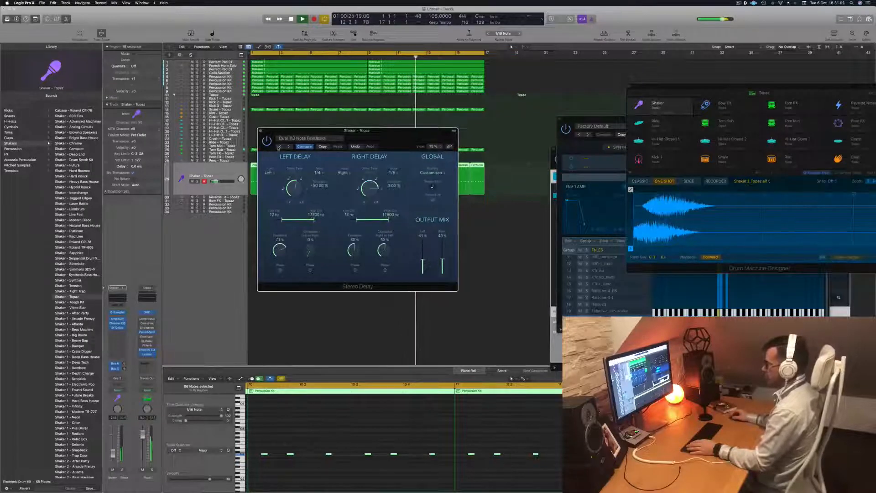
Step: Load the 1/16 Note preset in the Stereo Delay and balance its output mix against a slightly lower Shaker track volume
left_click(318, 140)
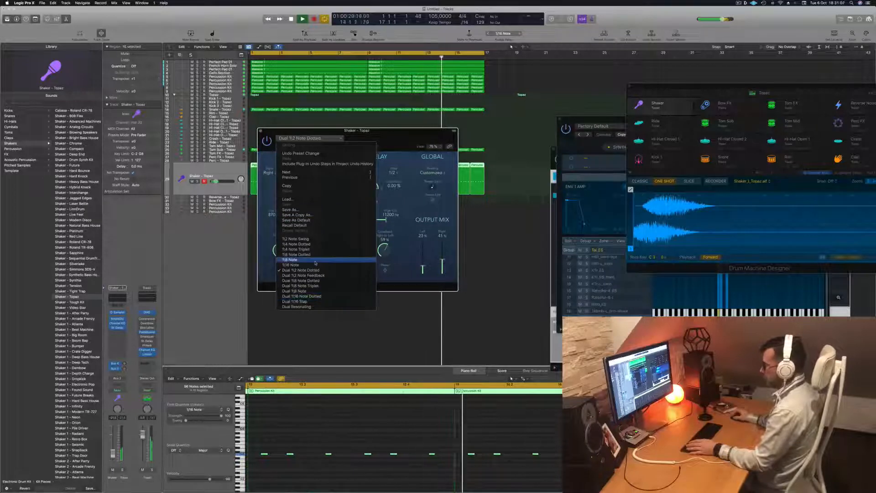
left_click(297, 259)
left_click_drag(383, 138, 399, 111)
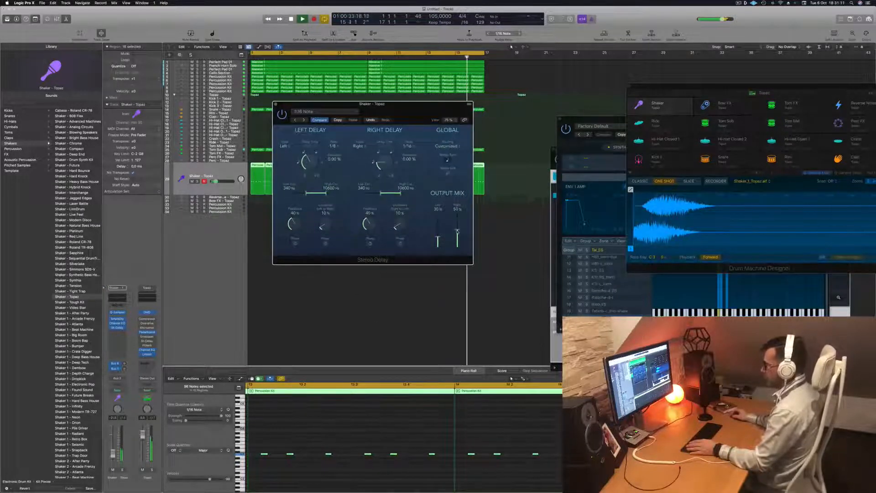
left_click_drag(440, 238, 439, 235)
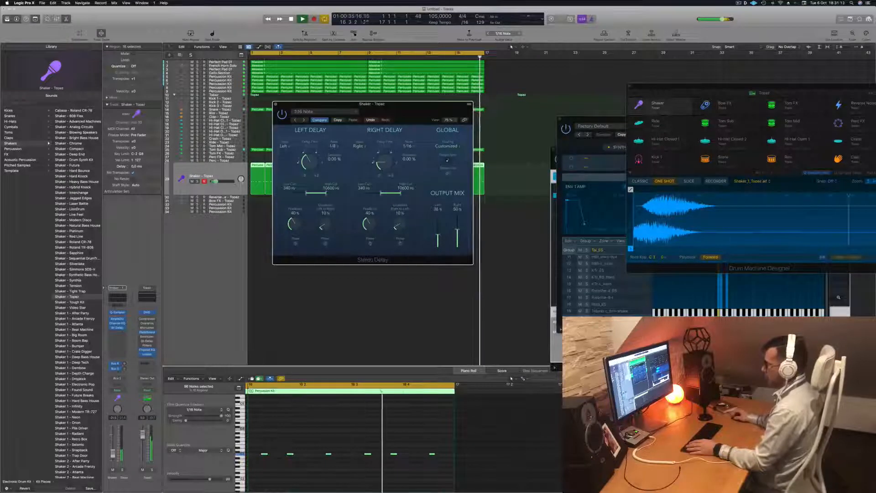
left_click_drag(216, 182, 213, 181)
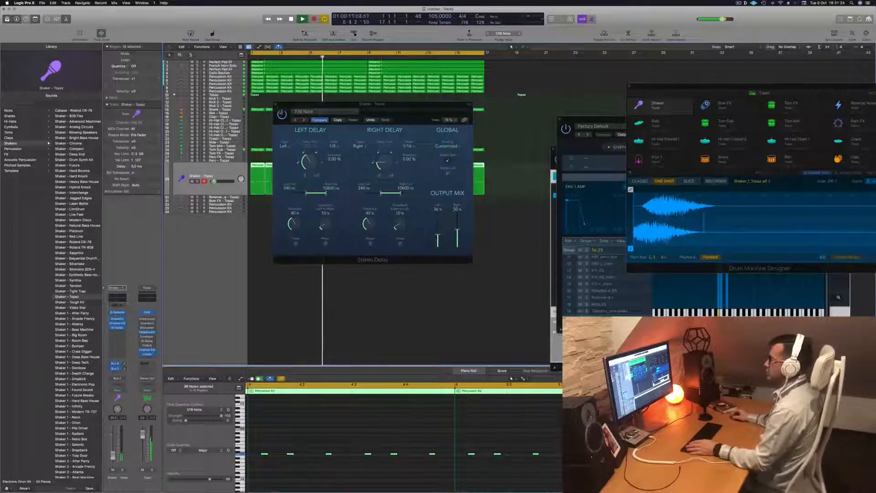
left_click(275, 105)
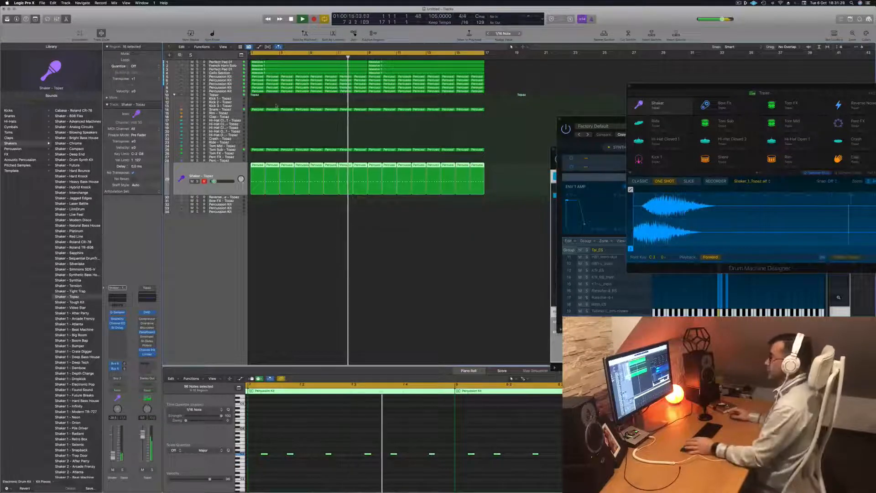
Step: Repeat all regions of the arrangement once to fill 32 bars and extend the cycle range to cover them
left_click(439, 128)
key("Return")
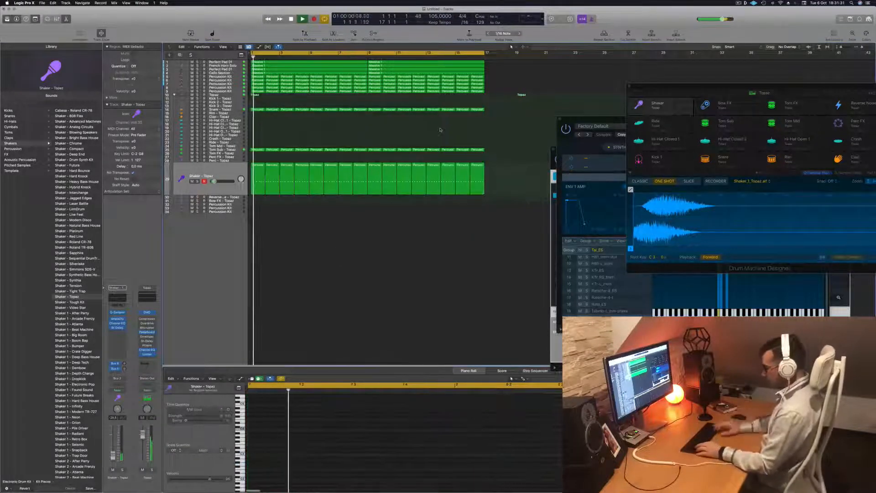
key("super+a")
key("super+r")
key("super+Left")
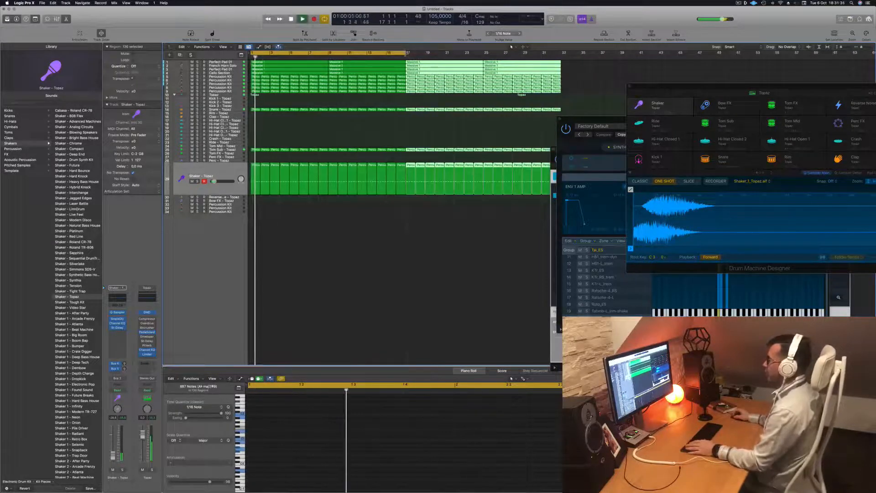
left_click_drag(407, 53, 558, 58)
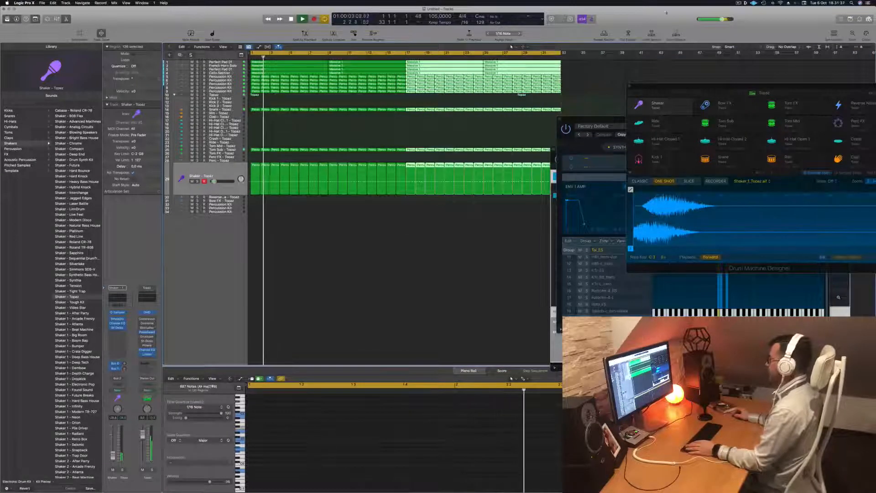
Step: Move the Percussion Kit instrument window away from the arrangement and restart playback from the beginning
left_click(738, 3)
left_click(739, 4)
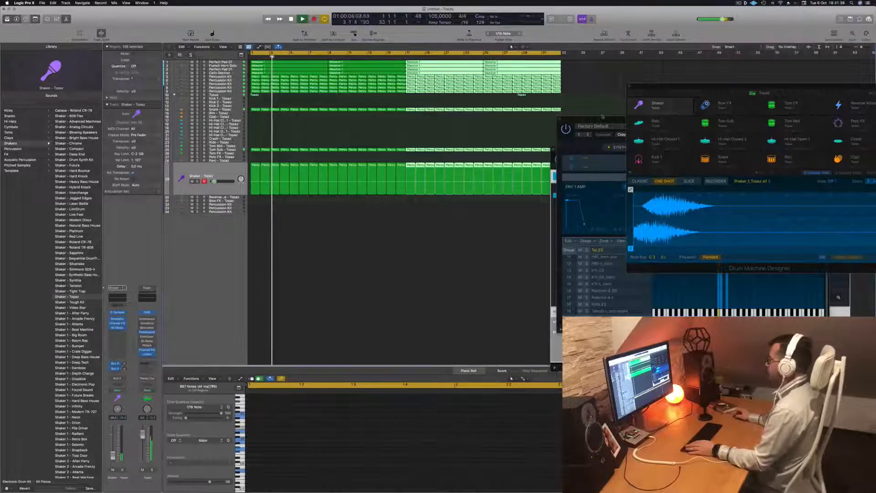
left_click_drag(607, 120, 715, 230)
key("space")
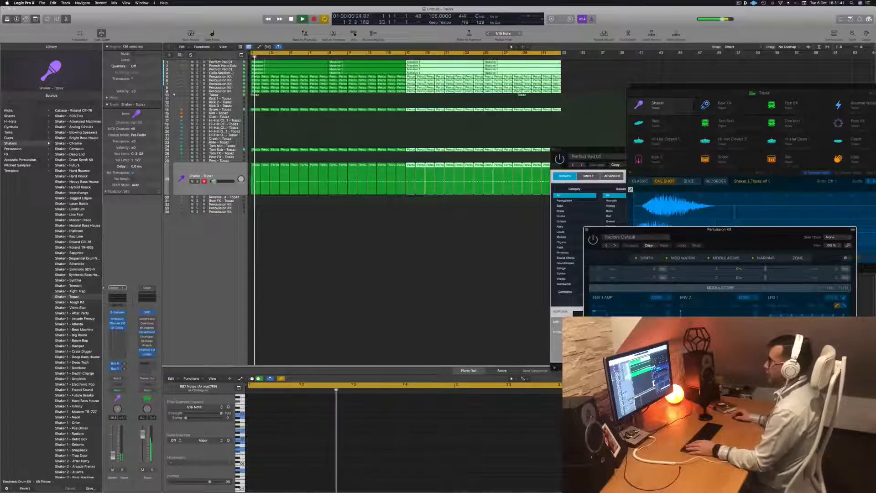
Step: Duplicate the first Perfect Pad 01 track and copy all of its chord regions onto the new track
left_click(233, 69)
left_click(231, 61)
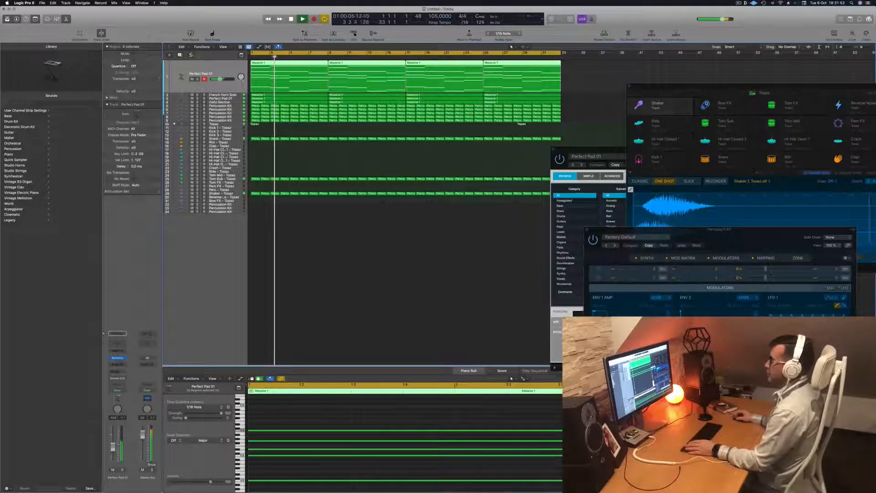
key("super+d")
key("space")
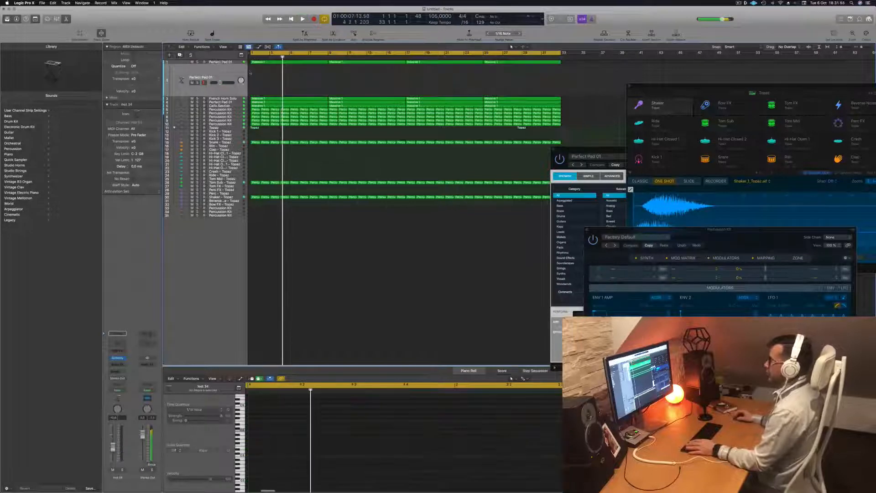
left_click_drag(557, 67, 553, 62)
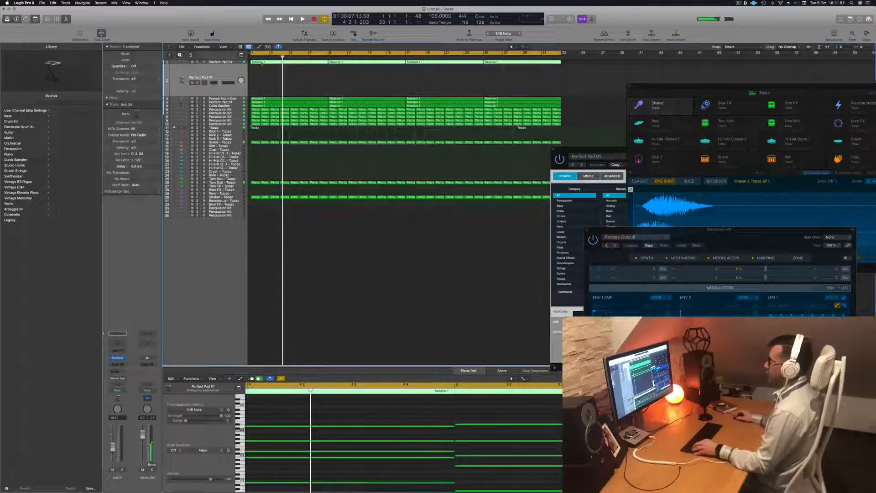
left_click_drag(261, 64, 262, 78, "alt")
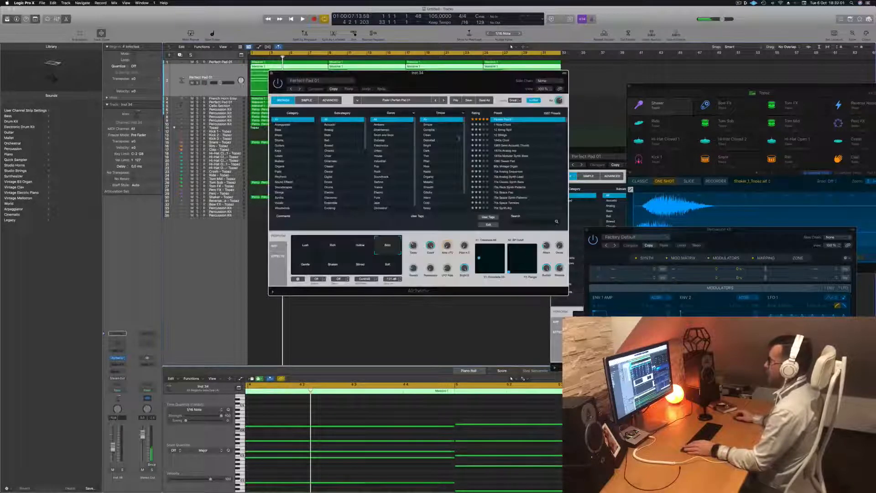
Step: Load the Arpeggiated preset 80s Simple Synth Patterns in the duplicated track's Alchemy and play the arrangement
left_click_drag(499, 82, 489, 88)
left_click(274, 131)
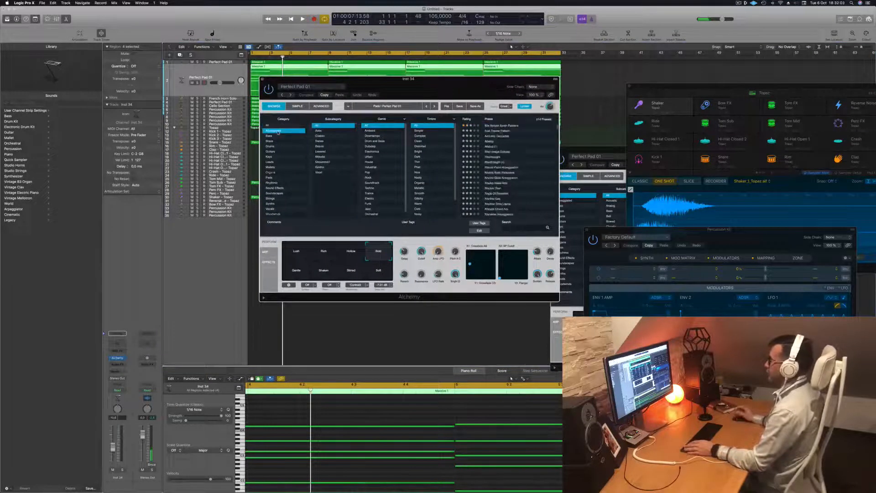
left_click(512, 125)
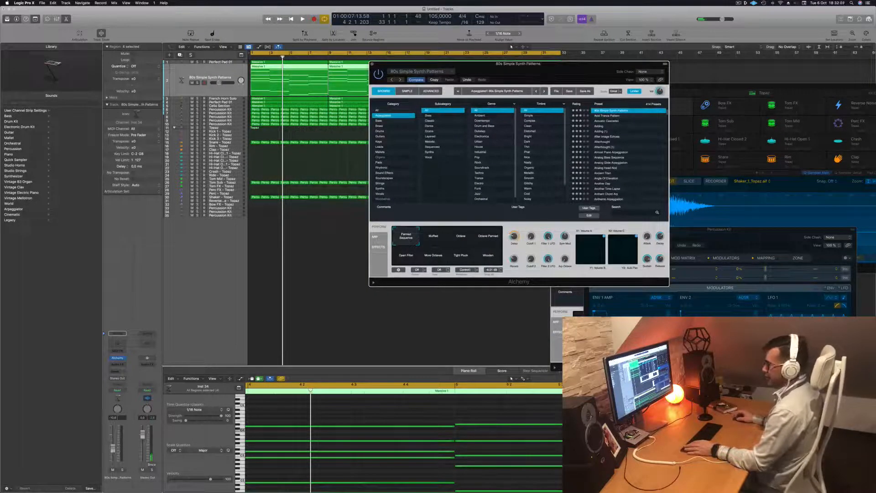
key("space")
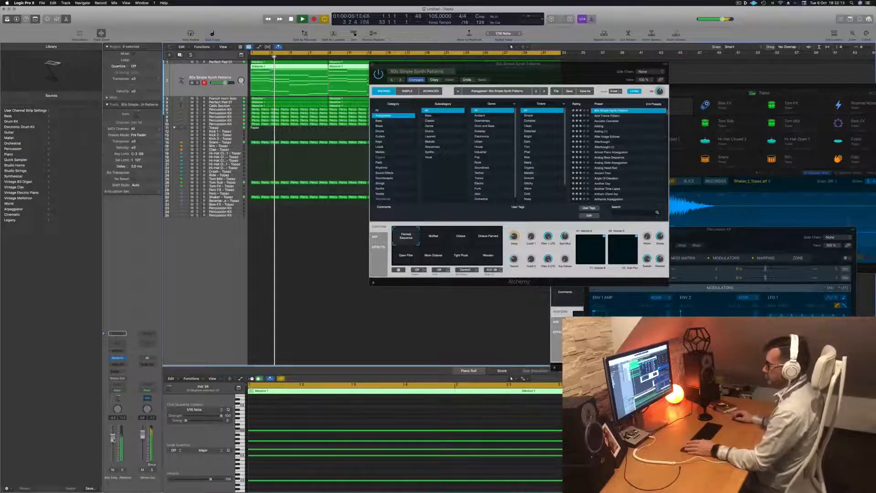
Step: Try the Muffled, Octave and Open Filter variations of the 80s Simple Synth Patterns preset during playback
left_click(433, 235)
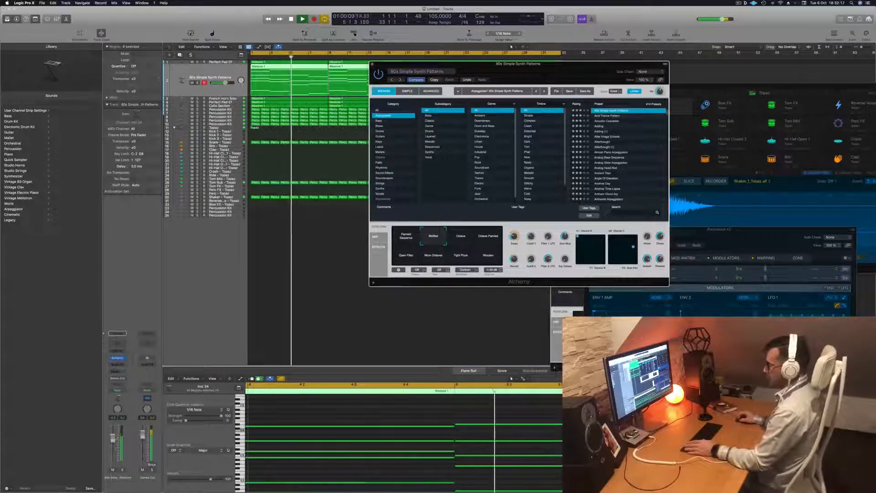
left_click(462, 236)
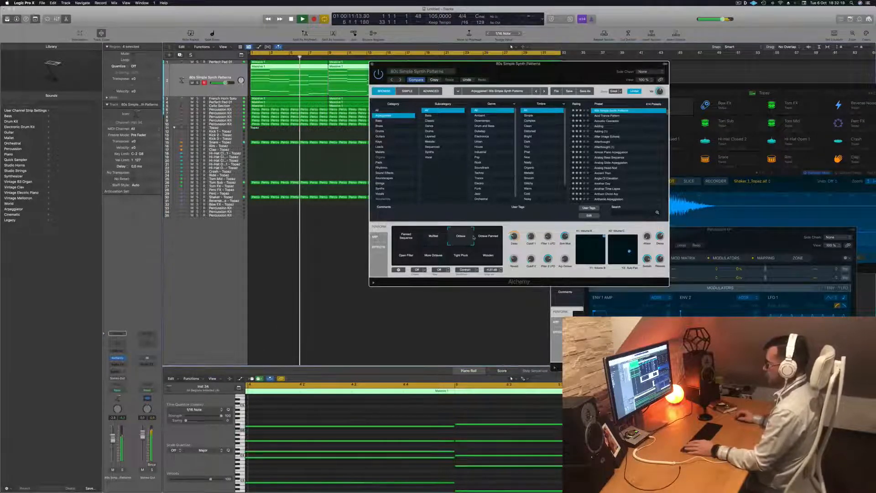
left_click(407, 256)
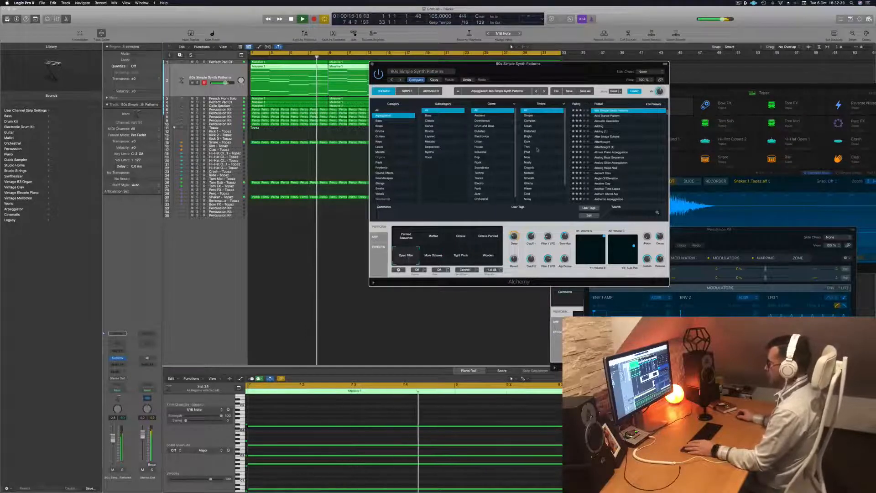
Step: Audition the arpeggiated presets Acid Trance Pattern and Acoustic Cascades, then load Adding on the duplicated pad track
left_click(614, 116)
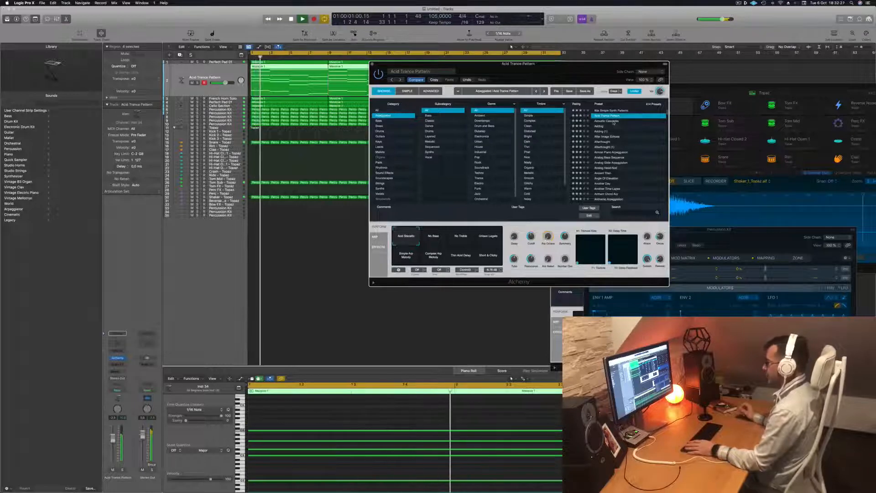
left_click(614, 121)
left_click_drag(571, 67, 586, 64)
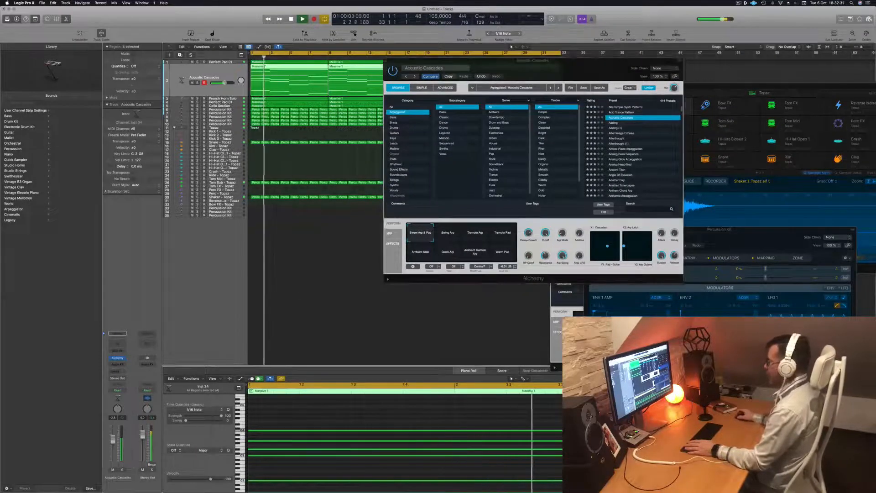
left_click(614, 123)
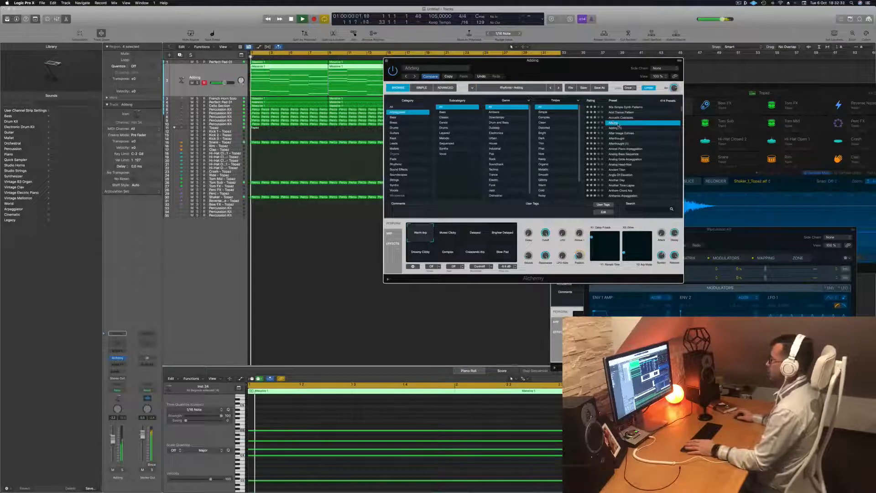
Step: Load the arpeggiated preset 1970s Analog Arp in Alchemy on the duplicated pad track and play the arrangement
scroll(619, 125, "up", 3)
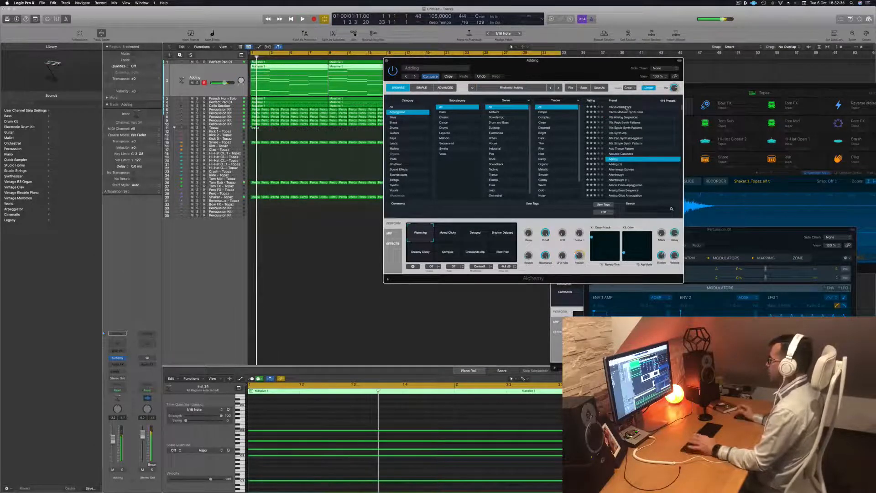
left_click(628, 107)
left_click_drag(590, 64, 609, 66)
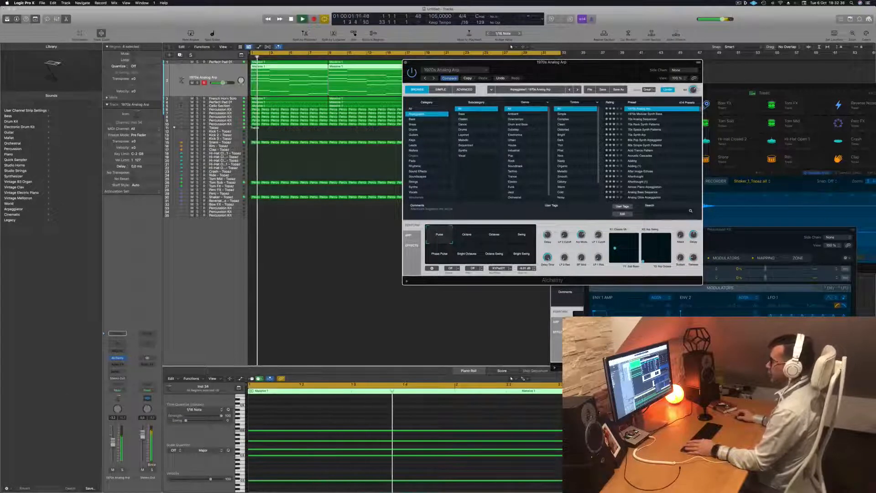
left_click_drag(223, 82, 222, 83)
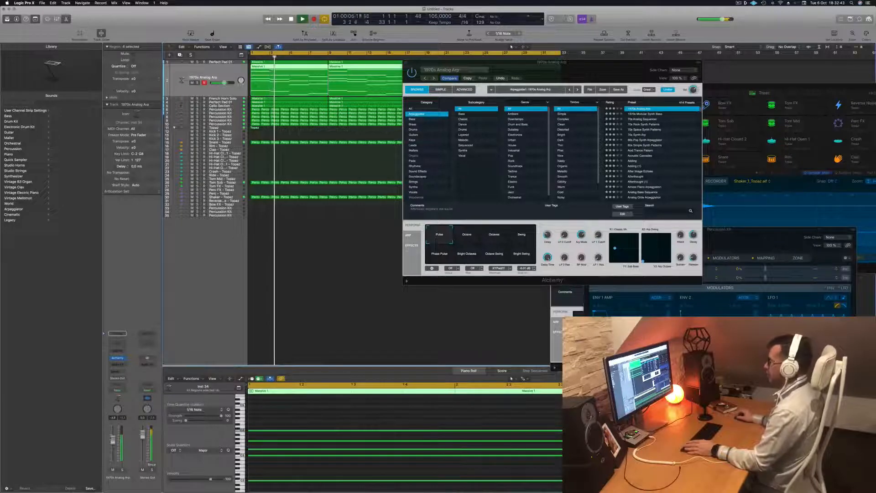
Step: Try the Octaves, Swing, Phase Pulse, Bright Octaves, Octave Swing and Pulse variations of the 1970s Analog Arp preset during playback
left_click(490, 240)
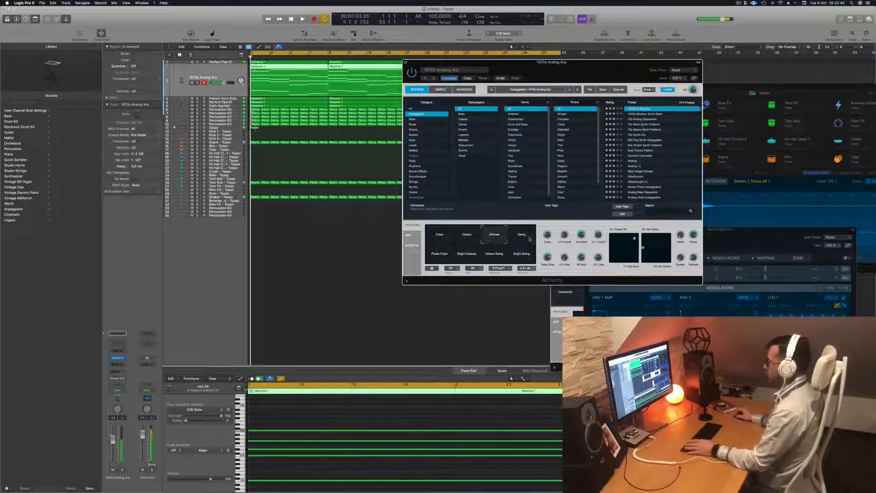
left_click(530, 239)
left_click(439, 256)
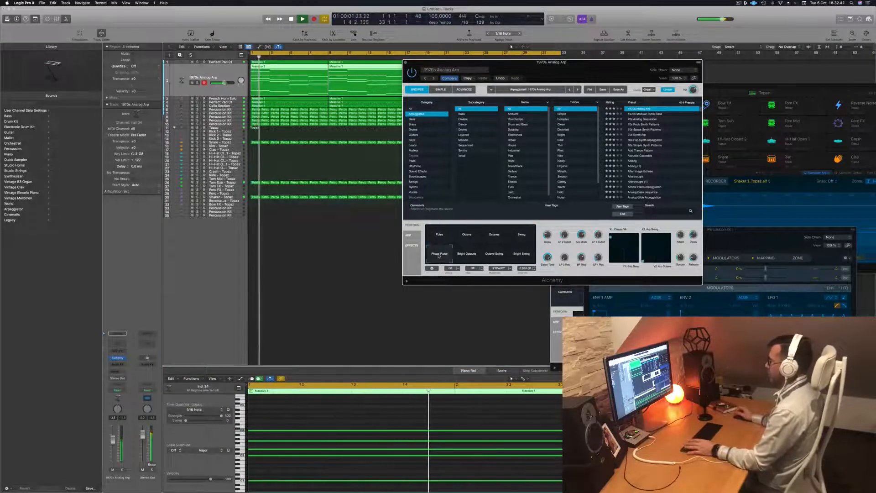
left_click(464, 256)
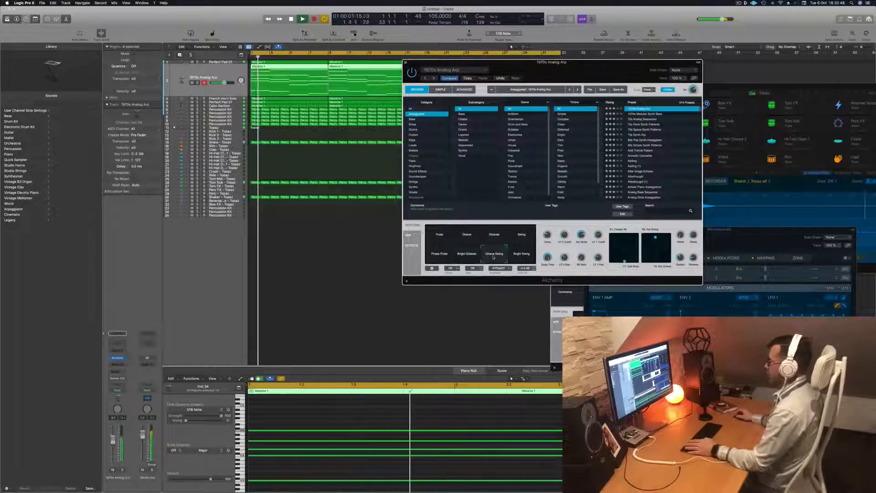
left_click(518, 256)
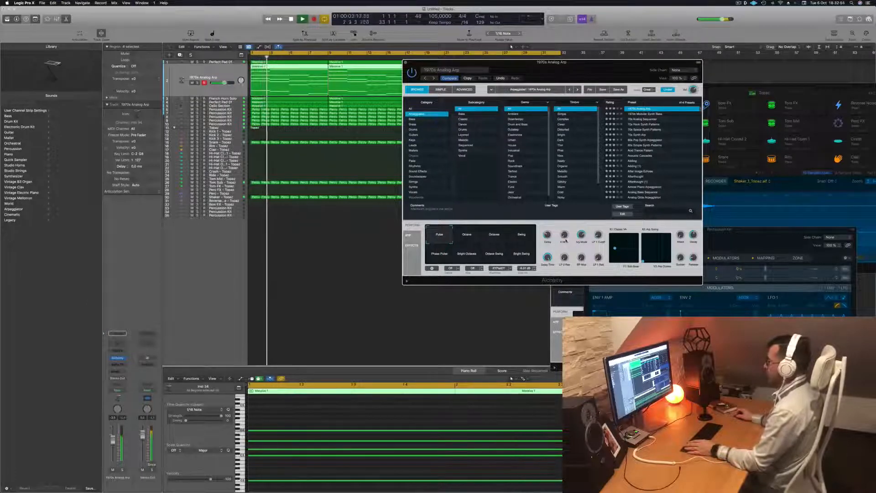
key("space")
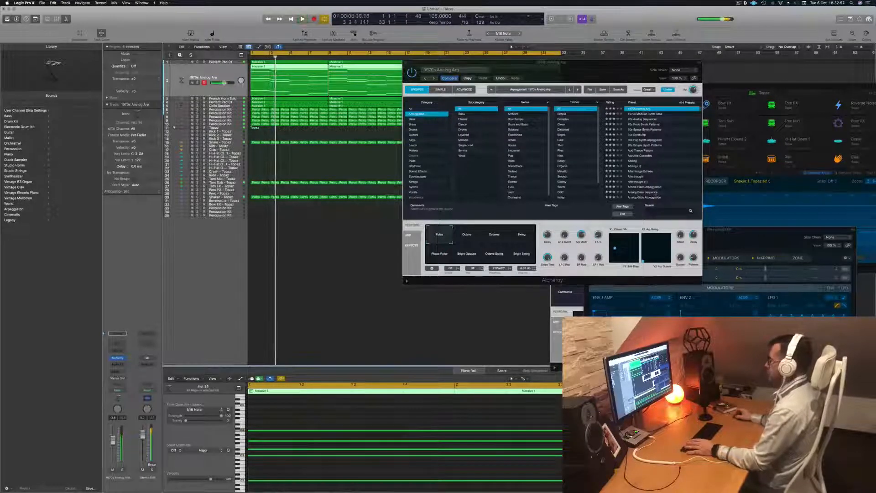
key("space")
Step: Audition the 1970s Modular Synth Bass preset, then load 70s Analog Sequencer on the duplicated pad track
left_click(649, 114)
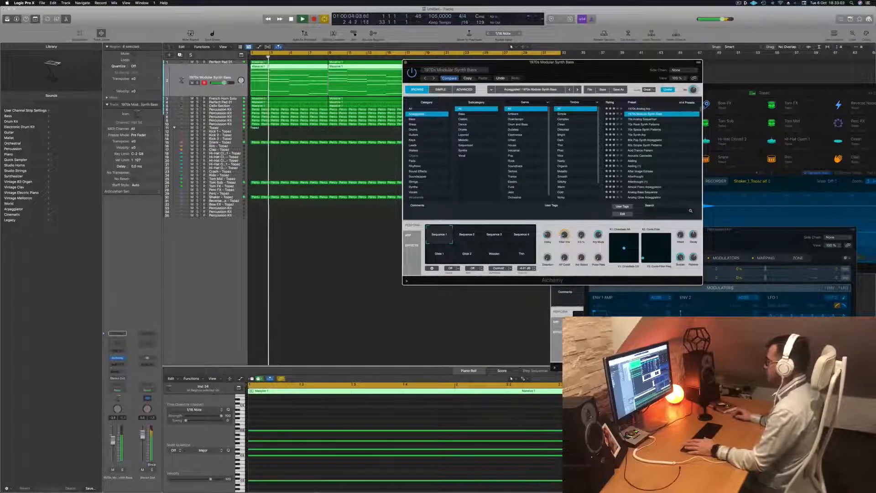
mouse_move(582, 257)
left_mouse_down()
mouse_move(587, 231)
mouse_move(591, 262)
left_mouse_up()
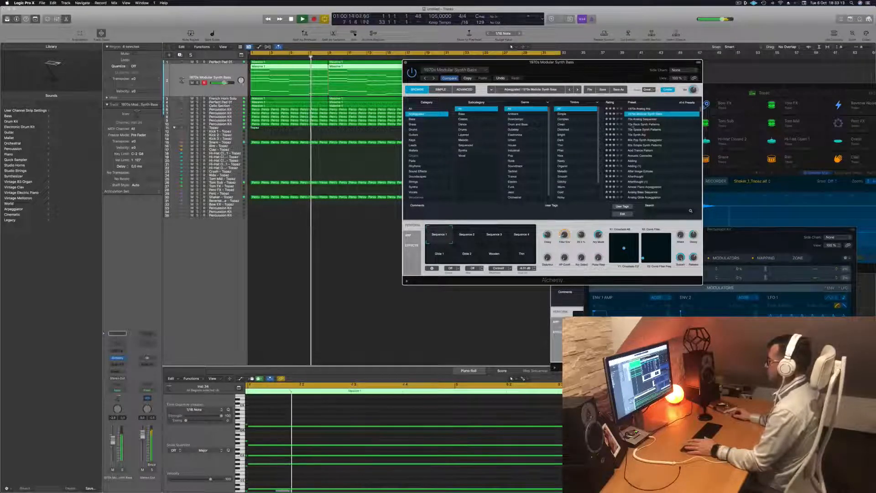
key("Down")
left_click_drag(579, 69, 610, 67)
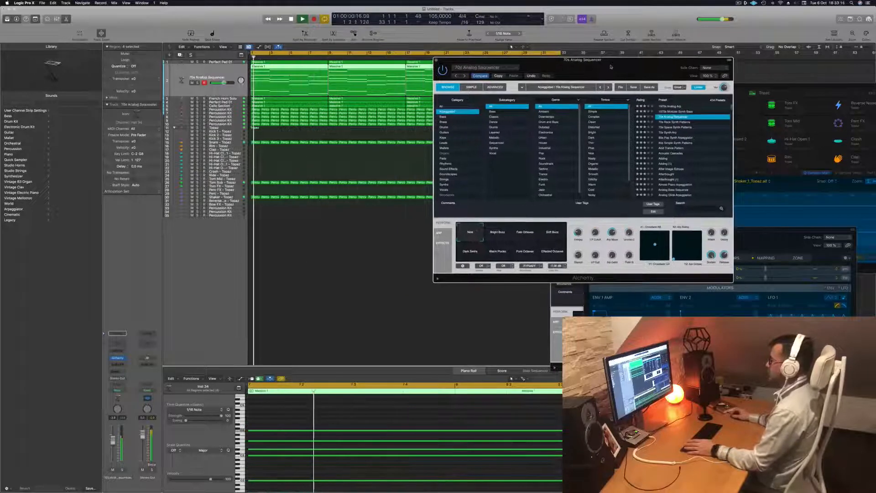
Step: Solo the 70s Analog Sequencer track briefly, unsolo it and replay it within the full arrangement
left_click(122, 469)
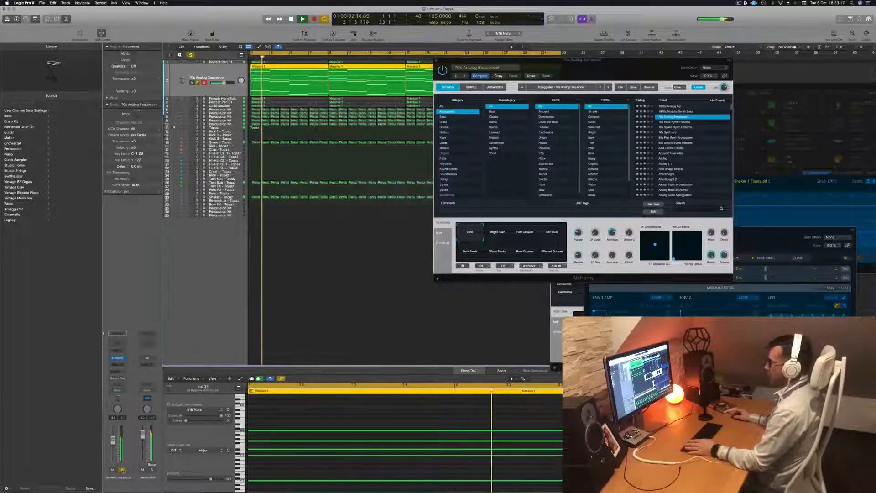
left_click(122, 469)
key("space")
key("space")
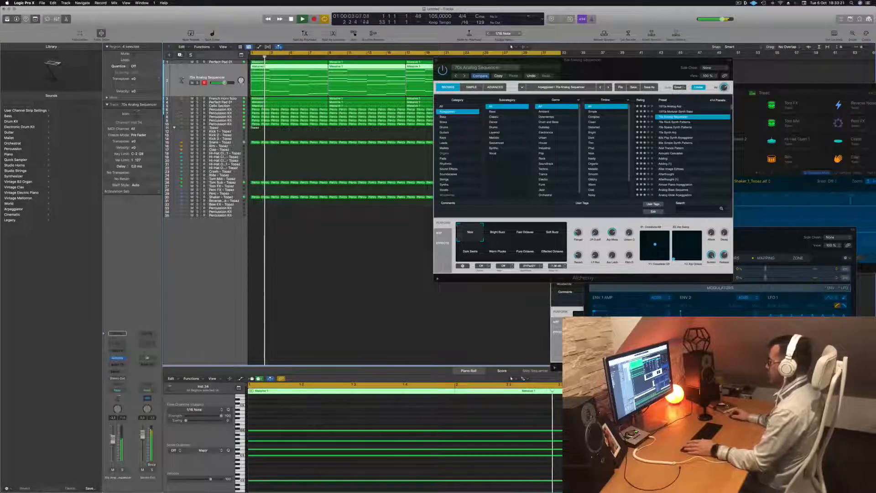
left_click_drag(593, 69, 631, 102)
key("space")
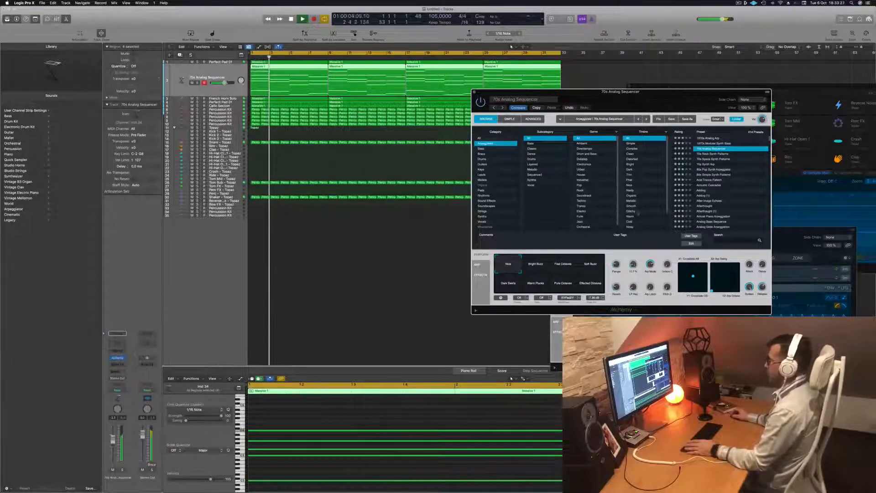
Step: Close both Alchemy windows, including the one for Perfect Pad 01, and clear the region selection in the arrangement
left_click_drag(662, 97, 524, 159)
left_click(337, 154)
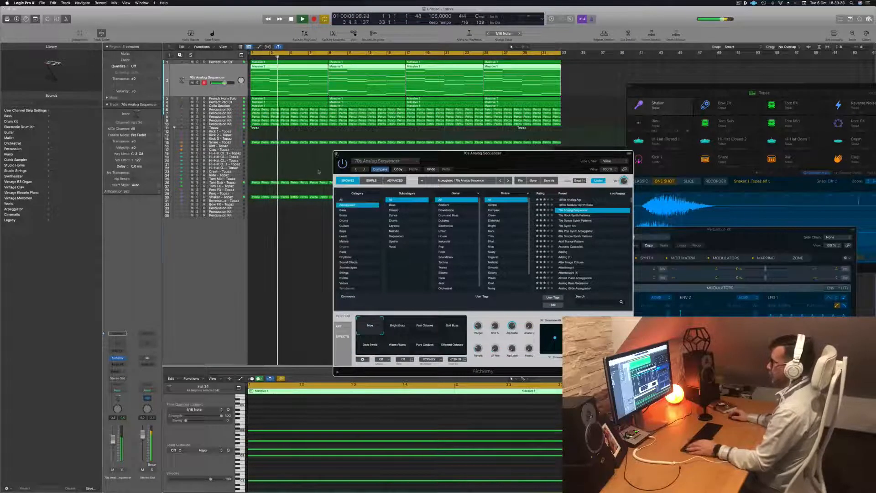
scroll(315, 172, "down", 2)
scroll(315, 171, "down", 2)
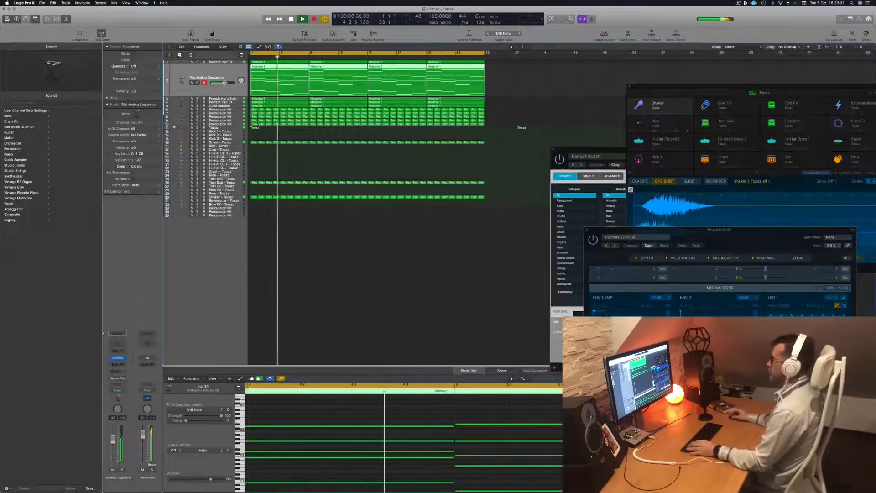
left_click_drag(607, 153, 348, 201)
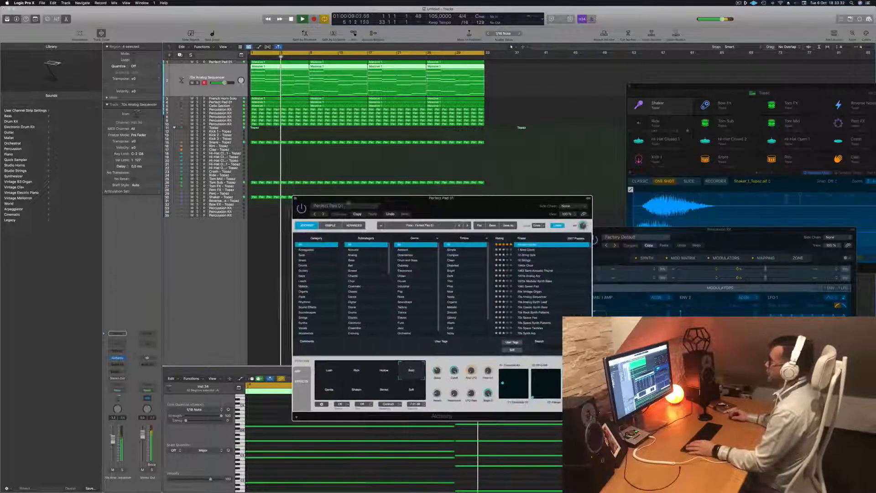
left_click(295, 198)
left_click(293, 169)
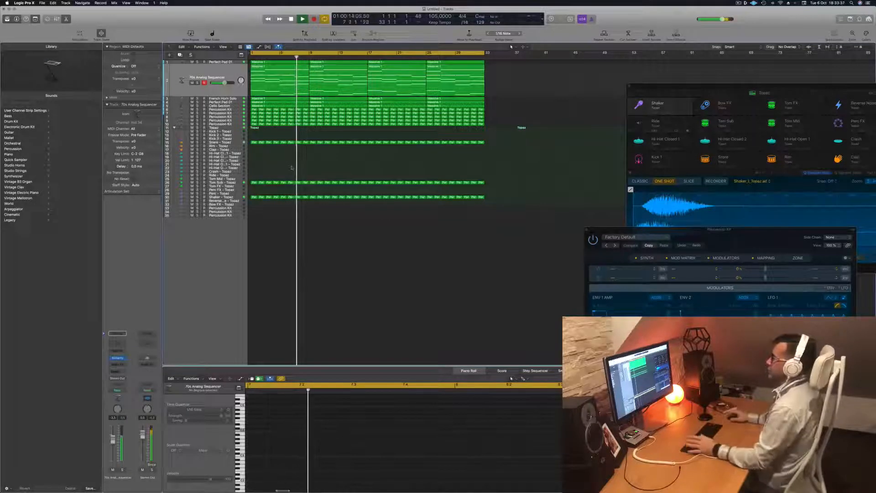
Step: Color and name all regions in the arrangement by their tracks
key("super+a")
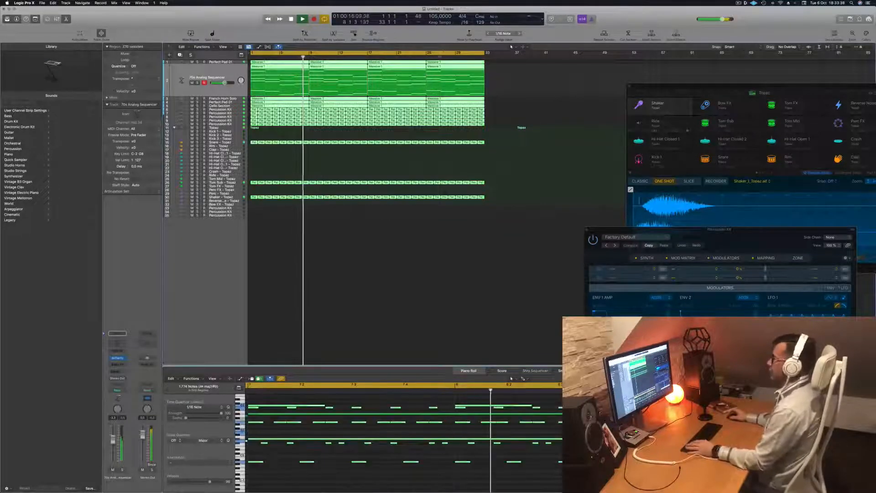
right_click(417, 65)
left_click(417, 65)
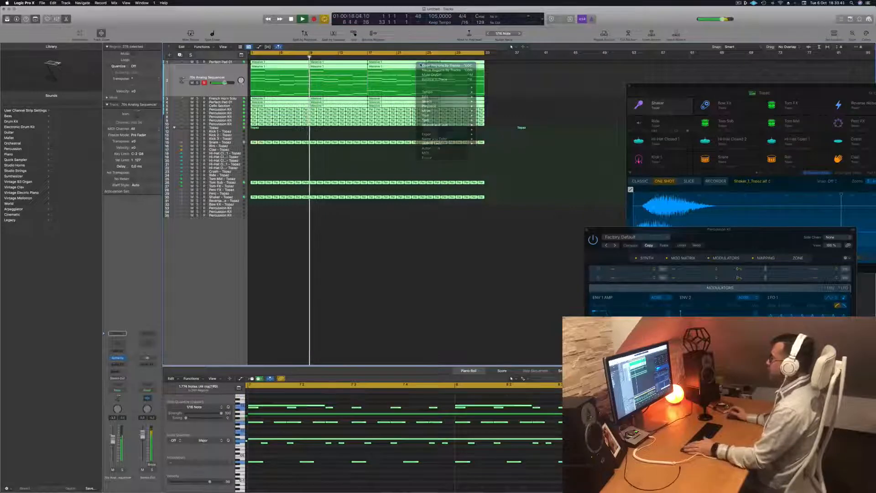
right_click(409, 64)
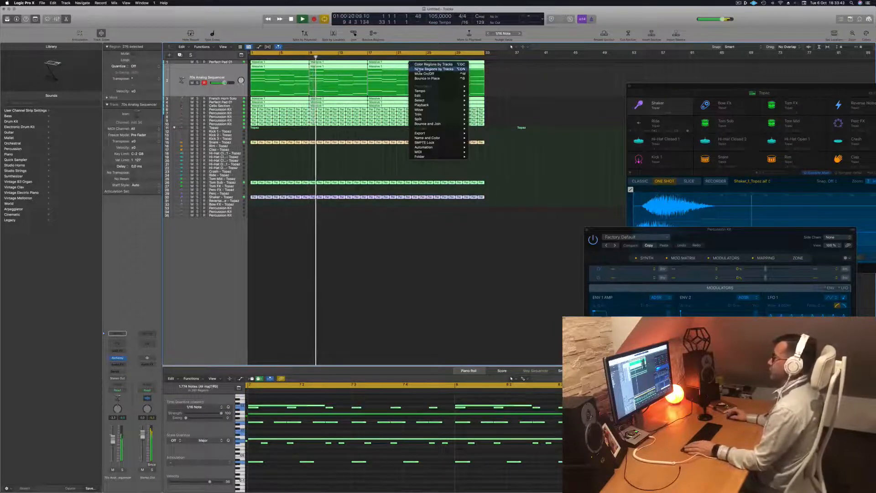
left_click(420, 69)
key("super+Right")
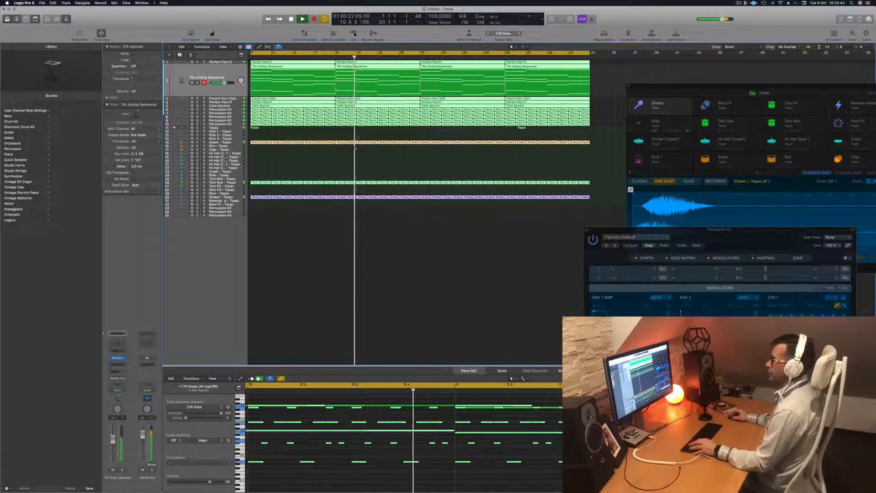
left_click(326, 170)
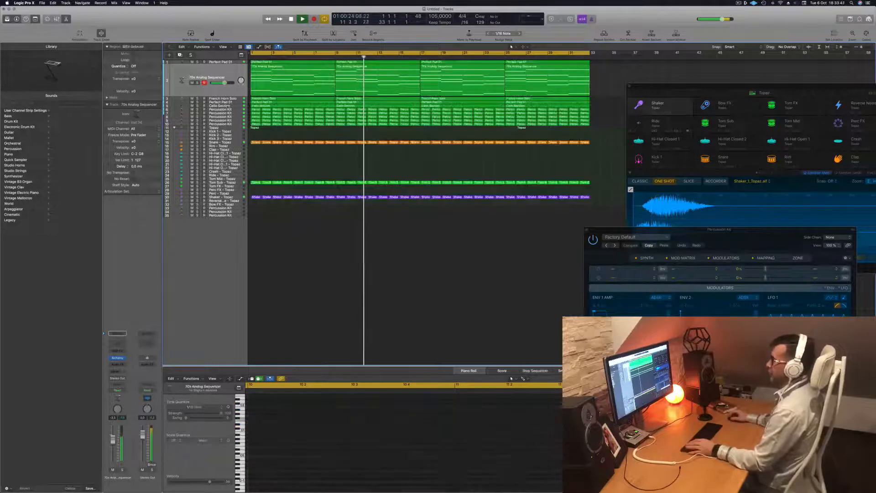
key("super+Left")
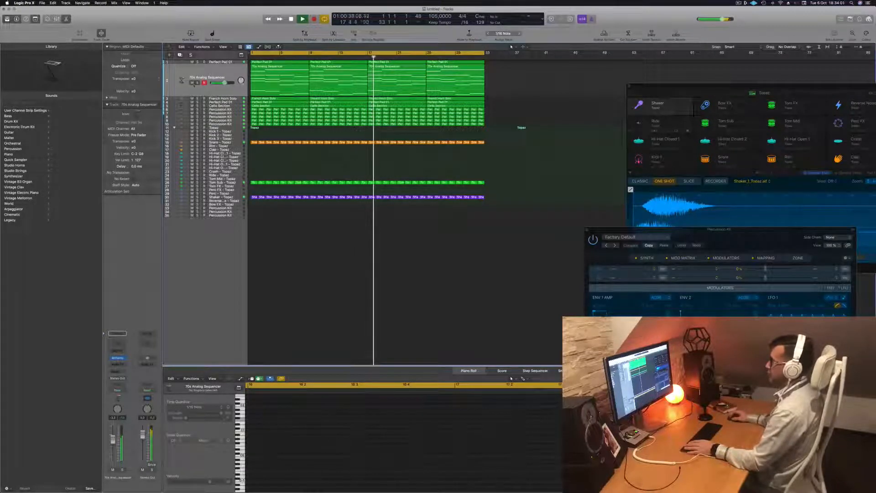
Step: Check the lower Perfect Pad 01 track in solo, unsolo it and raise its volume slightly
left_click(236, 98)
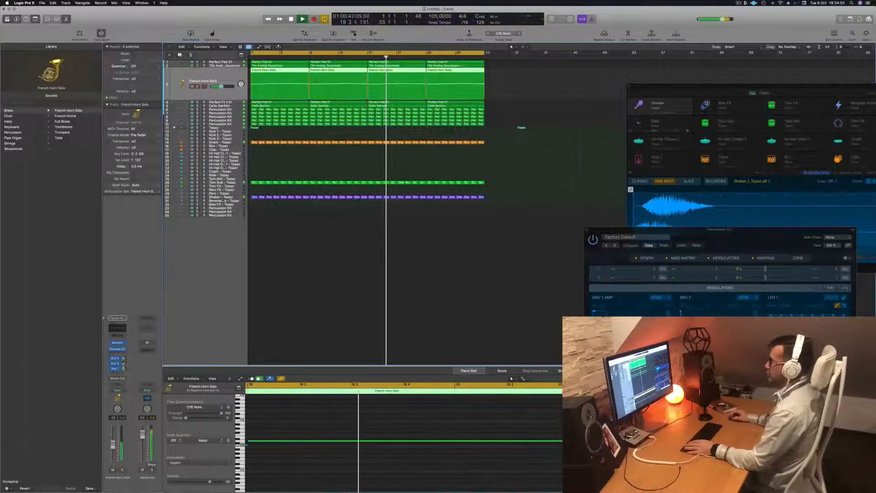
key("Down")
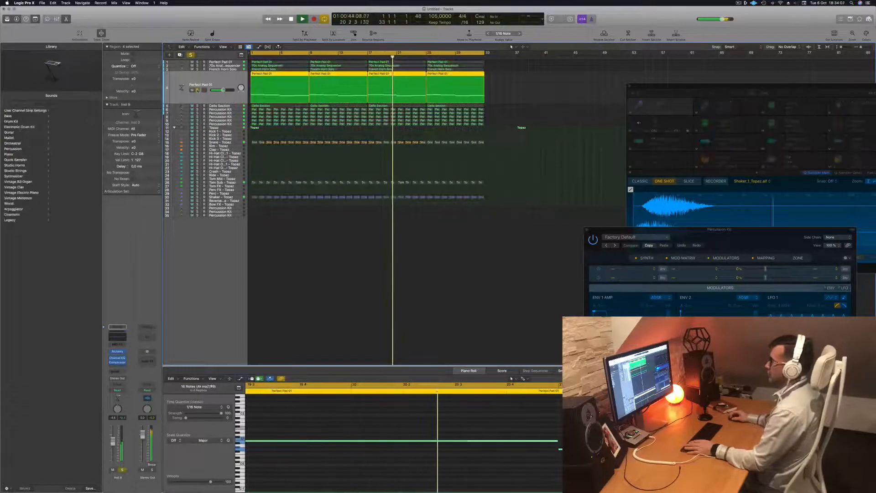
left_click(197, 90)
left_click(224, 90)
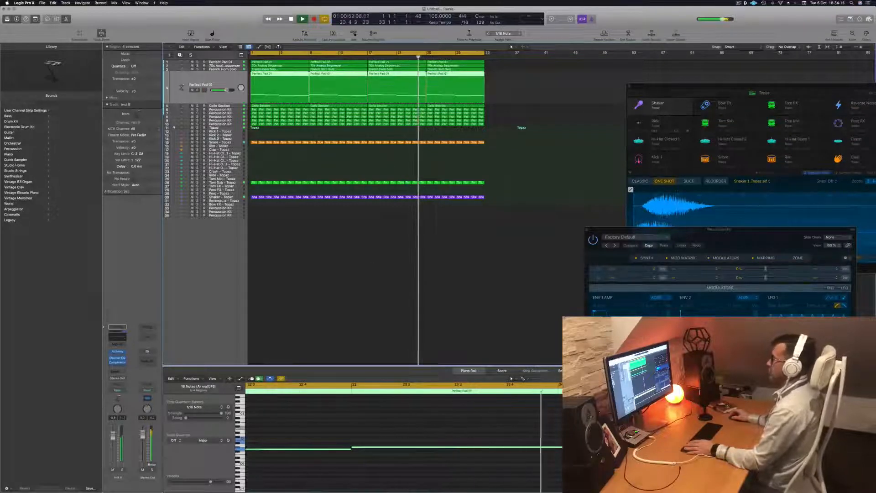
Step: Select the 70s Analog Sequencer track, clear the region selection and replay the arrangement from the beginning
left_click(220, 65)
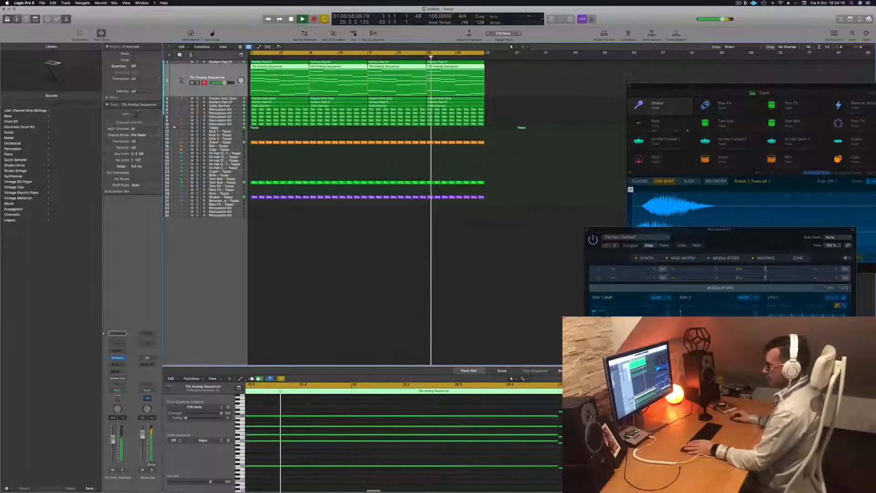
left_click(277, 317)
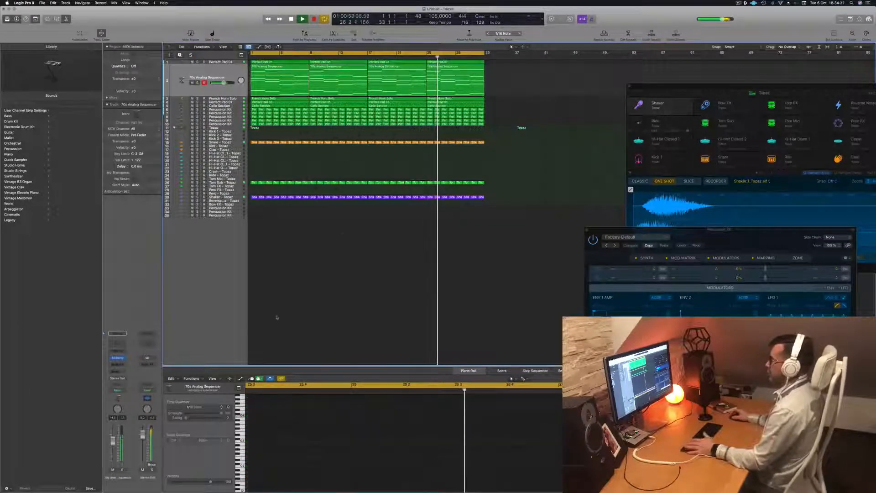
key("Return")
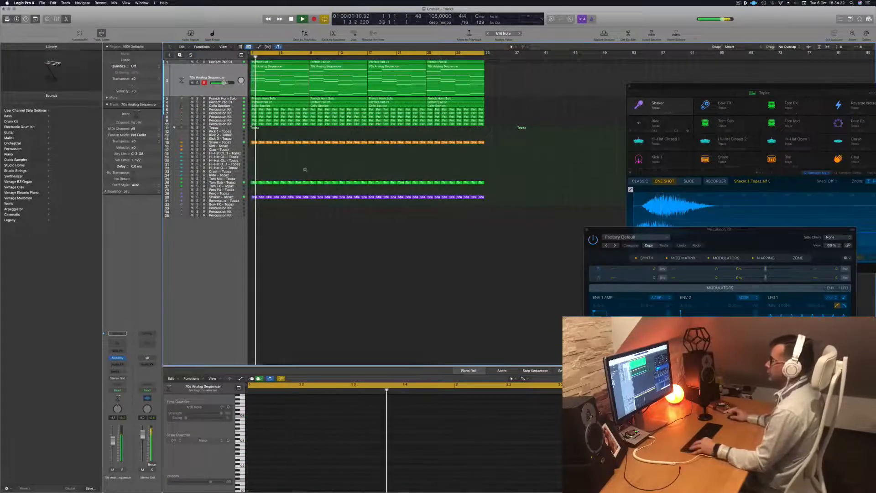
scroll(306, 170, "up", 1)
scroll(307, 171, "up", 3)
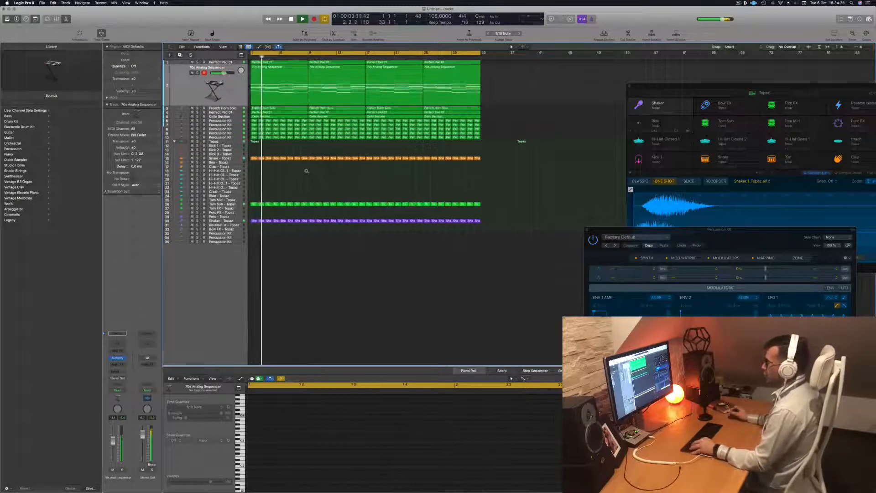
key("Return")
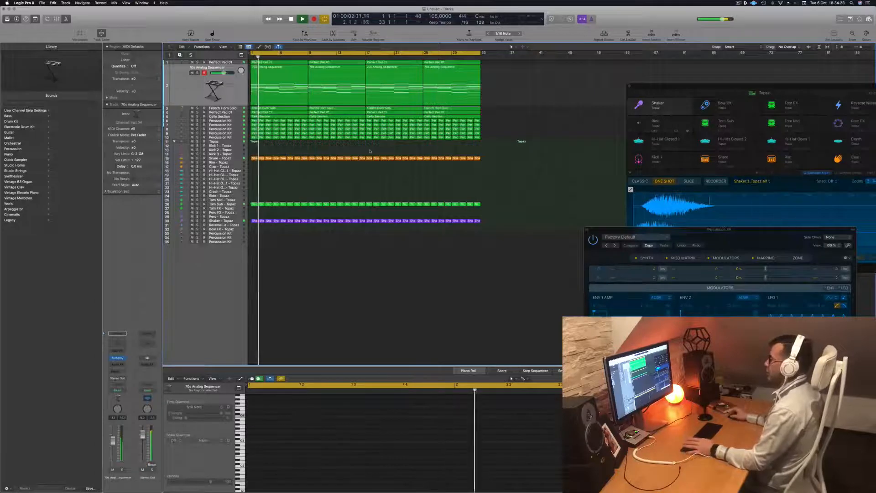
Step: Stop playback at the start of the arrangement and open the mixer showing all track channels
key("Return")
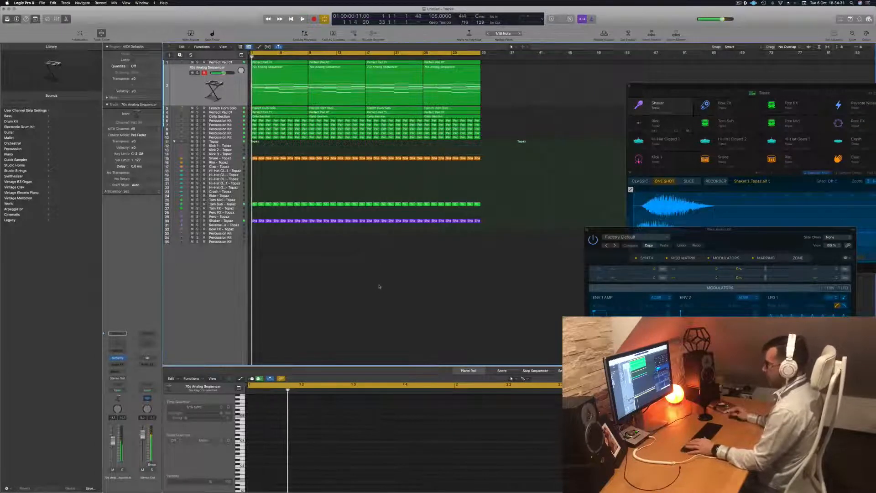
key("x")
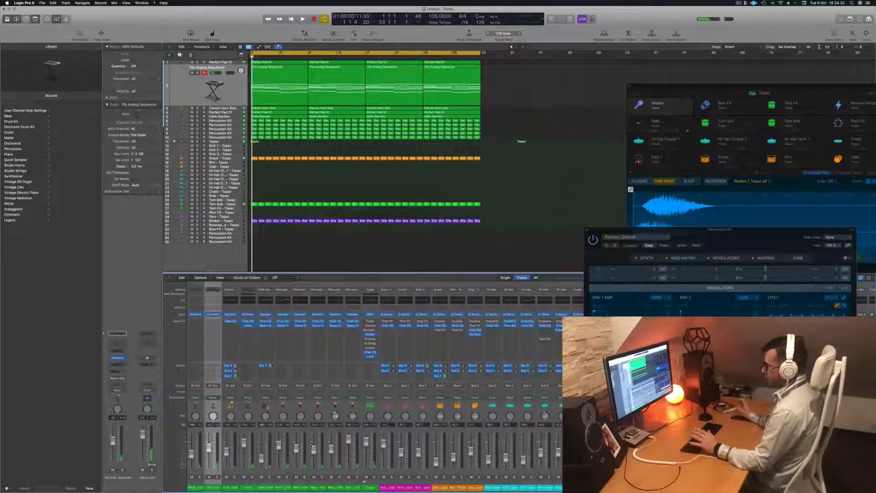
key("space")
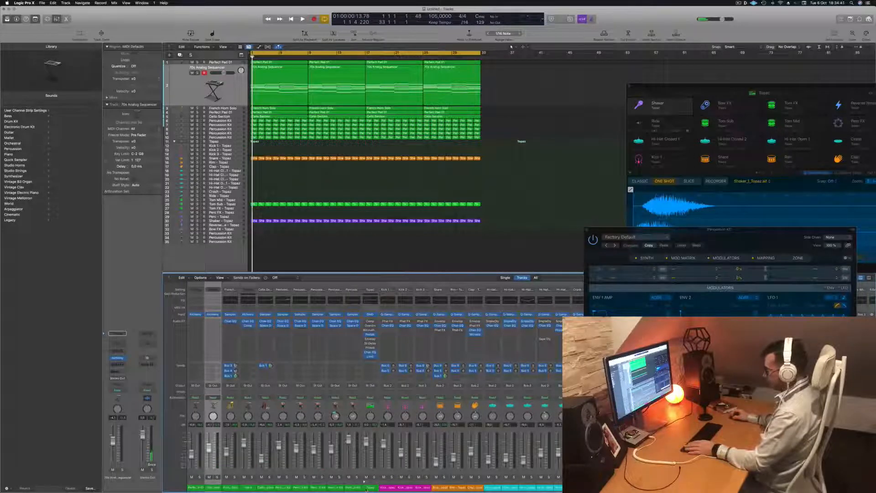
Step: Pull the faders of all synth, orchestral and Percussion Kit channels fully down, then lower the Topaz Snare slightly during playback
left_click_drag(354, 489, 192, 488)
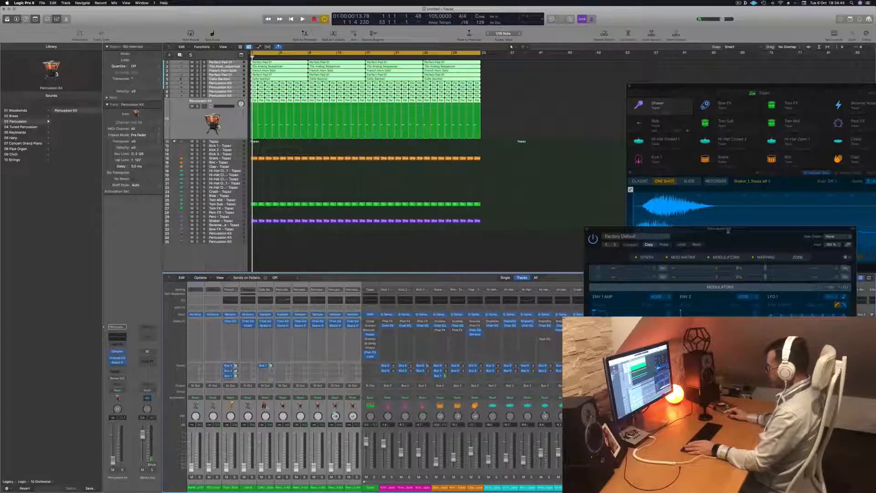
left_click_drag(729, 229, 753, 82)
key("space")
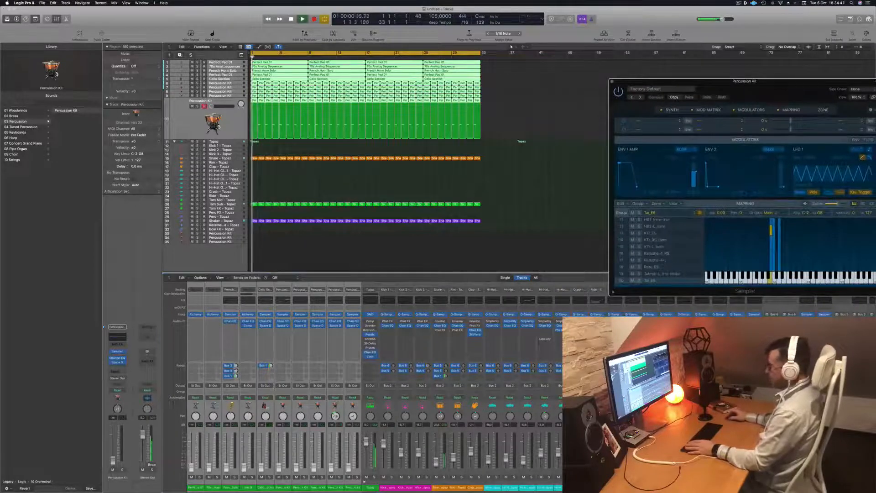
left_click_drag(436, 461, 436, 467)
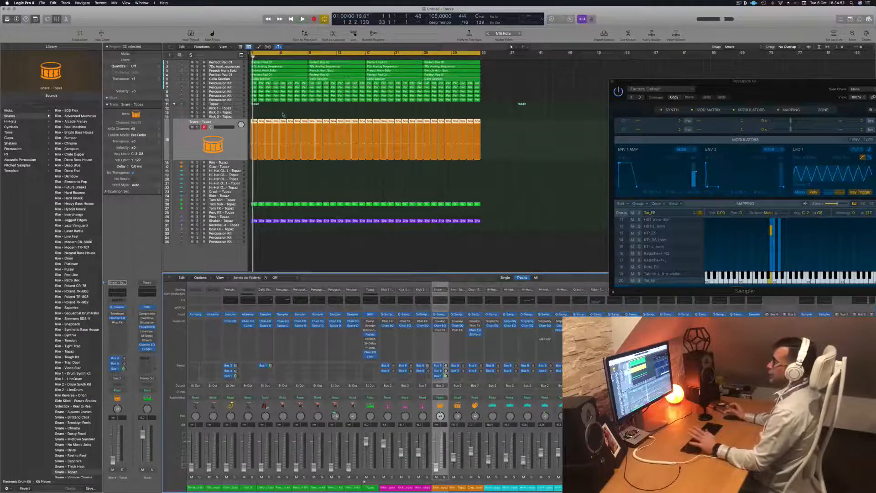
Step: Audition the Percussion Kit tracks during playback, raise the third one's volume and clear the region selection
left_click(232, 83)
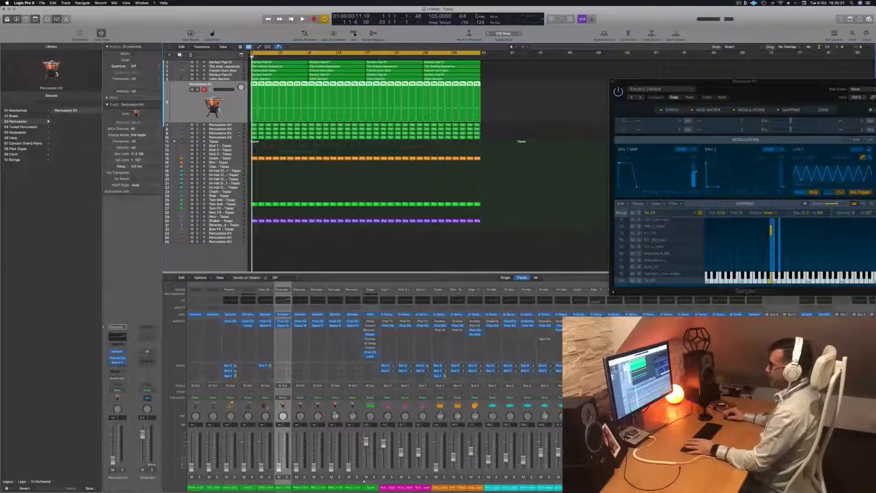
left_click(238, 133)
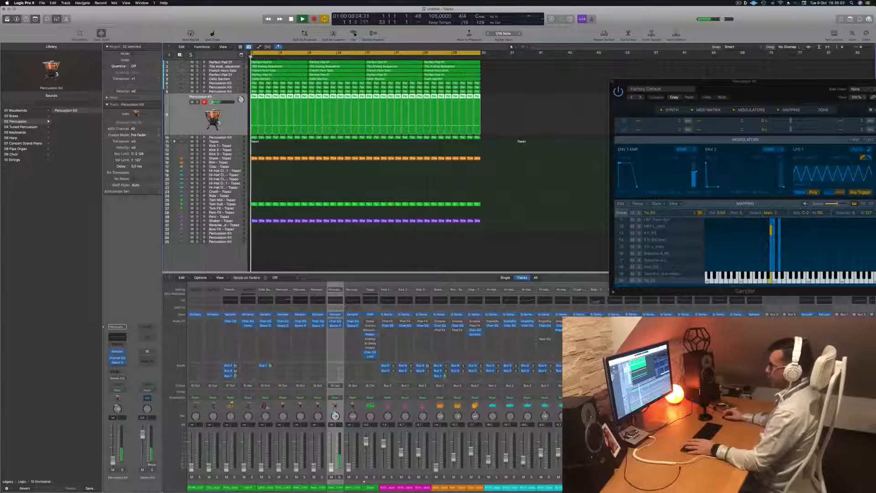
left_click(229, 92)
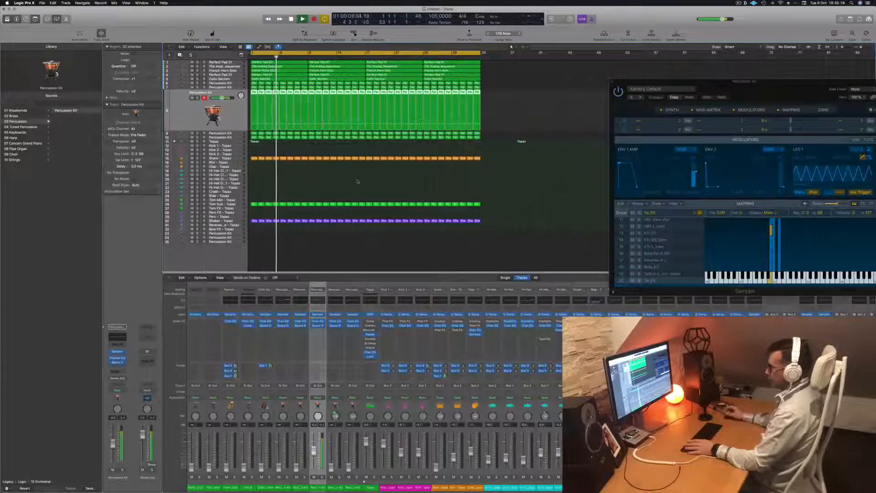
left_click(288, 144)
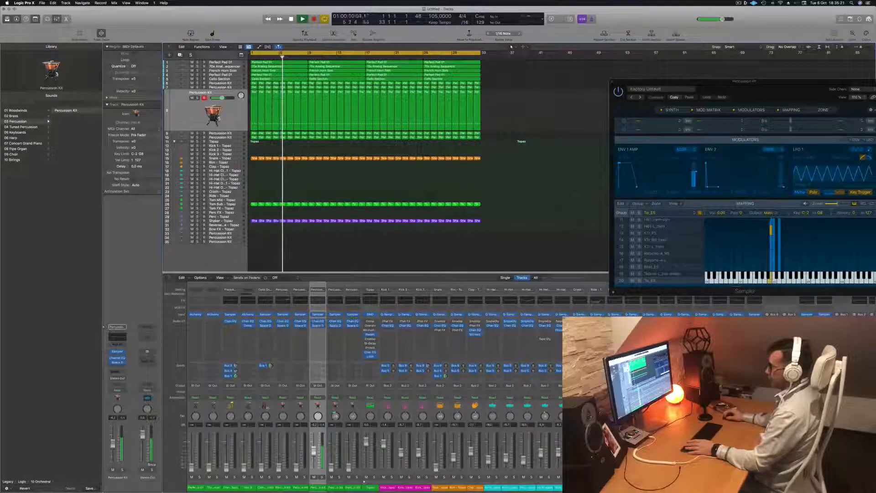
Step: Show the third Percussion Kit track's notes in the Piano Roll across several bars, with no notes selected
key("Up")
key("Up")
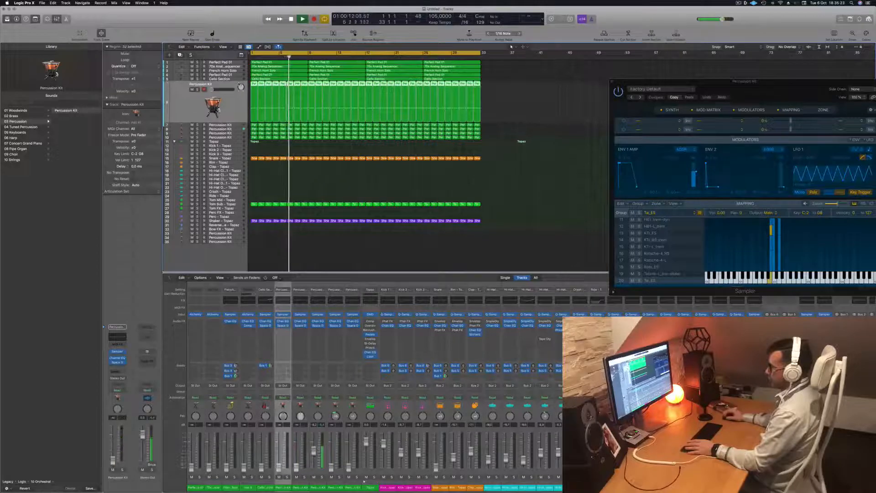
key("Up")
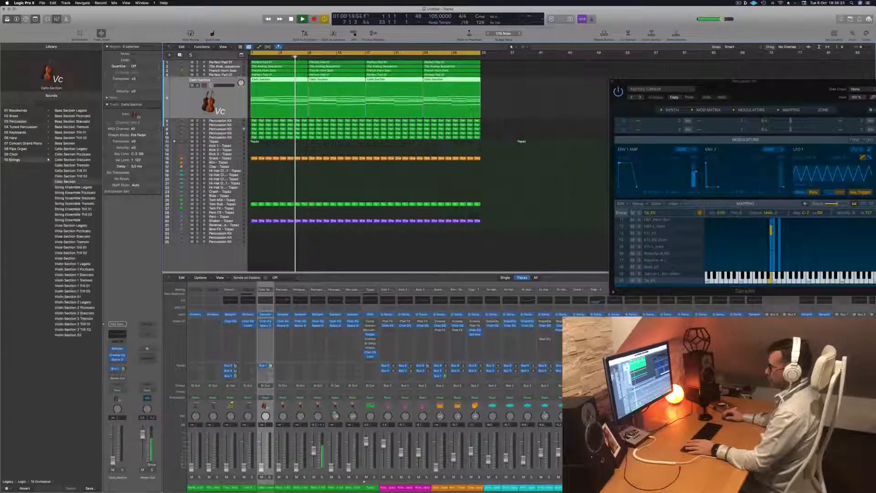
key("Down")
key("Down")
key("Down")
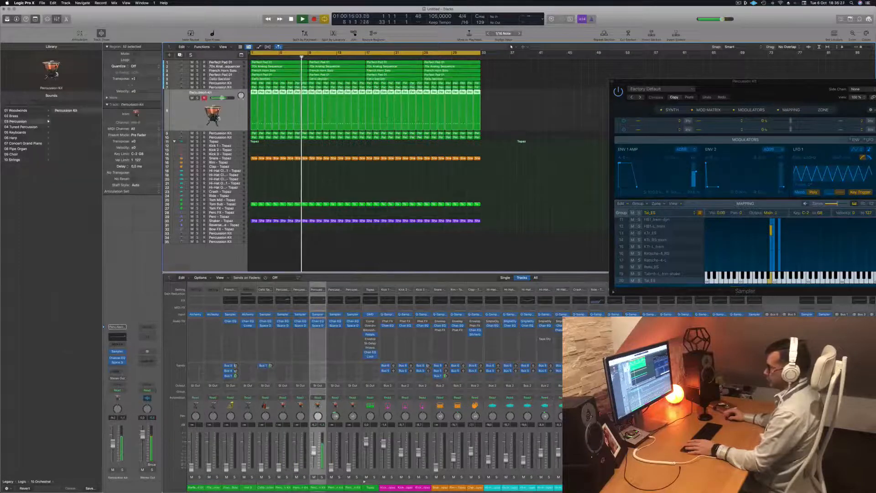
key("p")
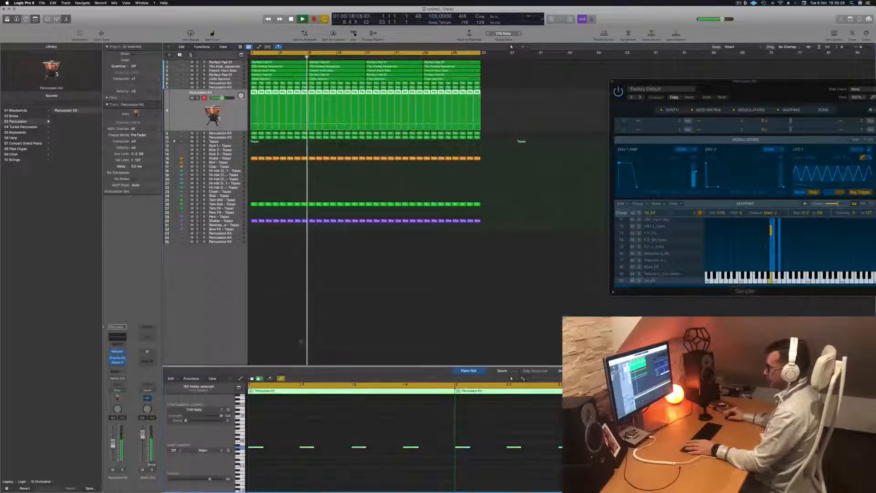
scroll(352, 460, "down", 2)
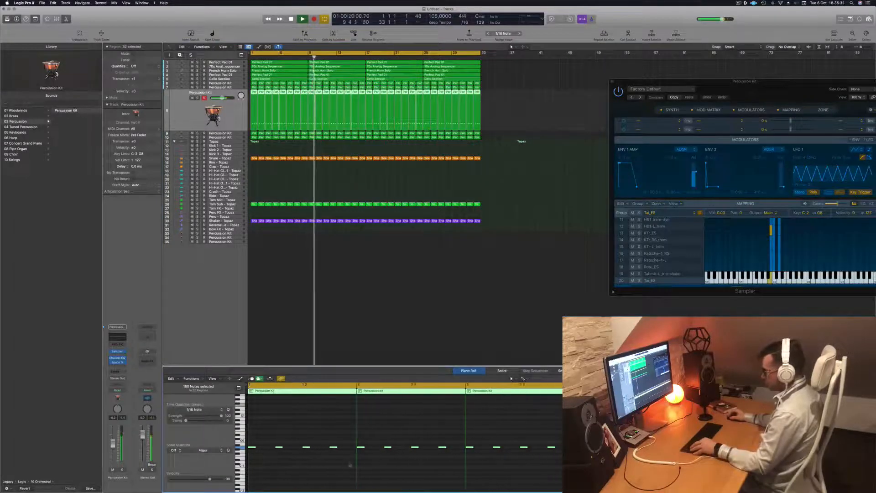
left_click(301, 469)
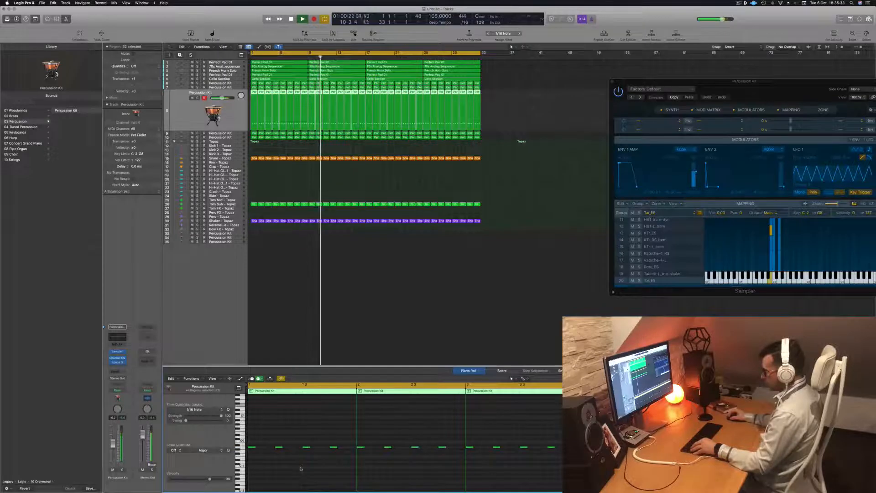
scroll(301, 469, "down", 1)
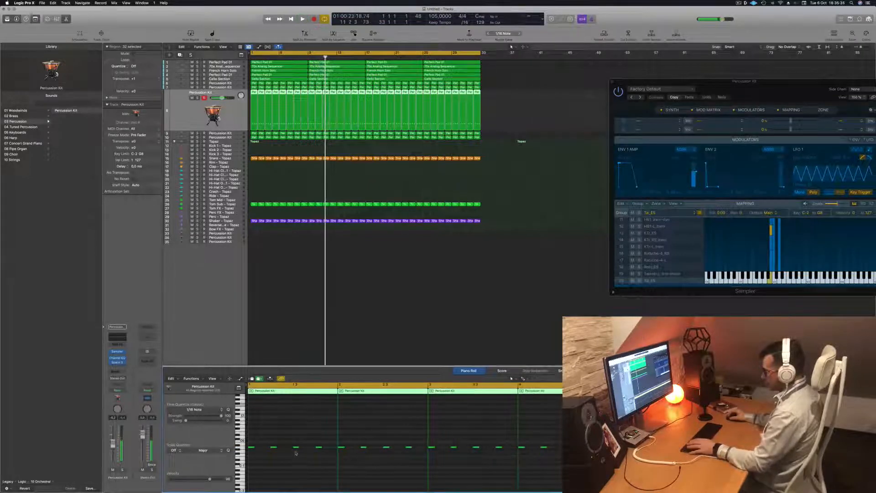
Step: Delete and re-place the third note in the track's first Percussion Kit region, replaying from the start
key("Return")
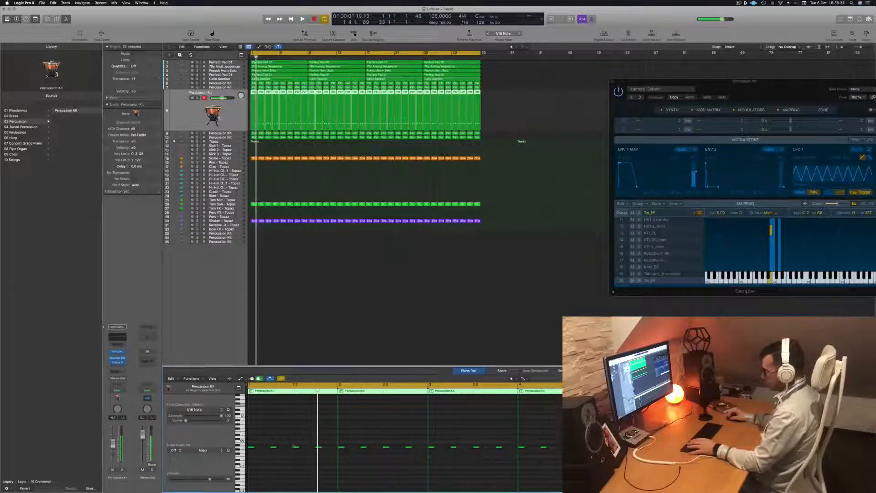
key("BackSpace")
key("Return")
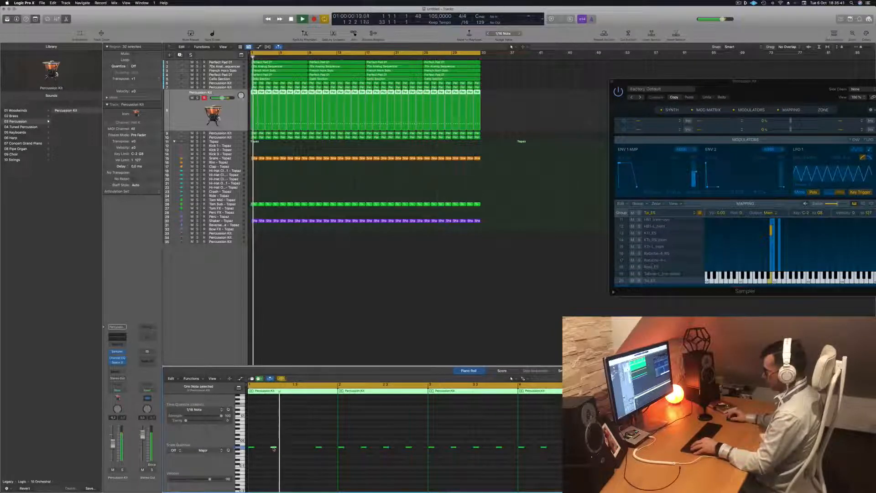
left_click(293, 448)
left_click_drag(293, 449, 274, 450)
key("Return")
key("Return")
scroll(283, 451, "down", 2)
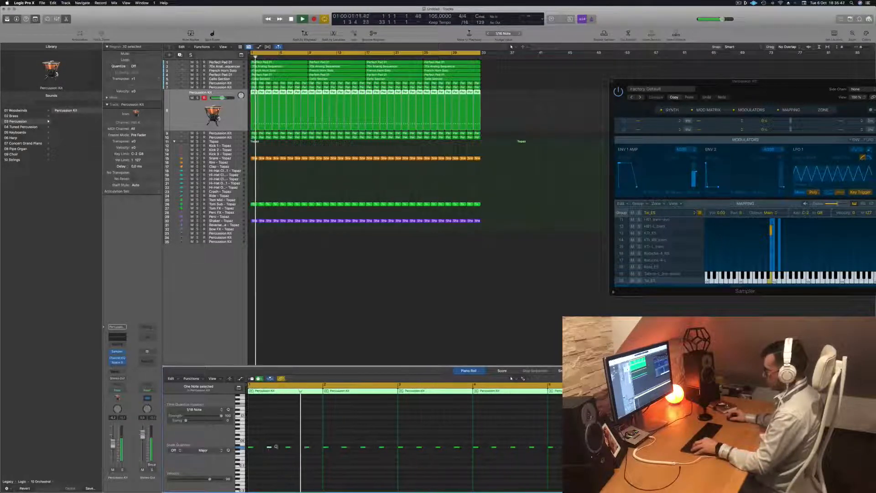
scroll(282, 451, "down", 4)
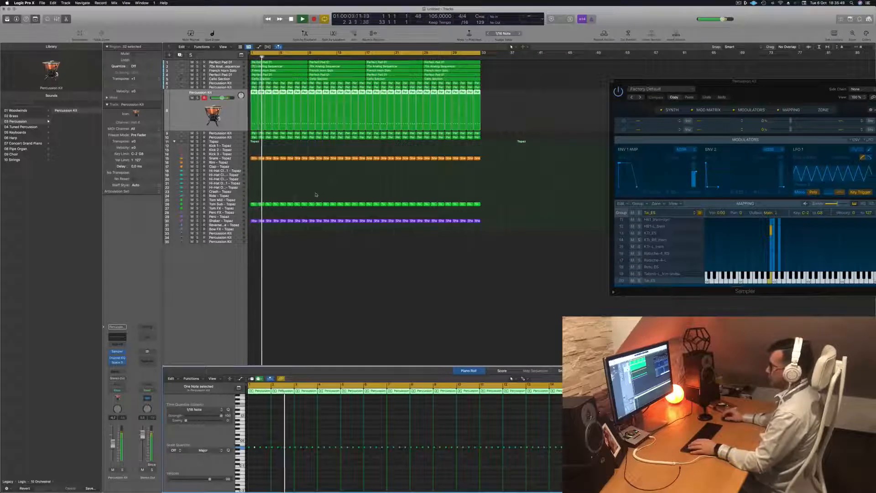
Step: Delete the later regions of the third Percussion Kit track and refill it to bar 33 by repeating the remaining ones
left_click_drag(486, 96, 313, 98)
key("Delete")
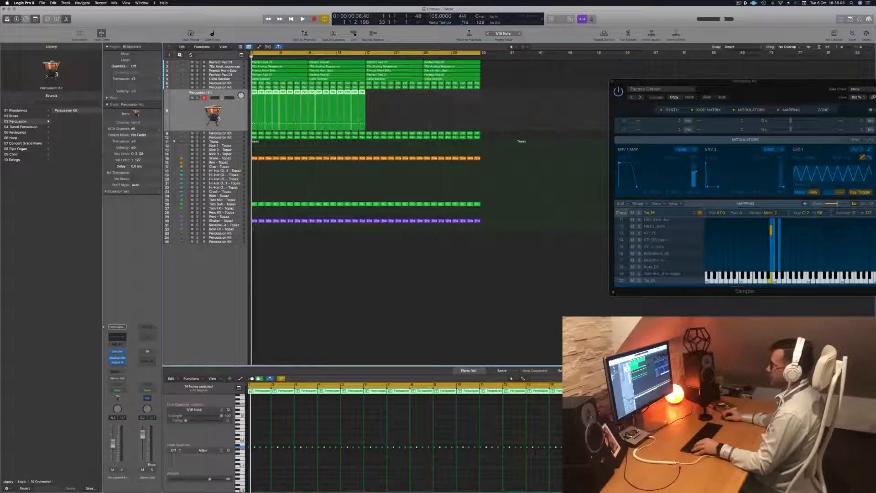
key("super+r")
key("space")
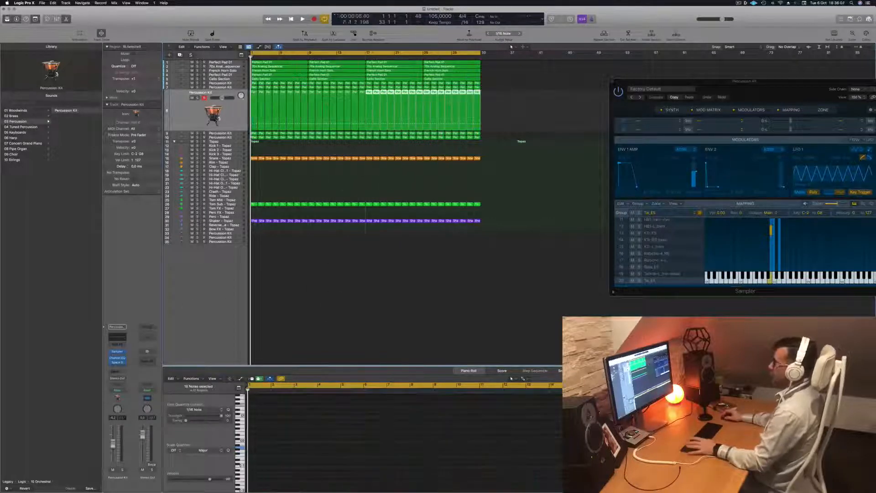
Step: Move the edited Percussion Kit track down to second-to-last in its group and raise the last Percussion Kit track's volume
left_click(227, 109)
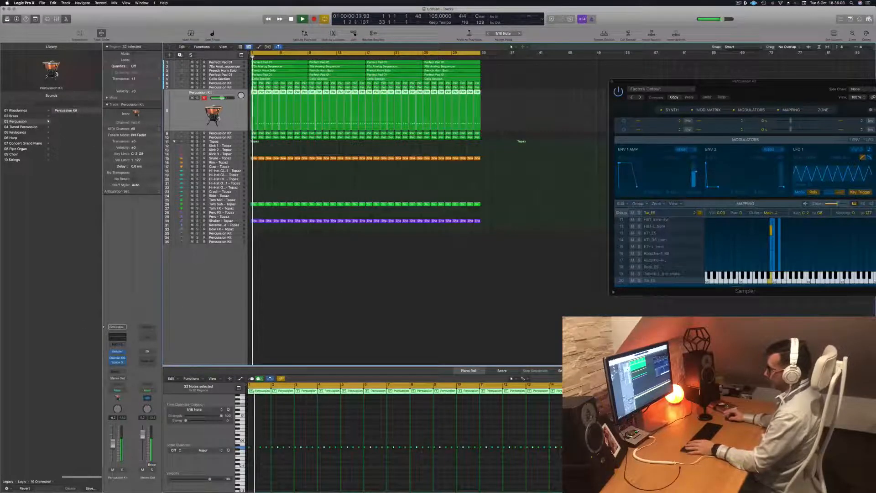
left_click_drag(230, 117, 230, 137)
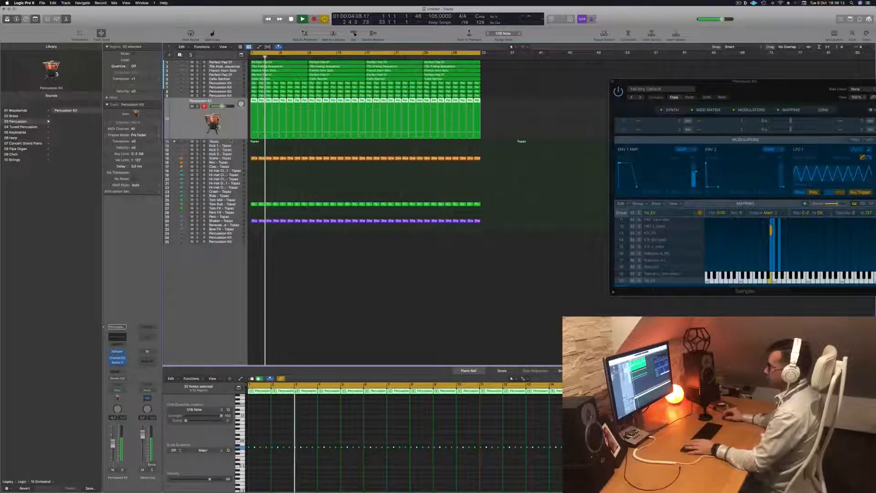
left_click(235, 95)
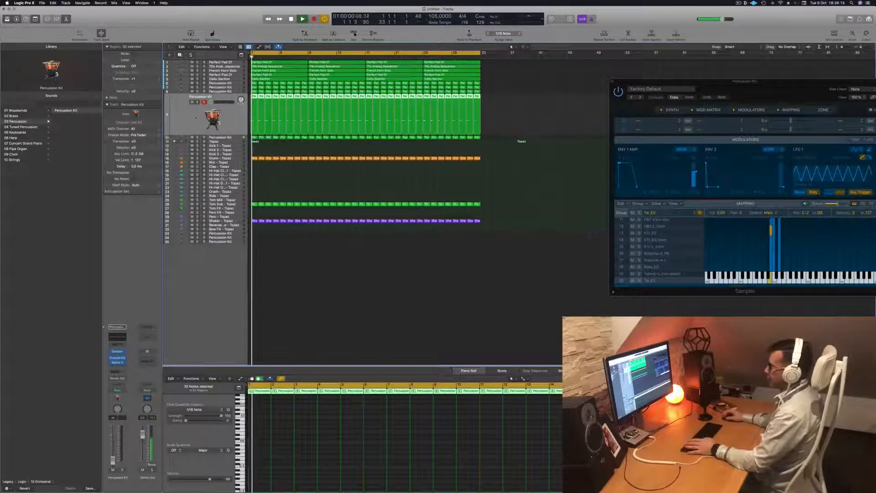
mouse_move(243, 116)
left_mouse_down()
mouse_move(243, 142)
mouse_move(242, 132)
left_mouse_up()
key("space")
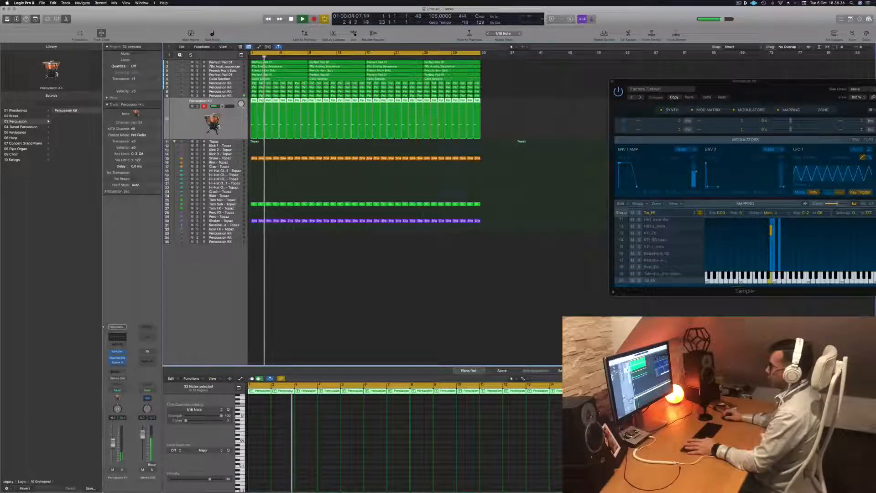
Step: Raise the third Percussion Kit track's volume and add a Channel EQ low cut at 98.5 Hz with a 24 dB/Oct slope
left_click(238, 91)
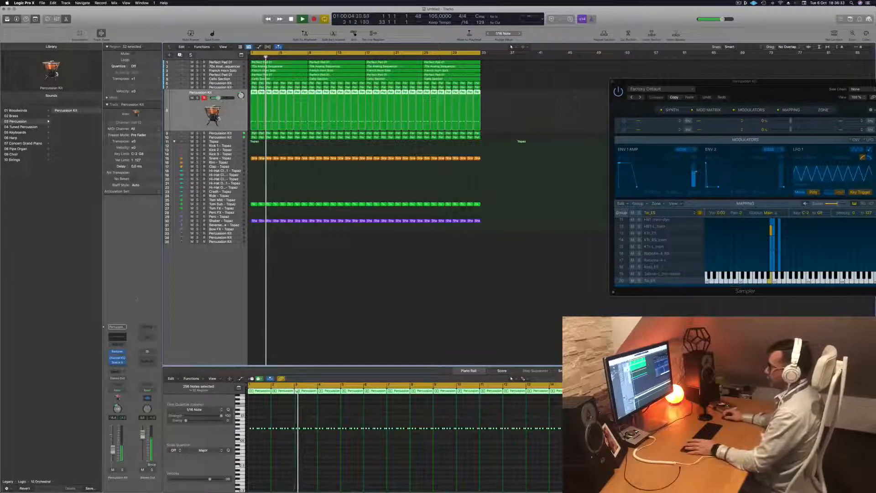
left_click(117, 336)
key("Return")
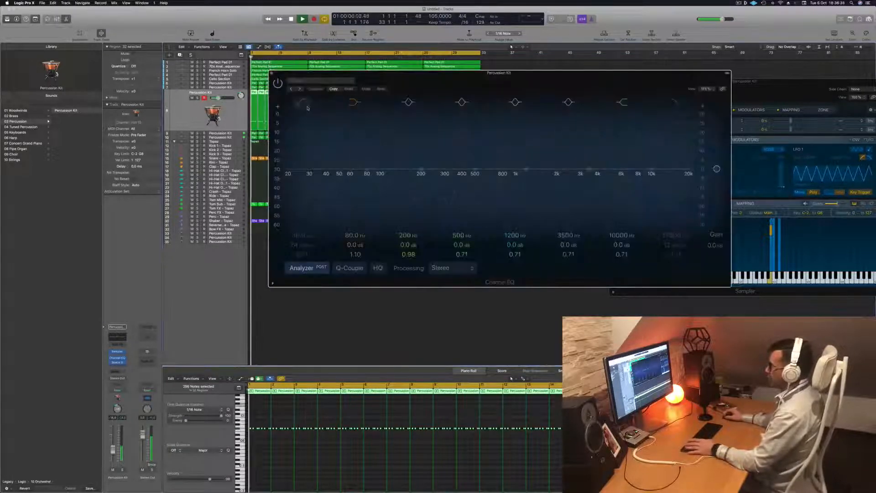
left_click(303, 103)
left_click_drag(310, 173, 377, 172)
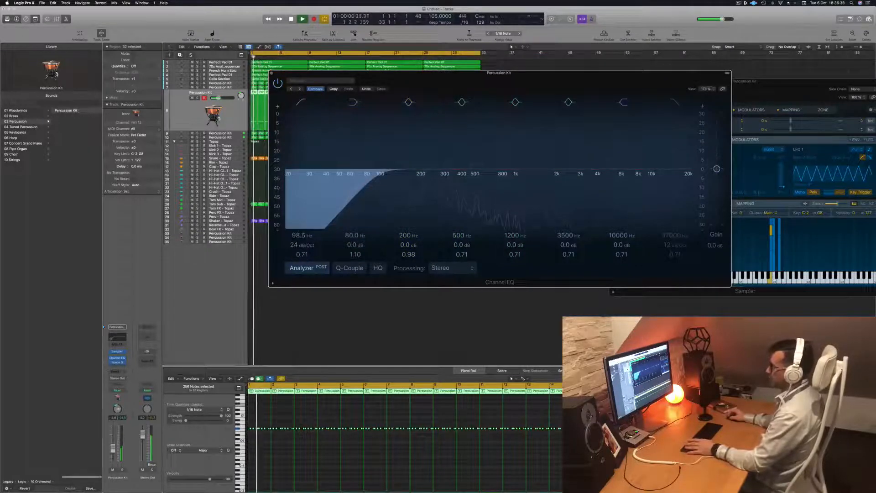
key("super+w")
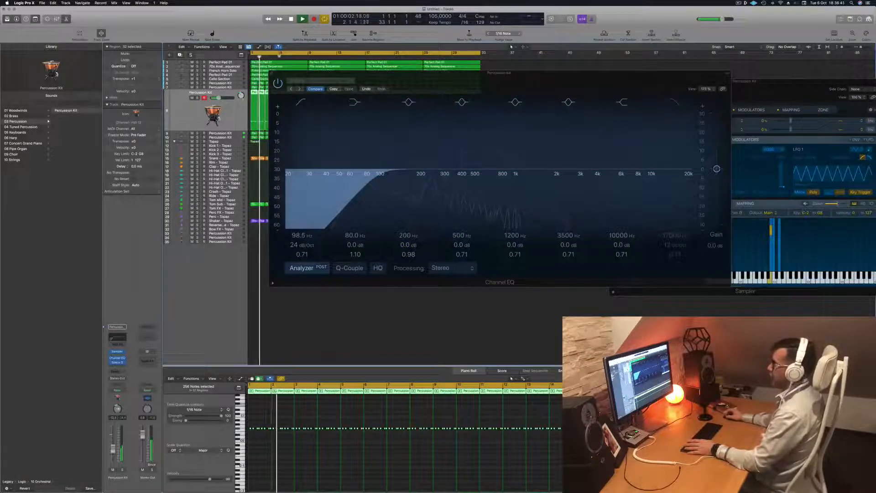
key("super+w")
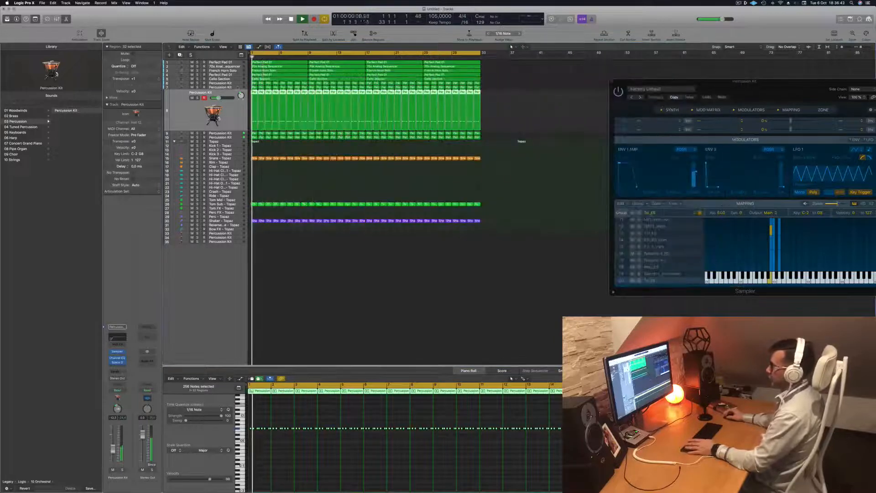
Step: Raise the second Percussion Kit track's volume and check its Space Designer reverb during playback
key("Up")
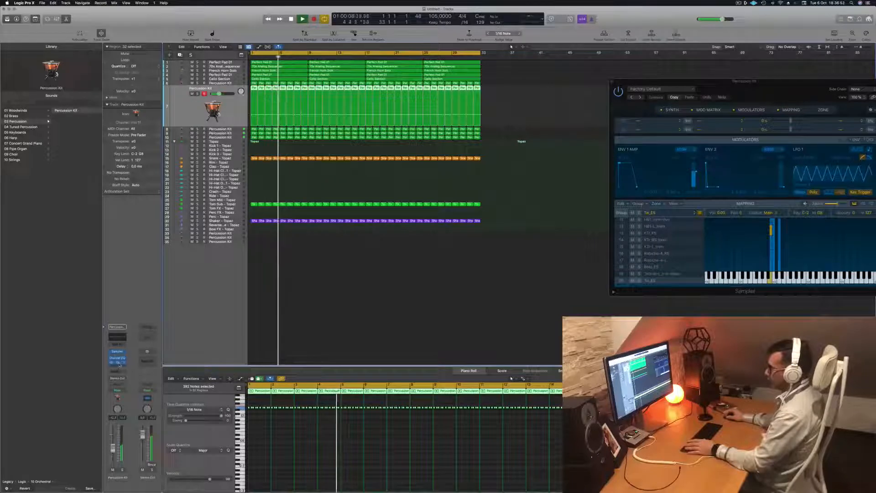
left_click(115, 363)
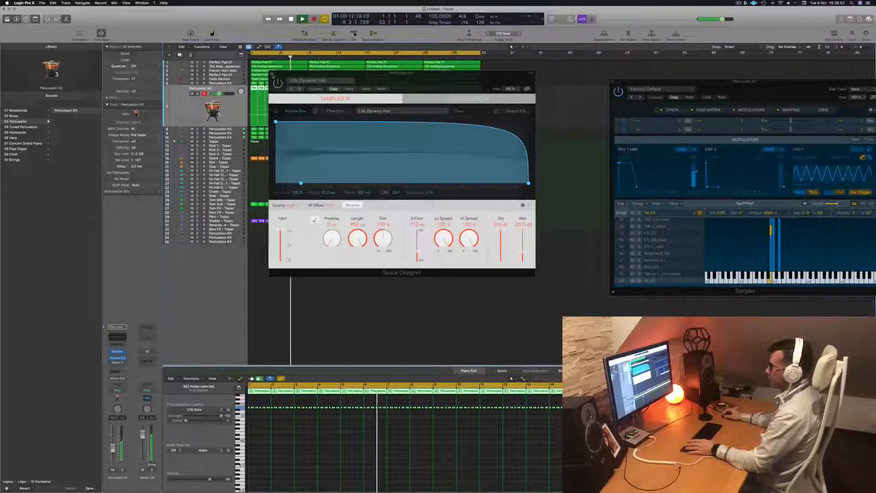
left_click(273, 74)
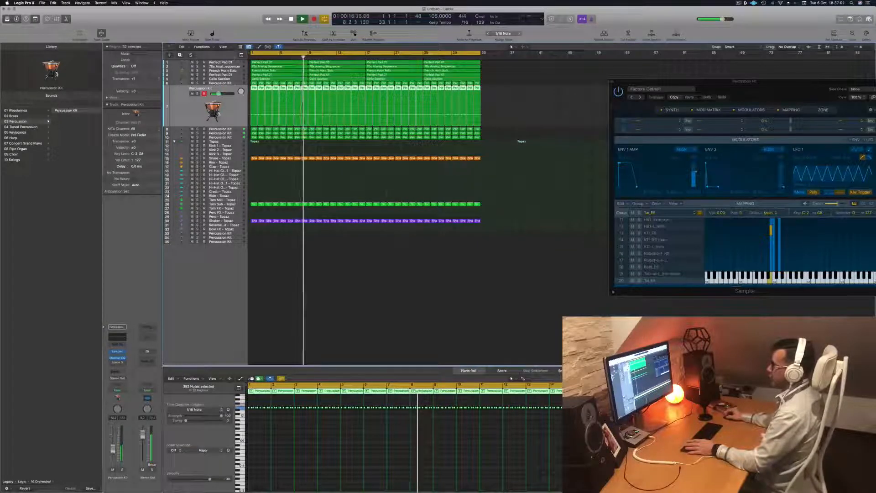
Step: Replay the arrangement with the first Percussion Kit track selected and raise its volume
key("Up")
key("space")
key("space")
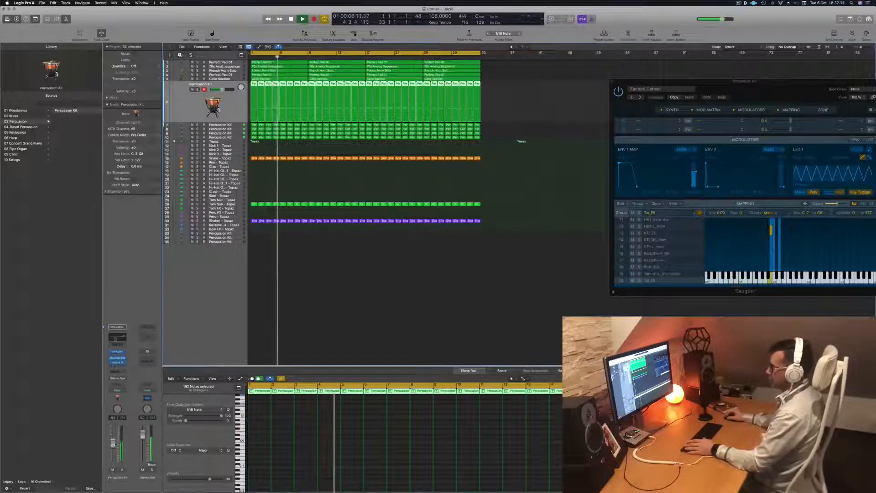
Step: In the first Percussion Kit track's Channel EQ, replace the high shelf with a low cut at 80.5 Hz, 24 dB/Oct, and replay the arrangement
left_click(118, 336)
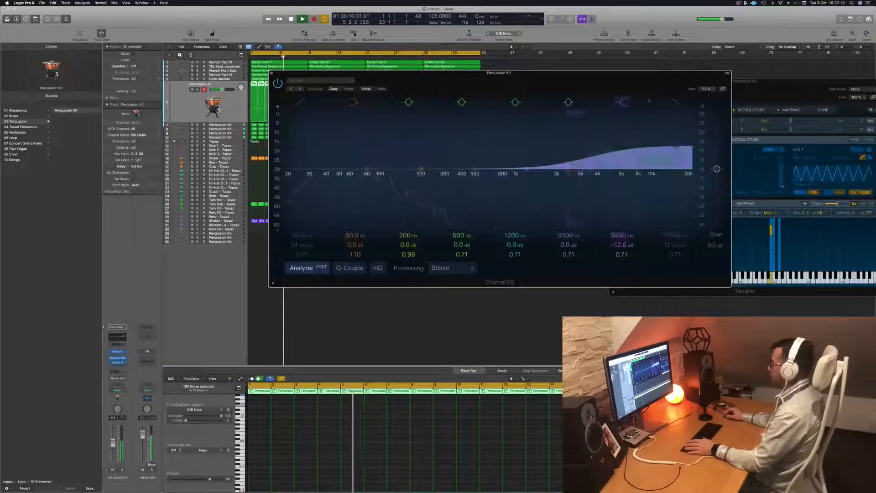
left_click(622, 102)
left_click(302, 101)
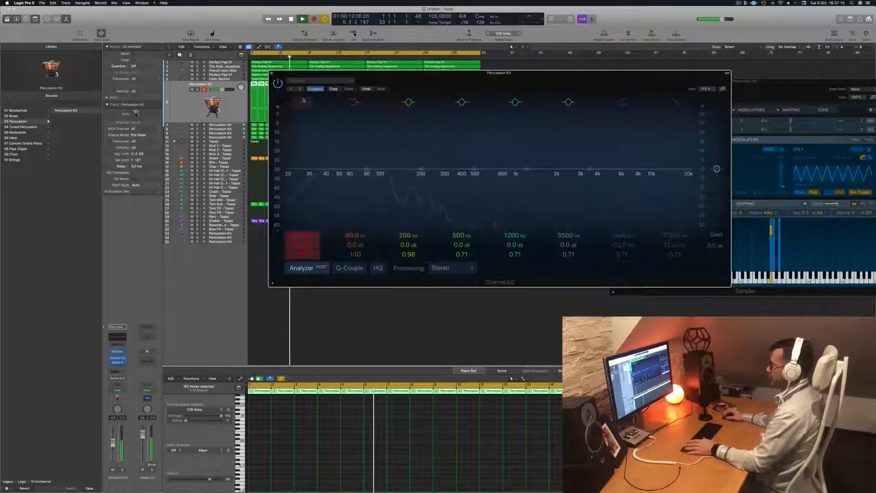
left_click_drag(363, 149, 370, 147)
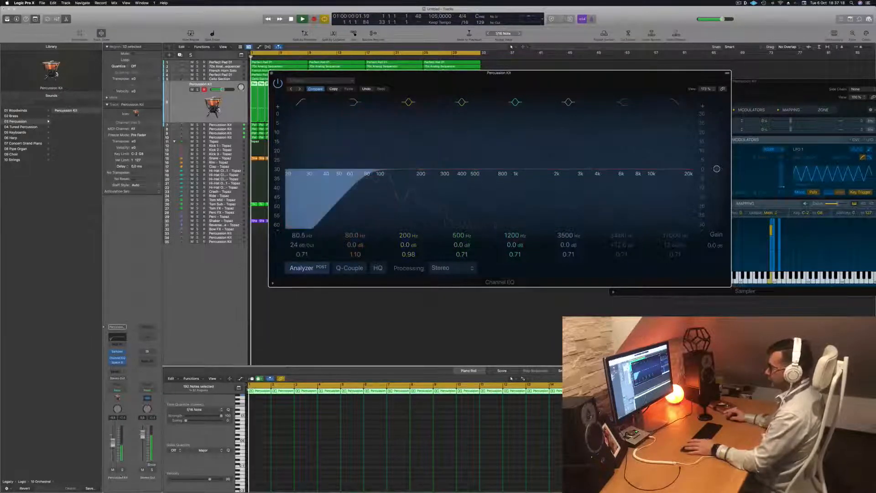
left_click(122, 470)
left_click(122, 470)
key("Return")
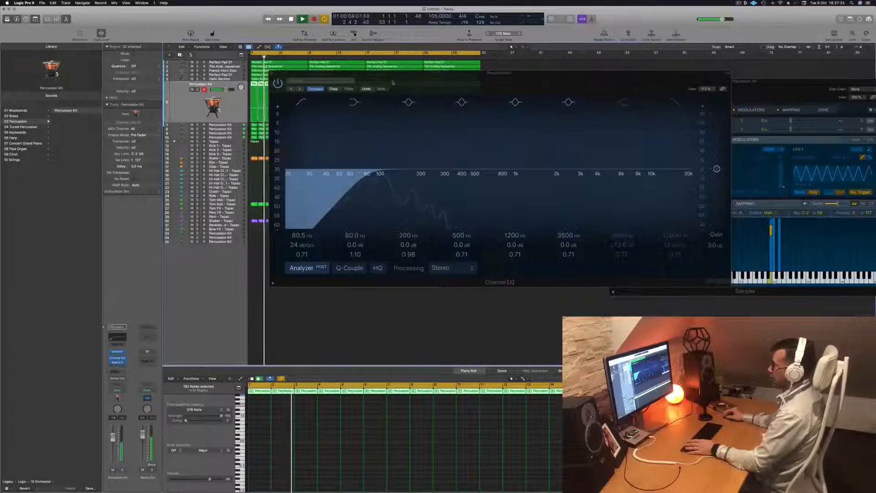
left_click_drag(393, 83, 706, 161)
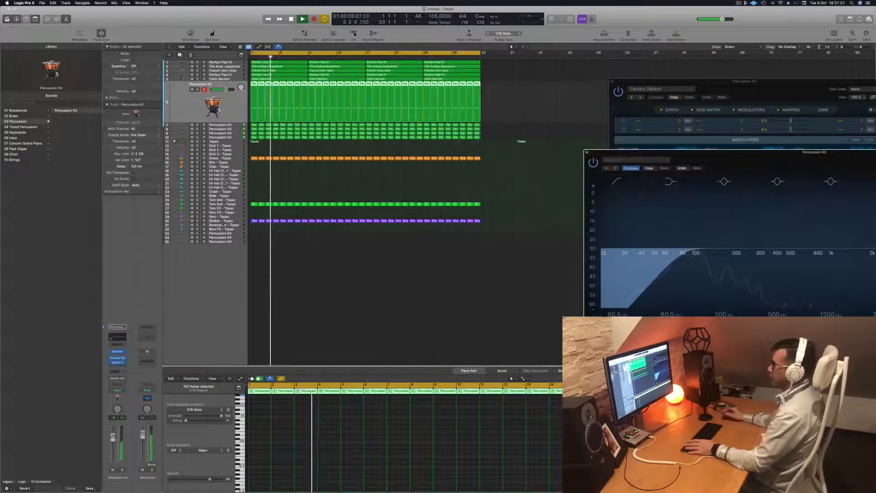
Step: Check the Topaz snare and shaker levels during playback and slightly raise the Tom Sub - Topaz track's volume
left_click(235, 160)
key("Return")
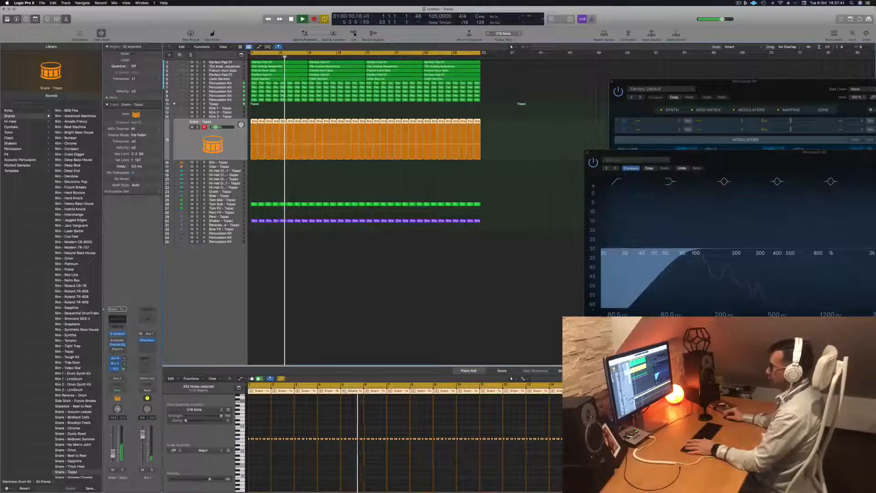
left_click(222, 204)
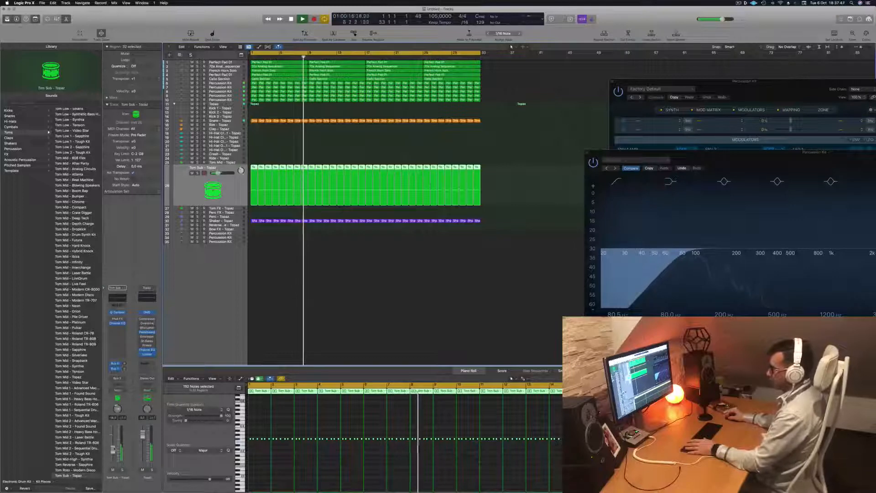
left_click_drag(113, 450, 113, 448)
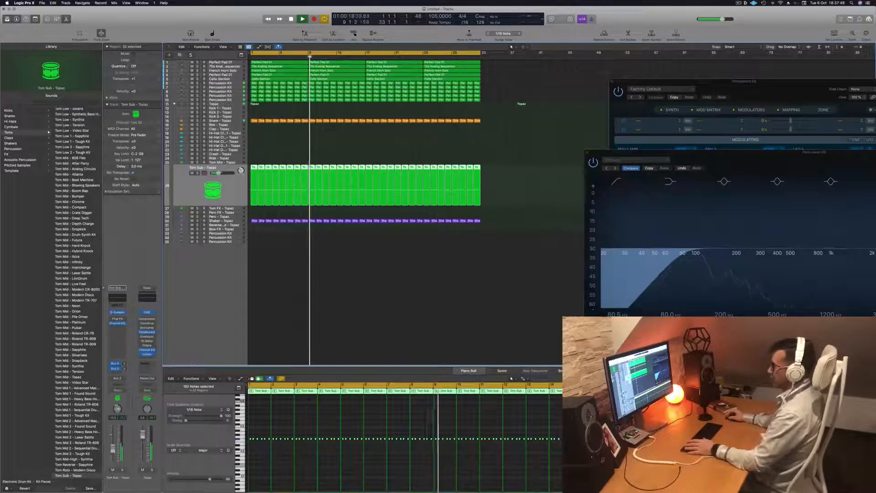
left_click(221, 221)
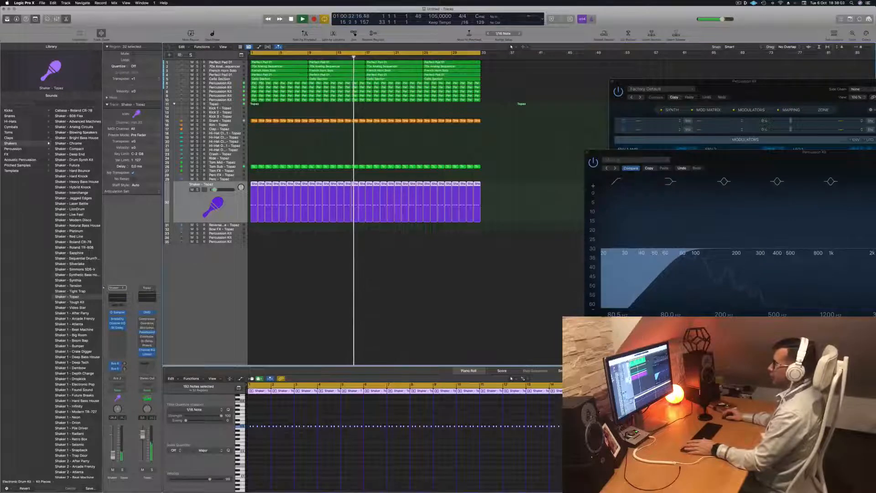
Step: Raise the lower Perfect Pad 01 track's volume and add a Channel EQ high cut at 106 Hz with a 36 dB/Oct slope
left_click(221, 74)
key("Return")
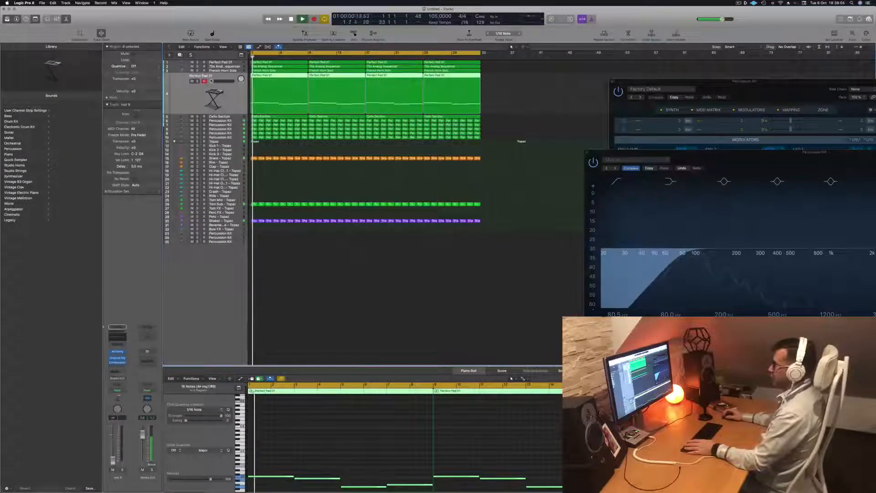
left_click_drag(212, 81, 225, 82)
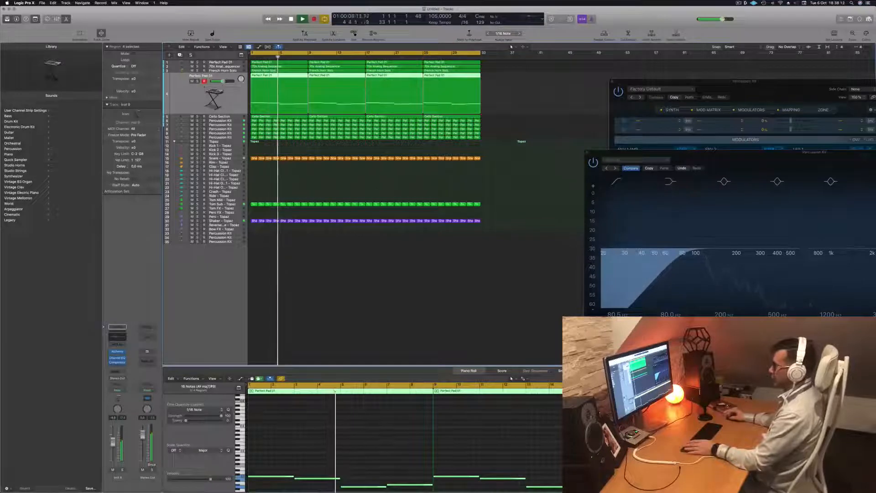
left_click(117, 358)
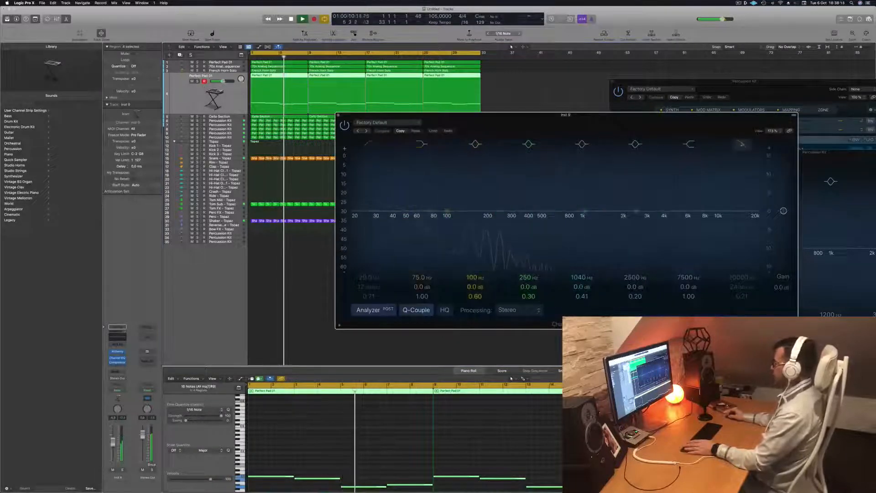
left_click(742, 143)
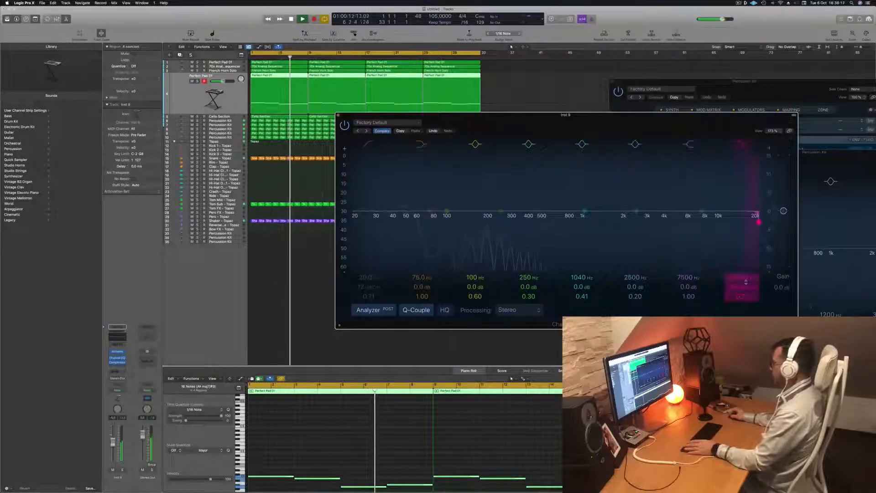
left_click_drag(759, 222, 450, 222)
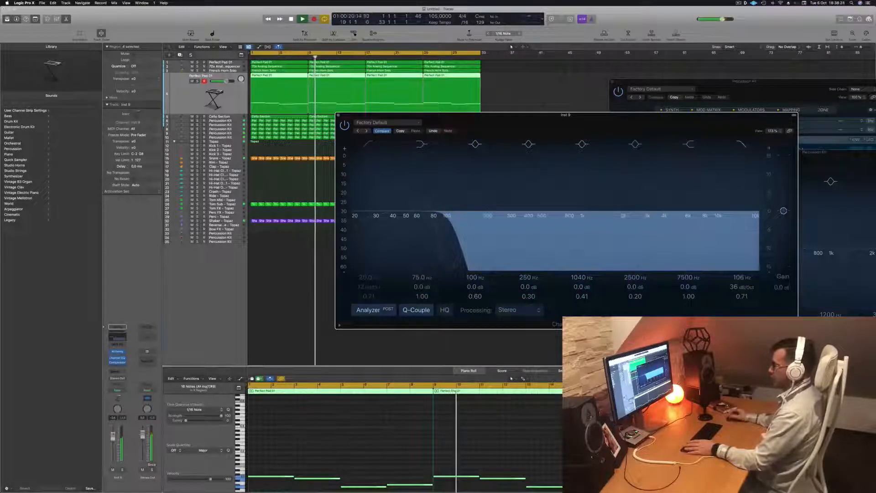
left_click_drag(113, 437, 112, 433)
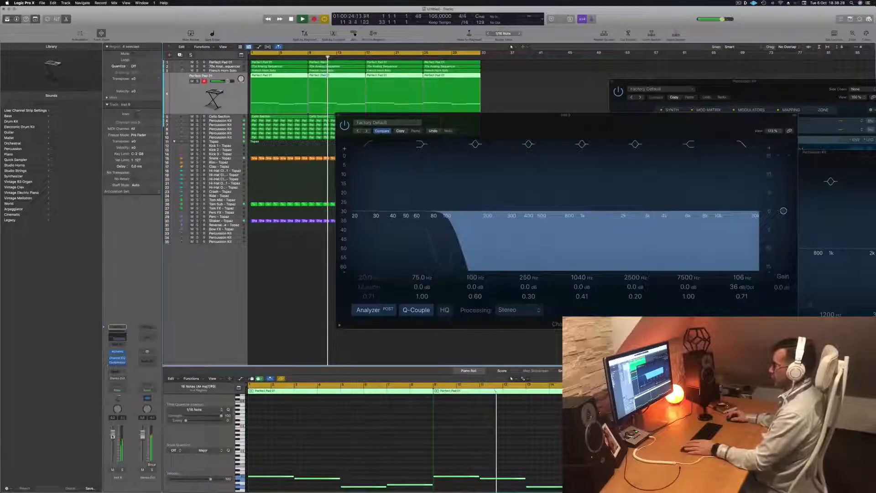
Step: Raise the lower Perfect Pad 01 track's high-cut frequency to between 200 and 300 Hz and close its Channel EQ
left_click(451, 222)
left_click_drag(451, 222, 506, 226)
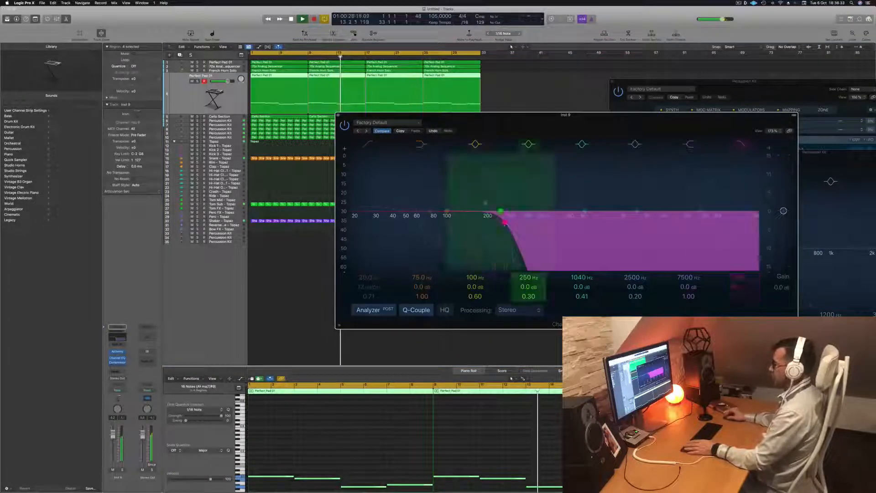
left_click(338, 115)
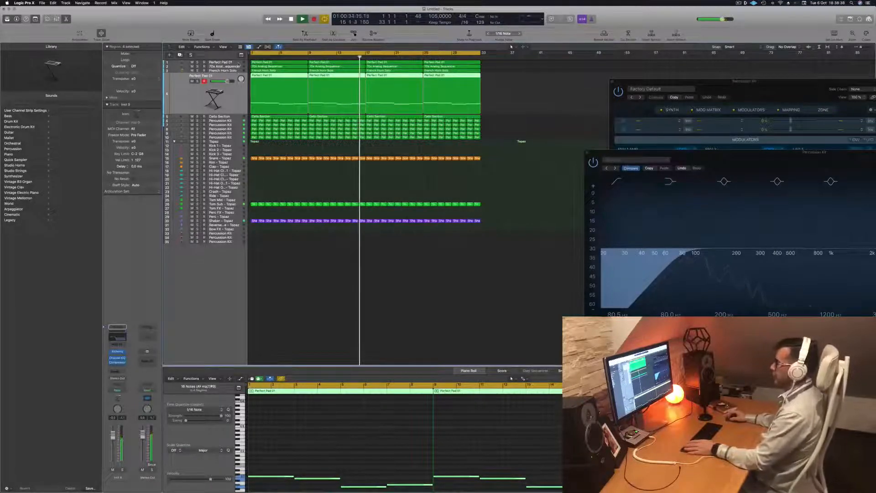
Step: Switch the first Perfect Pad 01 track's Alchemy sound to the Gentle performance snapshot
left_click(218, 61)
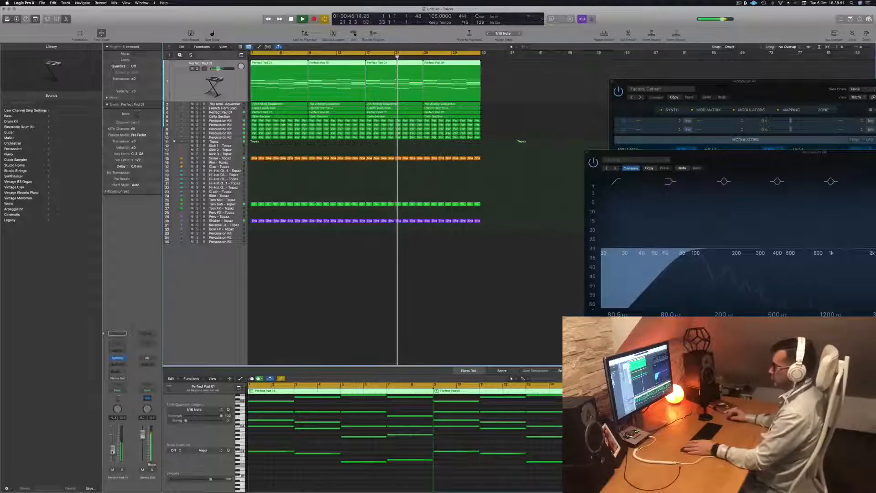
left_click(117, 358)
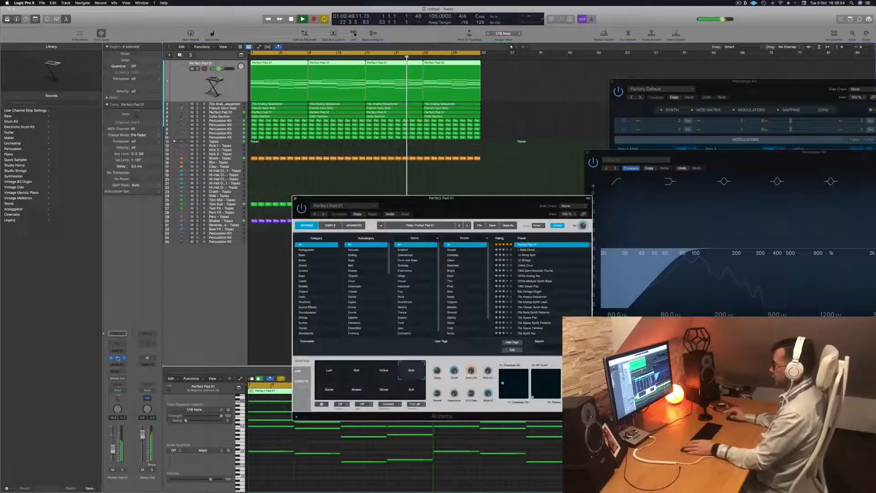
left_click(329, 392)
left_click_drag(481, 207, 469, 142)
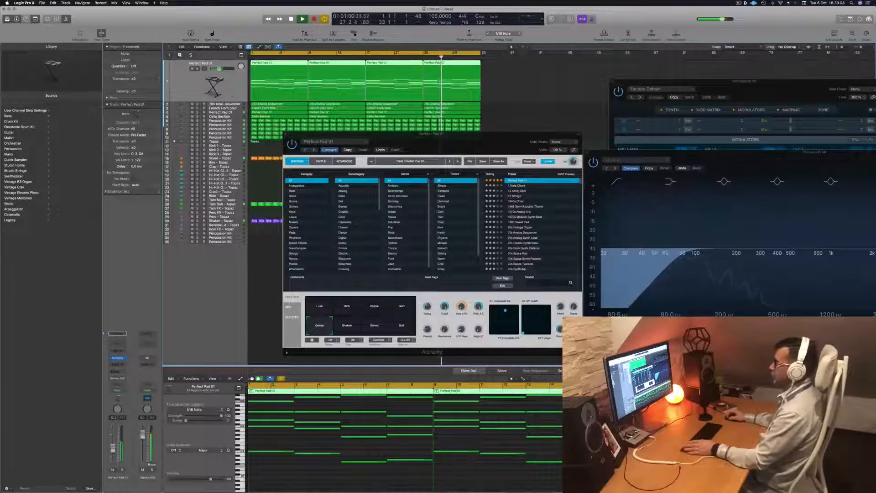
Step: Close the Alchemy window and check the Cello Section, French Horn Solo and 70s Analog Sequencer tracks in turn during playback
left_click(235, 117)
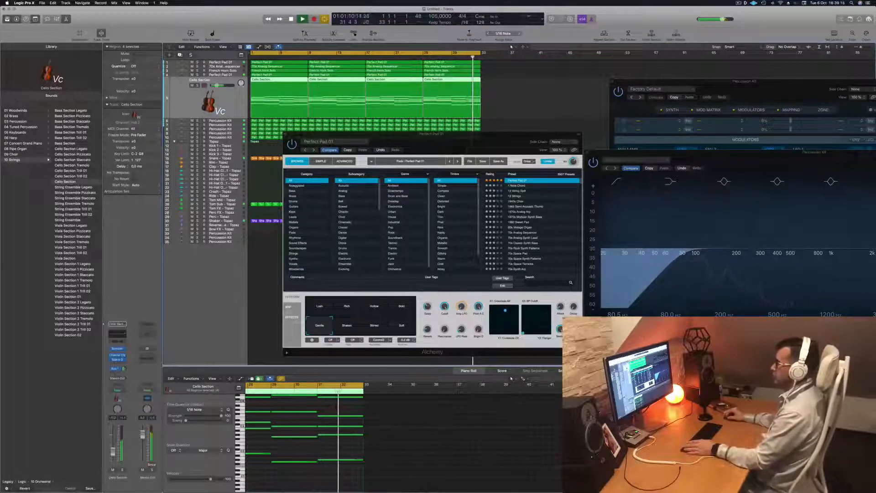
left_click(285, 135)
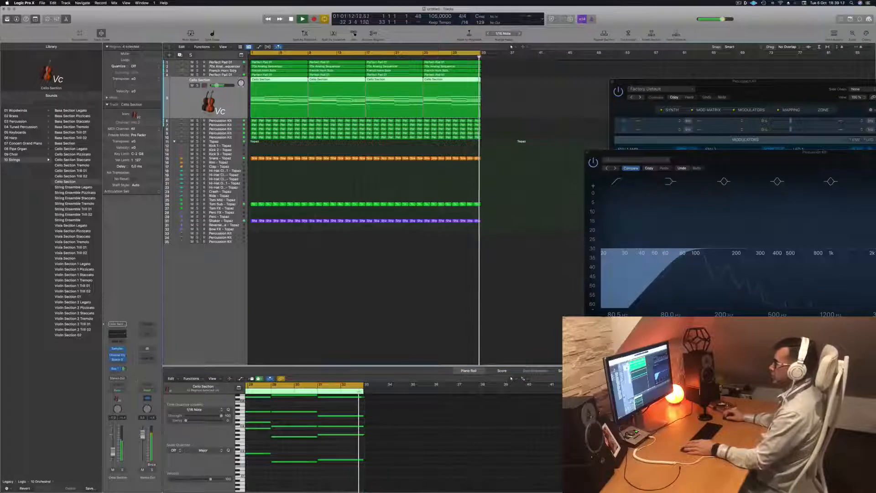
left_click(198, 70)
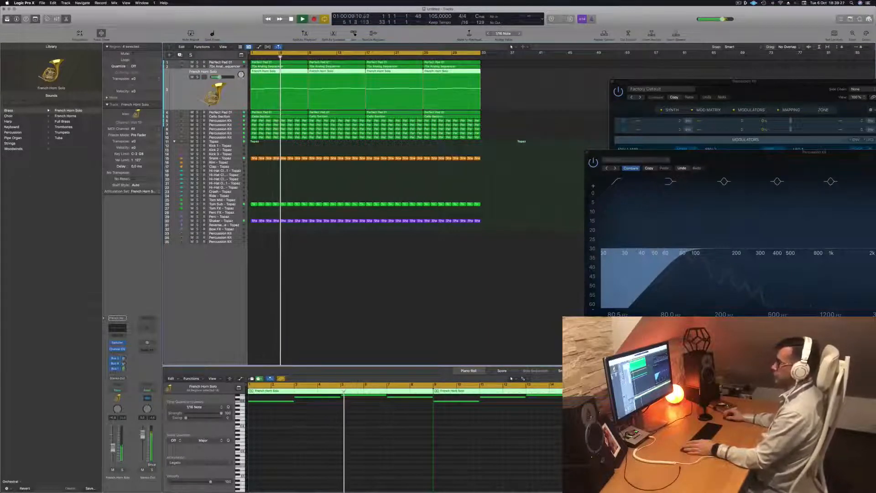
key("Up")
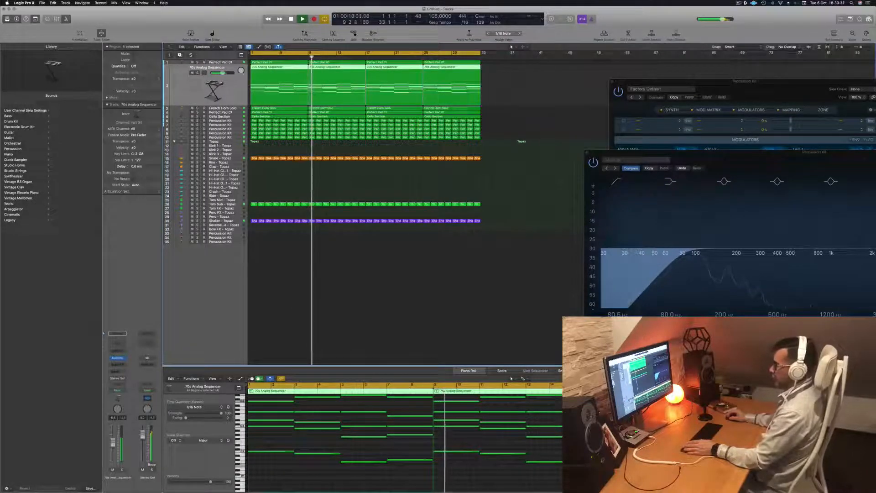
left_click(738, 3)
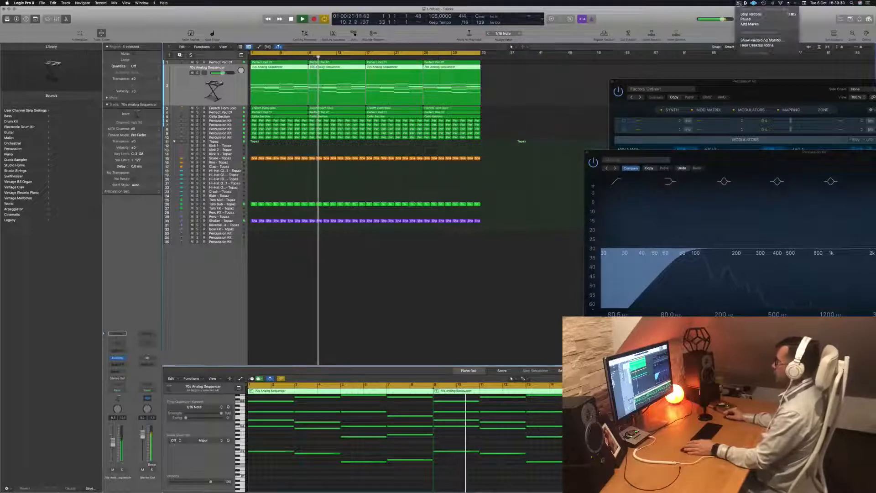
left_click(672, 17)
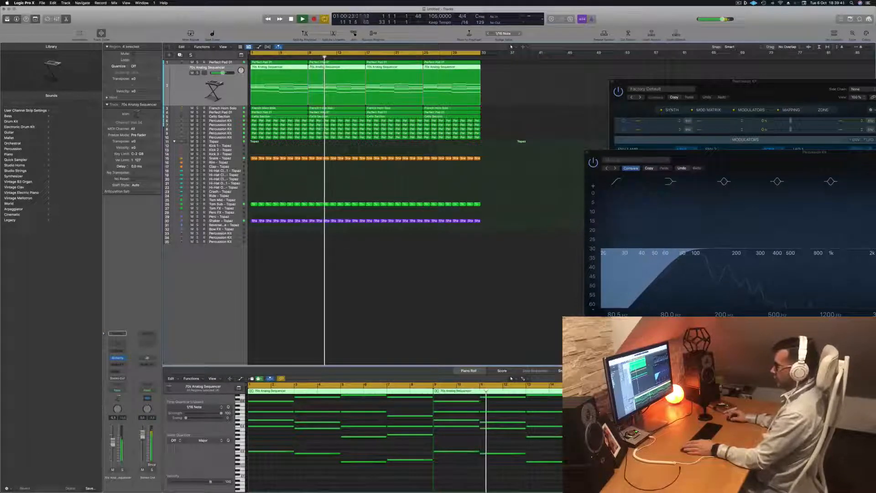